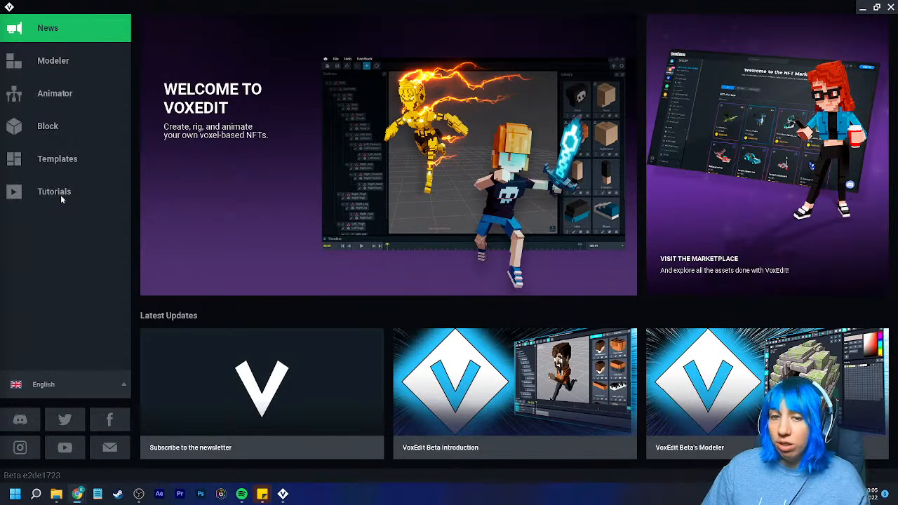
- Look through the Modeler start page and the News page
left_click(66, 60)
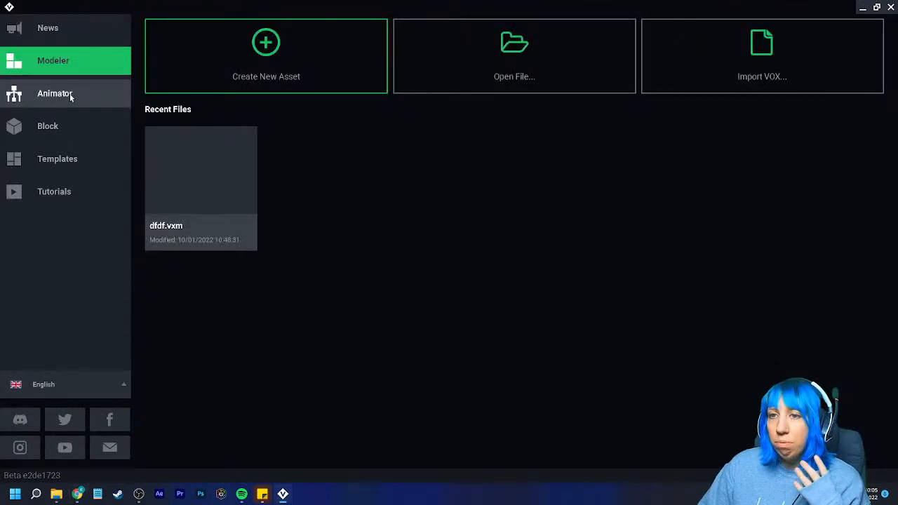
key("XF86AudioLowerVolume")
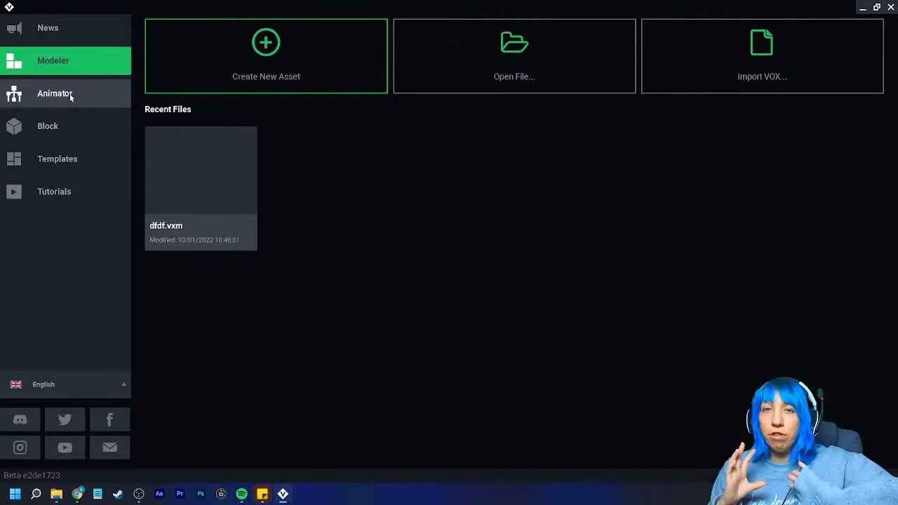
left_click(73, 26)
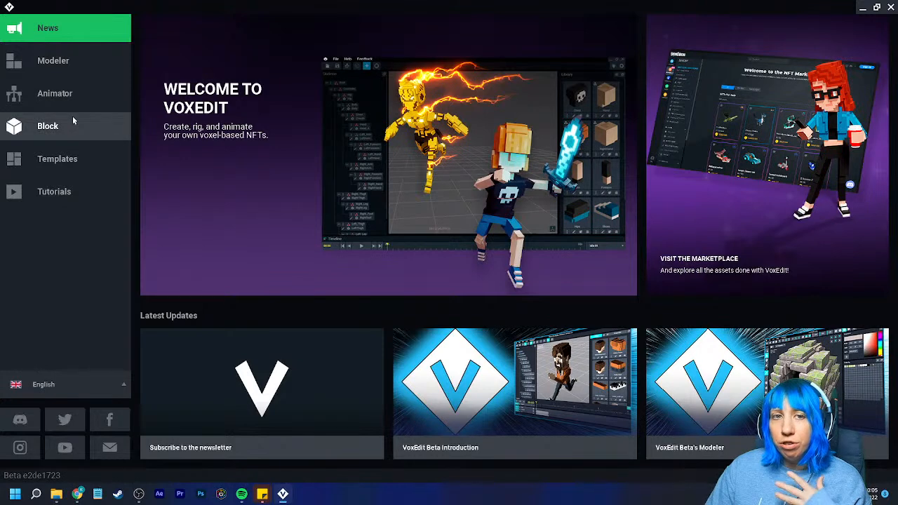
left_click(96, 68)
left_click(77, 29)
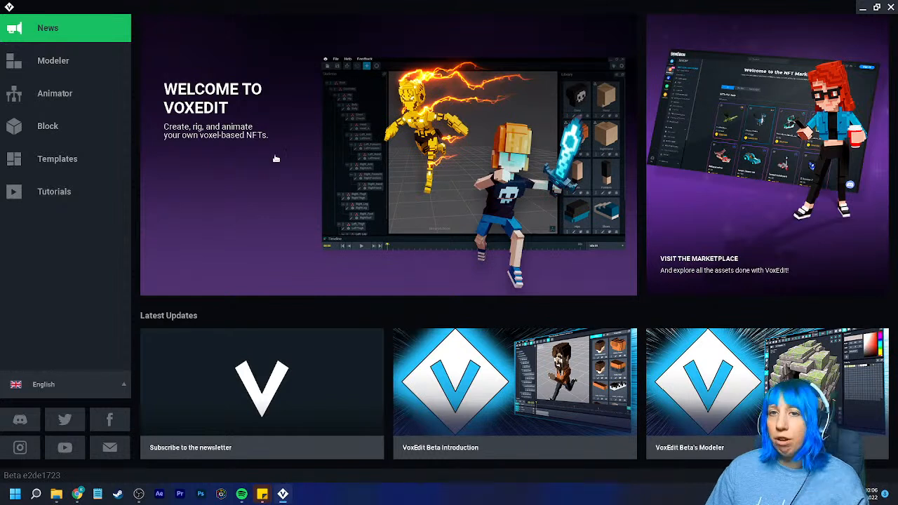
left_click(68, 65)
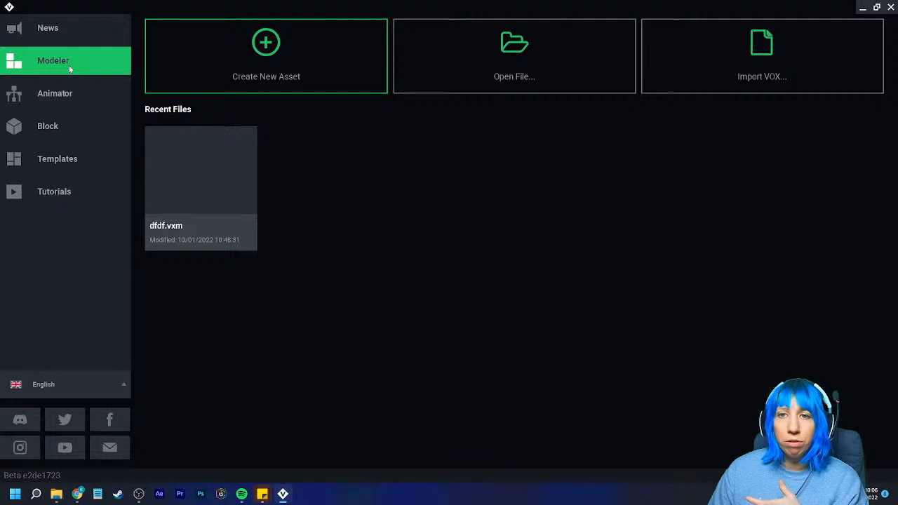
- Open tree.vxr from the Animator's recent files, view the tree model and return to the home screen
left_click(73, 94)
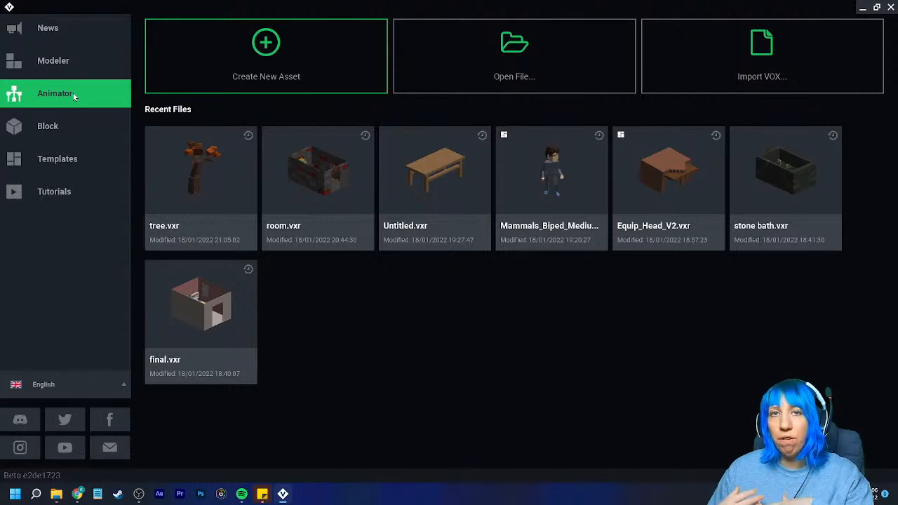
left_click(203, 161)
right_click_drag(334, 164, 340, 182)
left_click(375, 179)
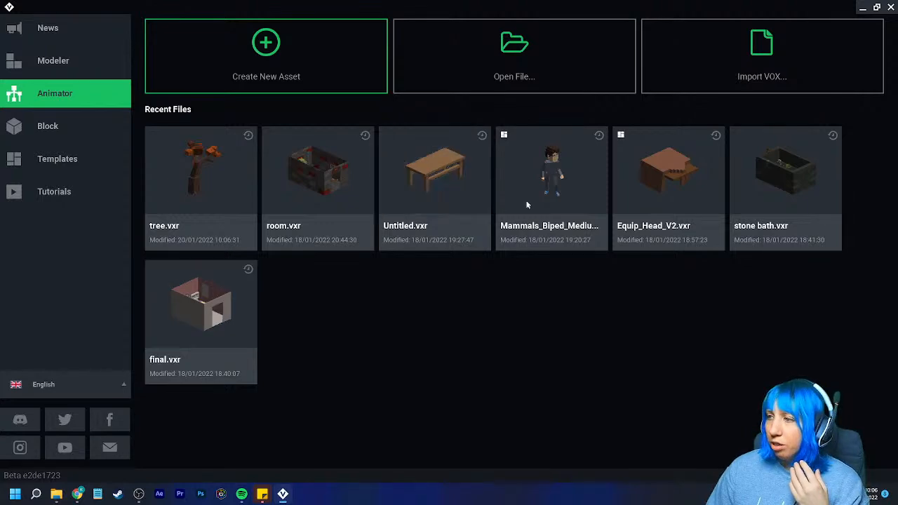
- Open stone bath.vxr and examine the bath, its taps and its interior from several angles
left_click(784, 196)
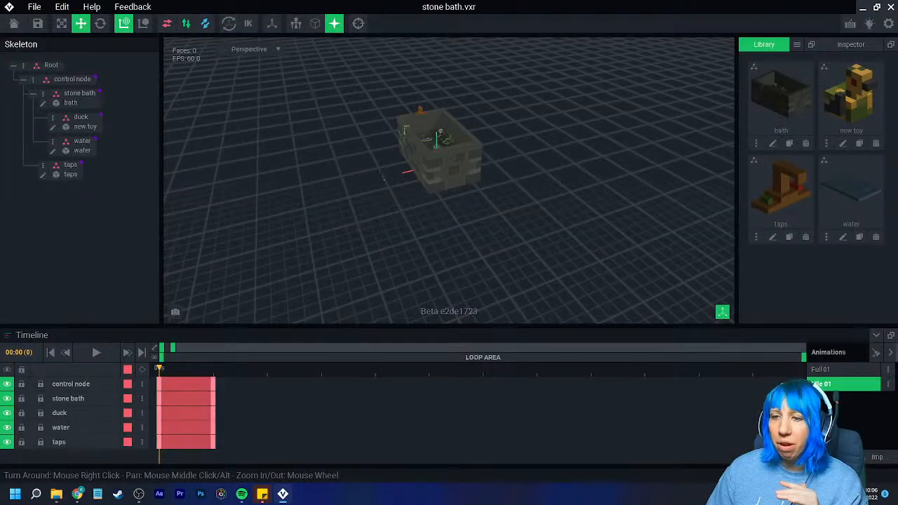
scroll(451, 195, "up", 5)
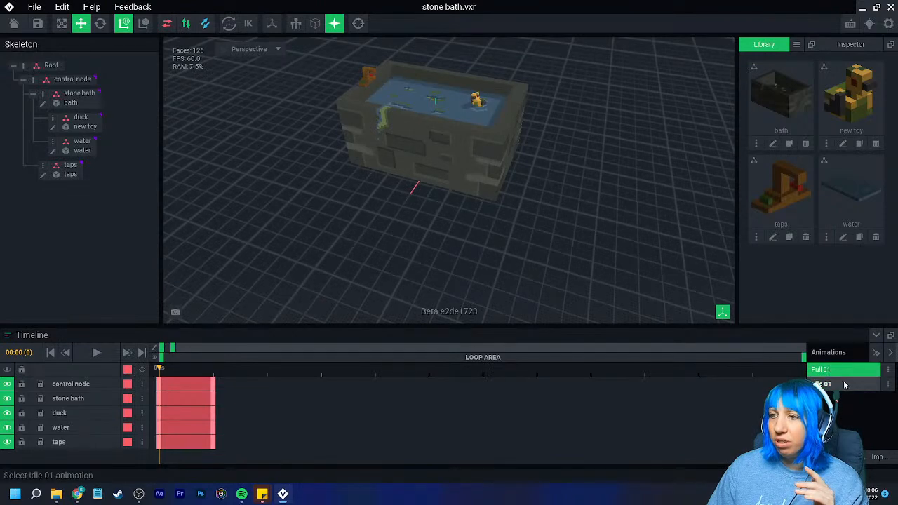
right_click_drag(521, 211, 524, 228)
right_click_drag(357, 133, 358, 149)
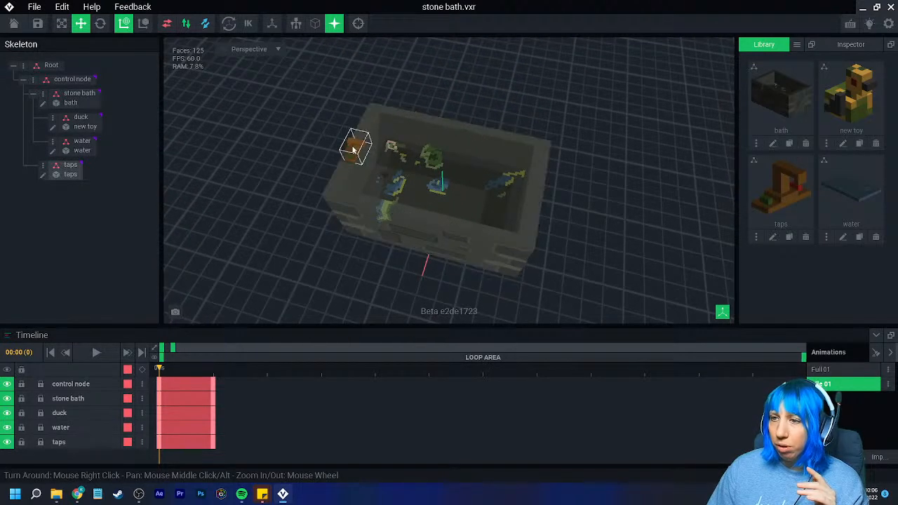
scroll(376, 169, "up", 5)
scroll(359, 172, "down", 2)
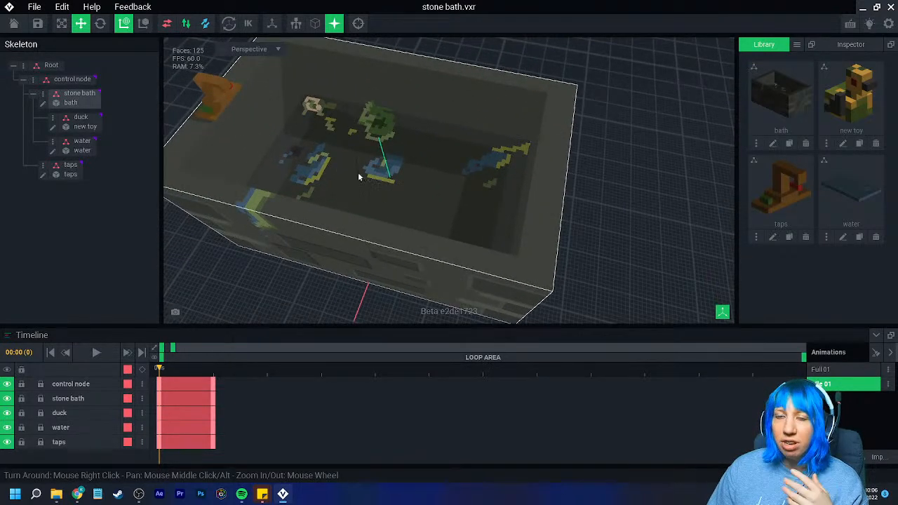
right_click_drag(390, 187, 346, 166)
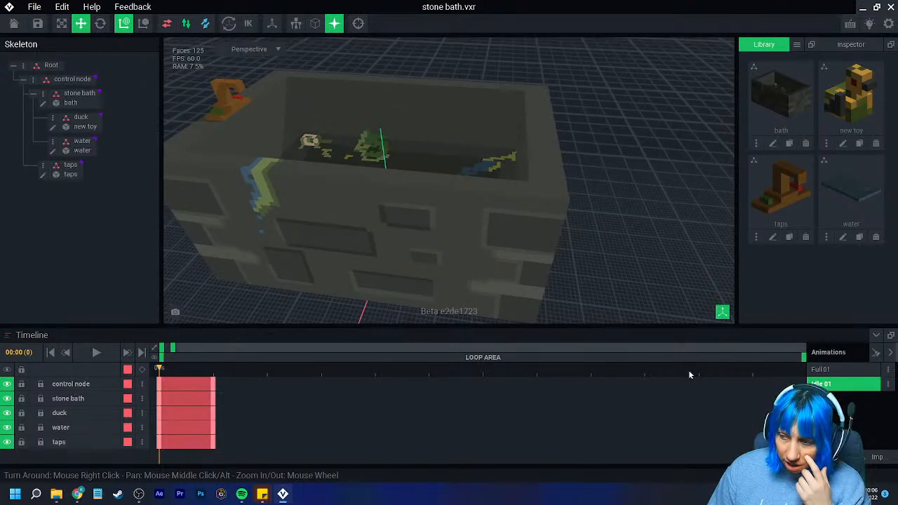
- Compare the bath's Full 01 and Idle 01 animations, leave Full 01 selected, and close the file with its changes saved
left_click(824, 369)
left_click(835, 384)
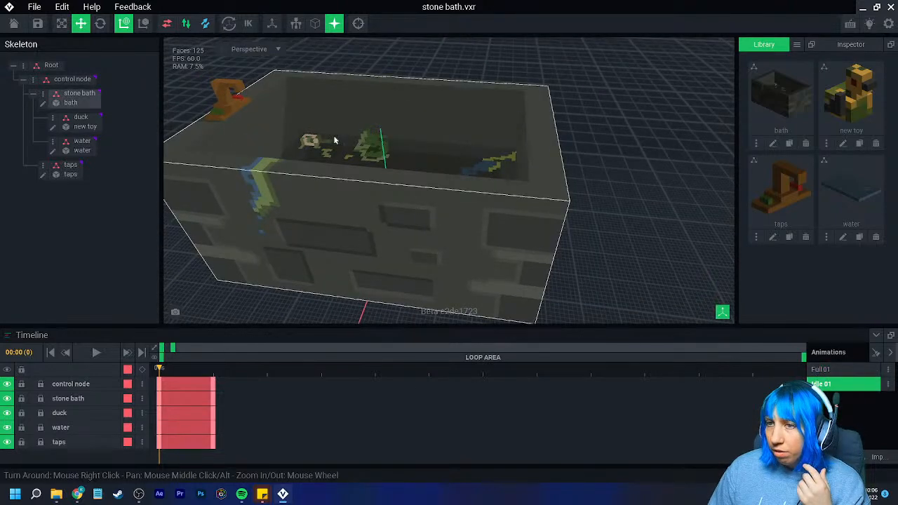
mouse_move(296, 105)
right_mouse_down()
mouse_move(298, 120)
mouse_move(302, 109)
right_mouse_up()
left_click(836, 370)
right_click_drag(430, 252, 385, 241)
middle_click_drag(363, 289, 483, 258)
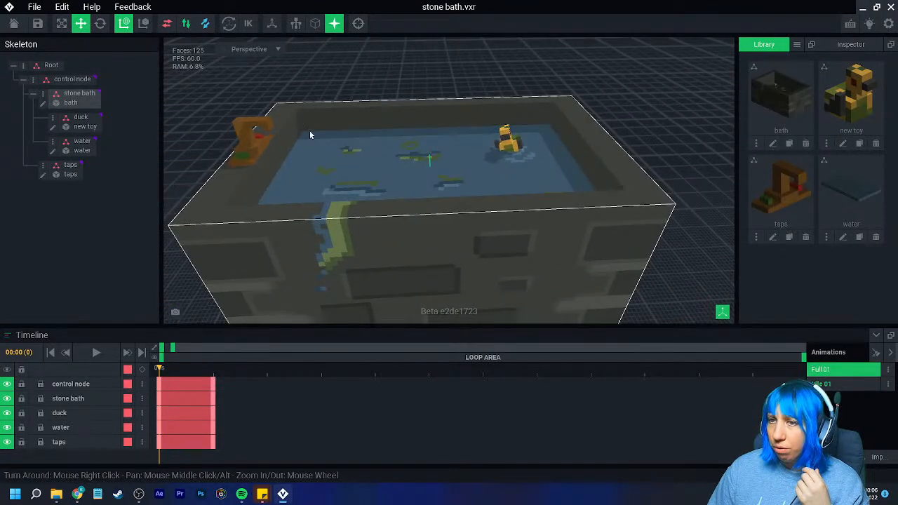
left_click(836, 386)
left_click(835, 372)
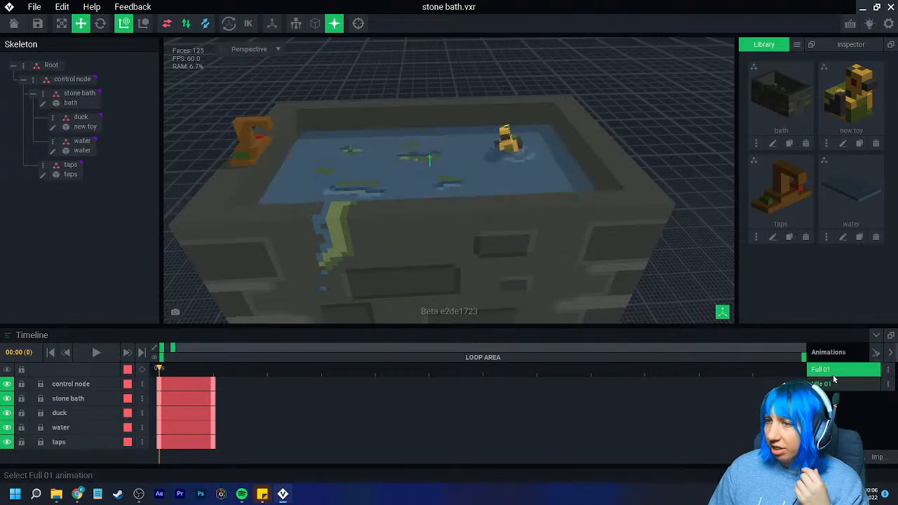
left_click(13, 25)
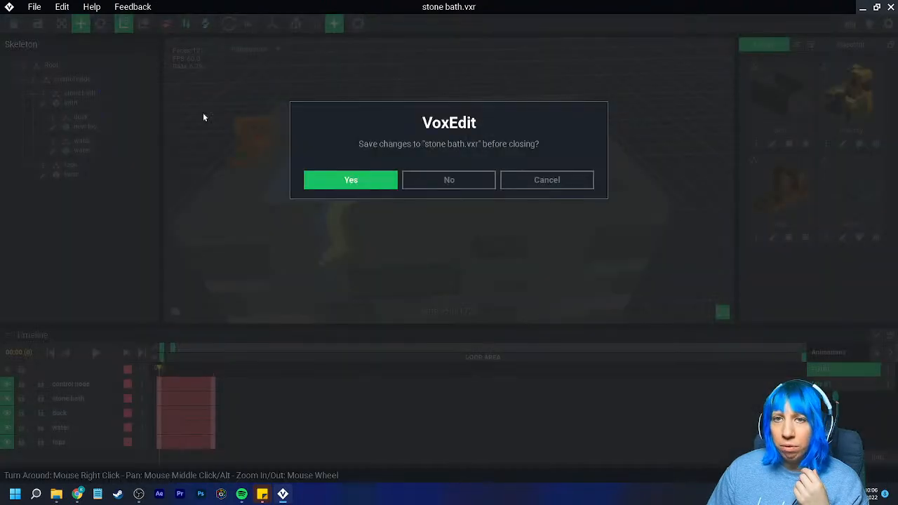
left_click(350, 179)
- Look through the Block, Templates and Tutorials pages and return to the Animator page
left_click(70, 128)
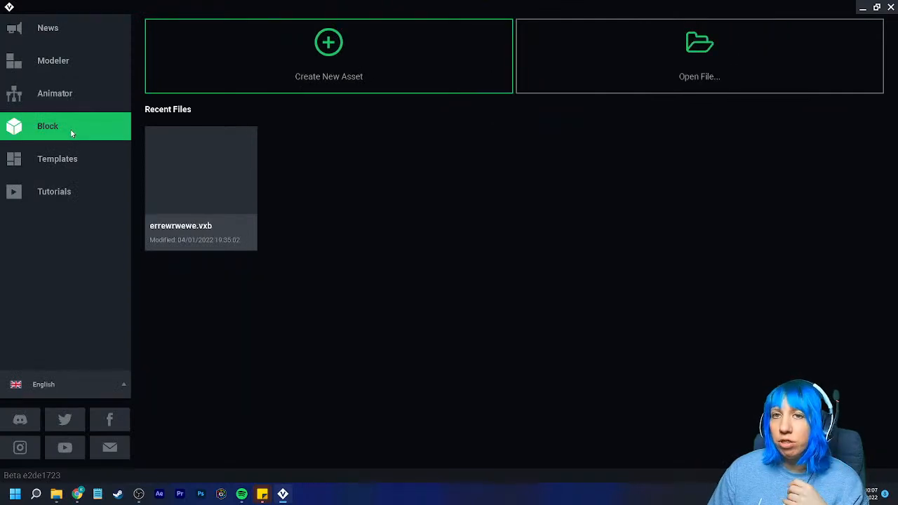
left_click(72, 162)
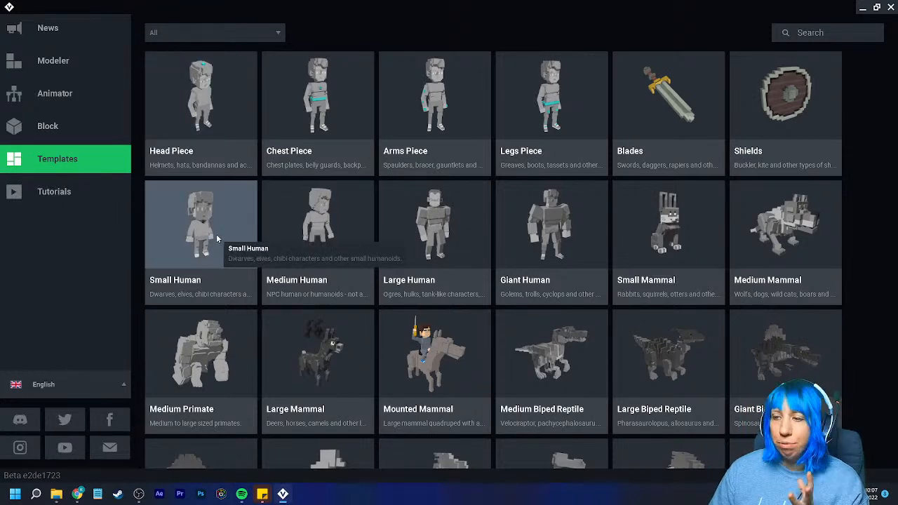
scroll(421, 309, "down", 5)
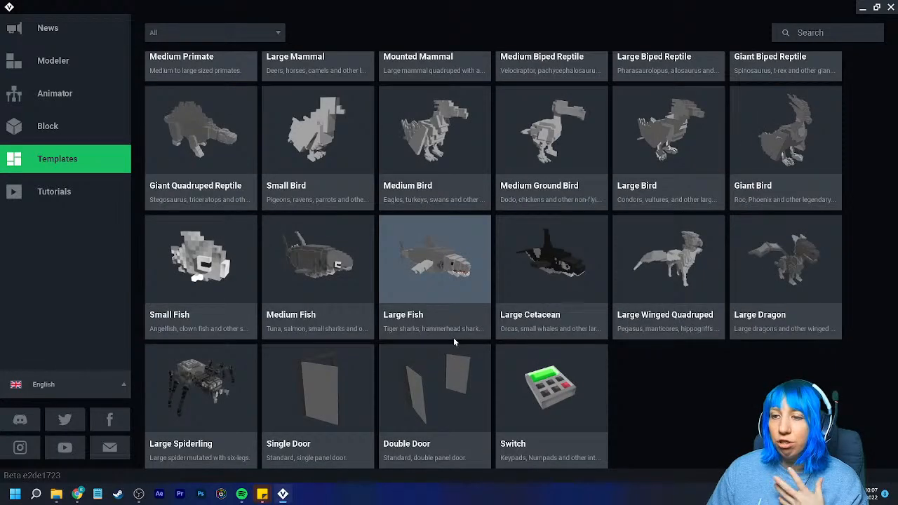
scroll(453, 337, "up", 5)
left_click(70, 192)
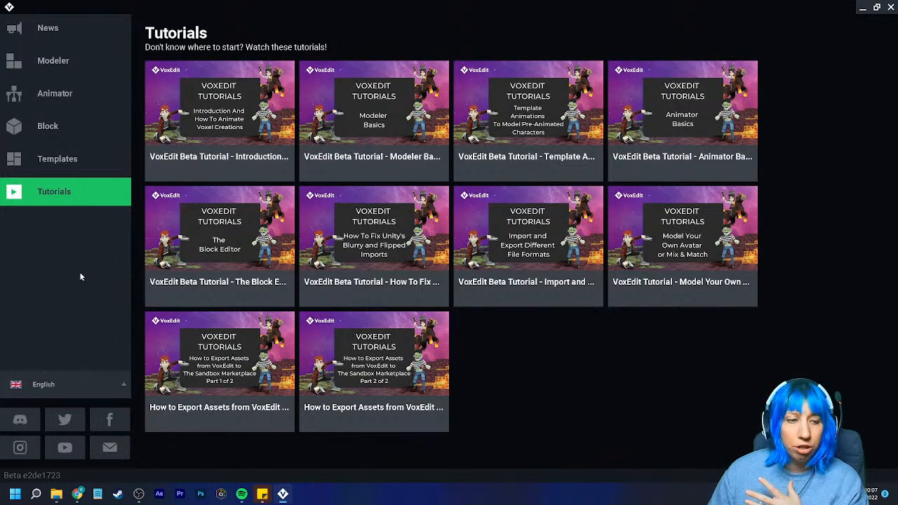
left_click(68, 91)
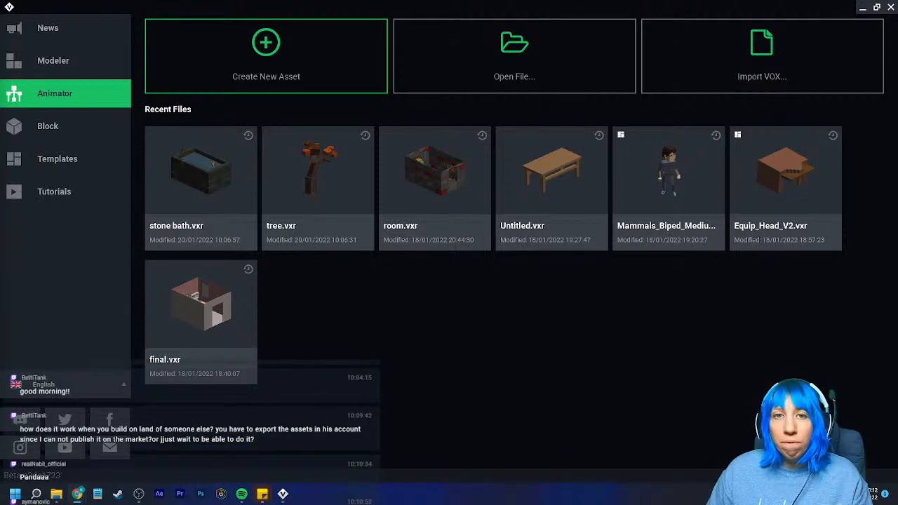
- Switch to the browser, view The Sandbox's VoxEdit download options and Game Maker page, and close the browser window
left_click_drag(0, 164, 335, 3)
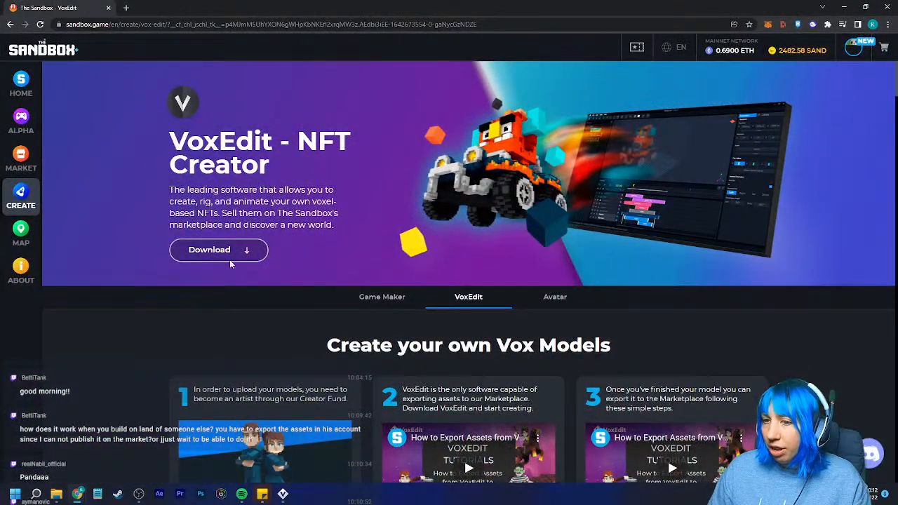
scroll(255, 232, "down", 1)
scroll(211, 250, "up", 1)
left_click(209, 249)
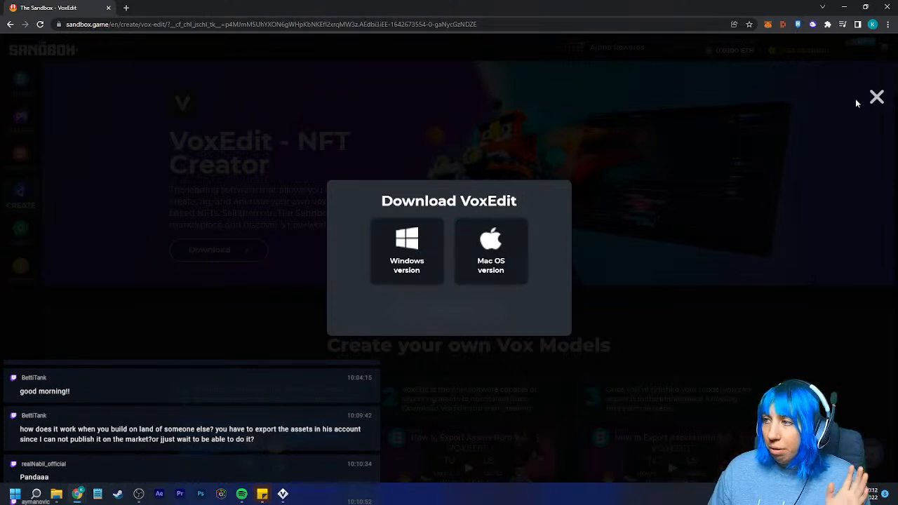
left_click(877, 97)
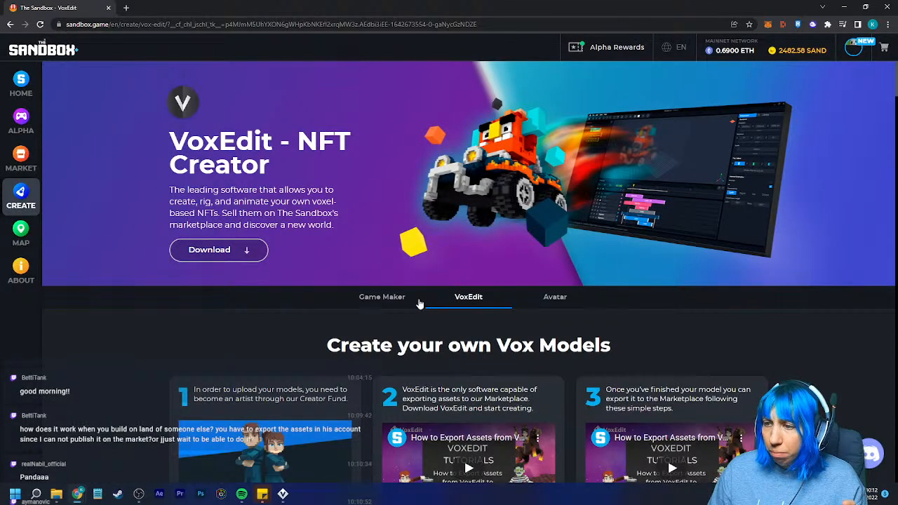
left_click(380, 301)
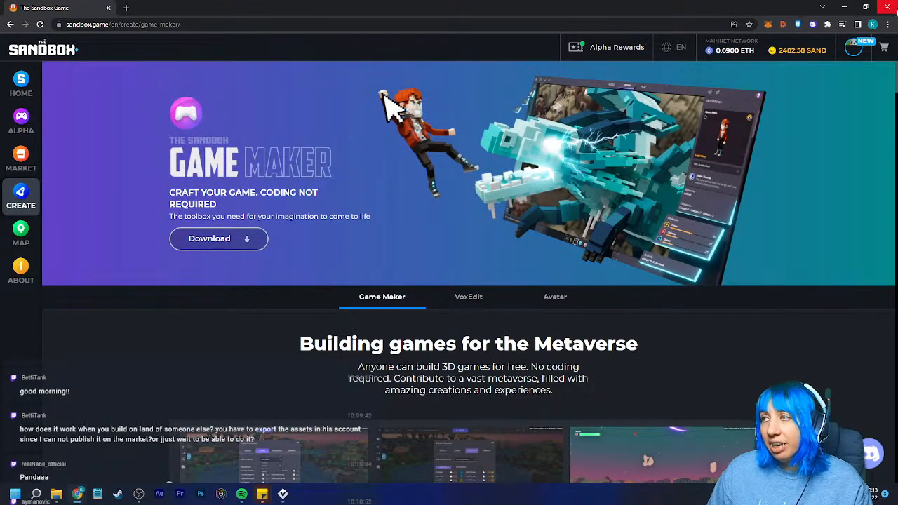
left_click(887, 7)
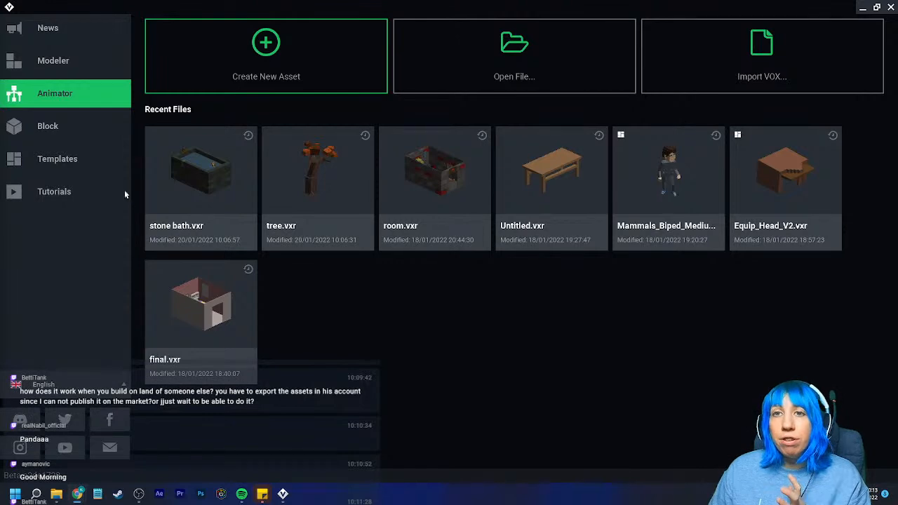
- Reopen stone bath.vxr, review the available export formats without exporting, and close the file with its changes saved
left_click(228, 172)
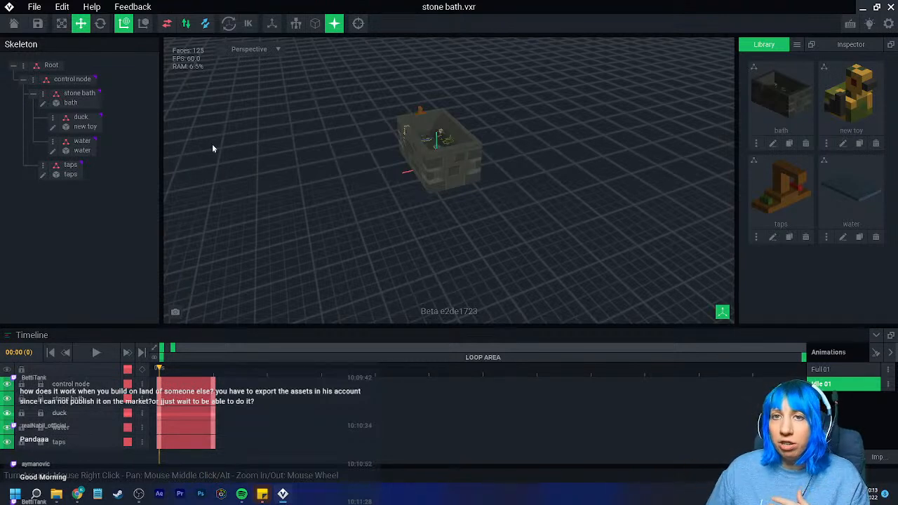
left_click(33, 7)
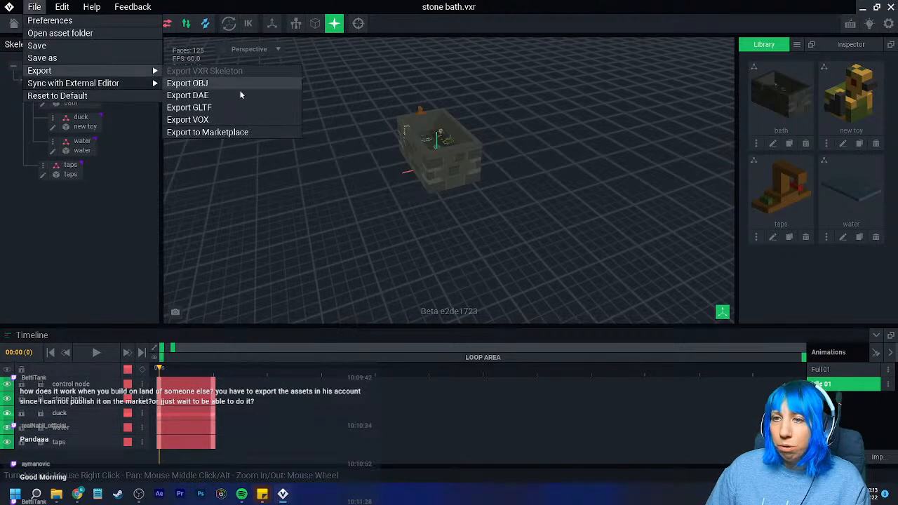
left_click(251, 175)
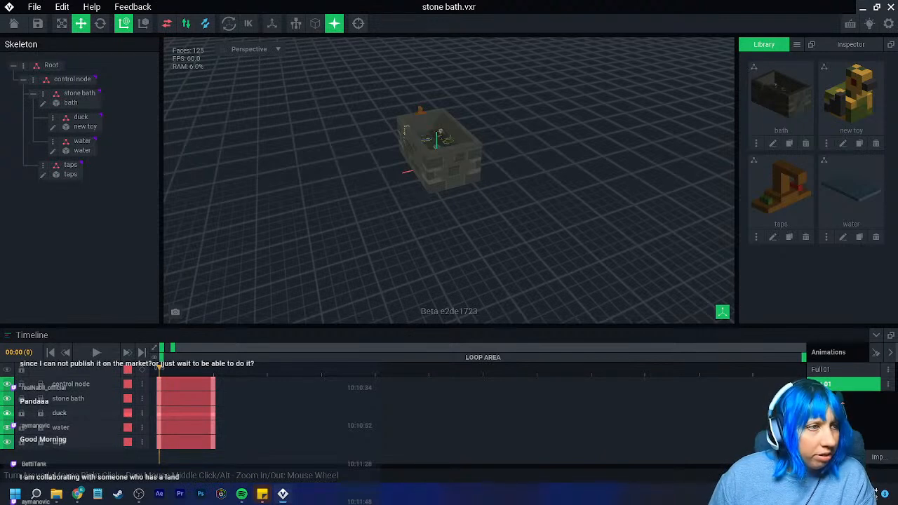
left_click(13, 23)
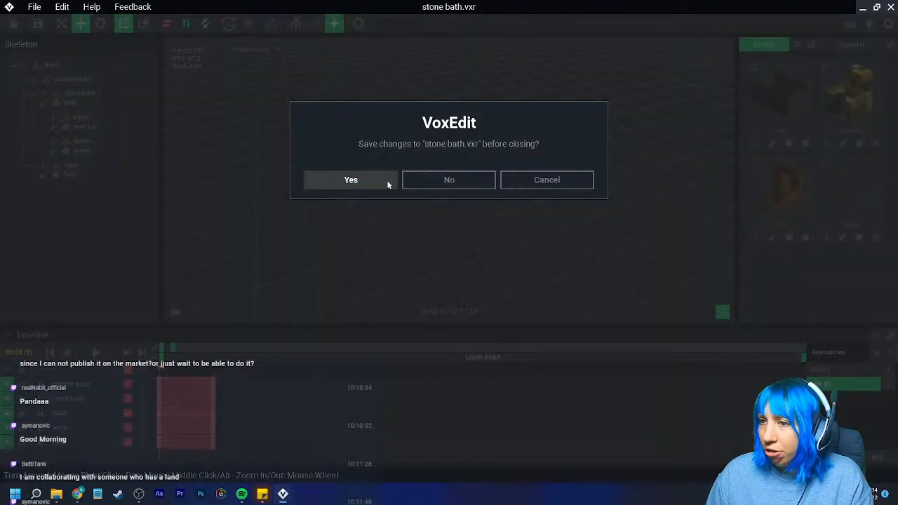
left_click(385, 181)
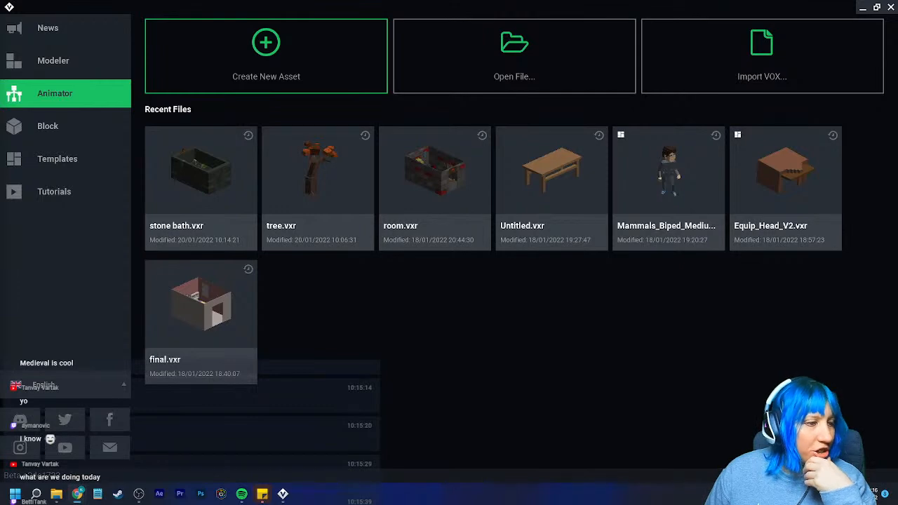
- Choose the Medium Human template and create a folder named Thursday morning in the VoxEdit directory for it
left_click(104, 192)
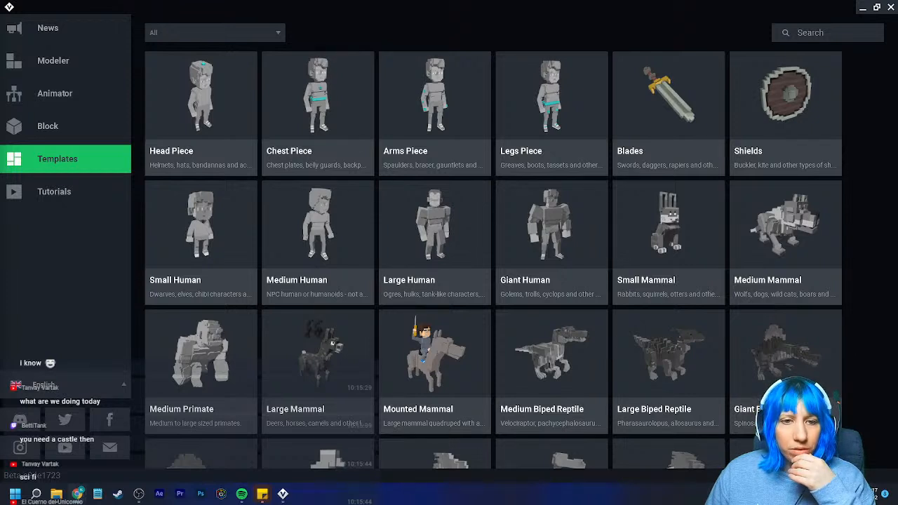
left_click(288, 216)
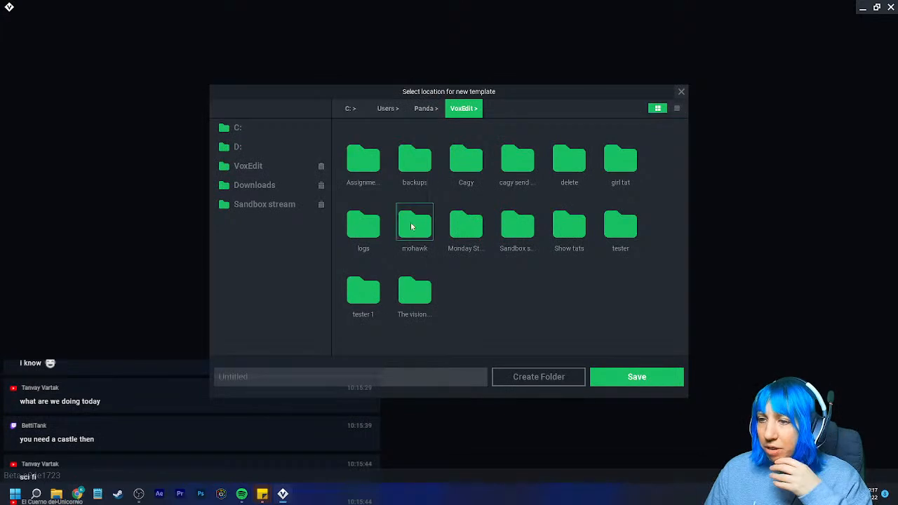
left_click(532, 381)
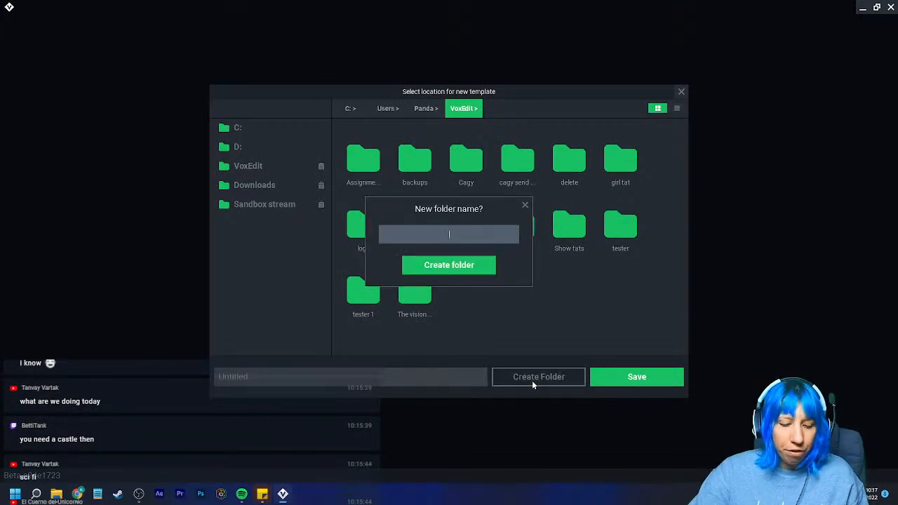
type("Thursday m")
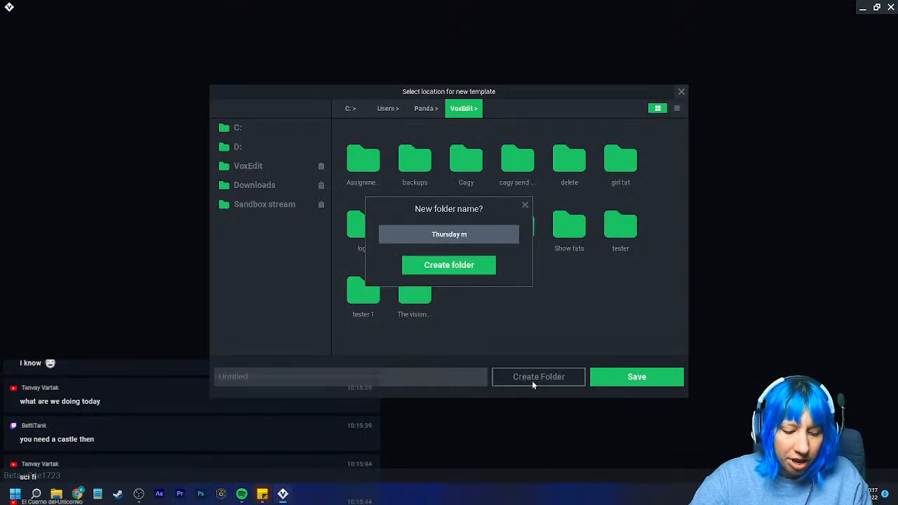
type("orninh")
key("BackSpace")
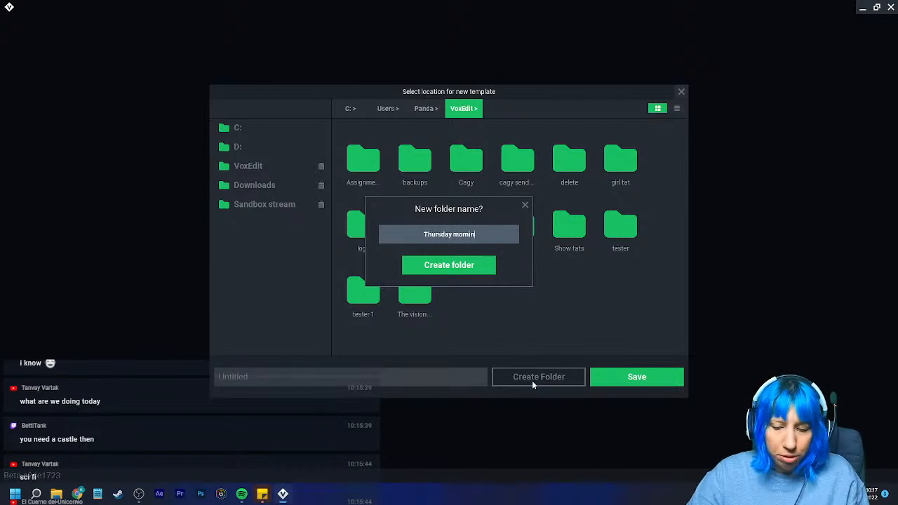
type("g")
left_click(477, 265)
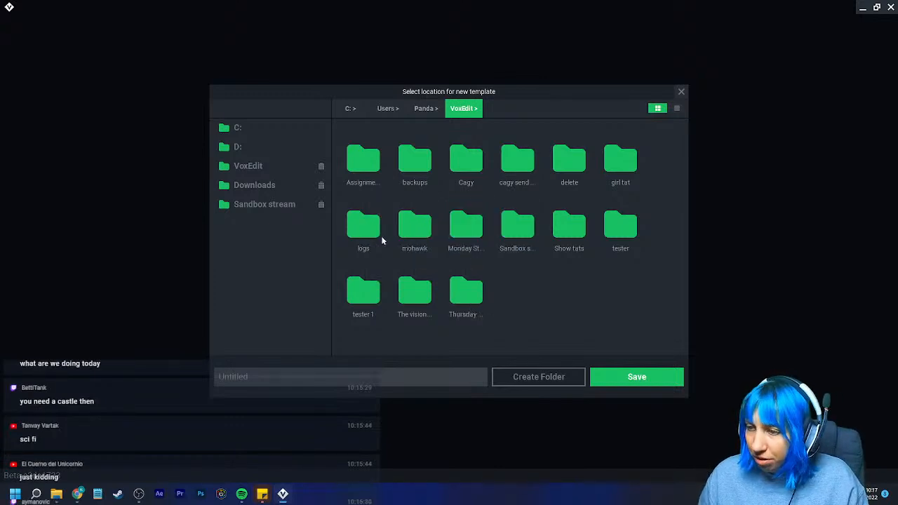
- Save the new template inside the Thursday morning folder under the name space human
double_click(475, 299)
left_click(424, 373)
type("HUman")
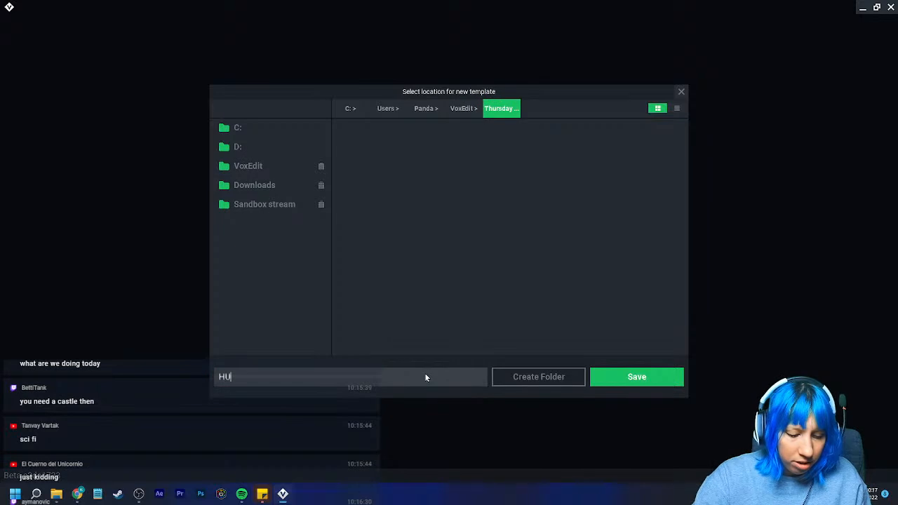
key("BackSpace")
key("BackSpace")
key("BackSpace")
key("BackSpace")
key("BackSpace")
type("space human")
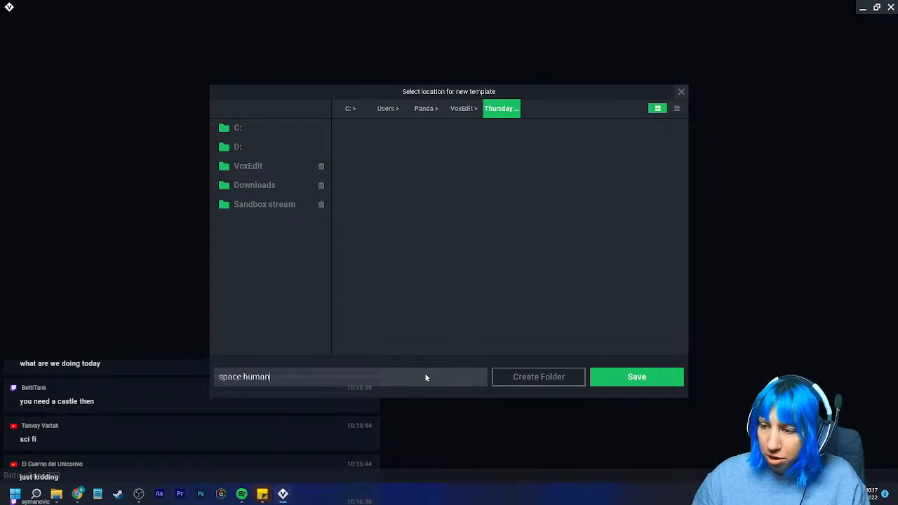
left_click(597, 377)
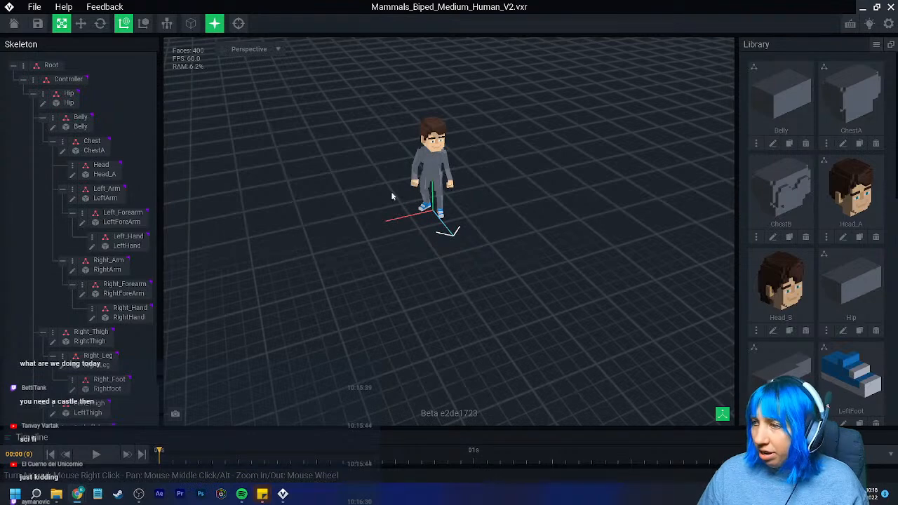
- Open the human's Head_A model for voxel editing and switch its display to outlined edges
scroll(403, 226, "up", 3)
right_click_drag(428, 228, 428, 229)
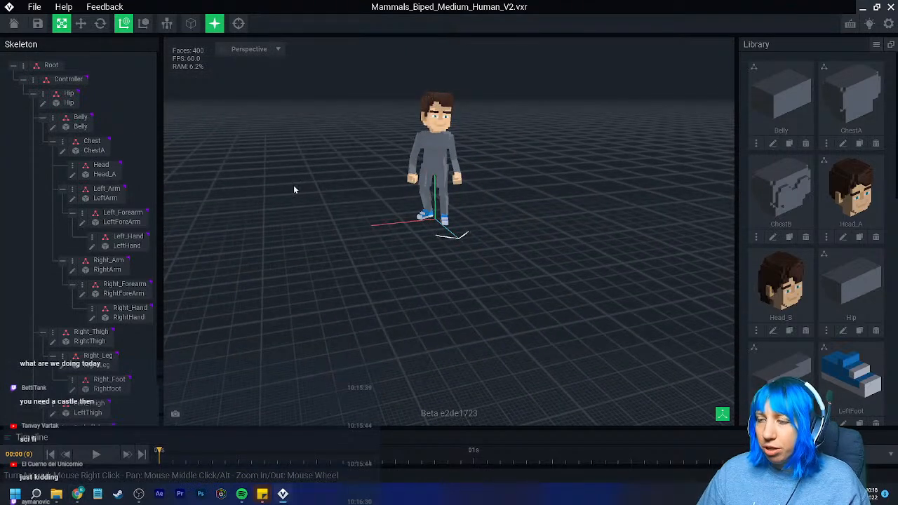
middle_click_drag(491, 133, 475, 146)
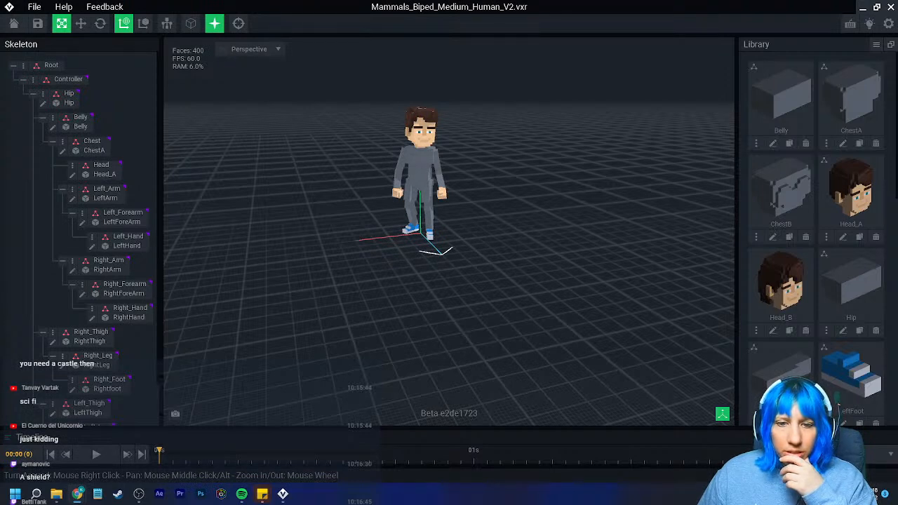
middle_click_drag(414, 177, 393, 198)
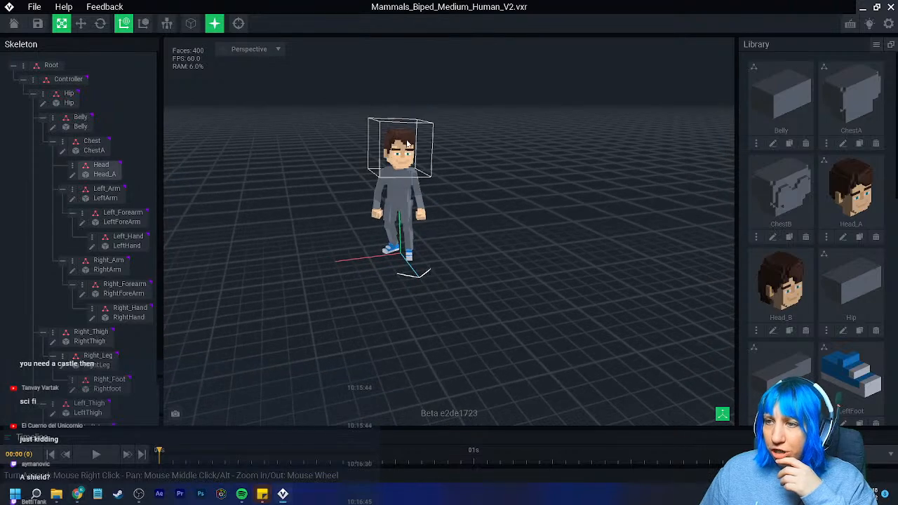
left_click(72, 174)
left_click(466, 27)
mouse_move(312, 223)
right_mouse_down()
mouse_move(449, 223)
mouse_move(455, 204)
right_mouse_up()
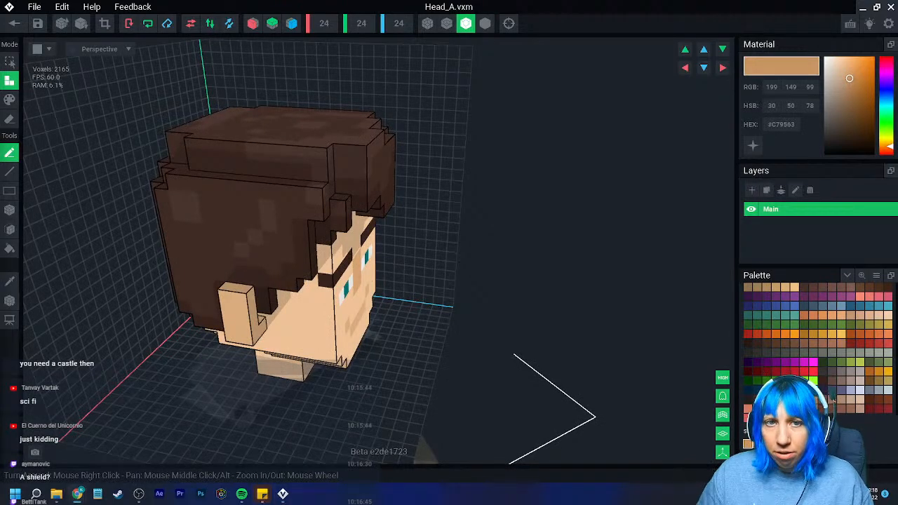
- Switch to The Sandbox site in the browser, open the account inventory, search it for "spa" and clear the search
left_click_drag(0, 211, 421, 0)
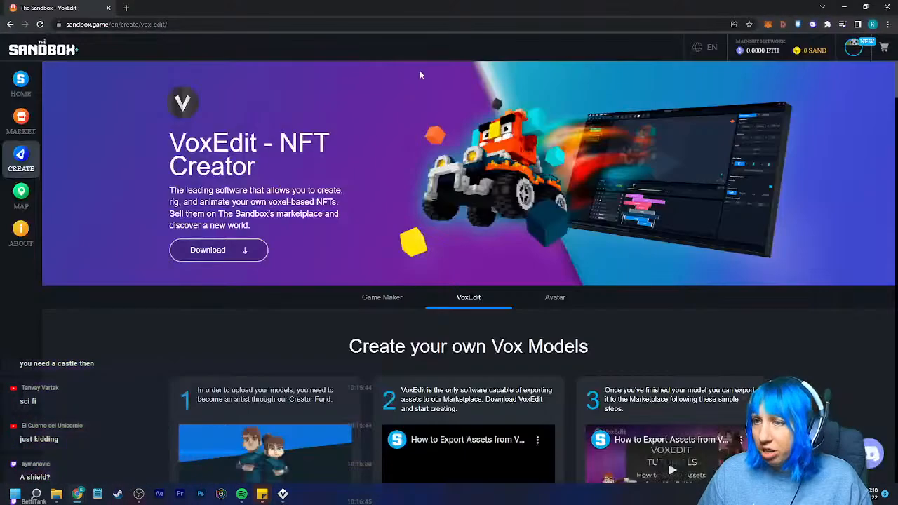
mouse_move(854, 47)
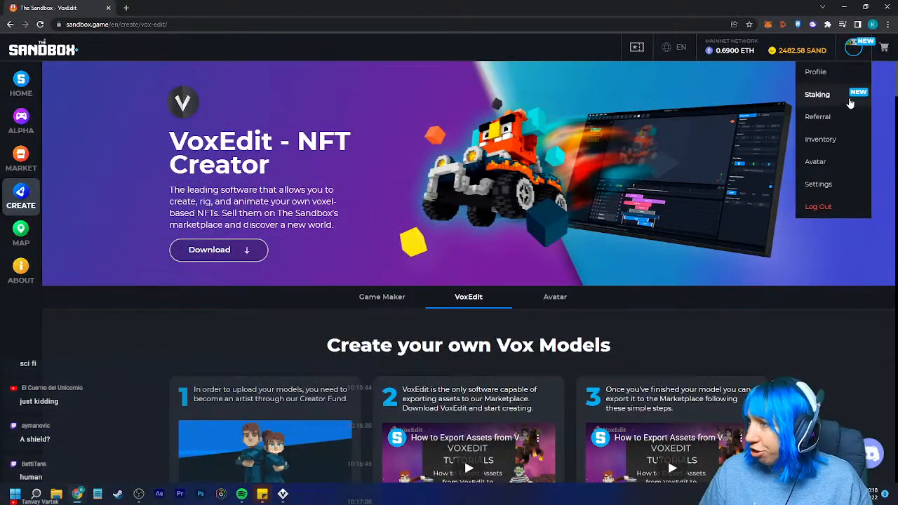
left_click(819, 139)
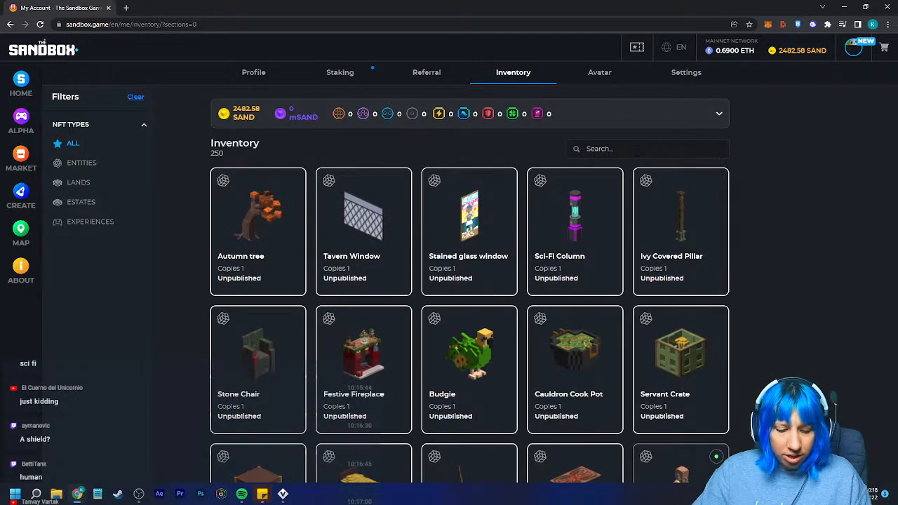
type("spa")
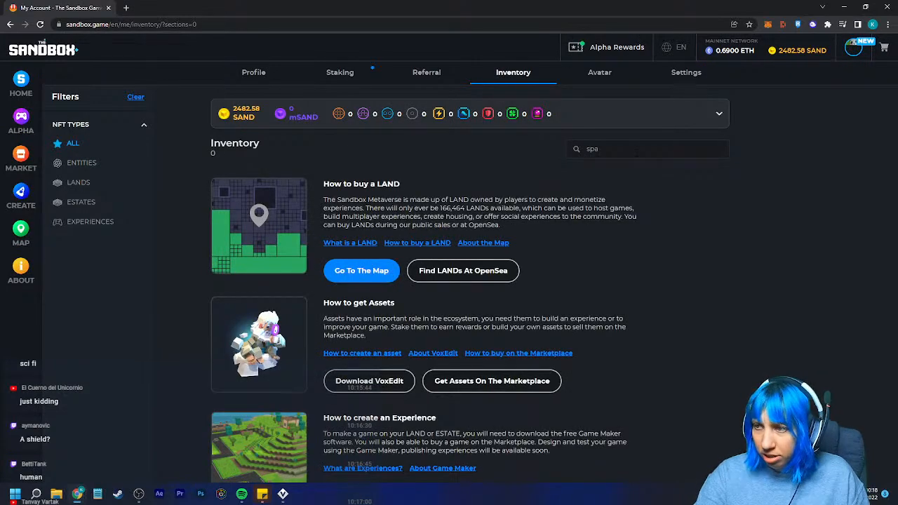
key("BackSpace")
key("BackSpace")
key("BackSpace")
- Browse inventory pages 5, 10, 9, 8, 7 and 6 for a sci-fi character to use as reference
scroll(449, 287, "down", 5)
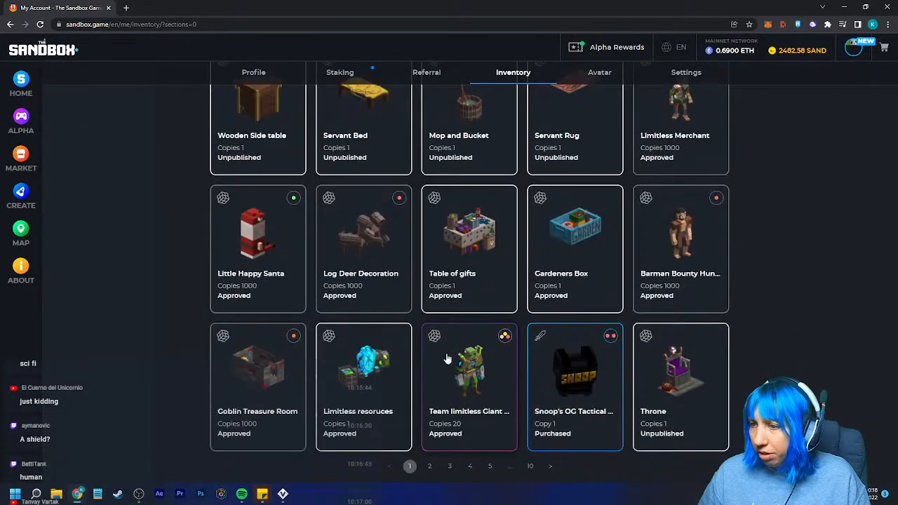
left_click(490, 467)
scroll(519, 397, "down", 5)
left_click(530, 468)
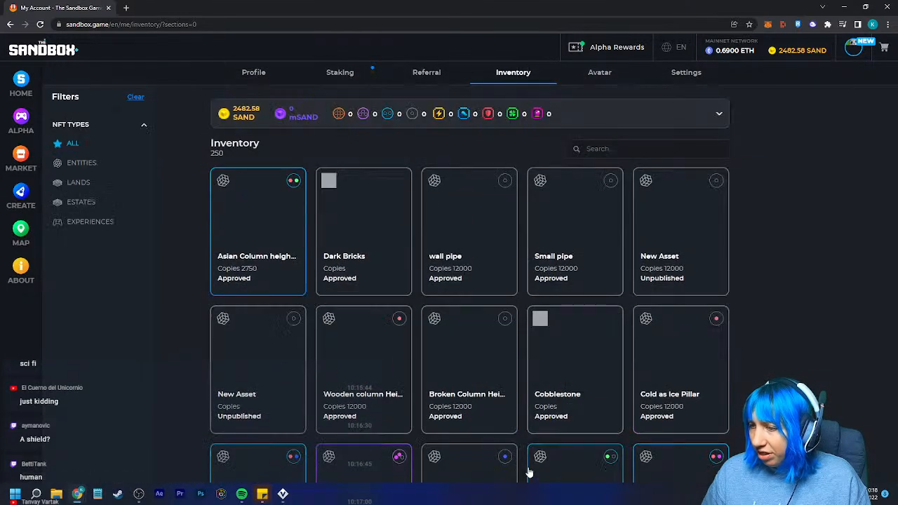
scroll(501, 323, "down", 5)
scroll(503, 334, "down", 2)
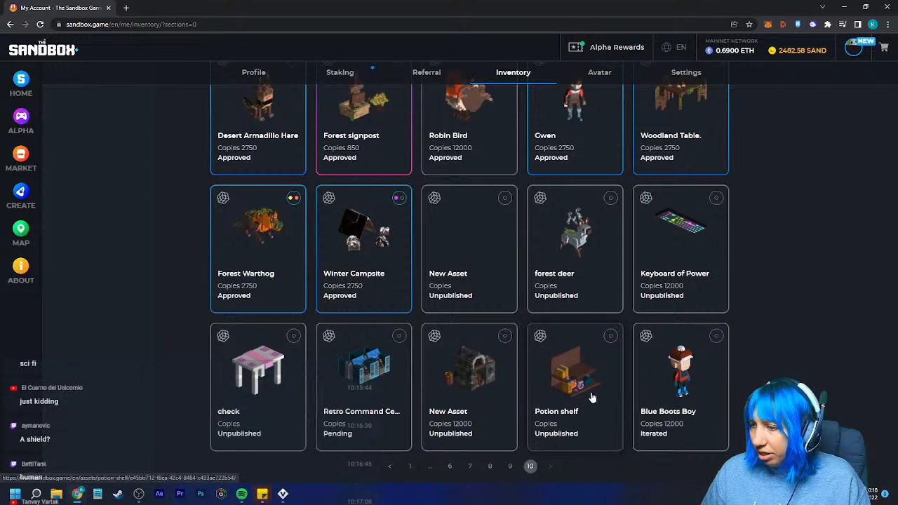
left_click(510, 467)
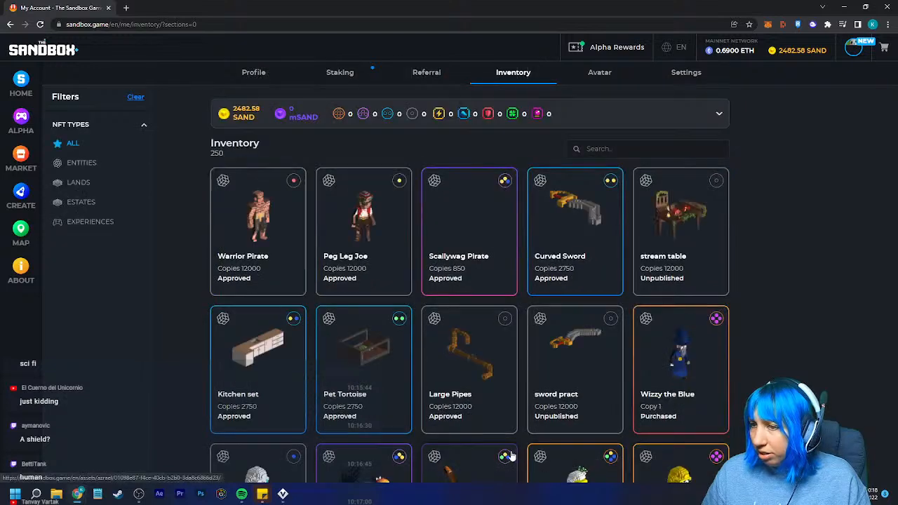
scroll(414, 307, "down", 3)
scroll(414, 307, "down", 5)
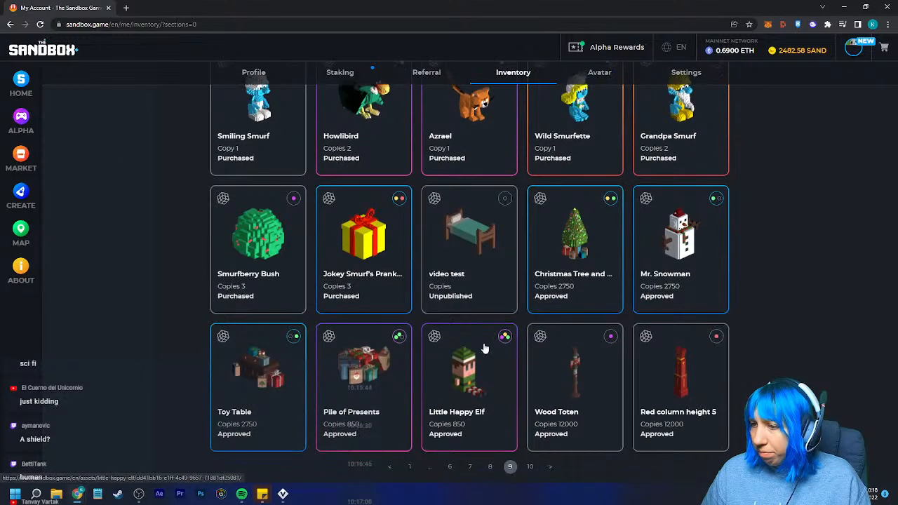
left_click(494, 470)
scroll(474, 344, "down", 5)
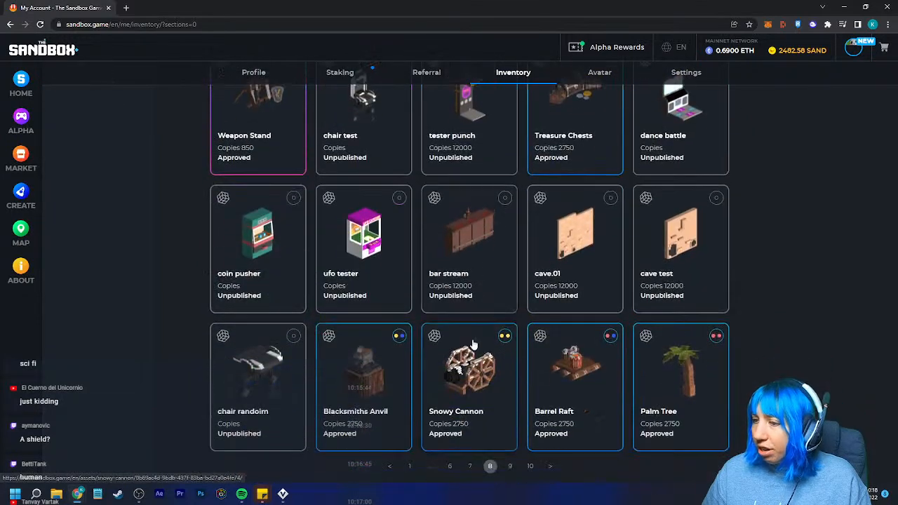
left_click(470, 467)
scroll(334, 240, "down", 5)
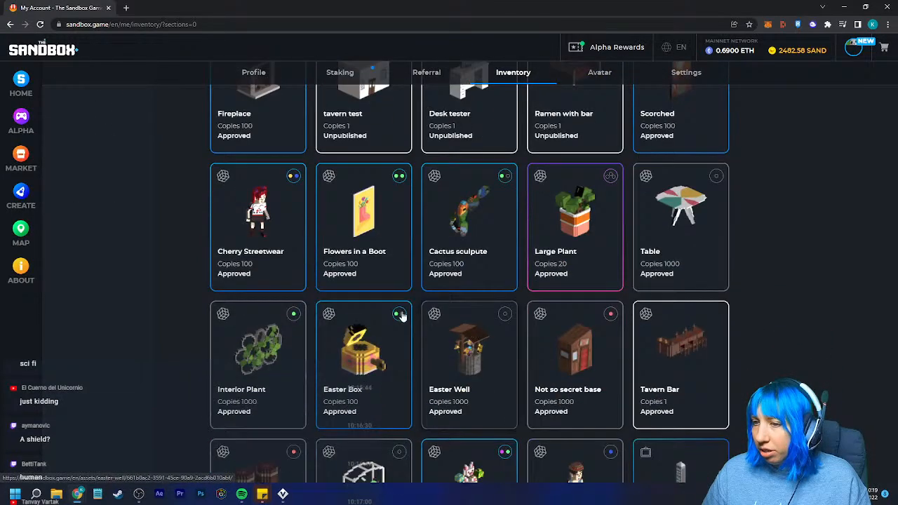
left_click(450, 467)
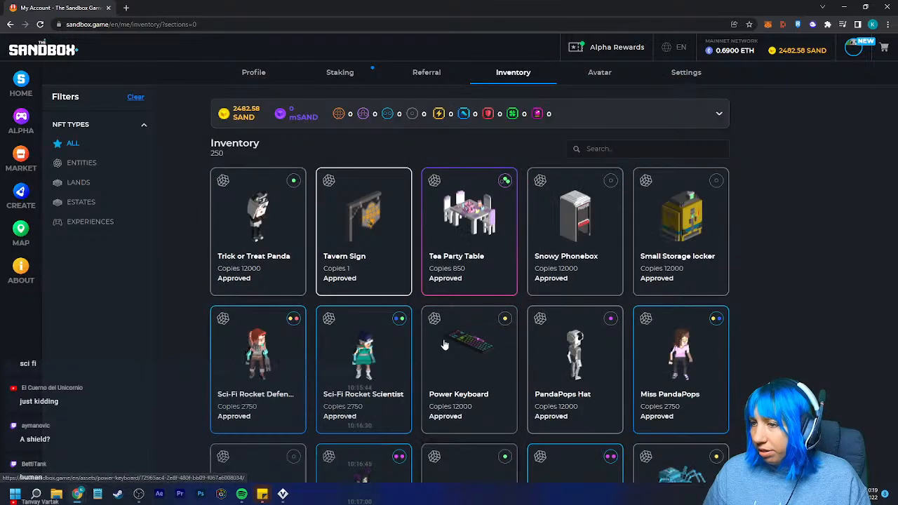
- Examine the Sci-Fi Rocket Defender asset in its 3D view from several sides and close the browser window
left_click(277, 378)
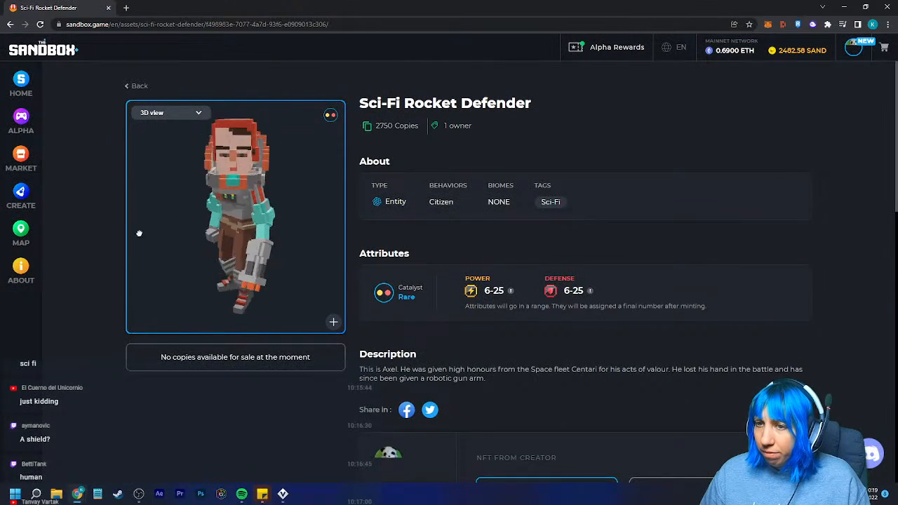
left_click_drag(181, 231, 383, 222)
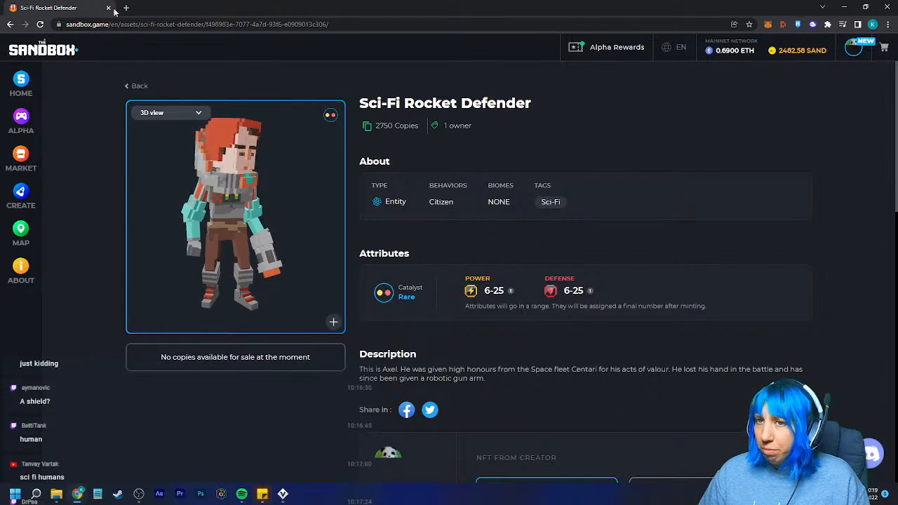
left_click(888, 7)
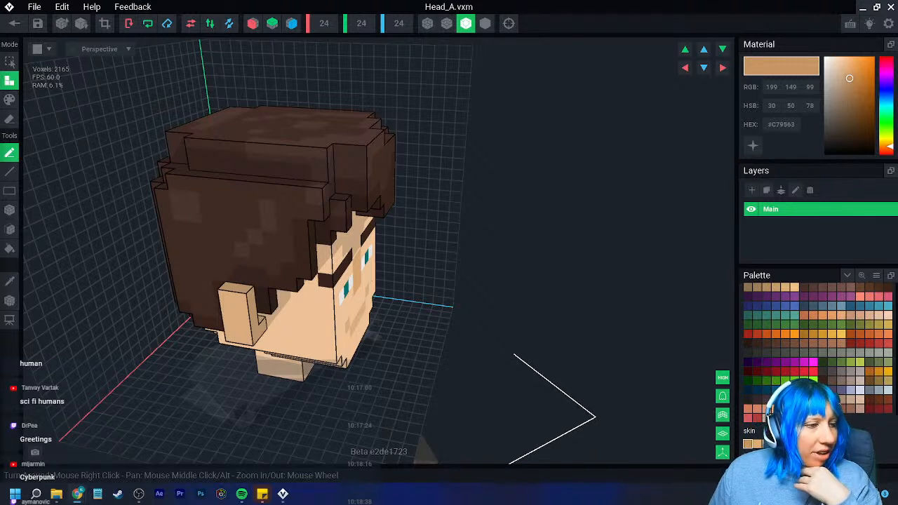
- Add a dark grey (#4C4646) box of voxels across the back of the neck's base on the Head_A model
right_click_drag(267, 243, 300, 287)
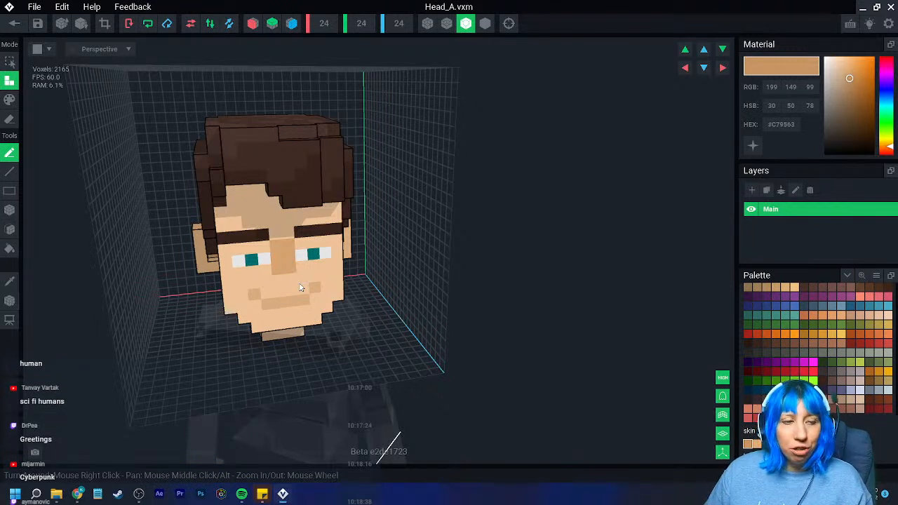
right_click_drag(303, 309, 305, 305)
scroll(305, 304, "up", 1)
scroll(303, 306, "up", 2)
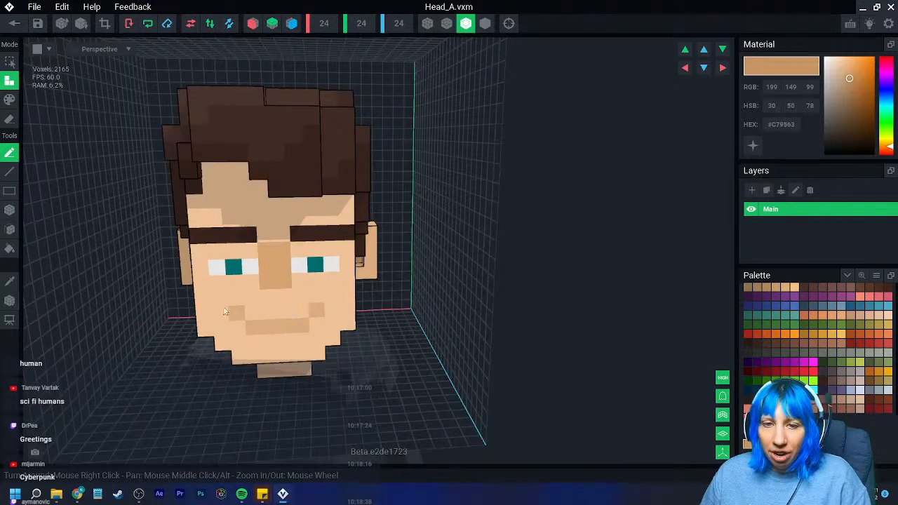
right_click_drag(367, 297, 332, 300)
scroll(332, 300, "up", 5)
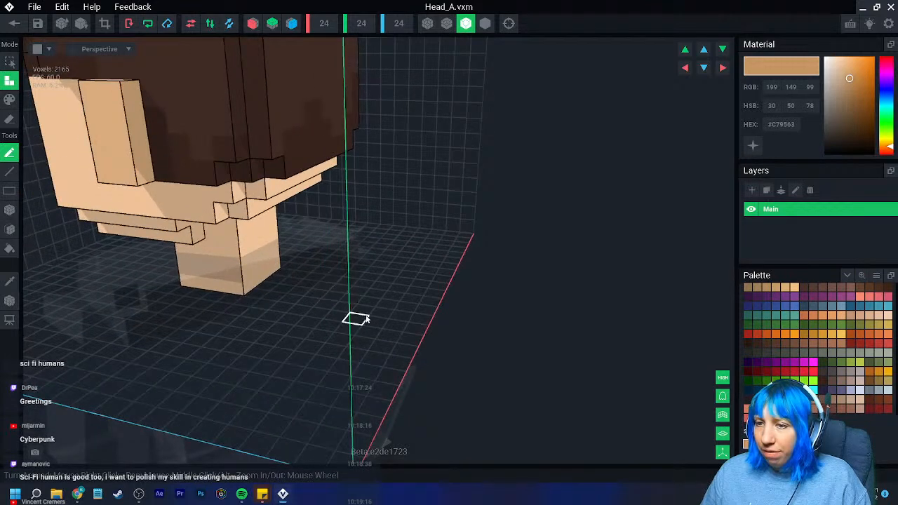
left_click(832, 371)
left_click(8, 216)
right_click_drag(225, 256, 179, 264)
left_click_drag(206, 286, 280, 272)
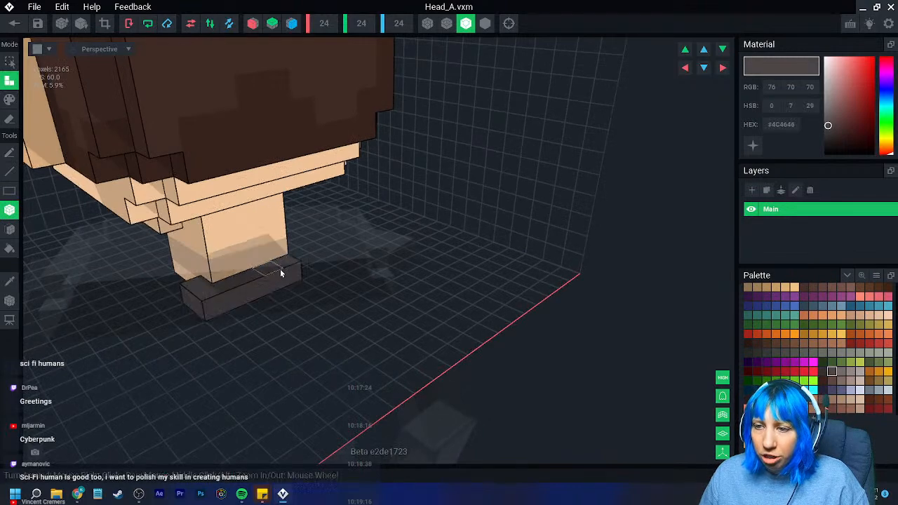
- Extend the grey bar outward past both sides of the neck by extruding its end faces
right_click_drag(333, 281, 290, 297)
left_click_drag(306, 294, 308, 294)
right_click_drag(299, 306, 315, 311)
right_click_drag(214, 335, 190, 330)
left_click(10, 228)
right_click_drag(330, 267, 357, 260)
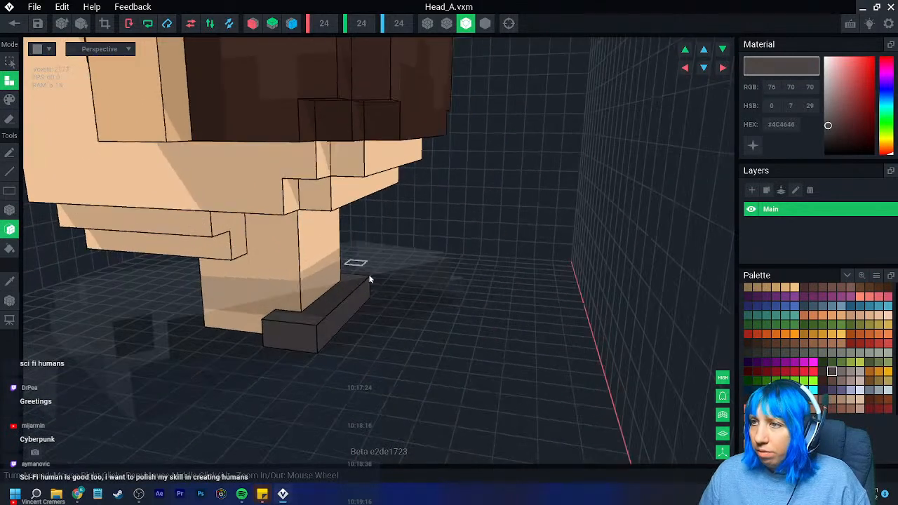
right_click_drag(304, 364, 355, 387)
left_click(378, 361)
left_click(388, 371)
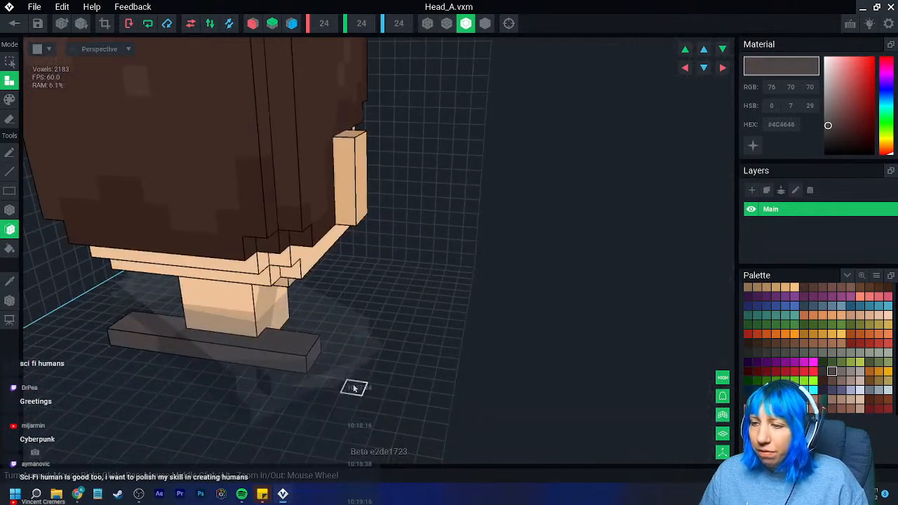
left_click(315, 345)
right_click_drag(315, 344, 337, 358)
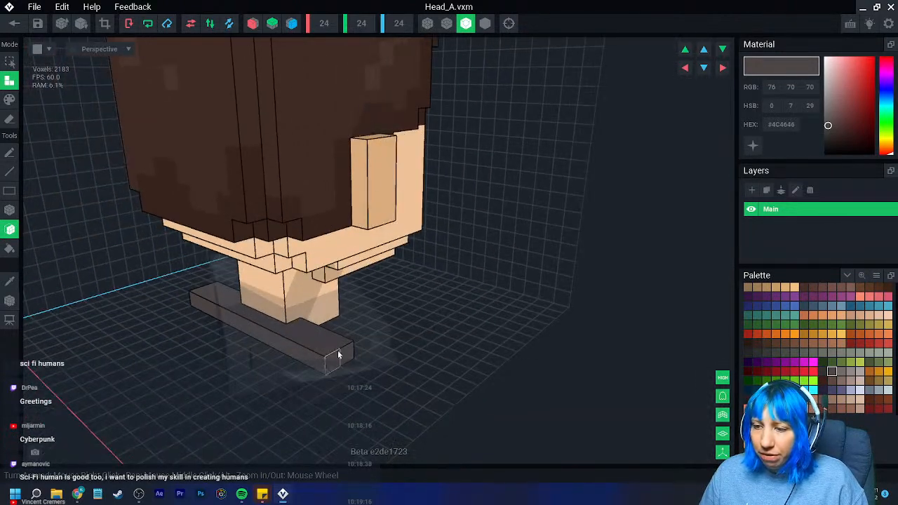
- Turn on X-axis symmetry and extrude the dark grey bar at the neck's base into a wide slab behind the head
left_click(251, 25)
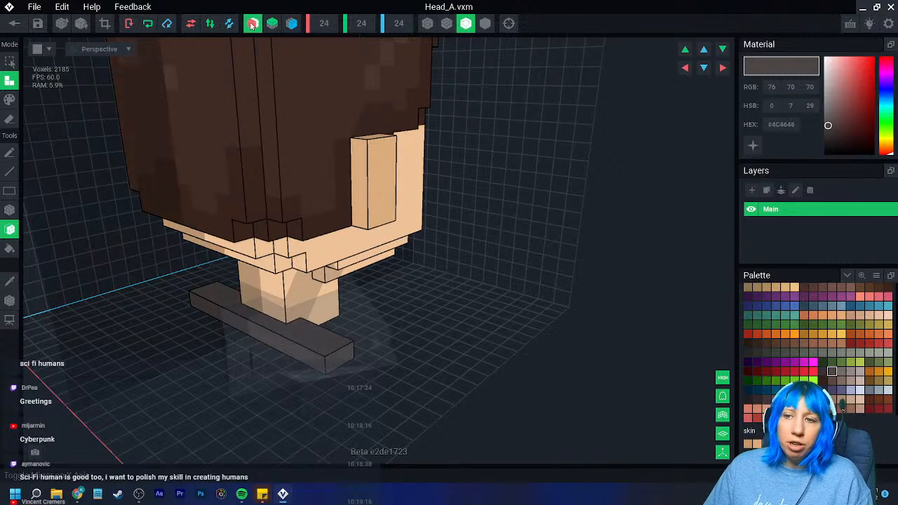
left_click(341, 357)
right_click_drag(341, 358, 333, 400)
left_click(264, 364)
left_click(254, 372)
left_click(250, 375)
left_click(253, 393)
scroll(271, 378, "down", 3)
left_click(281, 383)
left_click(290, 387)
left_click(301, 391)
left_click(316, 384)
left_click(307, 395)
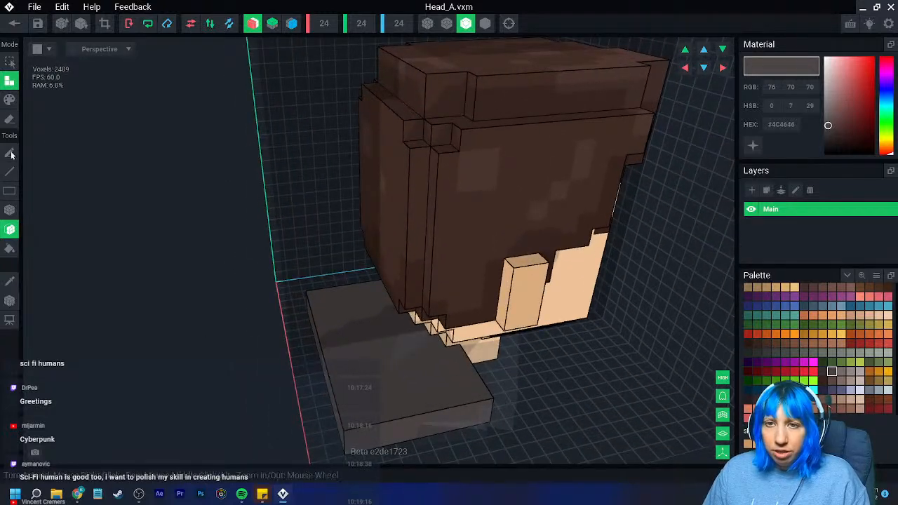
- Build a tall dark grey wall along the slab's rear edge, extruding it up to about the top of the hair
left_click(9, 210)
right_click_drag(334, 307, 333, 306)
left_click_drag(300, 281, 376, 379)
left_click(10, 230)
left_click_drag(303, 292, 317, 121)
middle_click_drag(316, 121, 315, 239)
right_click_drag(315, 239, 334, 253)
left_click(322, 240)
left_click(329, 240)
scroll(333, 254, "down", 3)
right_click_drag(353, 298, 348, 297)
left_click(250, 211)
right_click_drag(283, 239, 294, 237)
left_click(306, 238)
right_click_drag(395, 254, 331, 240)
right_click_drag(299, 207, 315, 335)
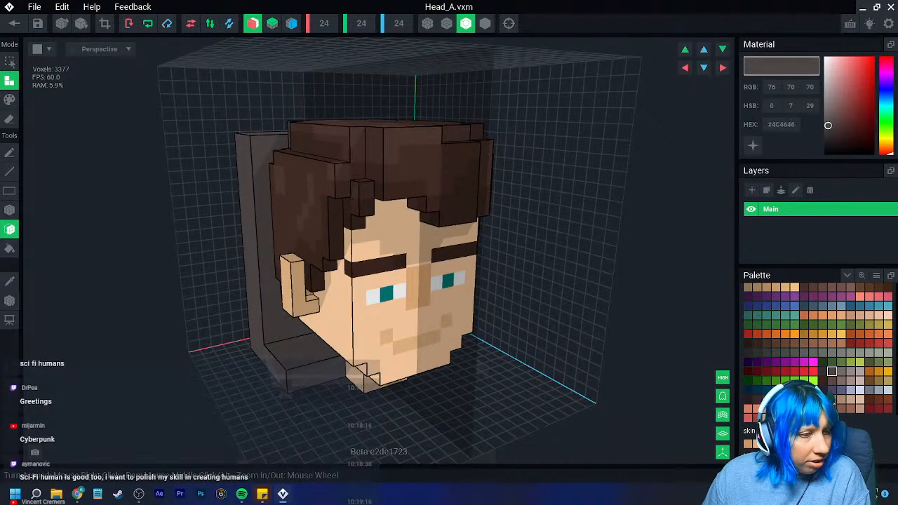
- Extend the dark grey slab forward with box-shaped blocks on both sides of the neck
left_click(12, 210)
right_click_drag(193, 298, 289, 357)
scroll(288, 356, "up", 4)
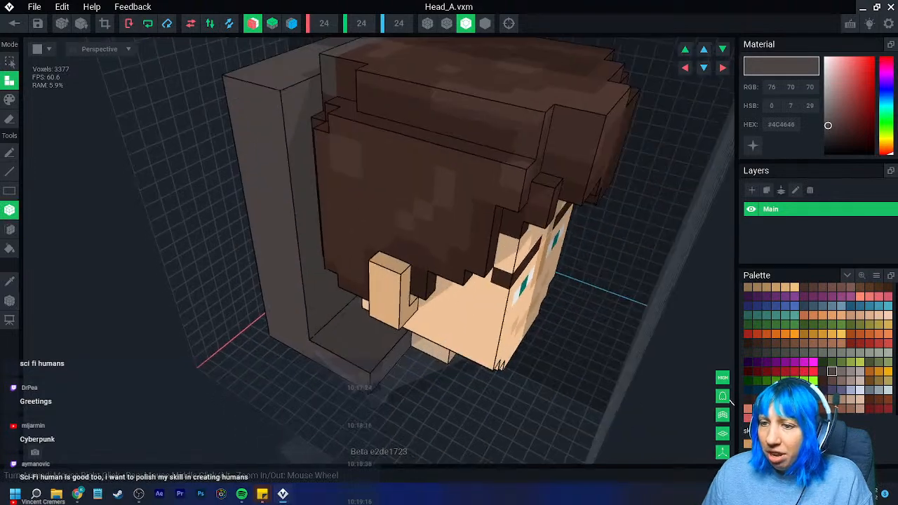
middle_click_drag(273, 379, 245, 329)
right_click_drag(244, 329, 260, 310)
middle_click_drag(291, 287, 254, 311)
right_click_drag(252, 312, 271, 316)
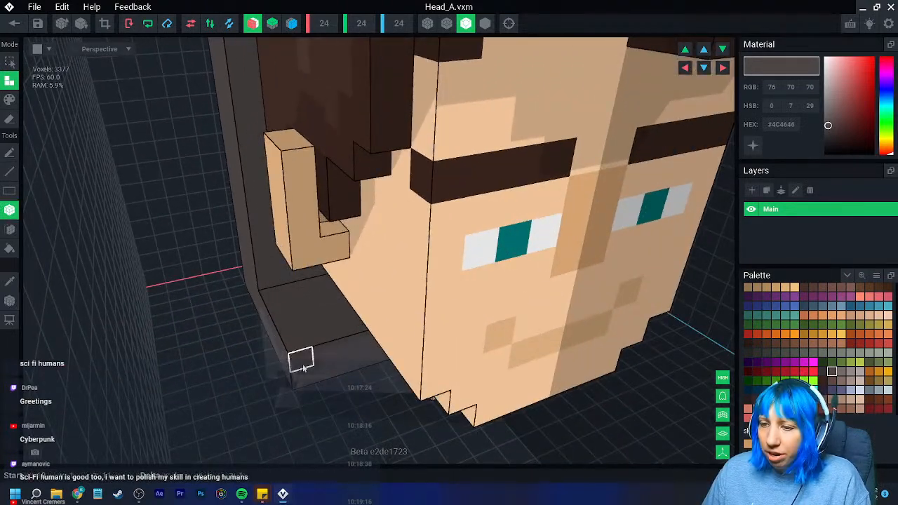
left_click_drag(334, 414, 340, 425)
scroll(343, 421, "down", 4)
right_click_drag(344, 401, 338, 398)
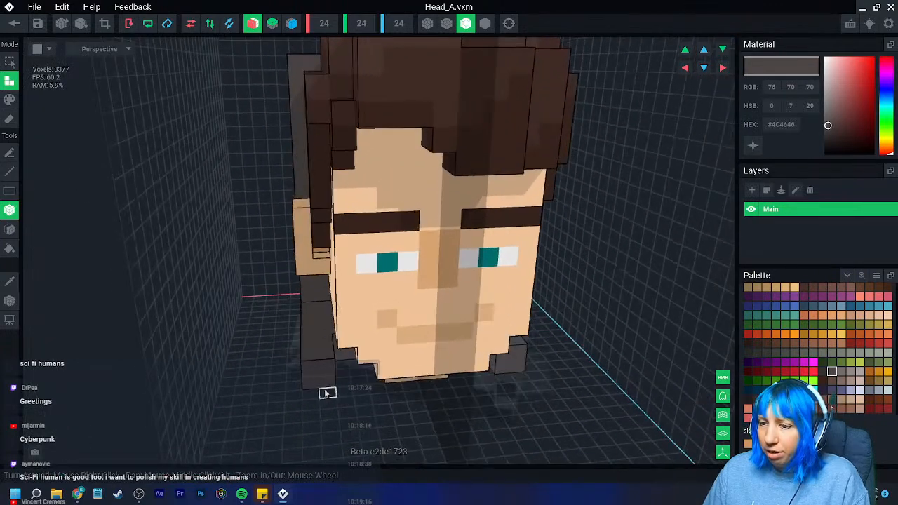
left_click_drag(315, 375, 334, 405)
right_click_drag(365, 375, 353, 352)
left_click_drag(342, 344, 371, 360)
mouse_move(353, 363)
right_mouse_down()
mouse_move(375, 369)
mouse_move(356, 357)
right_mouse_up()
left_click_drag(337, 336, 333, 381)
right_click_drag(333, 381, 332, 351)
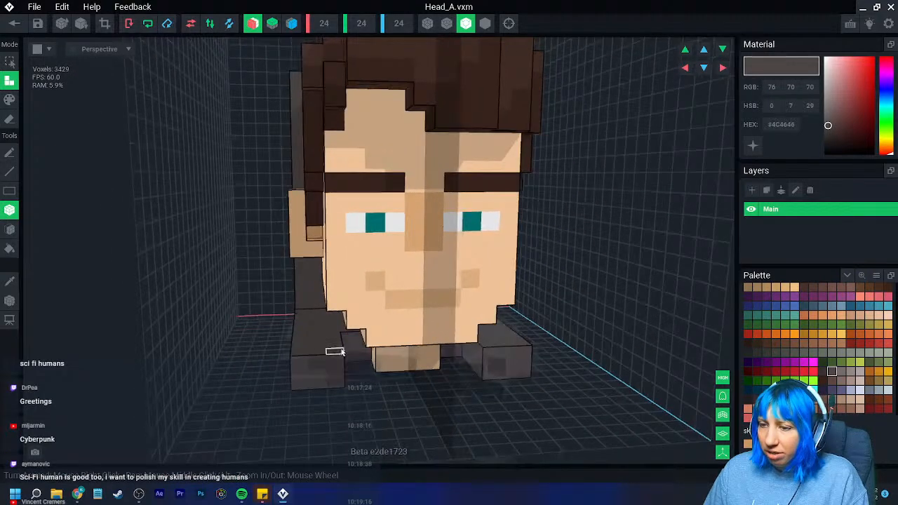
- Widen the two front blocks inward with dark grey voxels until they meet the neck's sides
left_click(360, 379)
right_click_drag(361, 377, 379, 367)
left_click_drag(357, 363, 380, 367)
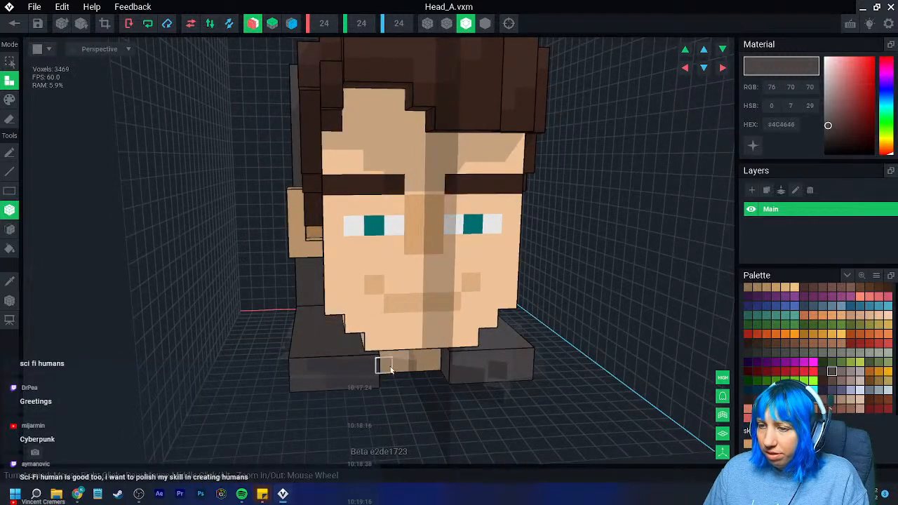
right_click_drag(381, 367, 366, 365)
- Fill the gap between the two front blocks with a pale blue (#D2DAED) box over the front of the neck
left_click(859, 390)
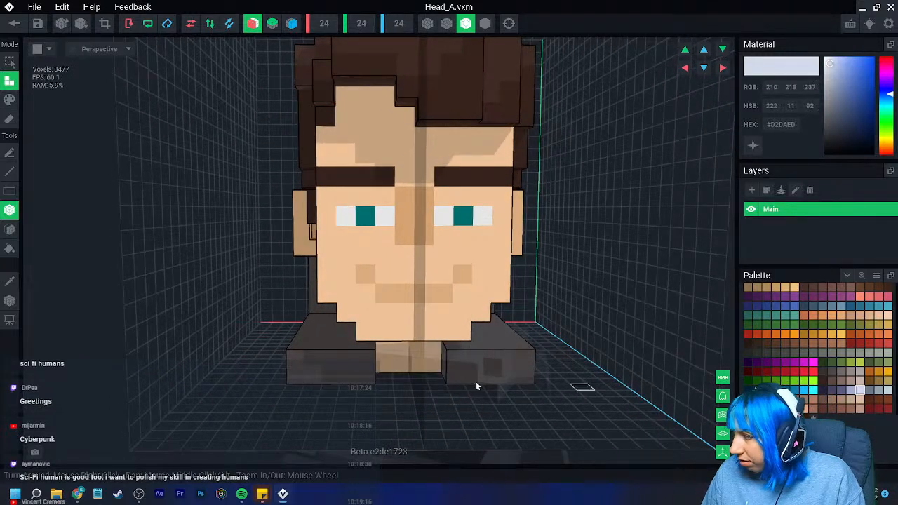
left_click_drag(391, 356, 433, 372)
left_click_drag(388, 354, 433, 375)
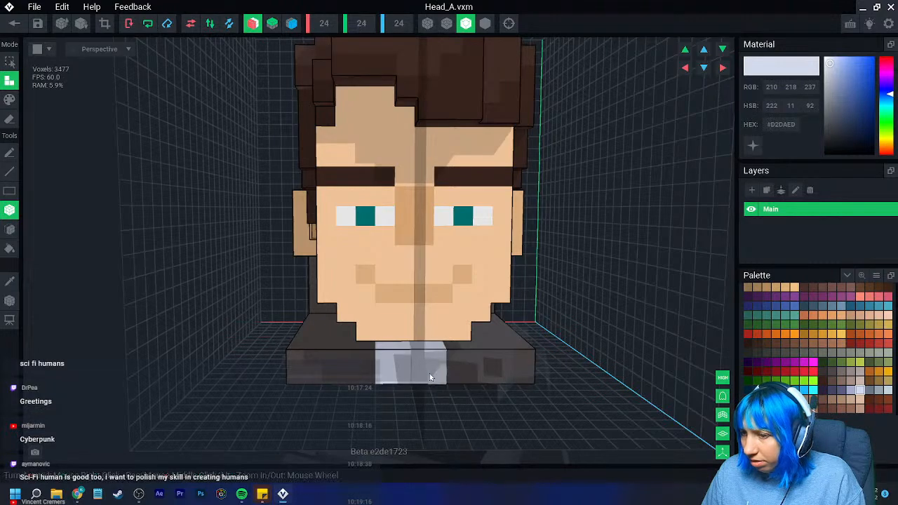
- Build the pale blue neck piece forward and raise it as an upright block in front of the chin
left_click(384, 362)
right_click_drag(386, 364, 387, 395)
left_click(426, 400)
left_click(398, 372)
left_click(399, 373)
left_click(393, 355)
left_click(413, 347)
scroll(387, 395, "up", 3)
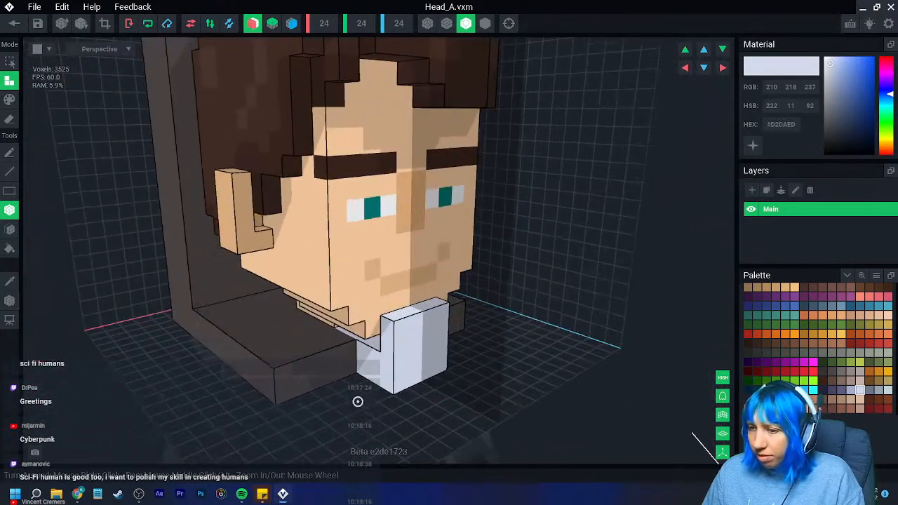
- Add dark grey (#4C4646) strips along the outer sides of the slab, with taller posts beside the rear wall
left_click(234, 341, "alt")
right_click_drag(235, 341, 168, 332)
left_click_drag(170, 286, 255, 392)
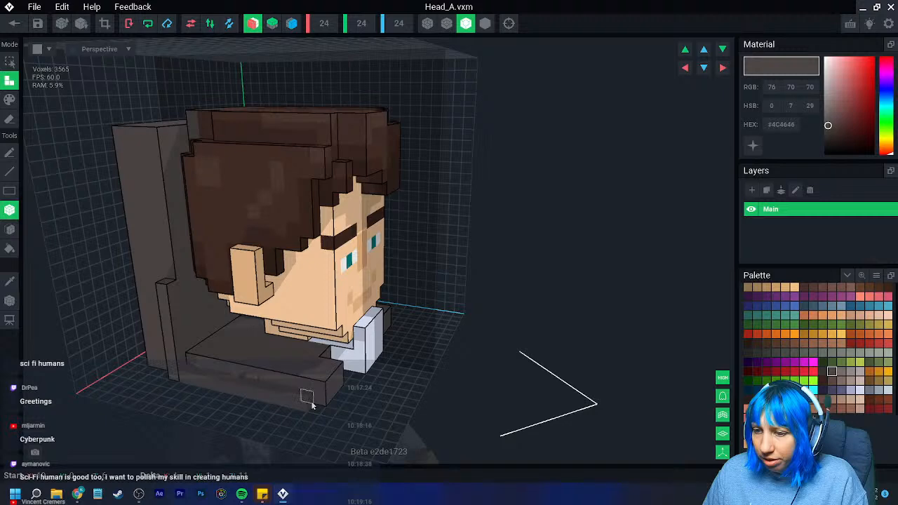
right_click_drag(327, 412, 309, 408)
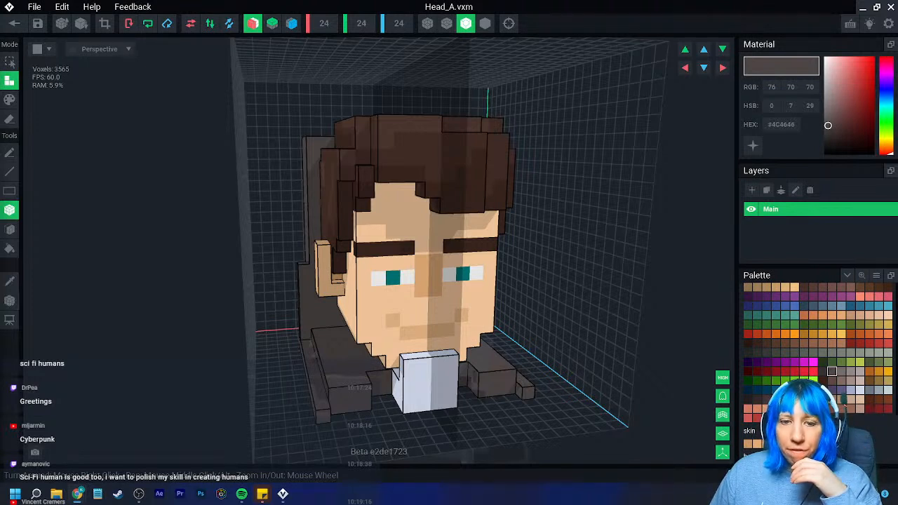
scroll(309, 326, "up", 8)
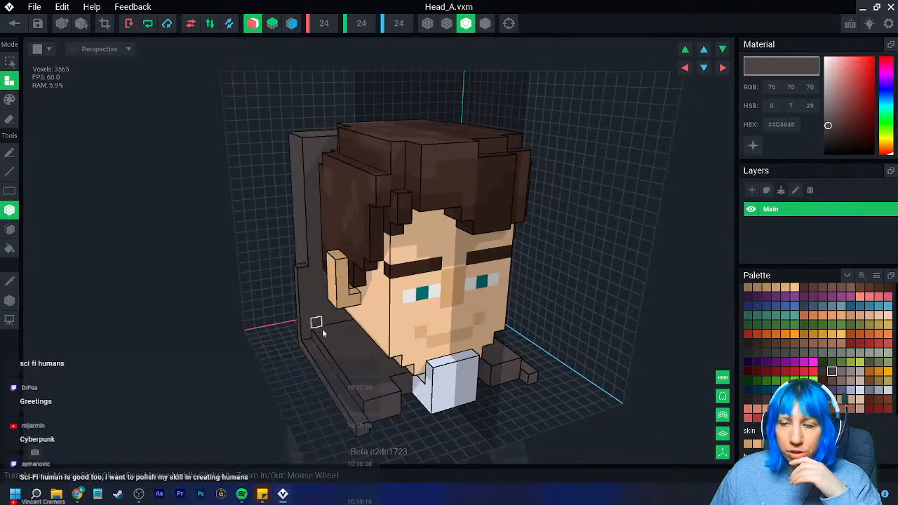
right_click_drag(303, 333, 303, 333)
- Paint the exposed skin-coloured voxels on the underside of the neck dark grey (#4C4646)
left_click(10, 100)
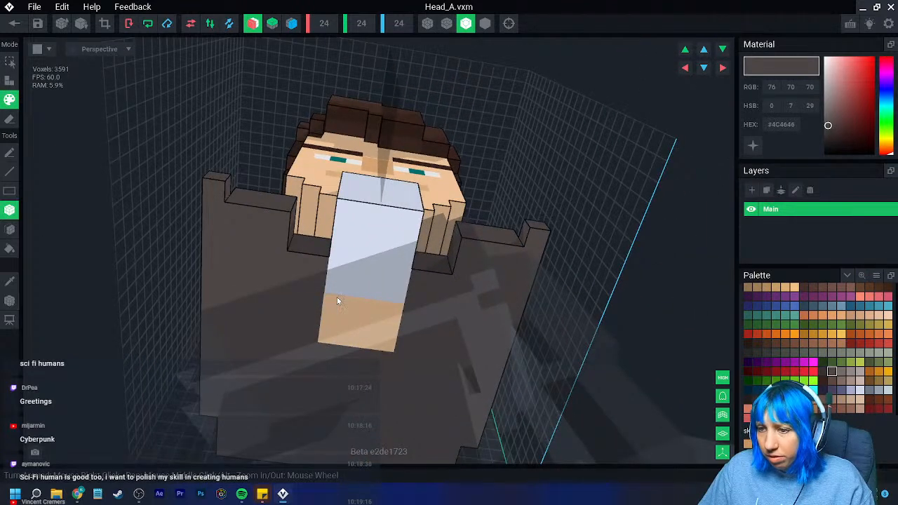
left_click_drag(337, 300, 383, 342)
mouse_move(381, 292)
right_mouse_down()
mouse_move(367, 270)
mouse_move(368, 287)
mouse_move(41, 237)
right_mouse_up()
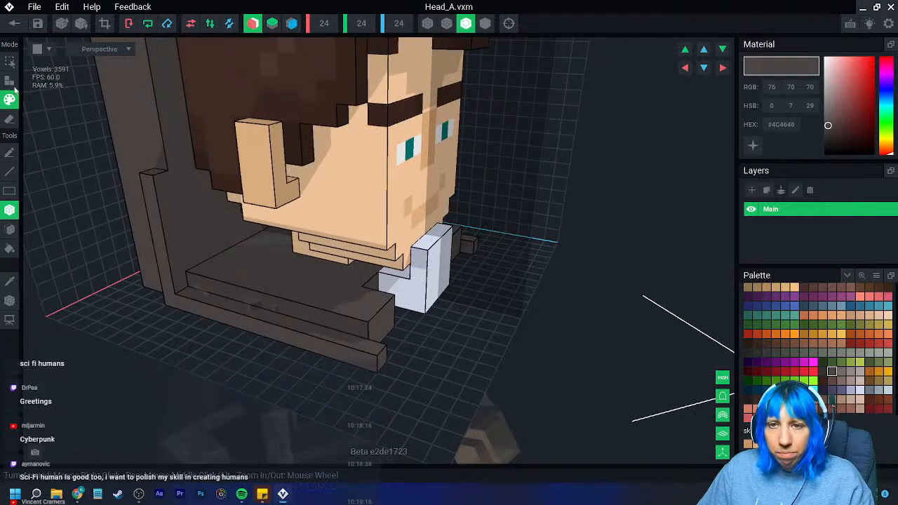
- Raise the outer side strips into dark grey side walls that run forward from the rear wall beside the jaw
left_click(9, 79)
right_click_drag(235, 225, 168, 202)
left_click_drag(154, 187, 254, 343)
right_click_drag(254, 339, 42, 276)
right_click_drag(269, 285, 269, 285)
left_click_drag(317, 260, 300, 319)
right_click_drag(311, 315, 311, 315)
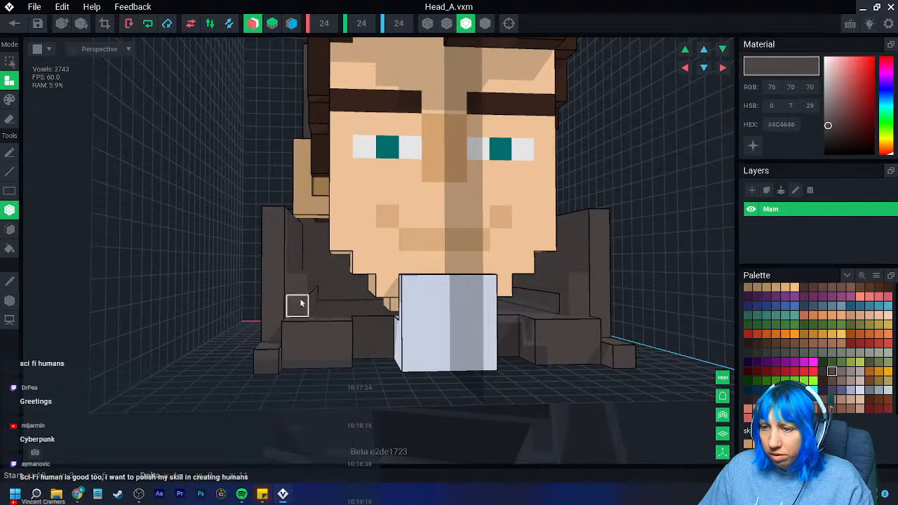
- Add stepped dark grey blocks inside the side walls, above and beside the front blocks
right_click_drag(327, 321, 325, 285)
left_click(323, 300)
left_click(337, 297)
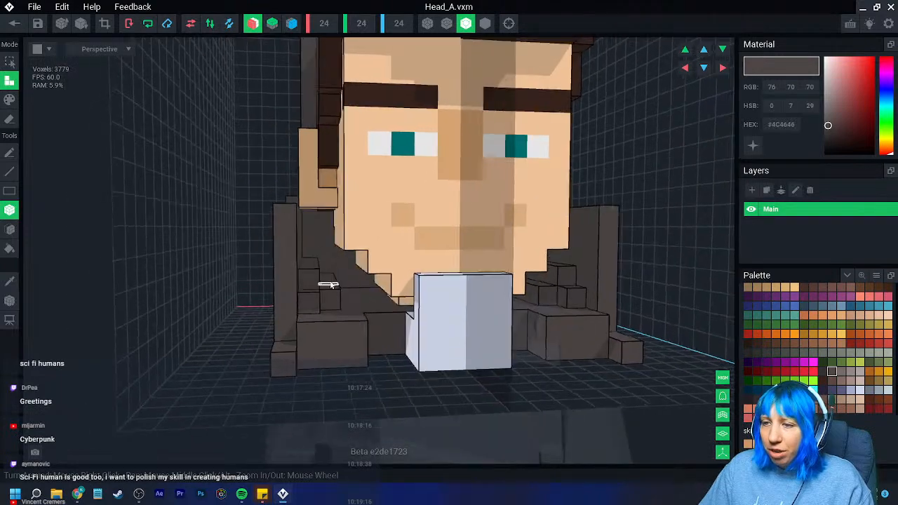
scroll(307, 251, "up", 2)
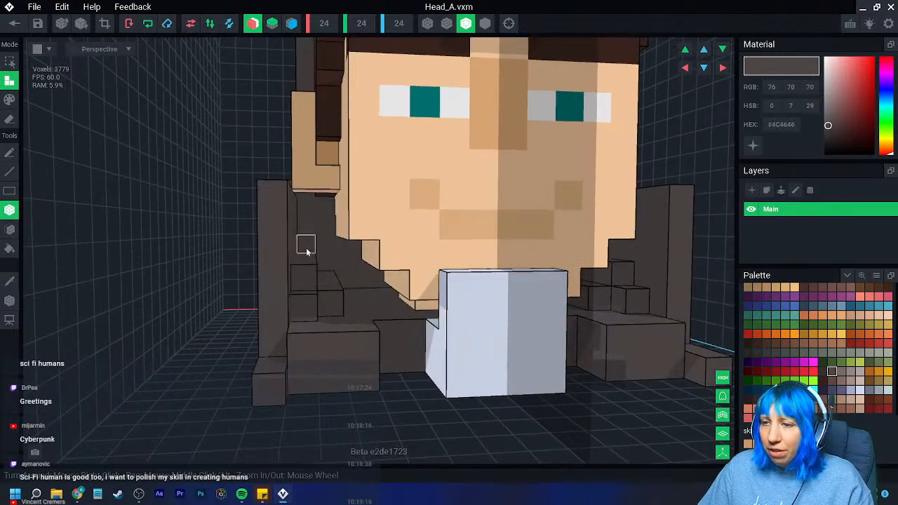
scroll(315, 360, "down", 3)
left_click(313, 353)
right_click_drag(314, 353, 342, 363)
- Step the side walls upward toward the tall rear wall with additional dark grey voxels
left_click_drag(321, 317, 174, 276)
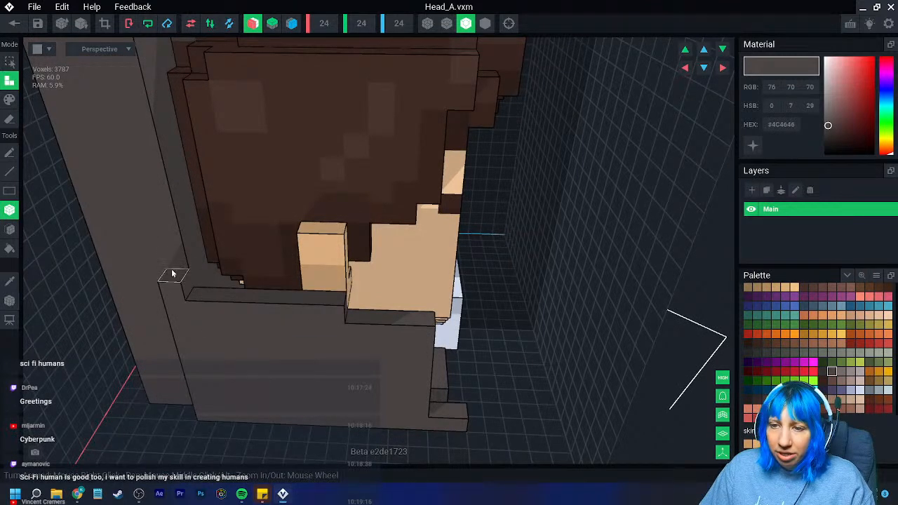
left_click_drag(158, 221, 147, 151)
scroll(170, 204, "down", 5)
right_click_drag(191, 247, 200, 272)
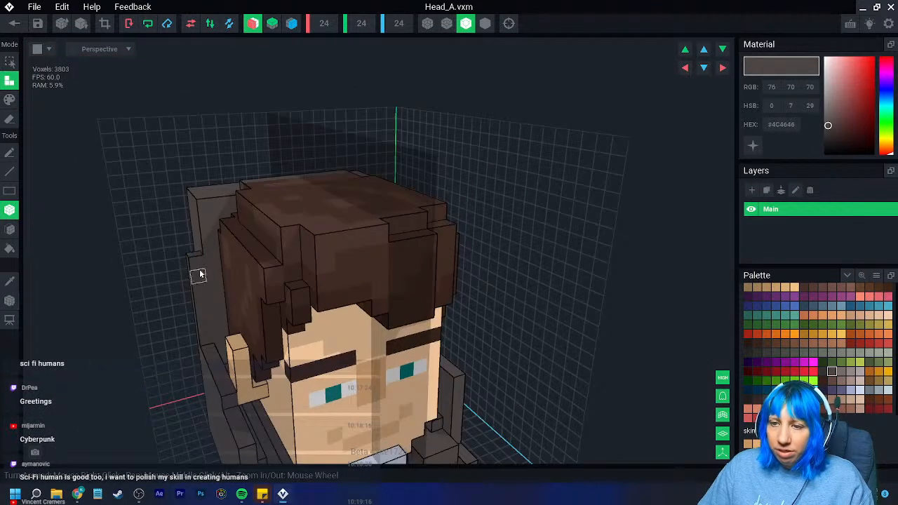
right_click_drag(214, 353, 241, 335)
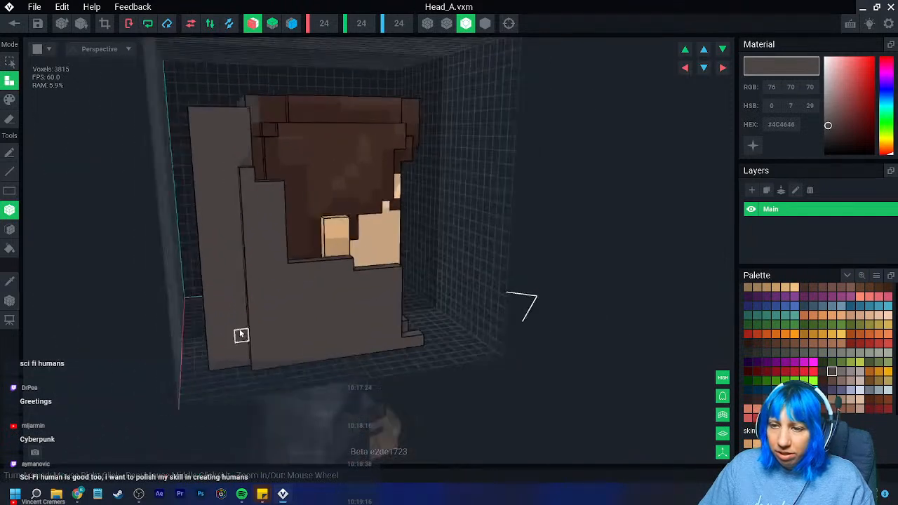
- Add a dark grey layer along the outside base of both side walls and raise it by another row
mouse_move(237, 370)
left_mouse_down()
mouse_move(226, 245)
mouse_move(243, 364)
mouse_move(384, 346)
left_mouse_up()
right_click_drag(413, 342, 400, 341)
left_click_drag(256, 321, 390, 326)
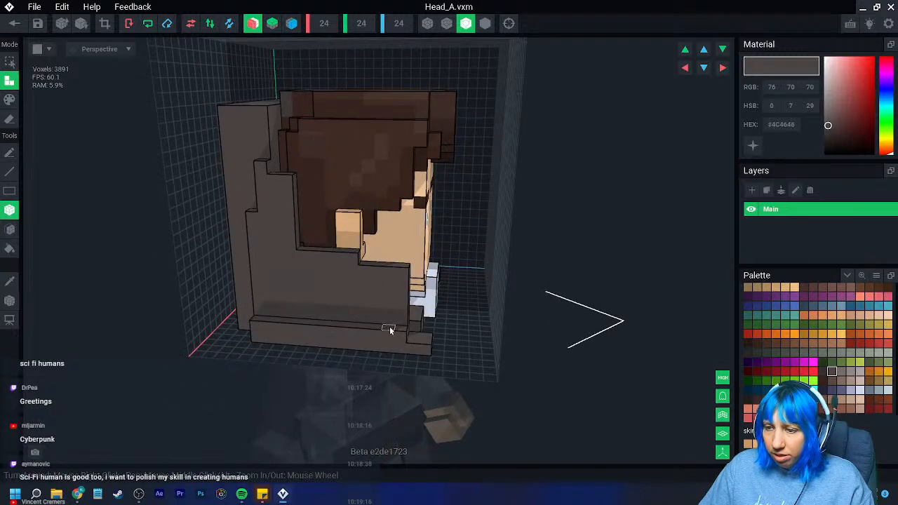
left_click(259, 310)
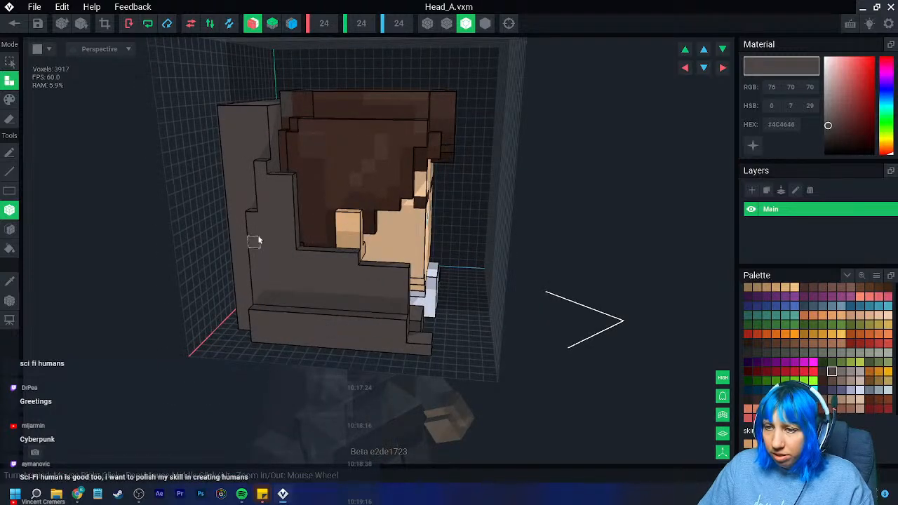
- Build the outer side layer upward in steps toward the rear, undoing one misplaced box along the way
left_click_drag(287, 310, 400, 306)
right_click_drag(400, 306, 361, 347)
scroll(397, 339, "down", 5)
scroll(353, 347, "up", 5)
key("ctrl+z")
left_click_drag(335, 310, 358, 317)
scroll(357, 336, "down", 5)
right_click_drag(356, 349, 359, 348)
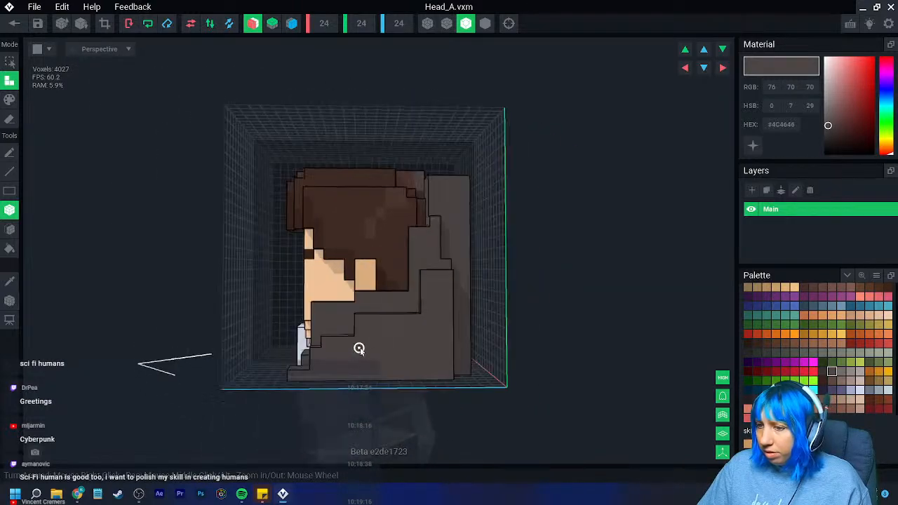
- Erase voxels at the lower rear corners of the side walls to form small stepped notches
scroll(359, 348, "up", 10)
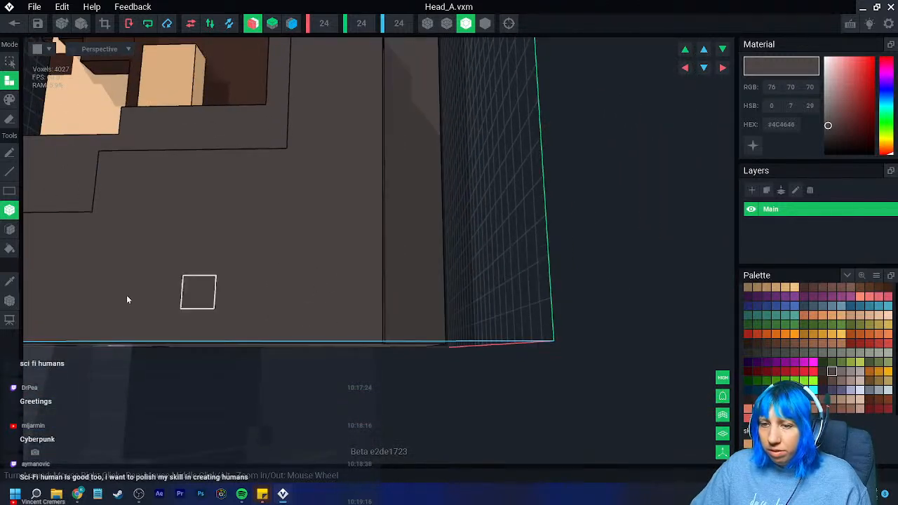
left_click(9, 119)
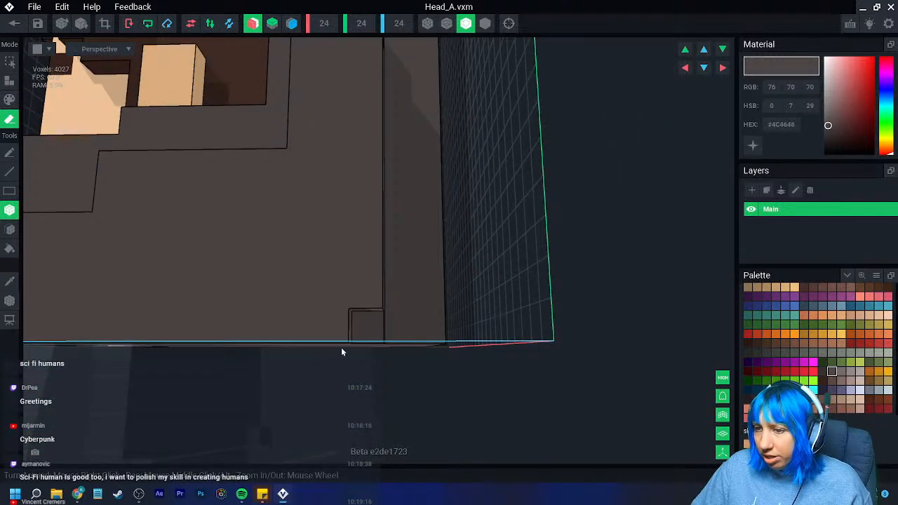
right_click_drag(390, 385, 409, 375)
scroll(407, 372, "down", 3)
left_click_drag(379, 350, 610, 344)
scroll(444, 348, "down", 4)
right_click_drag(444, 338, 339, 354)
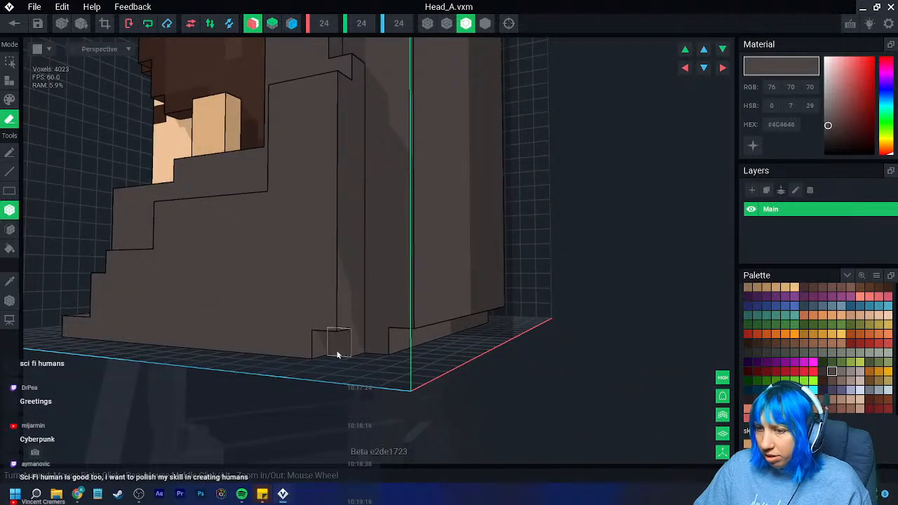
scroll(299, 356, "up", 3)
scroll(329, 327, "down", 3)
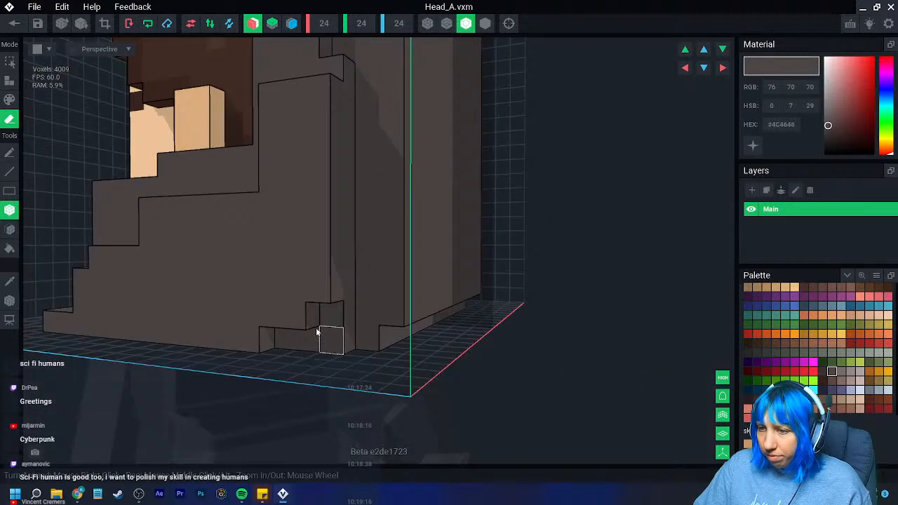
- Erase stepped corner voxels at both lower ends of the tall rear wall
left_click(384, 318)
left_click(397, 305)
left_click(397, 287)
mouse_move(372, 339)
right_mouse_down()
mouse_move(351, 331)
mouse_move(372, 328)
right_mouse_up()
left_click(407, 316)
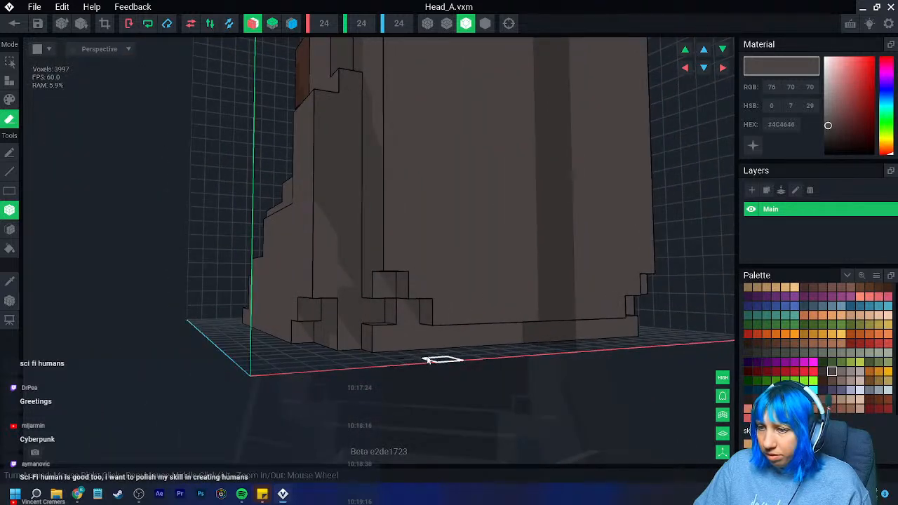
- Erase more dark grey voxels along the collar's lower edge to continue its stepped outline
scroll(426, 360, "down", 4)
mouse_move(429, 349)
right_mouse_down()
mouse_move(405, 337)
mouse_move(413, 335)
right_mouse_up()
left_click_drag(383, 325, 394, 329)
mouse_move(395, 329)
right_mouse_down()
mouse_move(384, 318)
mouse_move(358, 320)
right_mouse_up()
left_click(361, 318)
left_click(359, 321)
mouse_move(305, 343)
right_mouse_down()
mouse_move(338, 337)
mouse_move(328, 355)
right_mouse_up()
left_click(335, 337)
left_click(338, 338)
left_click(352, 342)
left_click(374, 346)
scroll(361, 355, "up", 3)
left_click(419, 341)
mouse_move(418, 342)
right_mouse_down()
mouse_move(395, 330)
mouse_move(365, 351)
mouse_move(56, 342)
right_mouse_up()
left_click(421, 325)
left_click(402, 312)
scroll(421, 329, "down", 5)
scroll(354, 351, "up", 4)
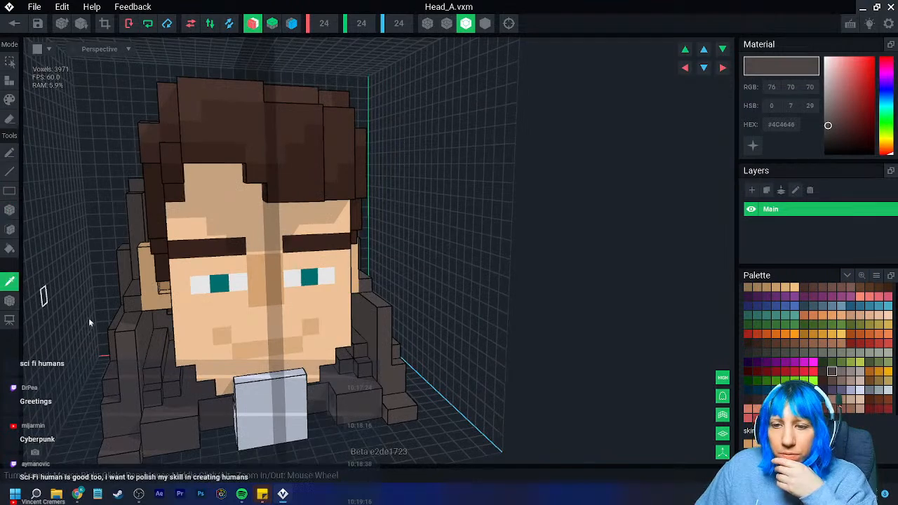
- Extrude a light grey (#918987) layer on top of the front collar blocks on both sides
left_click(6, 86)
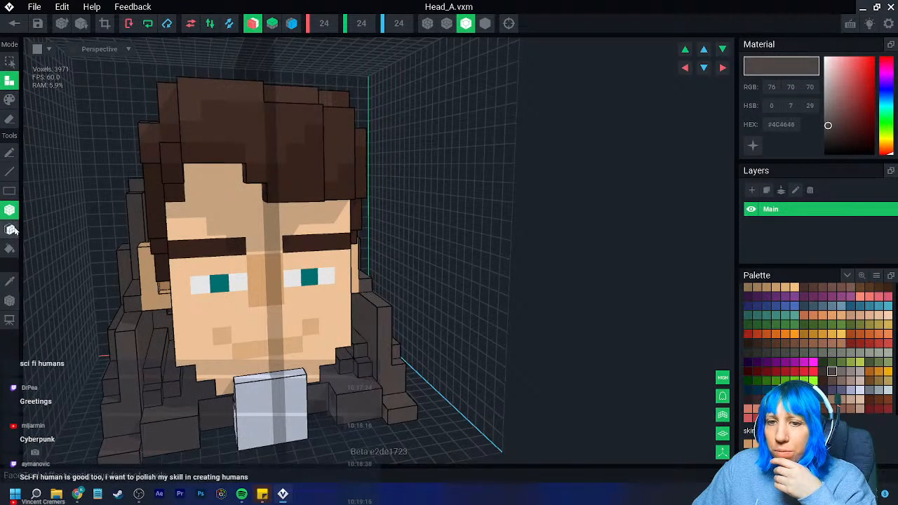
left_click(9, 229)
scroll(211, 273, "down", 3)
mouse_move(225, 274)
right_mouse_down()
mouse_move(298, 268)
mouse_move(266, 344)
right_mouse_up()
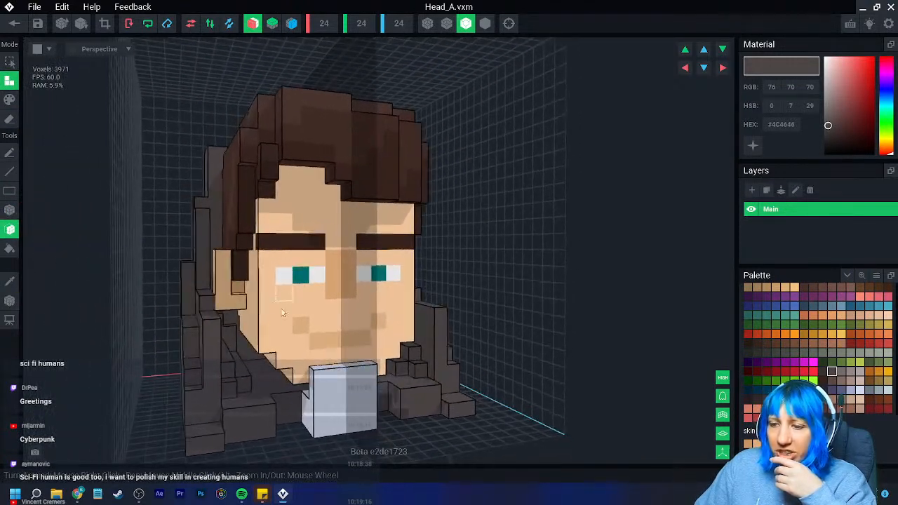
left_click(851, 371)
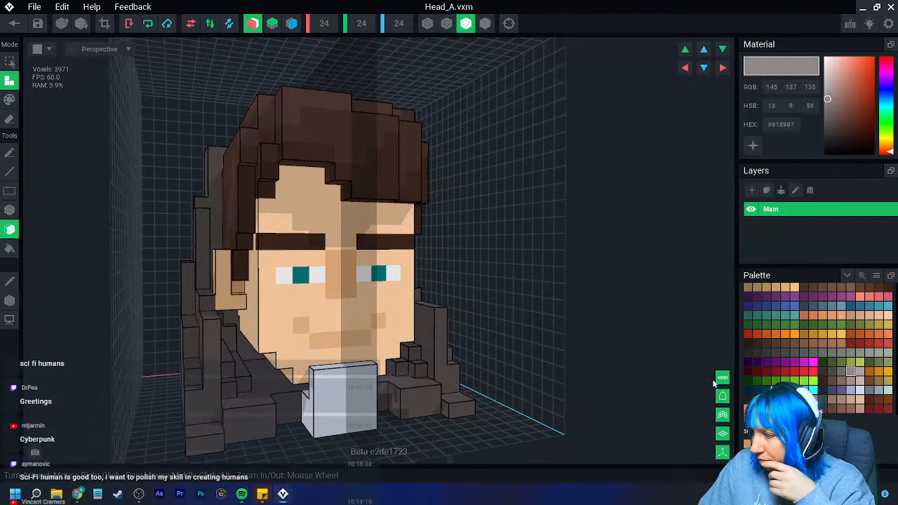
left_click(260, 379)
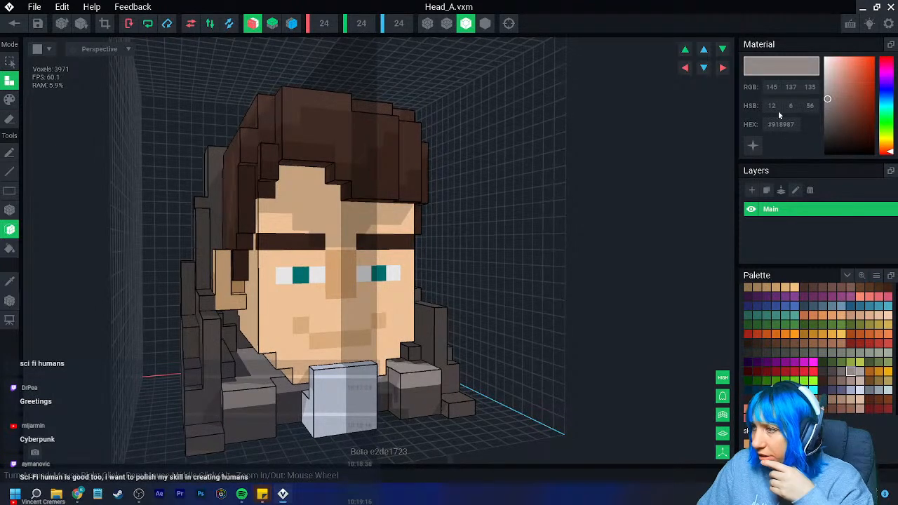
- Undo the light grey layer and try extruding a glowing #918987 layer over the collar's front and inner faces
key("ctrl+z")
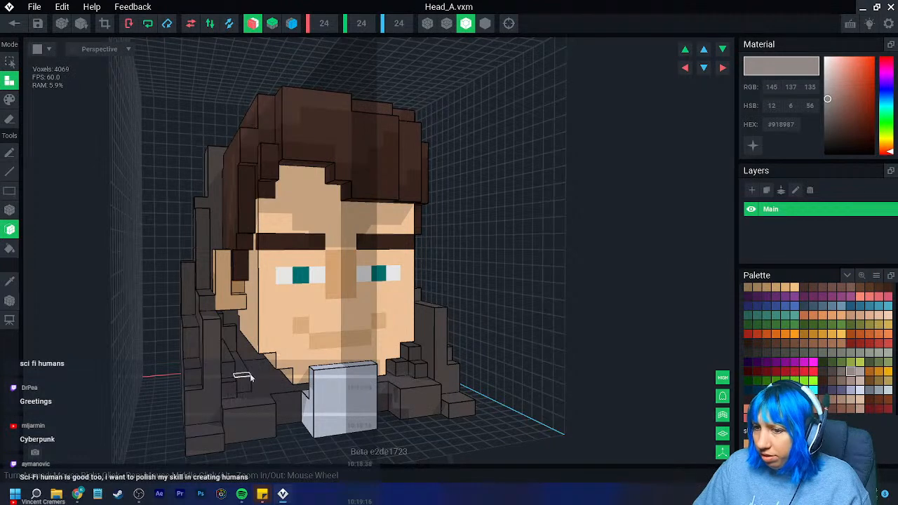
scroll(253, 375, "up", 5)
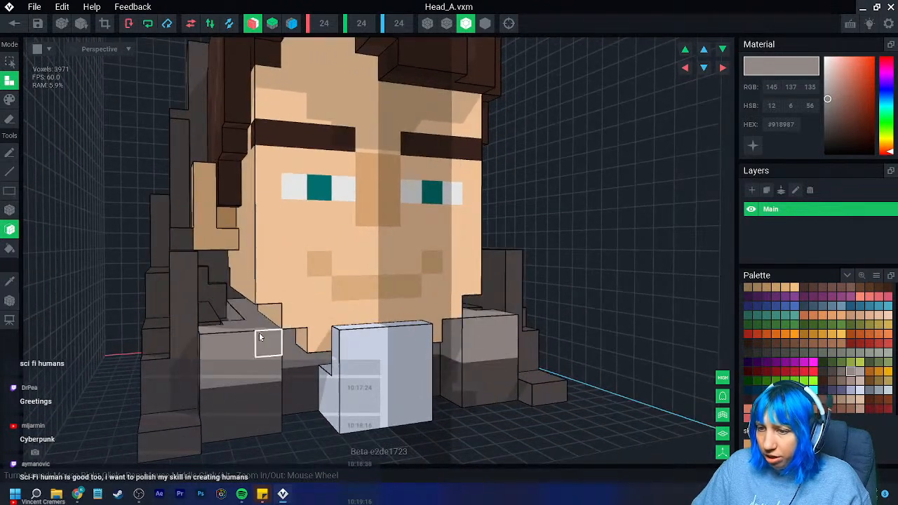
left_click(753, 144)
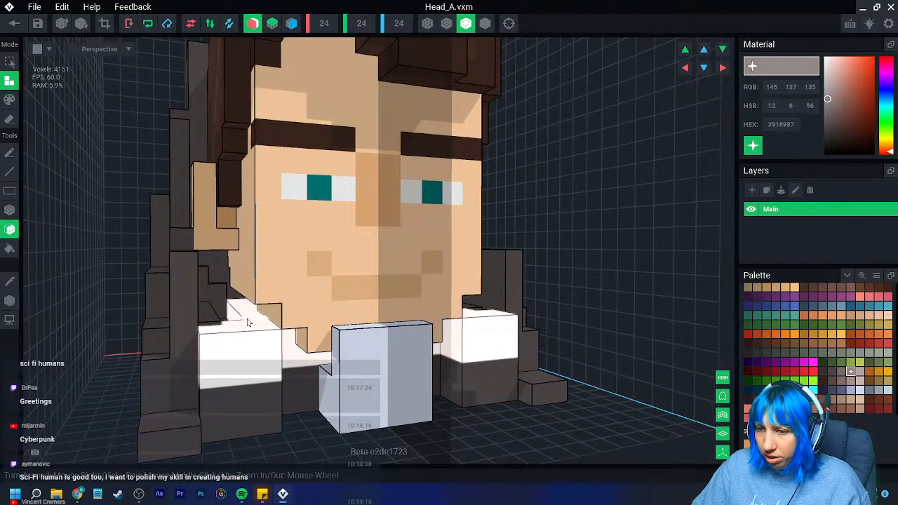
right_click_drag(245, 319, 210, 355)
left_click(196, 242)
left_click(199, 223)
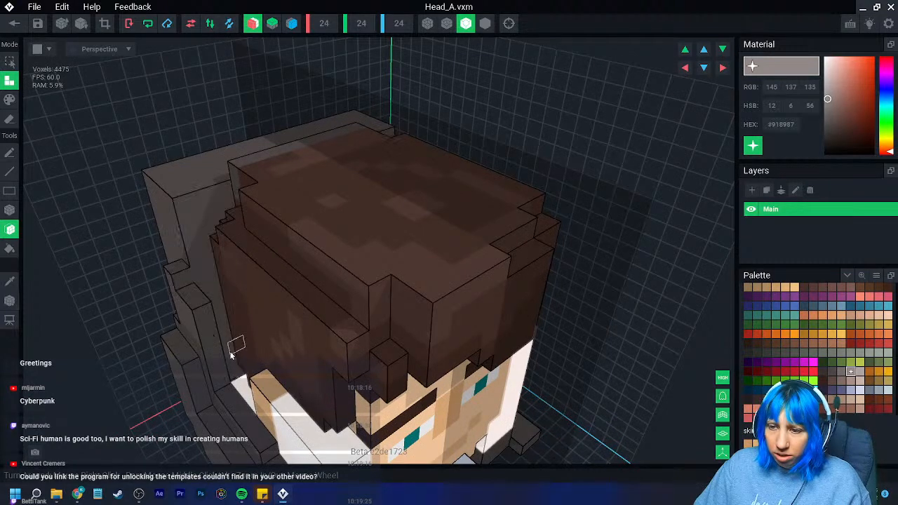
left_click(231, 367)
right_click_drag(235, 369, 287, 365)
left_click(253, 366)
scroll(311, 393, "down", 6)
left_click(289, 364)
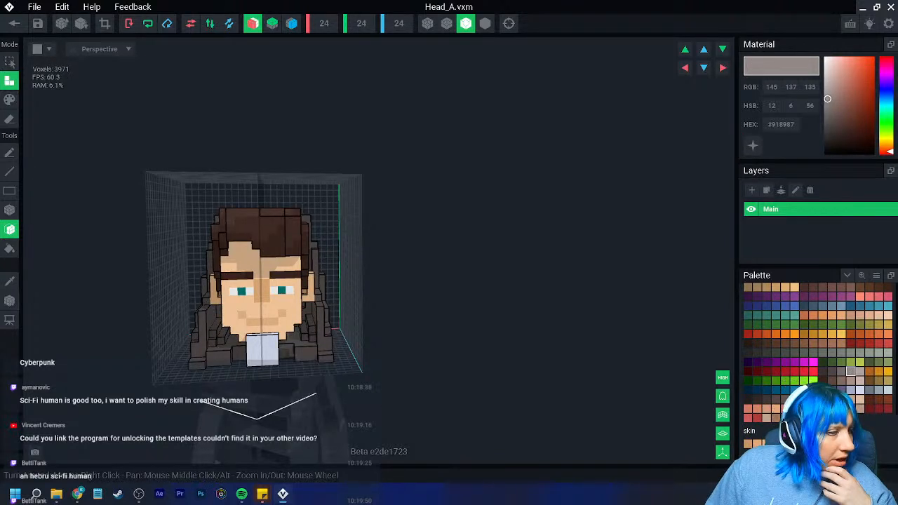
- Box in glowing #746C6A voxels along the stepped front and upper edges of the collar's side walls
right_click_drag(266, 328, 11, 249)
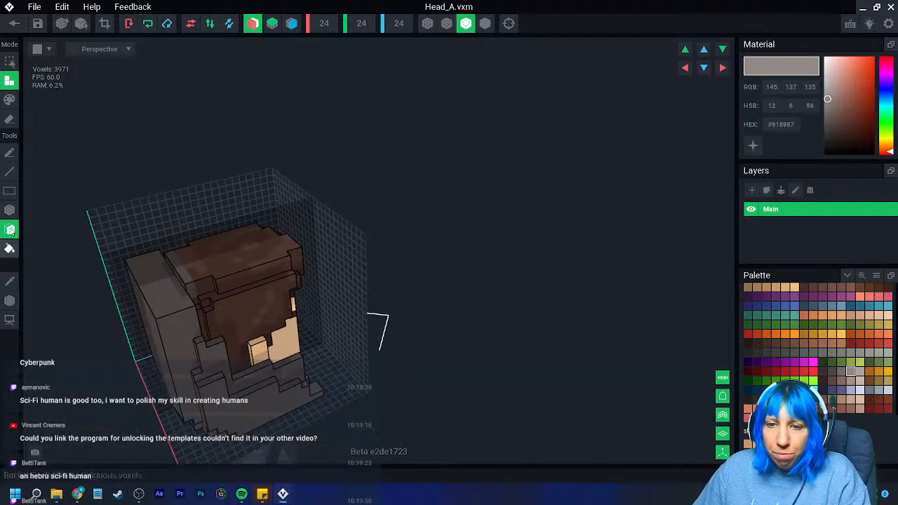
left_click(10, 211)
left_click(12, 284)
left_click(162, 308)
right_click_drag(163, 309, 202, 322)
scroll(196, 332, "up", 3)
left_click(844, 372)
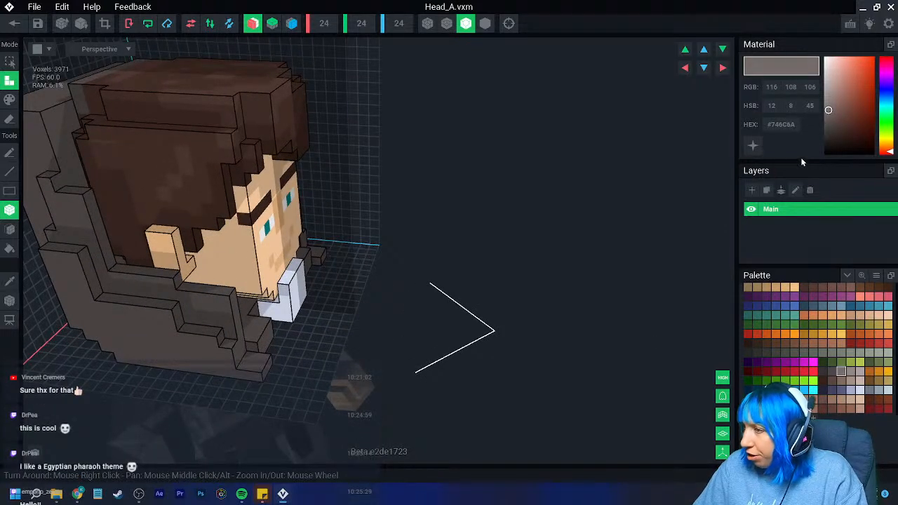
left_click_drag(119, 268, 219, 293)
right_click_drag(187, 290, 188, 315)
left_click_drag(214, 377, 204, 310)
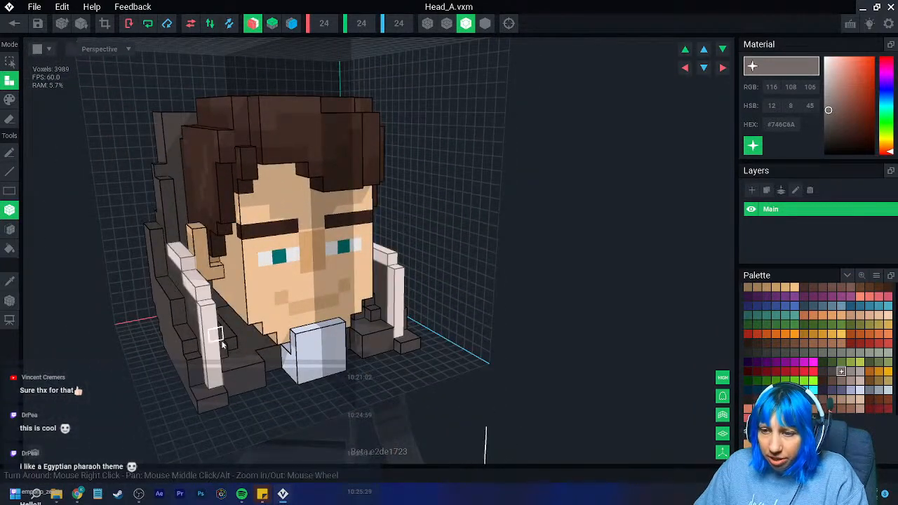
- Continue the glowing trim across the front collar blocks and along the tall rear wall's side and top edges
right_click_drag(219, 334, 221, 382)
left_click_drag(216, 373, 244, 371)
right_click_drag(245, 374, 220, 338)
left_click_drag(220, 338, 211, 276)
right_click_drag(209, 277, 210, 300)
left_click_drag(209, 267, 216, 190)
right_click_drag(231, 183, 244, 182)
left_click_drag(256, 112, 236, 153)
scroll(245, 200, "down", 1)
scroll(274, 239, "down", 2)
right_click_drag(273, 243, 276, 237)
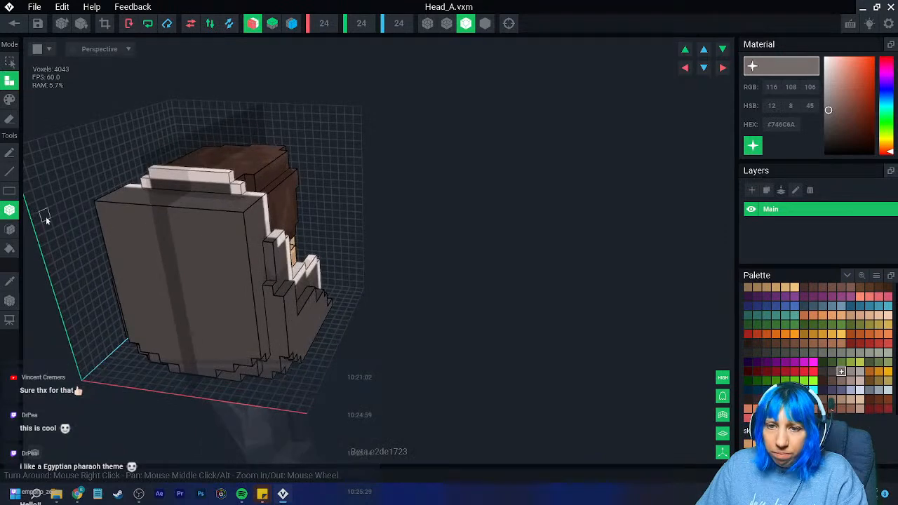
- Erase voxels at the upper corners of the rear wall's outer face to round them into steps
left_click(11, 120)
right_click_drag(186, 220, 188, 219)
mouse_move(142, 195)
left_mouse_down()
mouse_move(220, 196)
mouse_move(199, 196)
left_mouse_up()
mouse_move(198, 196)
right_mouse_down()
mouse_move(154, 206)
mouse_move(189, 236)
mouse_move(176, 242)
right_mouse_up()
left_click(133, 194)
left_click(148, 194)
mouse_move(156, 210)
right_mouse_down()
mouse_move(164, 215)
mouse_move(151, 216)
right_mouse_up()
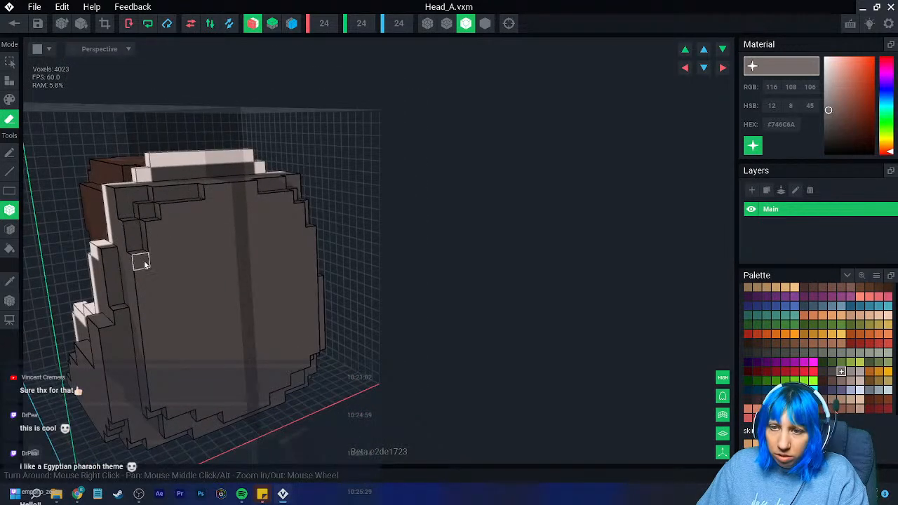
- Erase more voxels down the sides and lower corners of the rear wall's outer face to round its outline
right_click_drag(144, 259, 108, 272)
right_click_drag(158, 353, 161, 347)
left_click_drag(132, 388, 133, 399)
right_click_drag(176, 414, 163, 424)
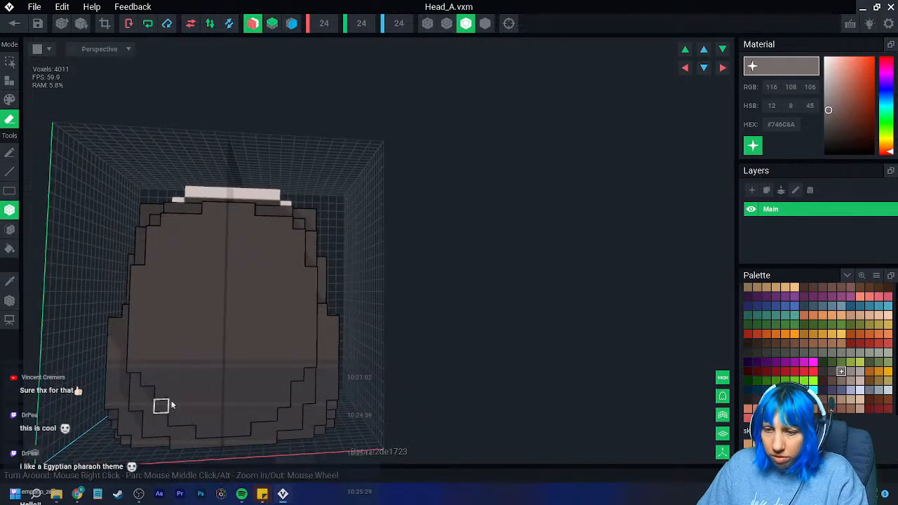
scroll(167, 414, "down", 4)
left_click(193, 425)
left_click(174, 423)
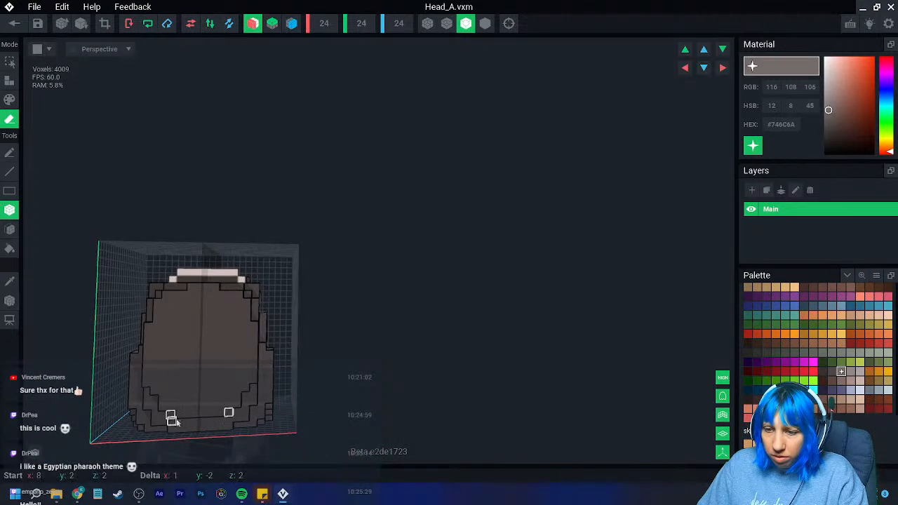
left_click_drag(182, 421, 180, 422)
left_click(164, 410)
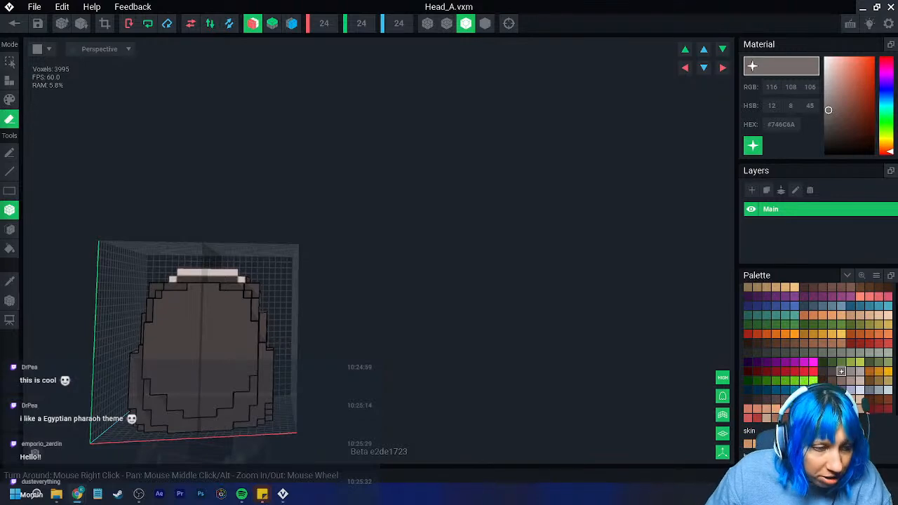
- Attach glowing #746C6A voxels in the front gaps between the collar blocks and the pale blue chin piece
right_click_drag(34, 318, 174, 315)
scroll(173, 319, "up", 3)
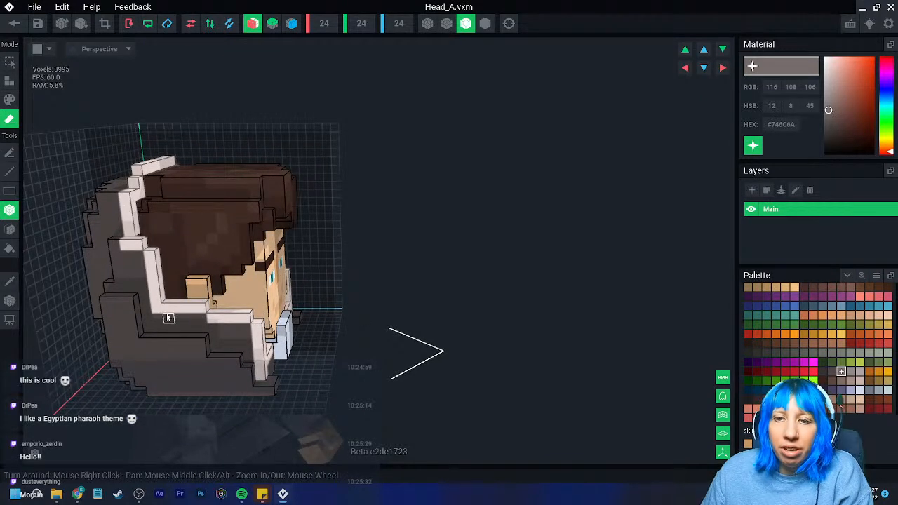
right_click_drag(270, 336, 211, 337)
scroll(236, 353, "up", 3)
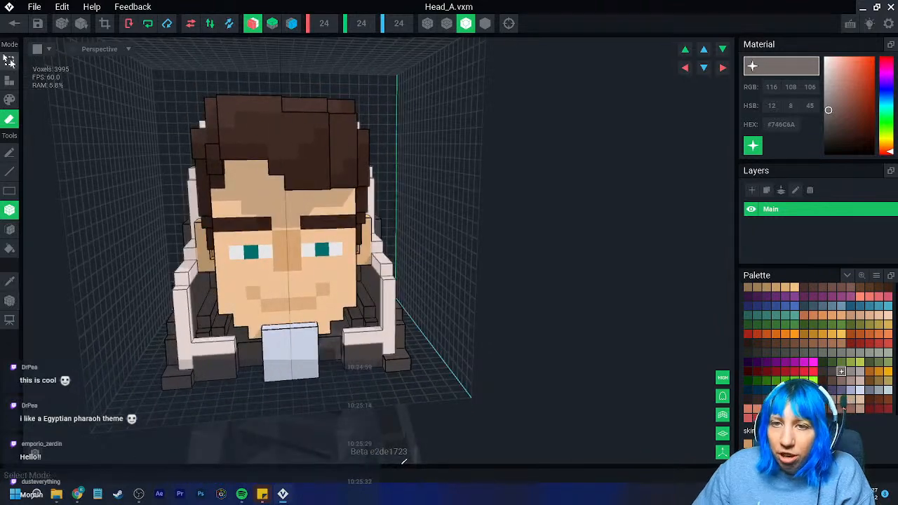
left_click(10, 81)
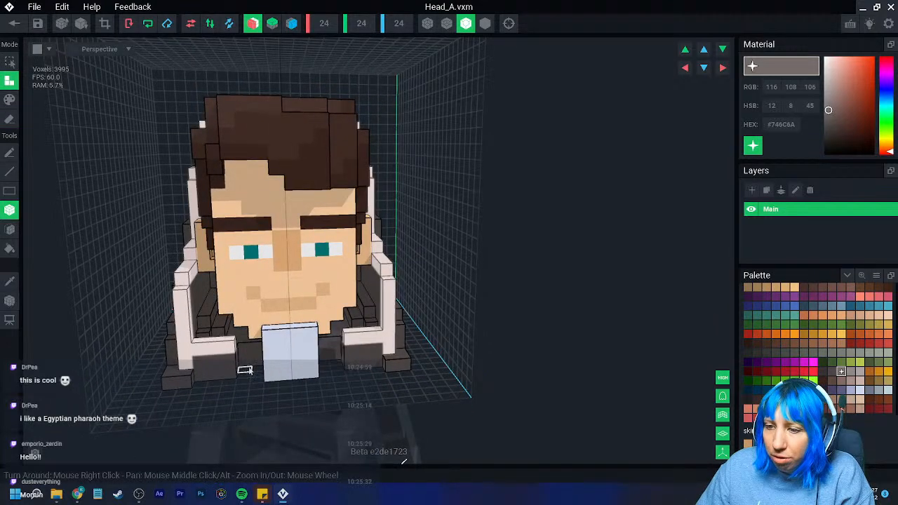
scroll(244, 370, "up", 6)
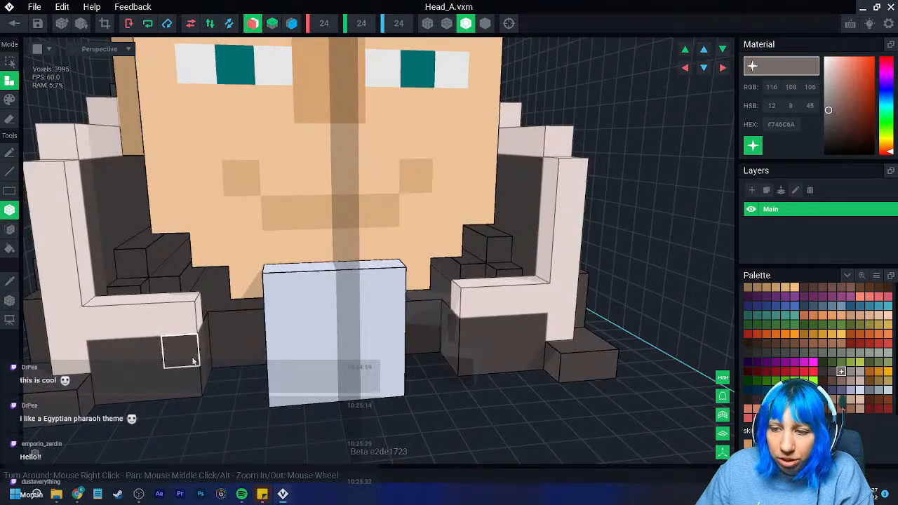
right_click_drag(218, 362, 258, 375)
left_click(249, 384)
left_click(254, 358)
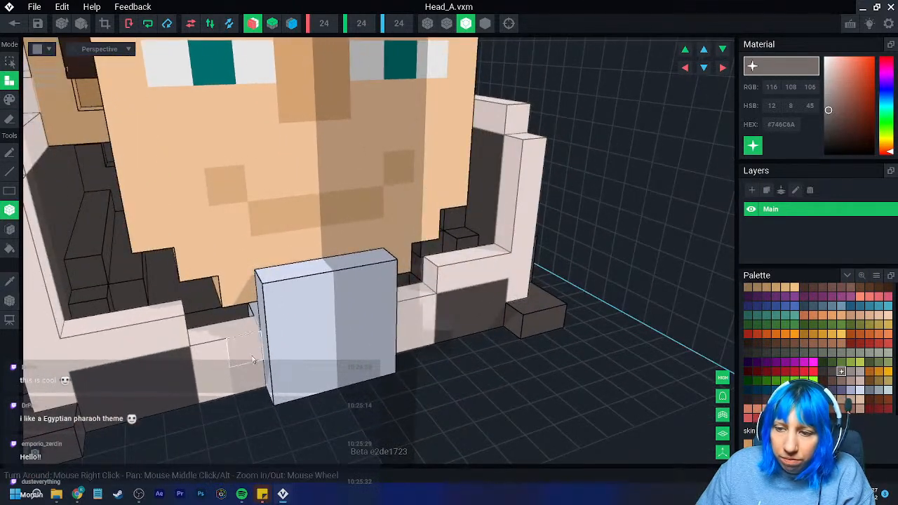
- Build out the glowing blocks beside the chin piece into stepped supports on both sides
left_click_drag(246, 335, 212, 337)
scroll(248, 368, "down", 4)
right_click_drag(249, 369, 249, 365)
left_click_drag(250, 343, 240, 363)
scroll(245, 397, "down", 4)
right_click_drag(262, 391, 270, 359)
scroll(242, 393, "up", 4)
scroll(277, 358, "down", 5)
scroll(269, 359, "up", 5)
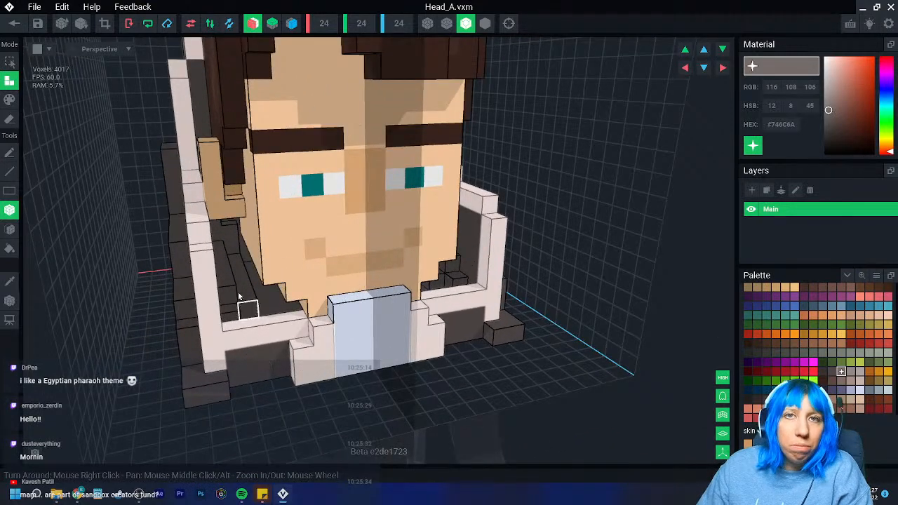
- Try adding an extra glowing voxel to the trim at the rear wall's upper corners
scroll(237, 119, "down", 5)
mouse_move(236, 119)
right_mouse_down()
mouse_move(254, 222)
mouse_move(224, 104)
mouse_move(271, 140)
mouse_move(238, 148)
mouse_move(244, 116)
mouse_move(252, 122)
right_mouse_up()
left_click(243, 113)
key("ctrl+z")
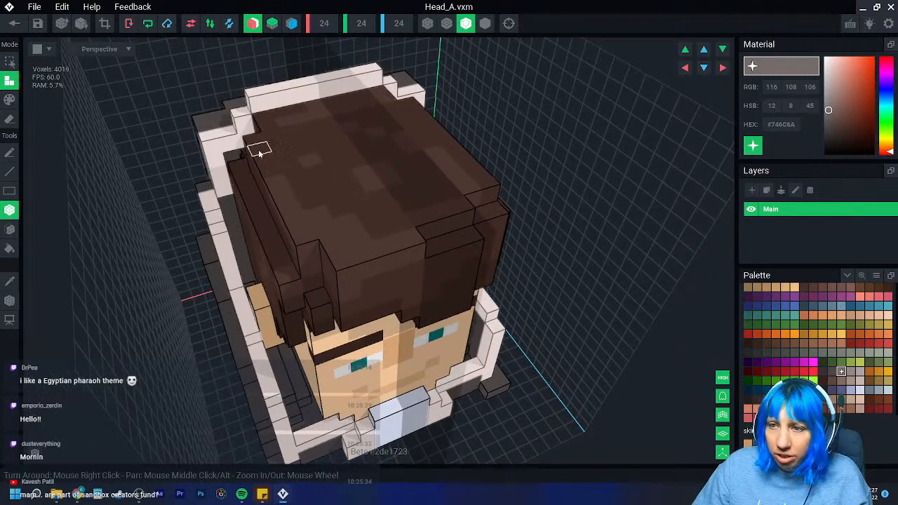
scroll(260, 153, "down", 2)
right_click_drag(277, 209, 277, 217)
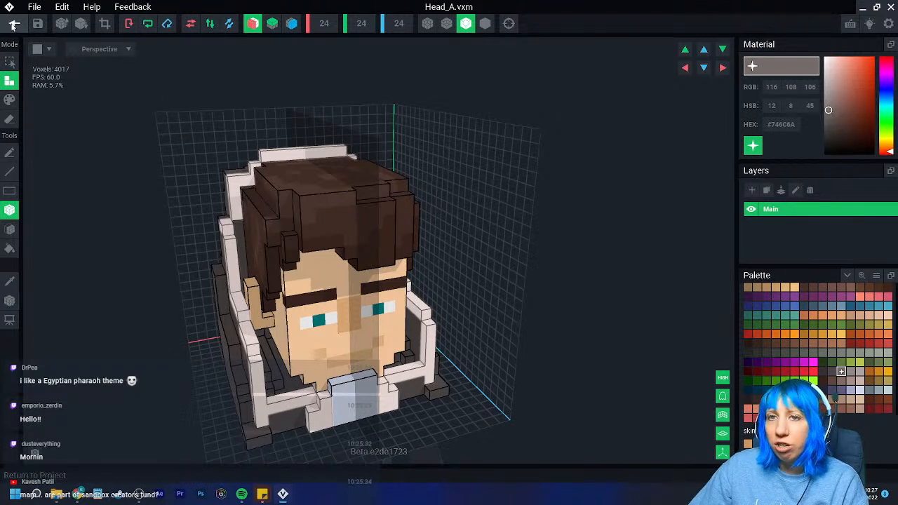
- Save Head_A.vxm, return to the character project and inspect the collar on the body from several sides
left_click(14, 24)
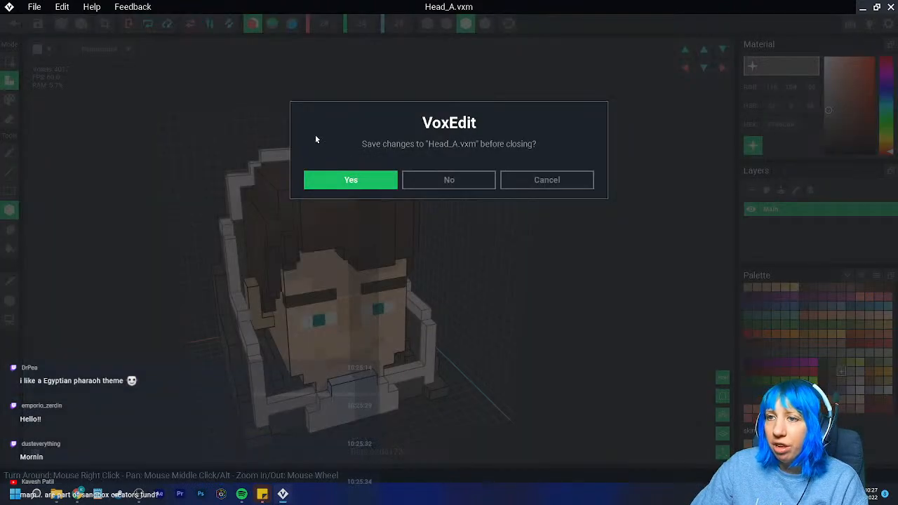
left_click(361, 176)
scroll(475, 133, "up", 3)
right_click_drag(338, 154, 449, 112)
scroll(516, 141, "up", 3)
middle_click_drag(449, 112, 421, 152)
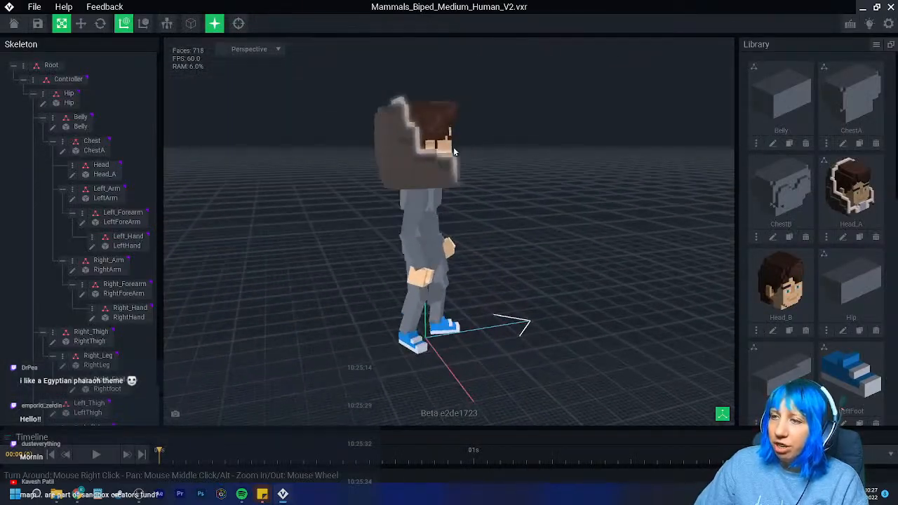
right_click_drag(421, 152, 453, 148)
mouse_move(453, 147)
middle_mouse_down()
mouse_move(468, 151)
mouse_move(461, 132)
middle_mouse_up()
right_click_drag(461, 132, 315, 188)
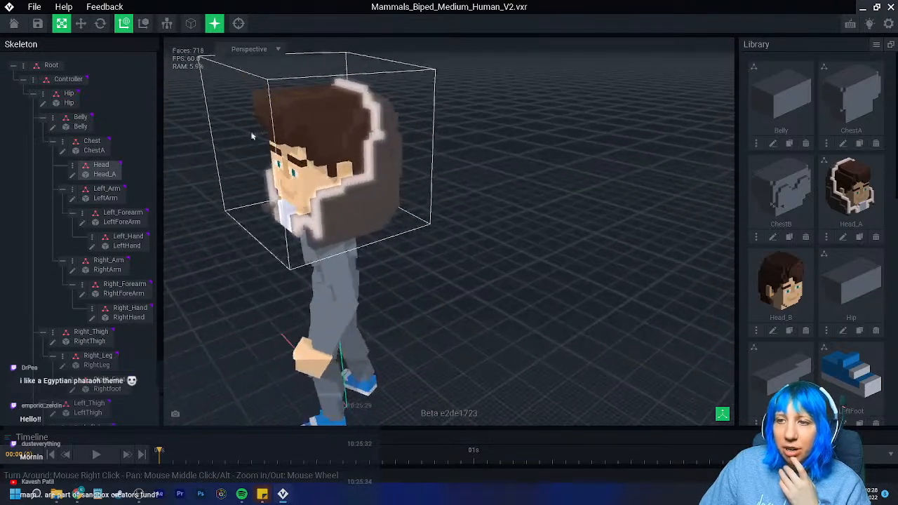
- Save and close the character project and browse to the inner Sandbox stream folder for an existing asset
left_click(13, 25)
left_click(329, 174)
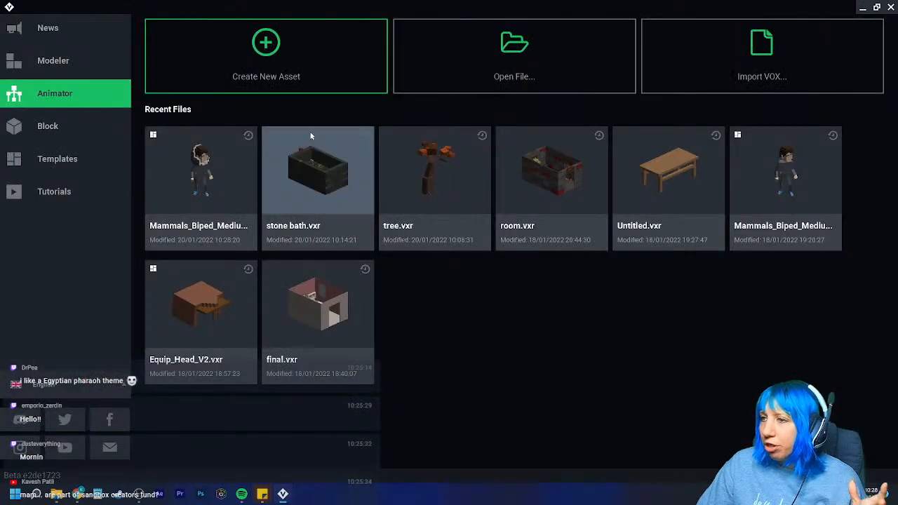
left_click(475, 63)
left_click(475, 109)
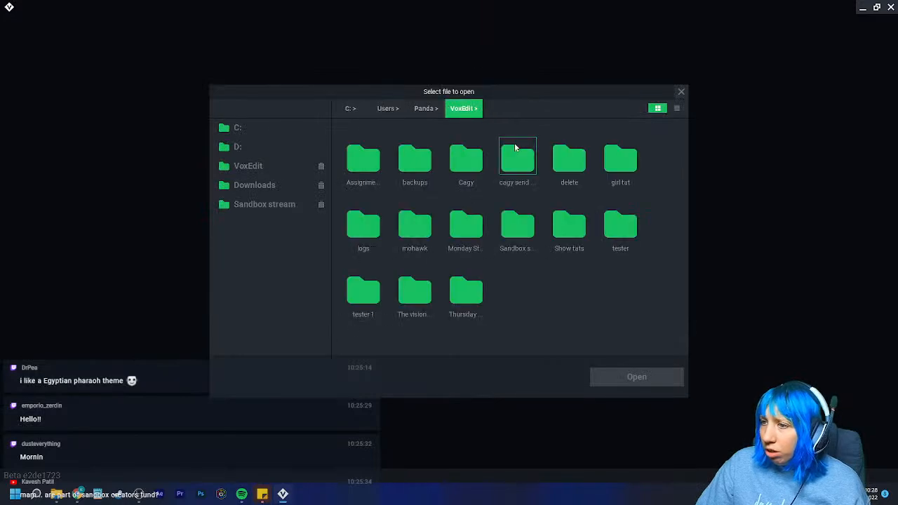
double_click(517, 221)
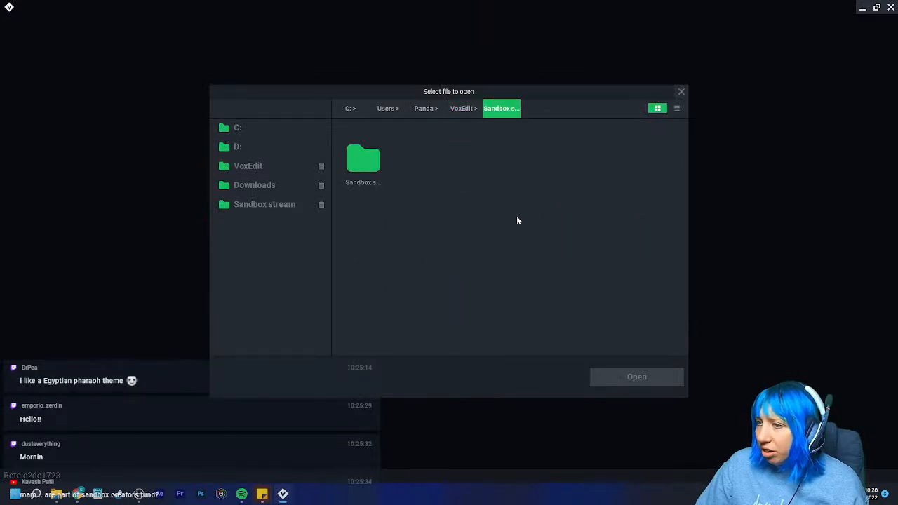
double_click(355, 171)
double_click(414, 226)
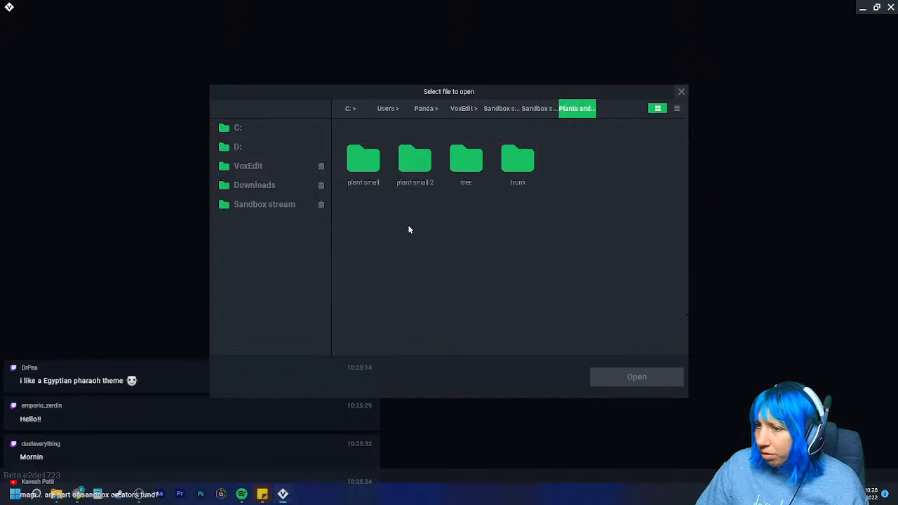
double_click(416, 161)
left_click(538, 109)
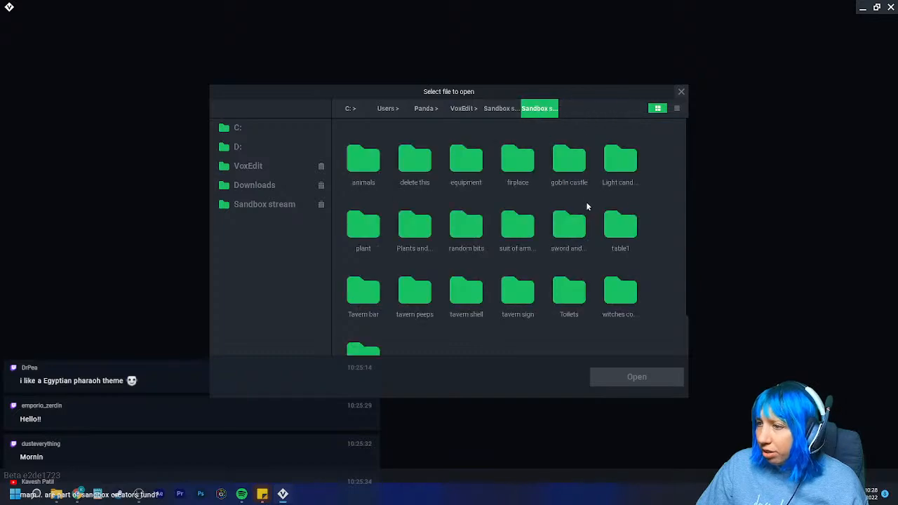
- Open Well.vxr from the Well folder inside the random bits folder
double_click(466, 224)
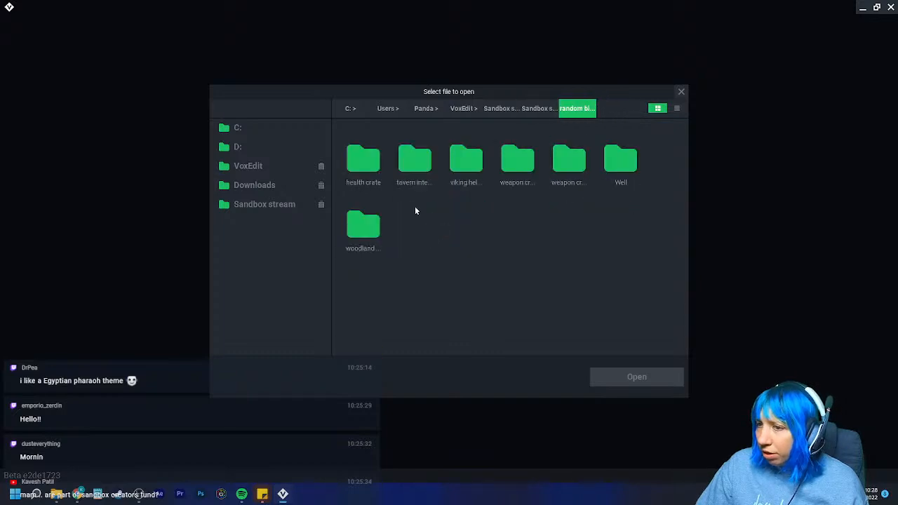
double_click(612, 162)
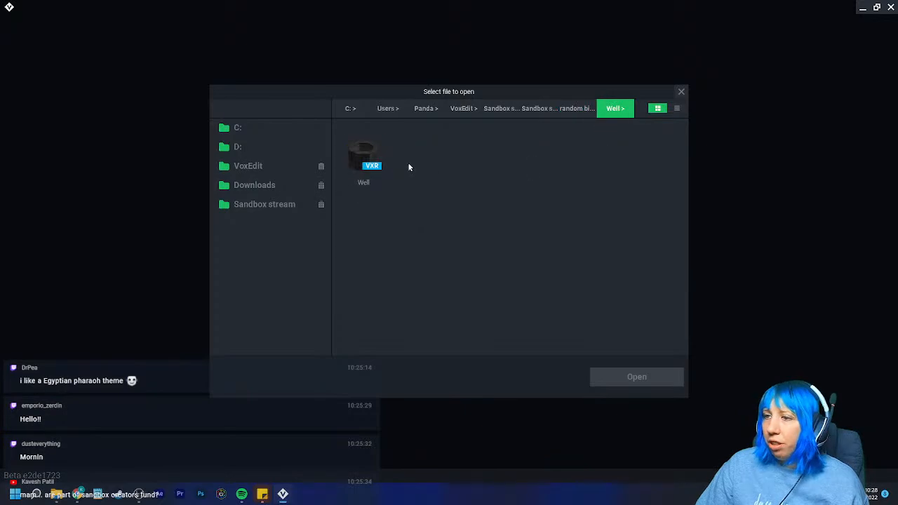
left_click(363, 158)
left_click(633, 377)
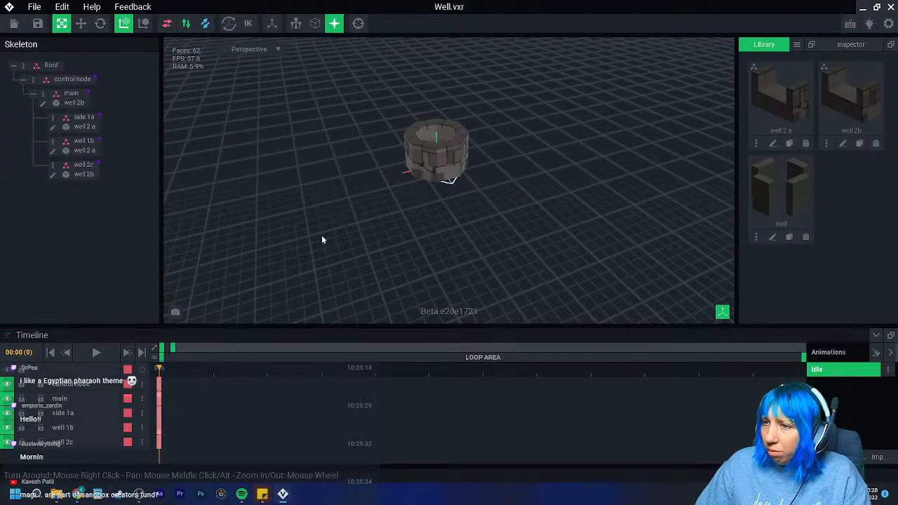
- Examine the round shape of the well and the pieces it is assembled from, and close the file
scroll(459, 217, "up", 3)
middle_click_drag(458, 216, 458, 226)
right_click_drag(458, 226, 453, 203)
scroll(469, 242, "up", 3)
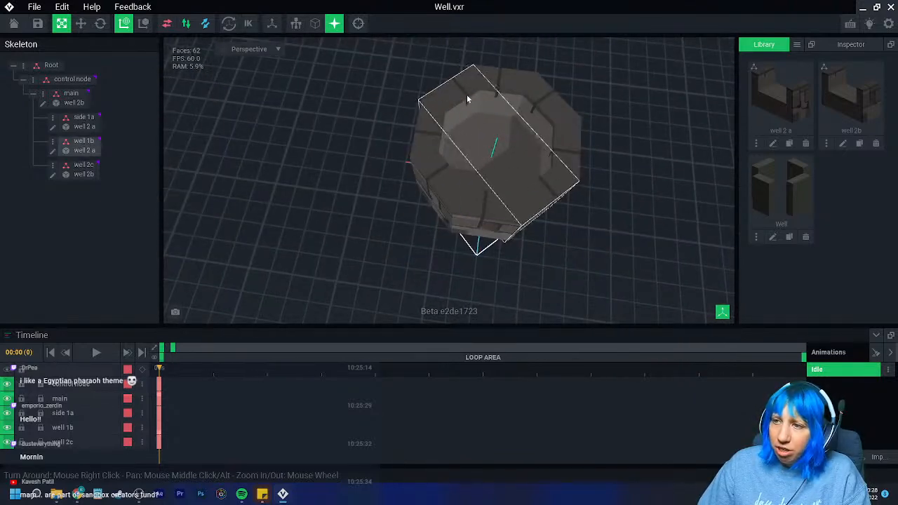
right_click_drag(592, 214, 446, 121)
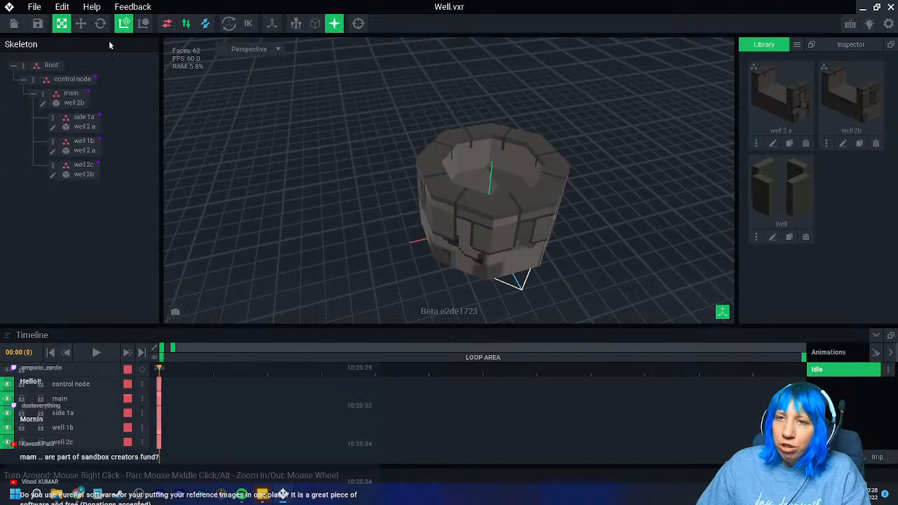
left_click(14, 23)
left_click(378, 183)
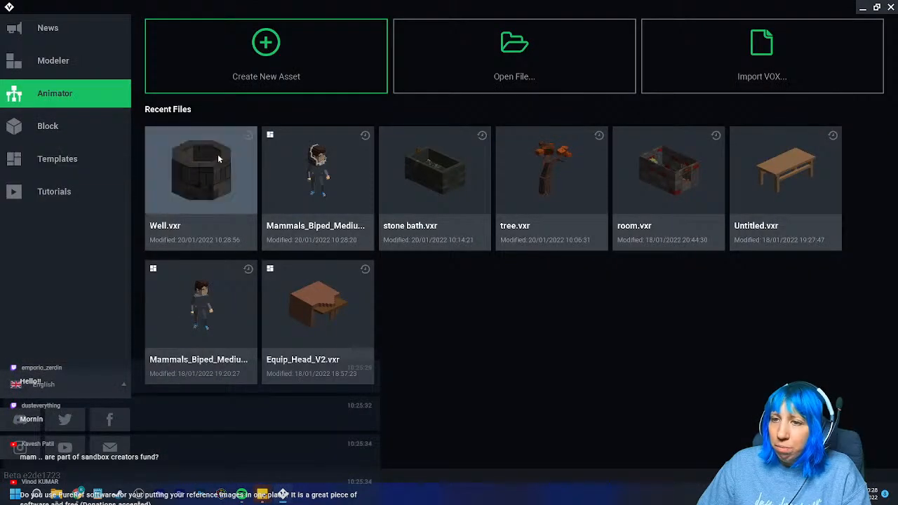
- Reopen the Mammals_Biped_Medium_Human_V2.vxr character and open its Head_A model for editing with outlined shading
left_click(334, 168)
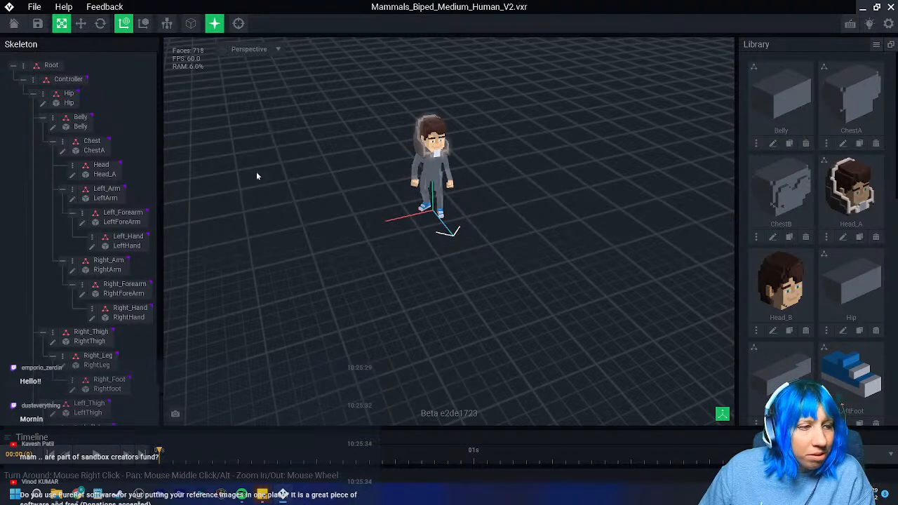
scroll(436, 206, "up", 6)
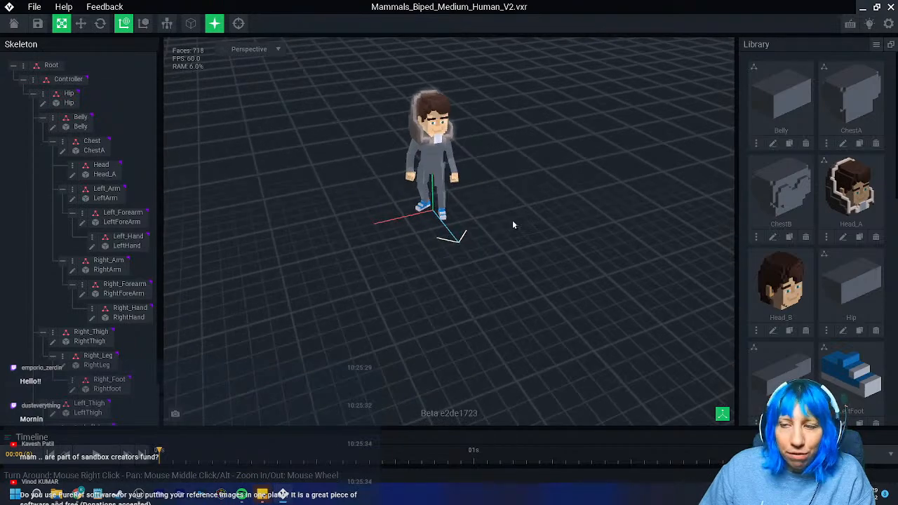
right_click_drag(469, 265, 397, 185)
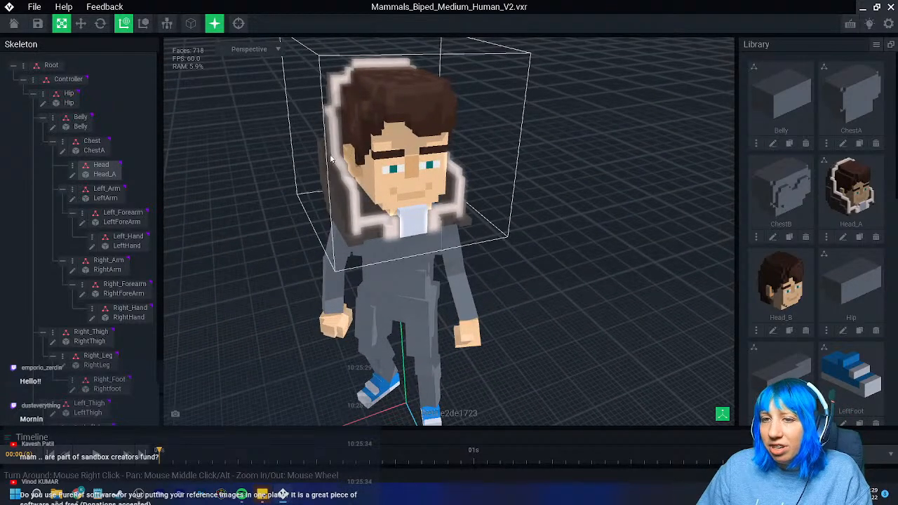
left_click(73, 174)
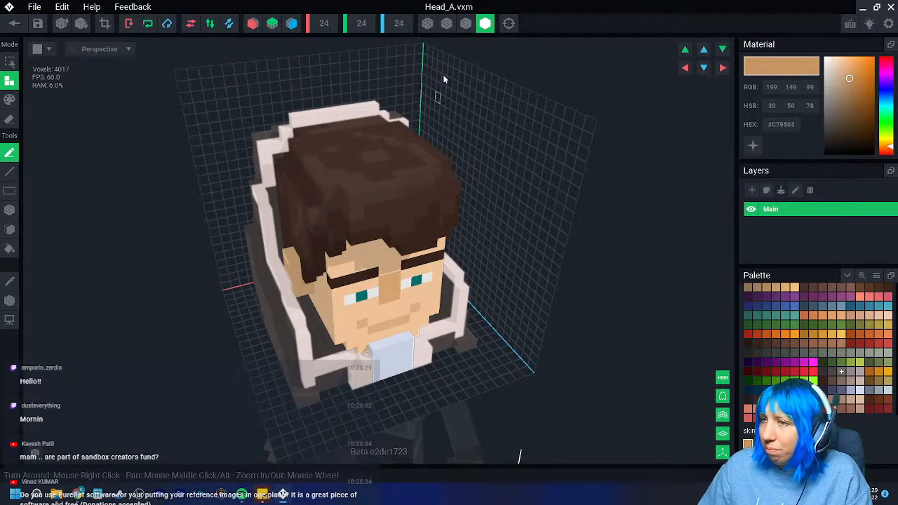
left_click(466, 23)
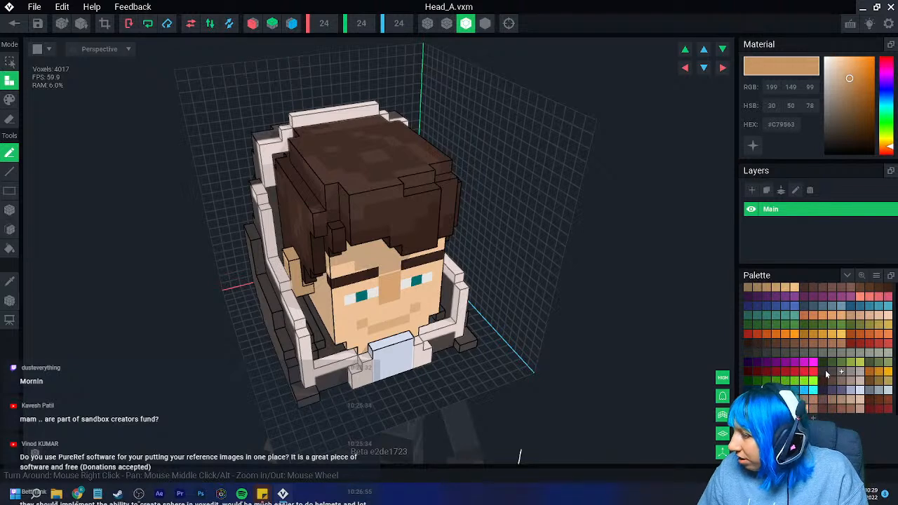
- Try painting lighter brown highlights (#583823) over individual voxels on the top and side of the hair
left_click(869, 287)
left_click(10, 99)
left_click(10, 210)
right_click_drag(231, 151, 309, 133)
mouse_move(340, 125)
left_mouse_down()
mouse_move(316, 179)
mouse_move(325, 191)
left_mouse_up()
right_click_drag(319, 192, 566, 269)
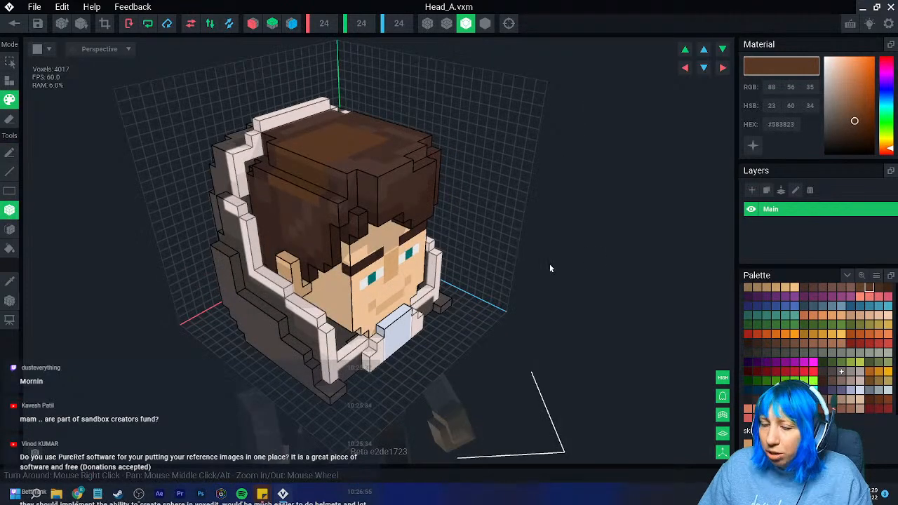
- Examine the face, hair and surrounding collar of the head up close and from both sides
scroll(350, 277, "up", 5)
scroll(351, 277, "up", 8)
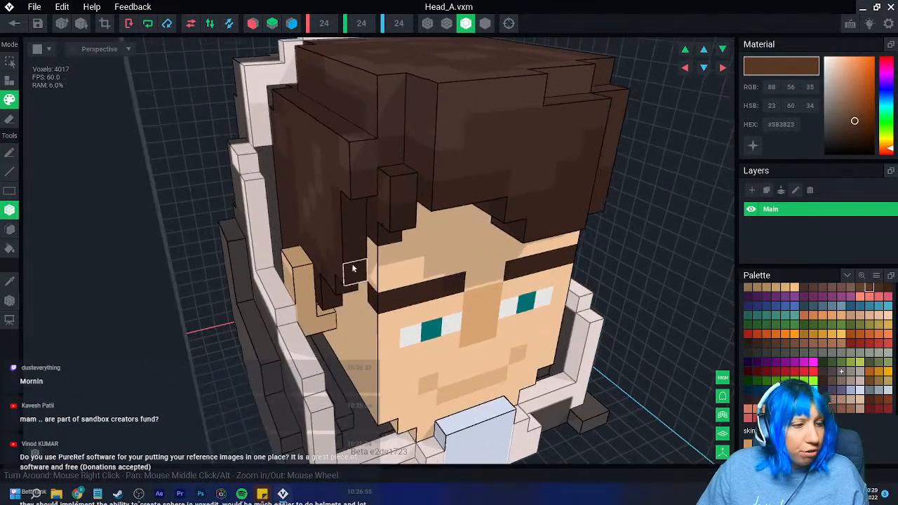
scroll(348, 241, "down", 5)
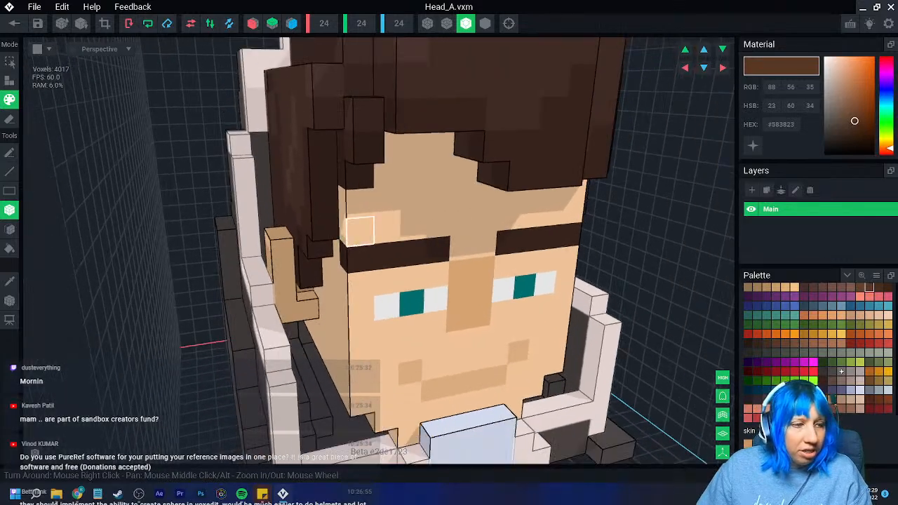
scroll(391, 257, "up", 5)
scroll(411, 303, "down", 3)
right_click_drag(411, 303, 431, 321)
scroll(397, 297, "down", 2)
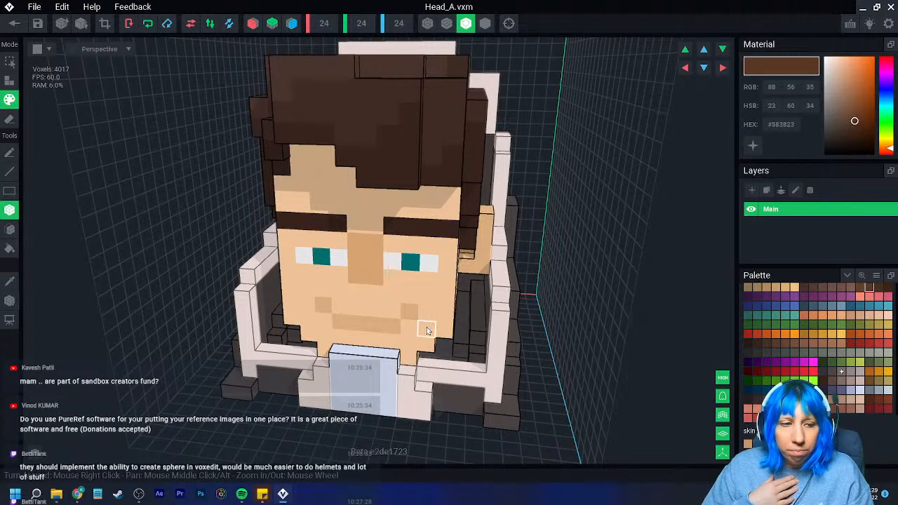
right_click_drag(410, 243, 477, 313)
scroll(500, 313, "up", 4)
scroll(484, 313, "down", 3)
mouse_move(483, 313)
right_mouse_down()
mouse_move(489, 321)
mouse_move(473, 316)
mouse_move(477, 325)
right_mouse_up()
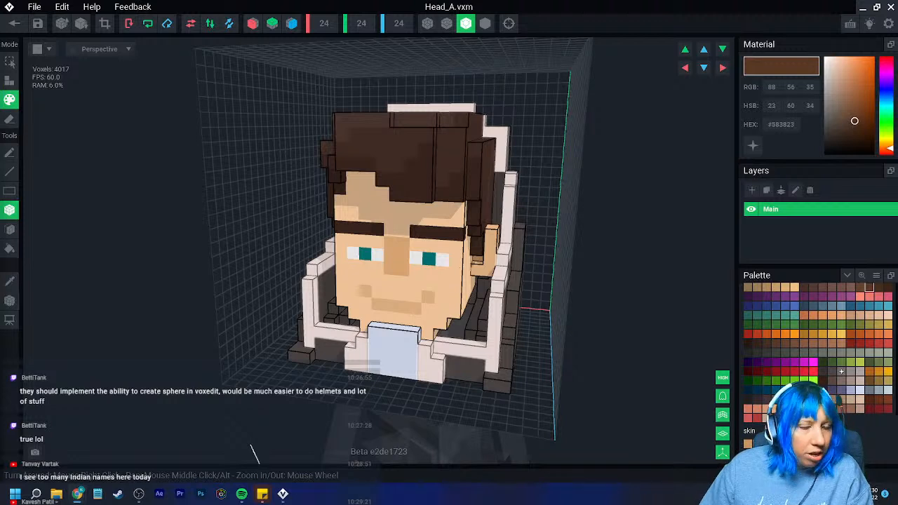
- Crop the head's modelling volume to its content and erase the collar's outer side plates and front pieces face by face
left_click(105, 23)
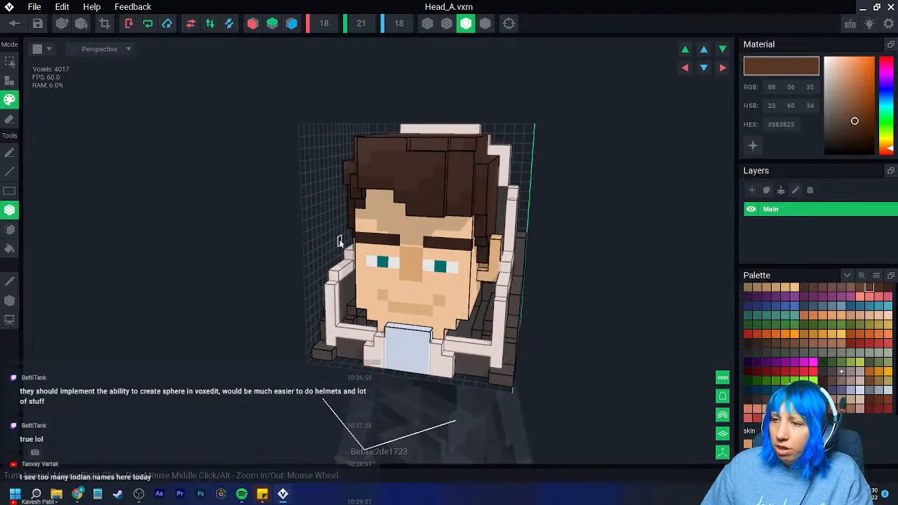
right_click_drag(338, 242, 207, 303)
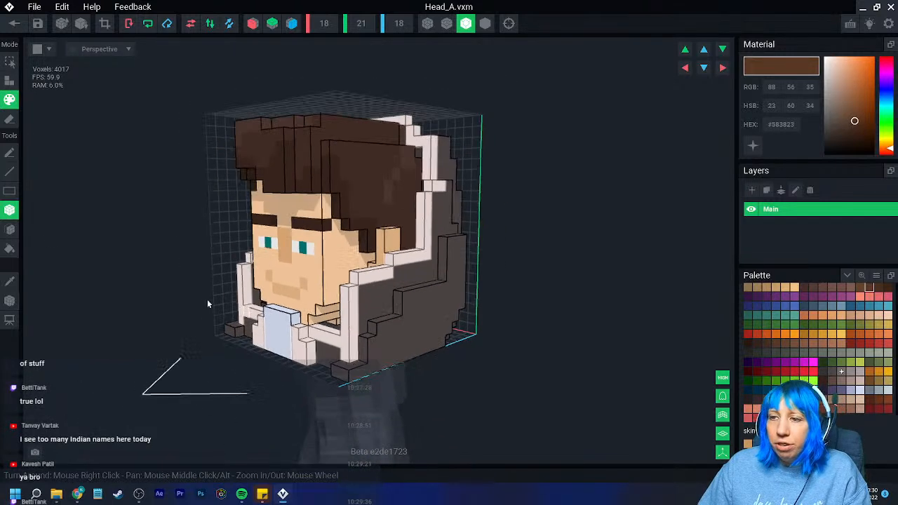
left_click(10, 229)
left_click(10, 120)
left_click(372, 344)
left_click(371, 344)
left_click(371, 345)
left_click(345, 351)
left_click(300, 348)
left_click(298, 343)
left_click(309, 347)
left_click(310, 346)
left_click(312, 345)
left_click(311, 345)
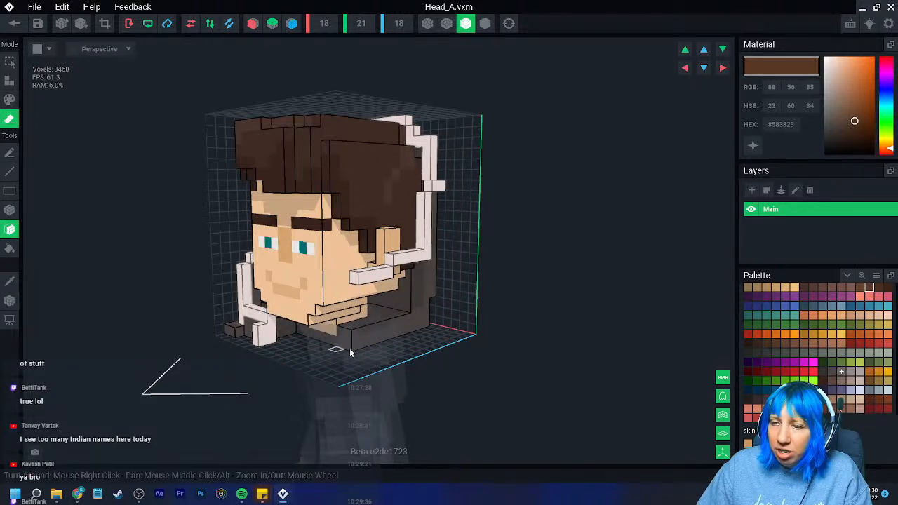
- Erase the remaining grey collar shell below, behind and on the other side of the head, including its front trim
left_click(361, 341)
left_click(367, 338)
left_click(337, 341)
left_click(313, 340)
left_click(268, 332)
left_click(250, 312)
left_click(254, 317)
right_click_drag(255, 316, 276, 324)
left_click(264, 257)
left_click(230, 243)
left_click(190, 248)
left_click(191, 274)
left_click(197, 284)
left_click(198, 288)
left_click(198, 293)
left_click(219, 309)
- Erase the leftover pale collar trim behind the hair and along both sides of the head
right_click_drag(222, 305, 233, 199)
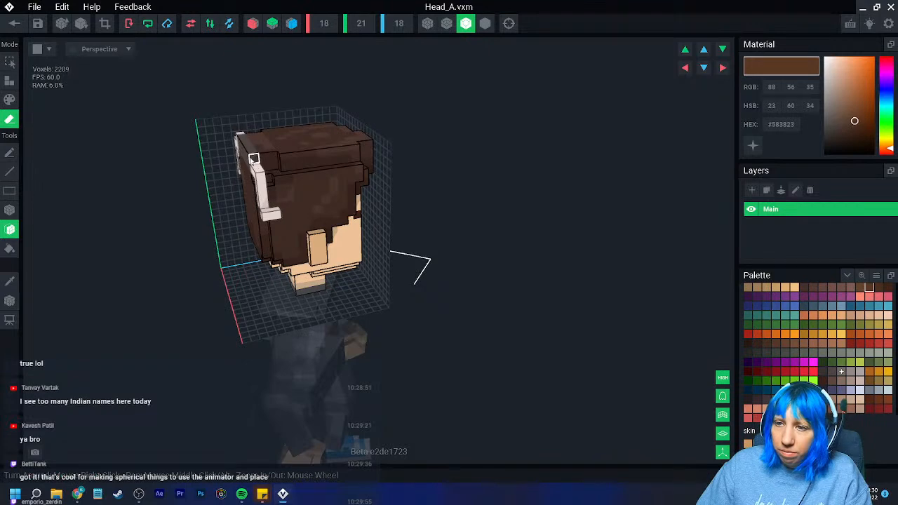
right_click_drag(244, 182, 245, 191)
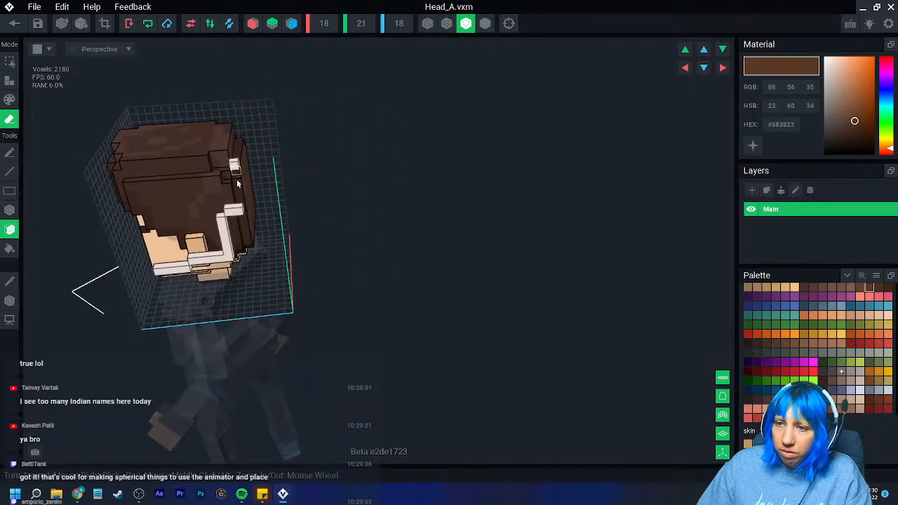
left_click(224, 239)
left_click(184, 271)
mouse_move(177, 272)
right_mouse_down()
mouse_move(227, 287)
mouse_move(223, 295)
right_mouse_up()
- Sample the face's skin tone (#F9CC9F) and paint the grey base of the neck with it
scroll(226, 286, "up", 3)
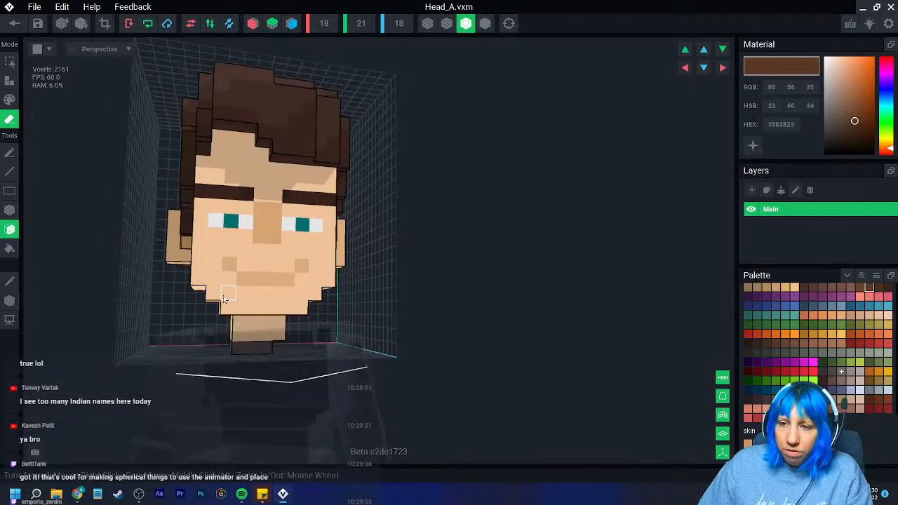
scroll(223, 296, "up", 3)
middle_click_drag(188, 317, 114, 302)
left_click(11, 283)
left_click(100, 223)
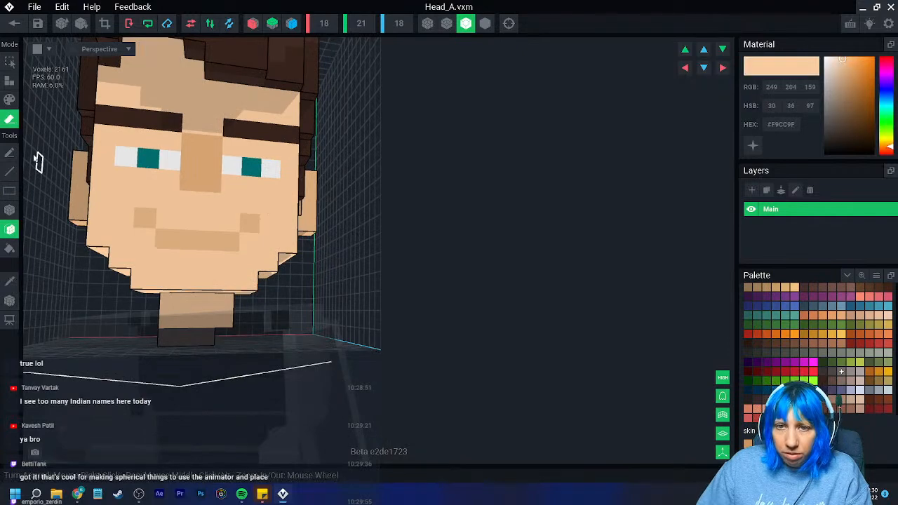
left_click(9, 99)
right_click_drag(198, 353, 382, 329)
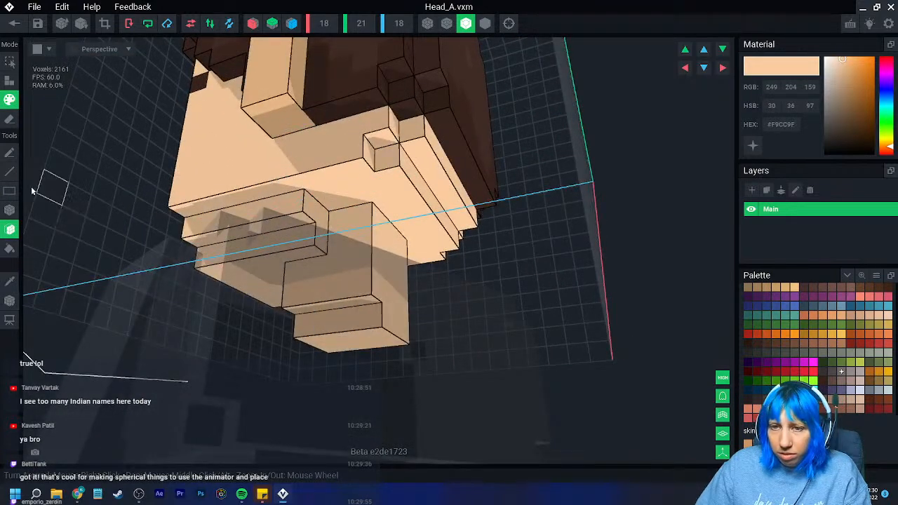
- Add a layer of skin-coloured voxels to the neck with the face tool
left_click(10, 81)
left_click(329, 295)
right_click_drag(328, 295, 309, 298)
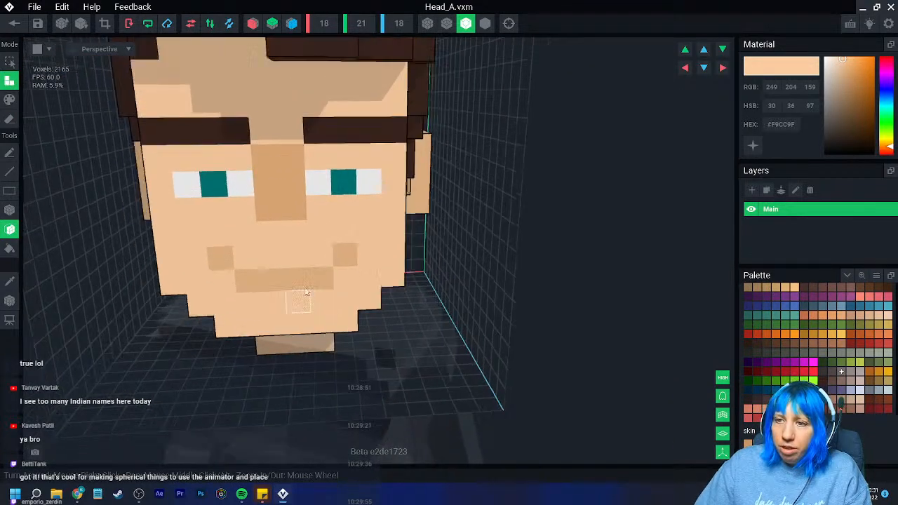
scroll(308, 298, "down", 5)
scroll(234, 209, "up", 5)
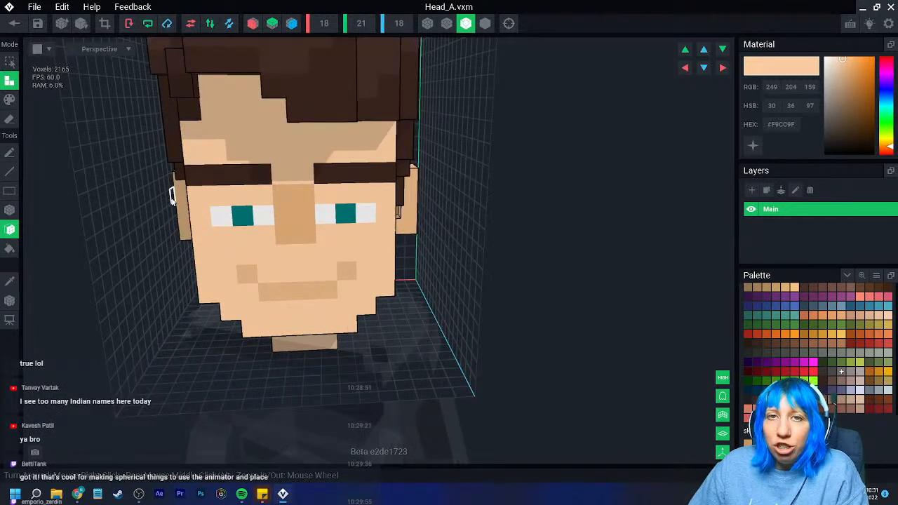
- Build raised eyebrows in grey-brown (#A78F87) over the outer part of both brows, wrapping around with upturned outer ends
left_click(849, 383)
left_click(10, 100)
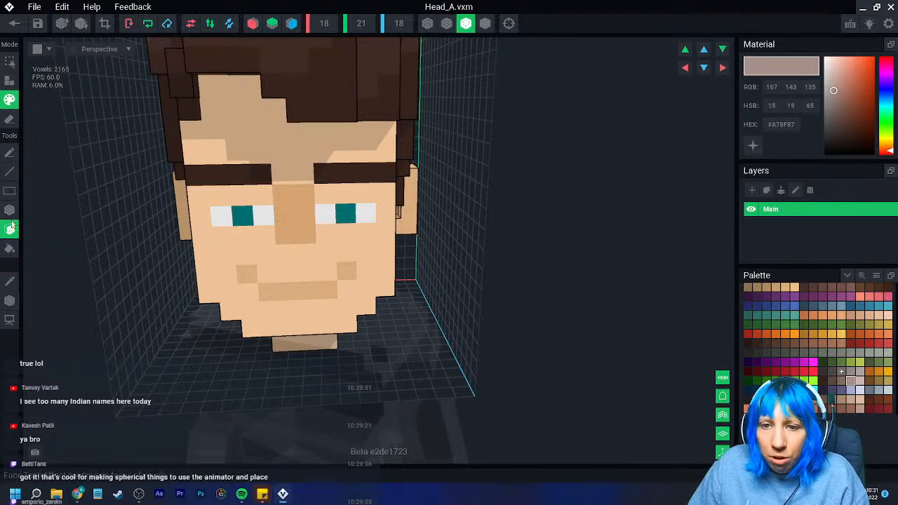
left_click(10, 211)
left_click_drag(196, 173, 242, 179)
left_click(10, 82)
left_click_drag(345, 177, 385, 176)
mouse_move(386, 177)
right_mouse_down()
mouse_move(342, 176)
mouse_move(393, 180)
mouse_move(379, 179)
mouse_move(423, 171)
mouse_move(379, 184)
right_mouse_up()
left_click(410, 181)
left_click(404, 174)
left_click(219, 233)
left_click(205, 207)
- Erase the corner voxel beneath the upturned outer end of each raised eyebrow
key("e")
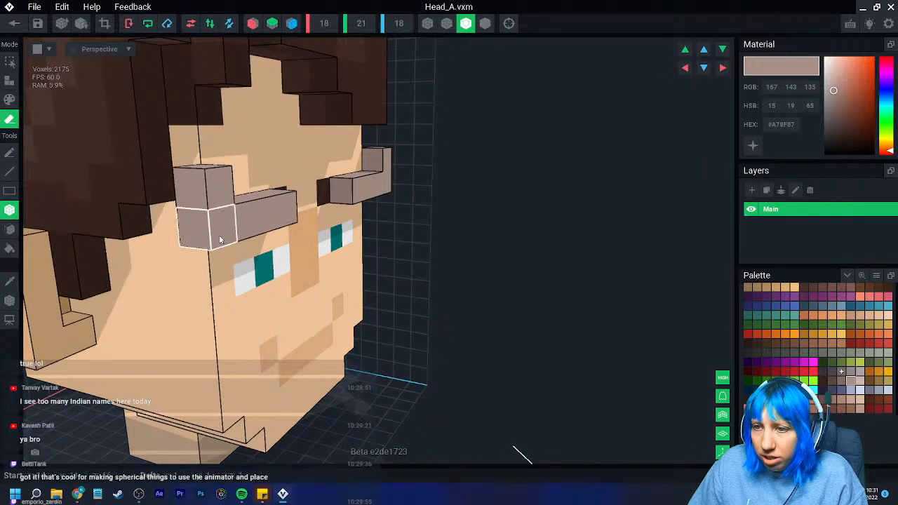
left_click(219, 240)
right_click_drag(219, 240, 411, 203)
left_click(394, 188)
- Paint over the dark inner ends of the old eyebrows with the skin tone #E5B585
scroll(337, 266, "down", 3)
right_click_drag(328, 271, 329, 274)
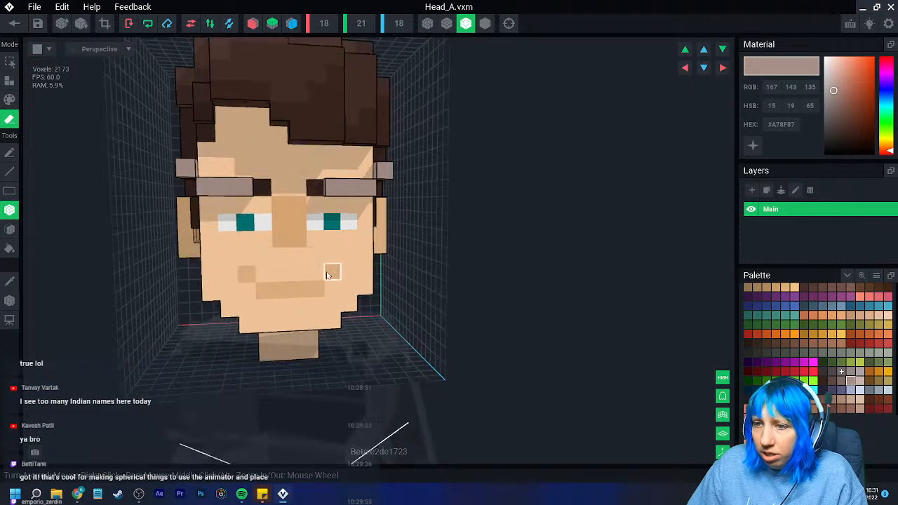
scroll(329, 274, "up", 2)
left_click(10, 281)
left_click(274, 145)
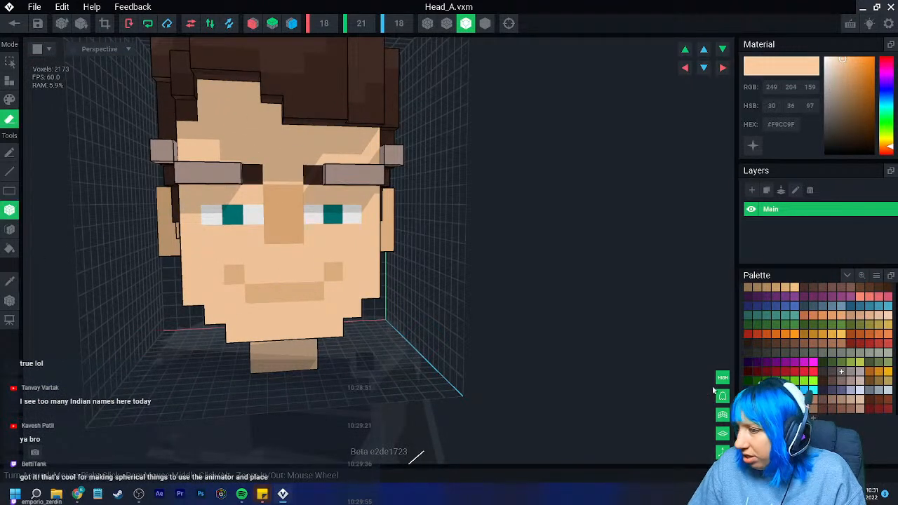
scroll(817, 330, "down", 3)
left_click(758, 392)
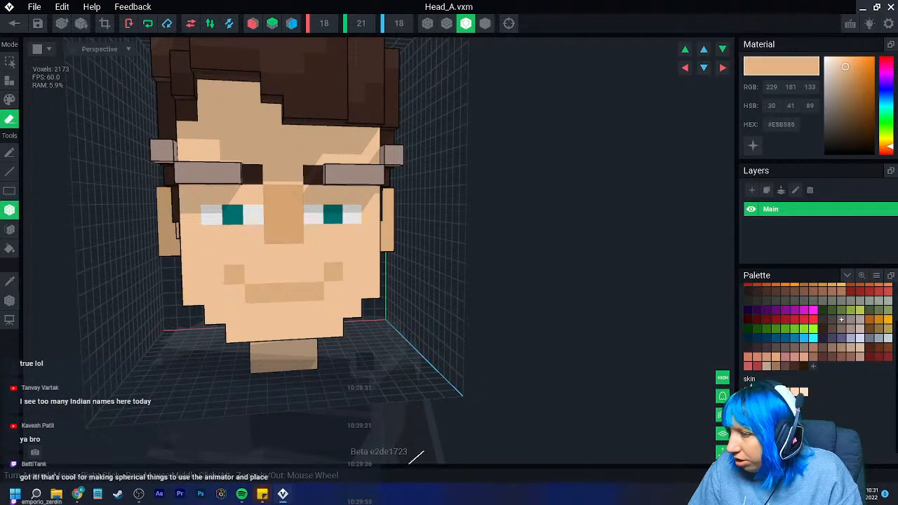
left_click(253, 175)
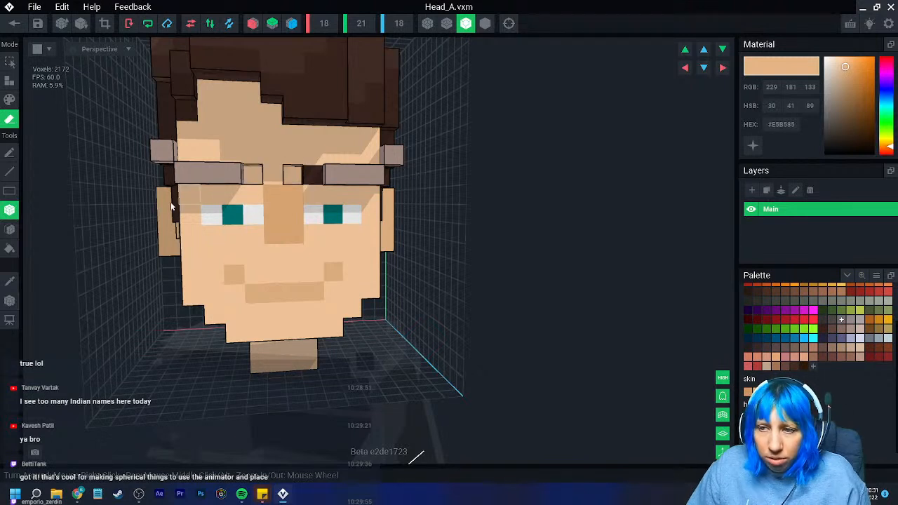
key("ctrl+z")
left_click(10, 100)
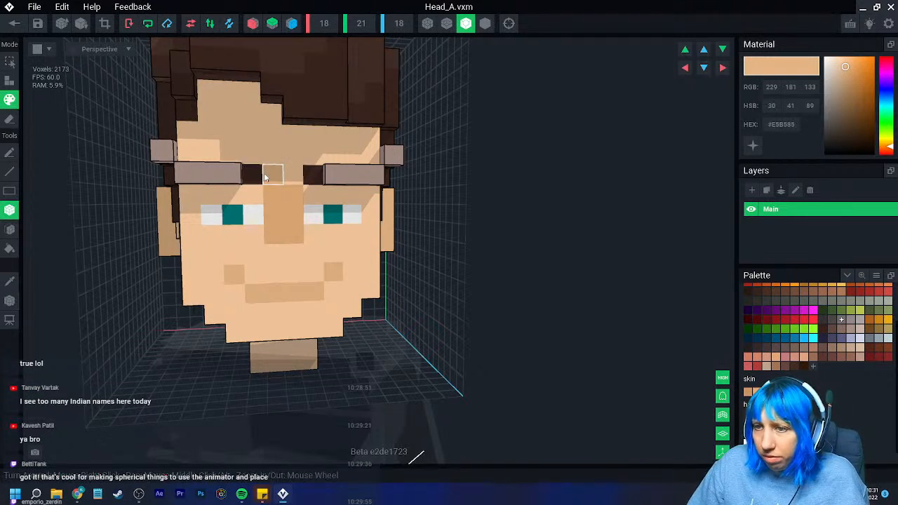
left_click(265, 176)
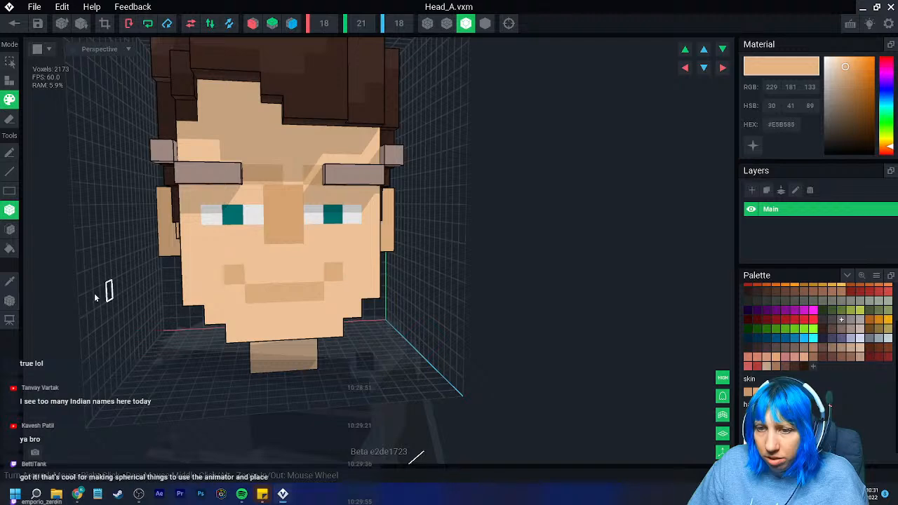
- Repaint the forehead and lower face surfaces with #E5B585 using the face tool, covering the nose and mouth markings
left_click(8, 232)
left_click(262, 150)
left_click(260, 260)
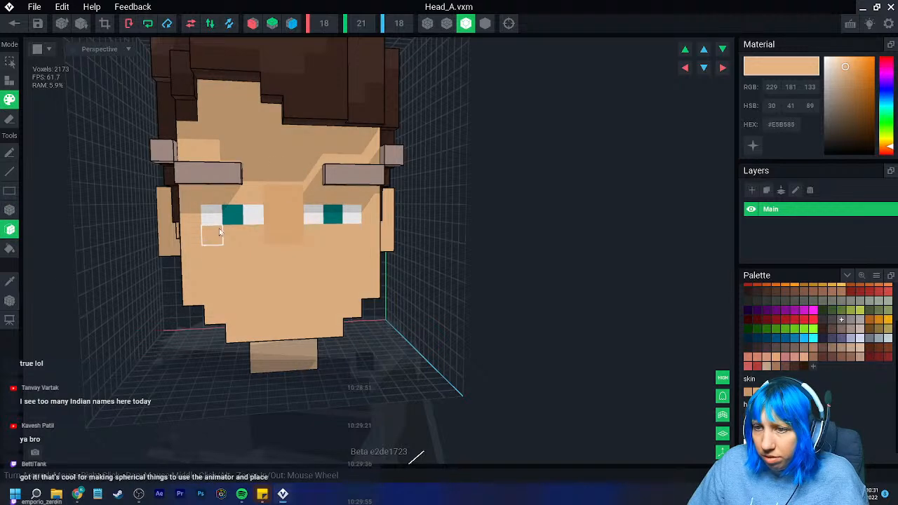
- Sample the eye white (#F2F2F2) and paint a three-voxel row above each eye to make both eyes taller
scroll(236, 330, "up", 2)
scroll(231, 308, "down", 1)
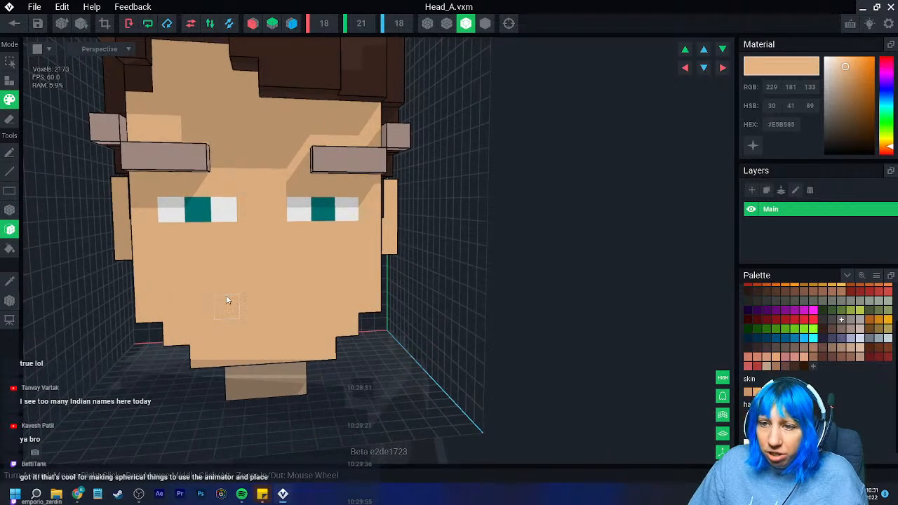
scroll(226, 297, "up", 2)
scroll(226, 275, "up", 2)
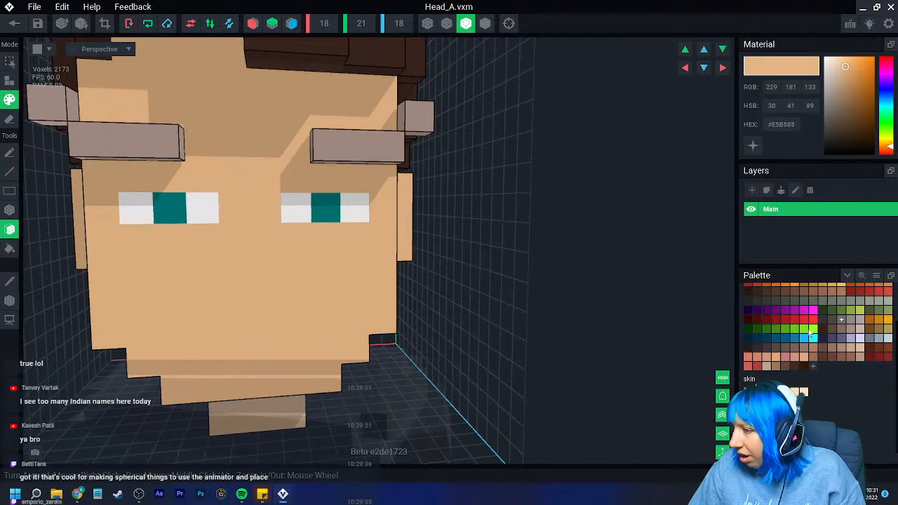
scroll(846, 340, "up", 2)
scroll(846, 340, "up", 1)
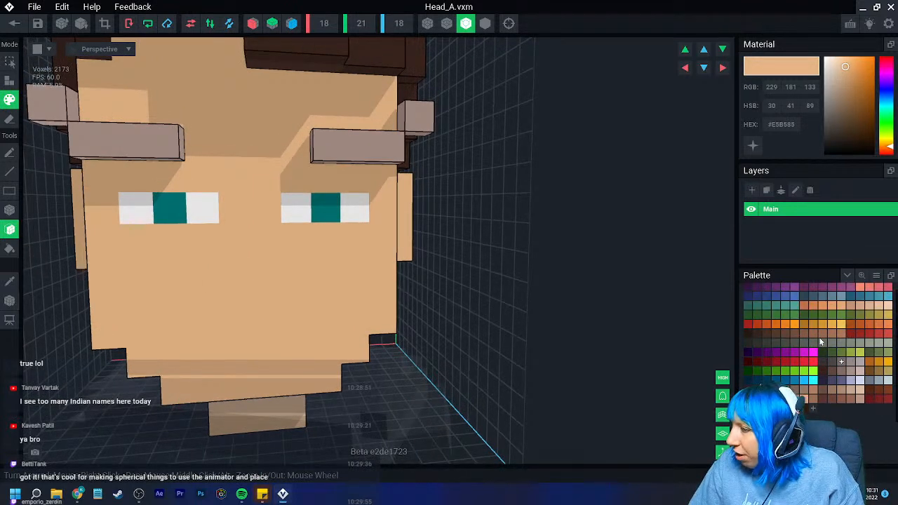
left_click(13, 282)
left_click(164, 212)
left_click(13, 282)
left_click(136, 209)
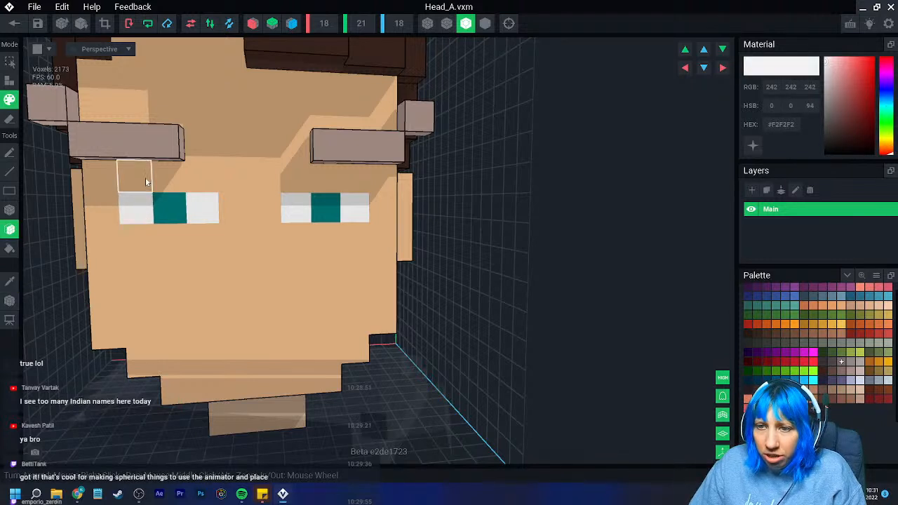
left_click(146, 180)
key("ctrl+z")
left_click(10, 211)
left_click_drag(136, 180, 199, 184)
left_click_drag(362, 181, 313, 186)
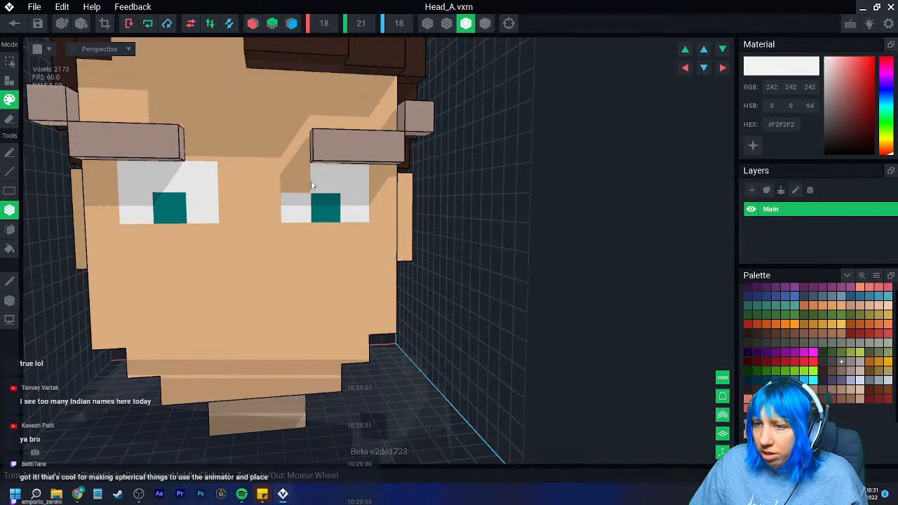
scroll(311, 232, "down", 1)
left_click(300, 195)
scroll(287, 286, "down", 2)
scroll(288, 290, "up", 3)
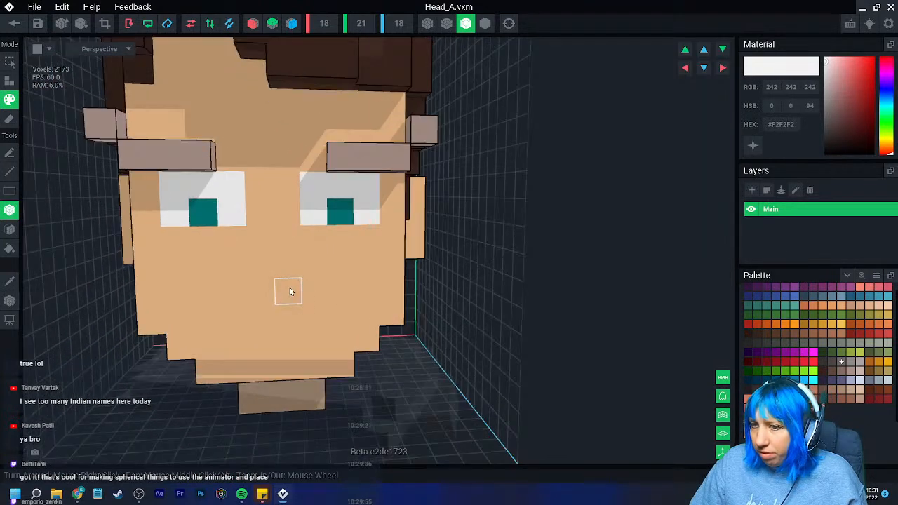
- Pick the palette brown #4B2E1B and recolor the teal voxel in each eye with it
left_click(10, 279)
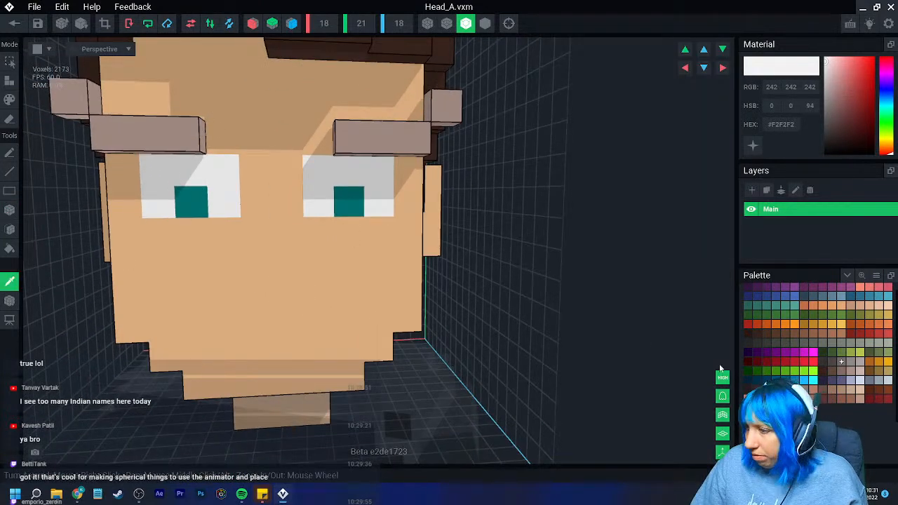
scroll(846, 363, "up", 1)
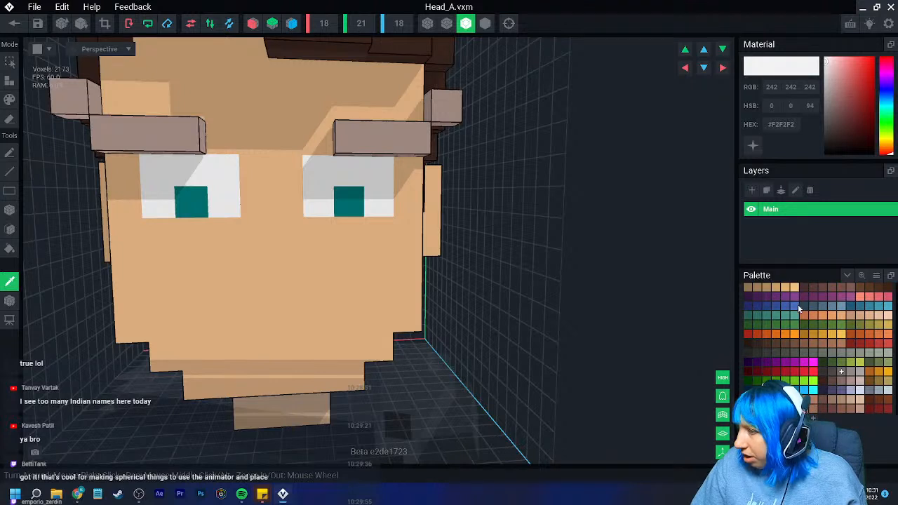
left_click(868, 324)
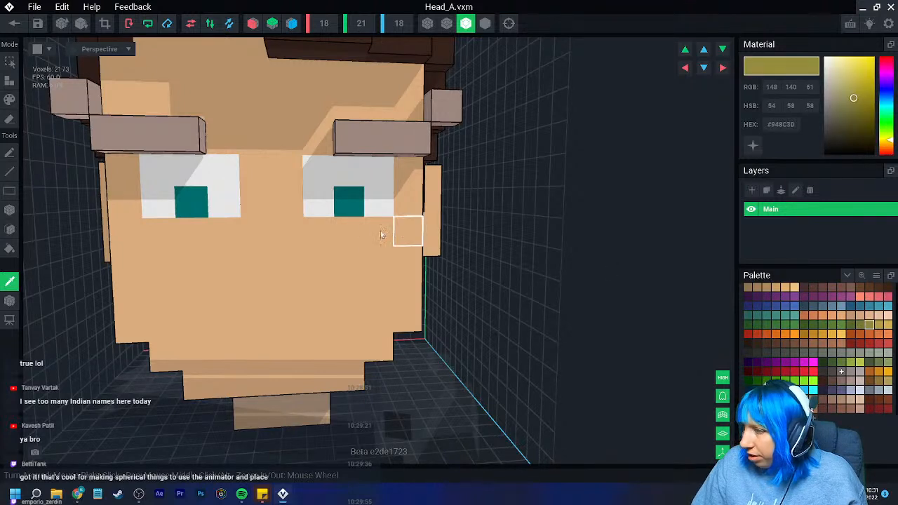
left_click(880, 290)
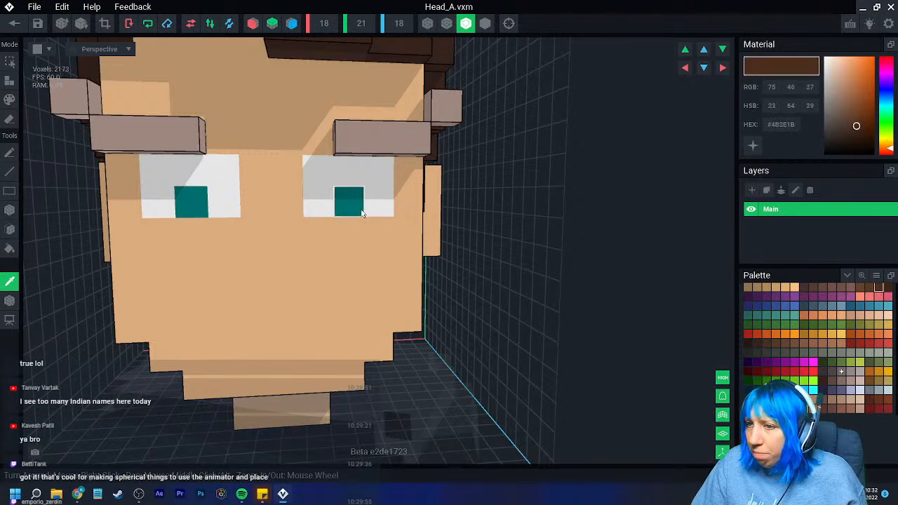
left_click(360, 212)
left_click(879, 287)
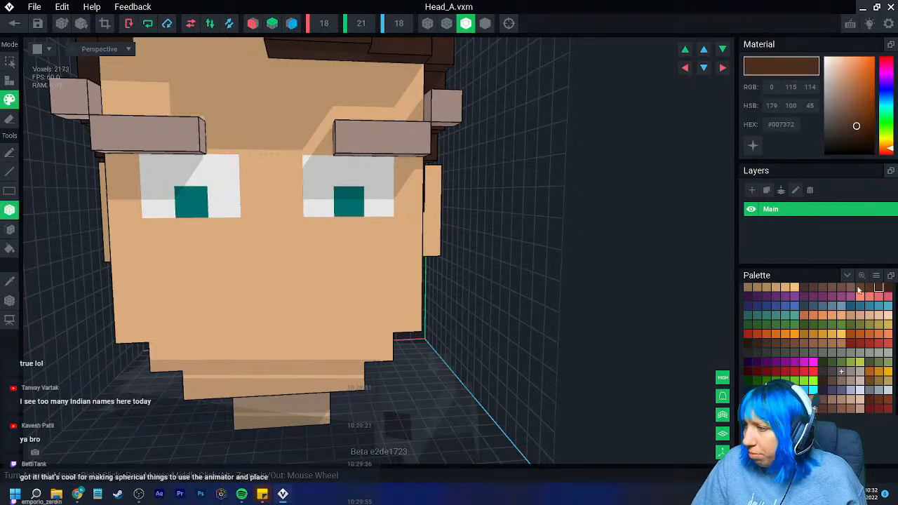
left_click(344, 200)
left_click(190, 201)
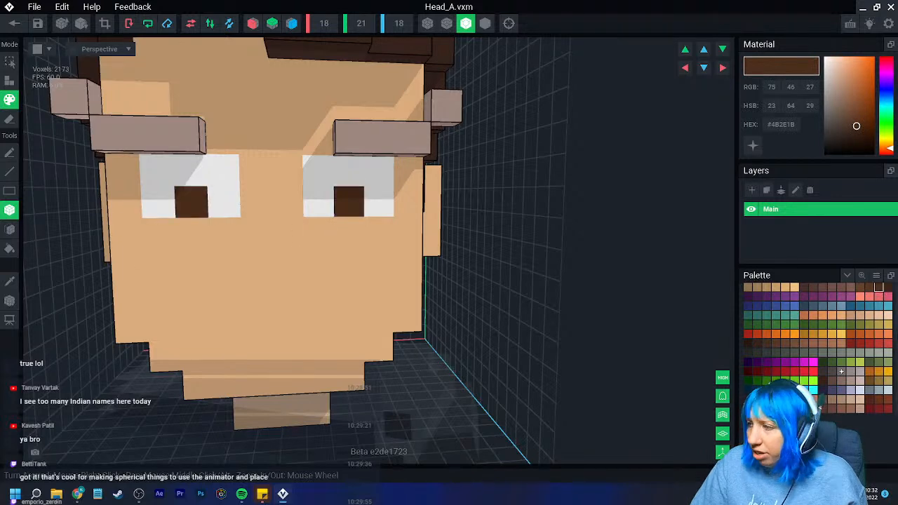
- Paint a two-voxel column beside the brown voxel in each eye with the darker brown #3F2413
left_click(888, 288)
left_click_drag(376, 204, 377, 173)
left_click_drag(226, 204, 225, 173)
scroll(291, 292, "down", 5)
scroll(305, 333, "up", 4)
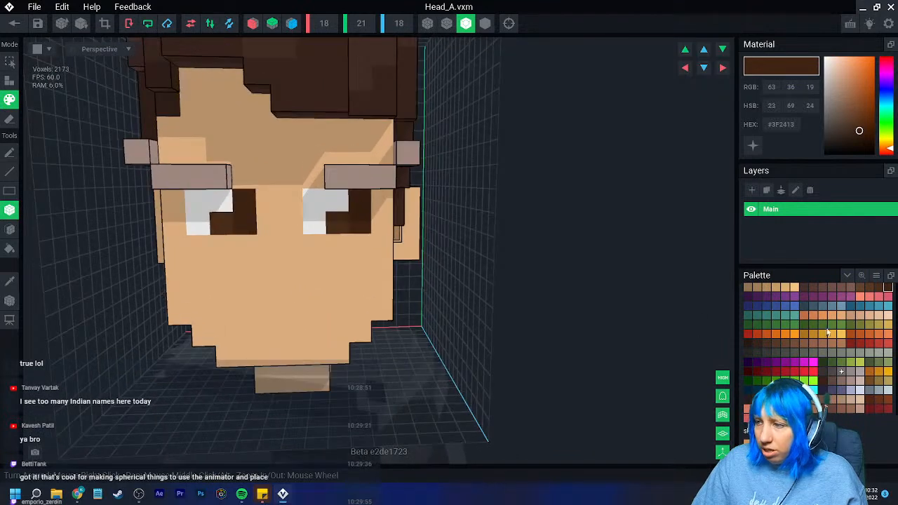
- Paint the white voxel above each eye's original brown voxel with #4B2E1B, completing two-by-two irises
left_click(337, 209, "alt")
left_click(336, 208)
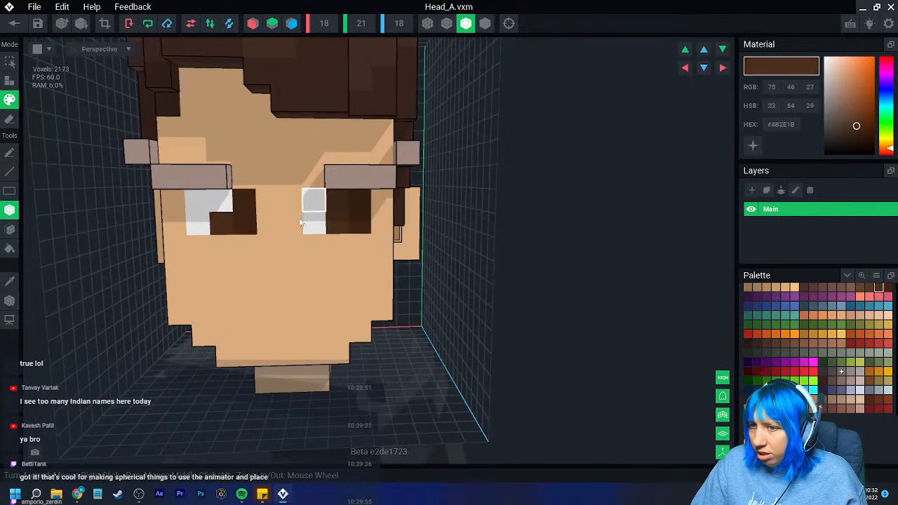
left_click(221, 200)
scroll(295, 301, "down", 4)
scroll(312, 355, "up", 6)
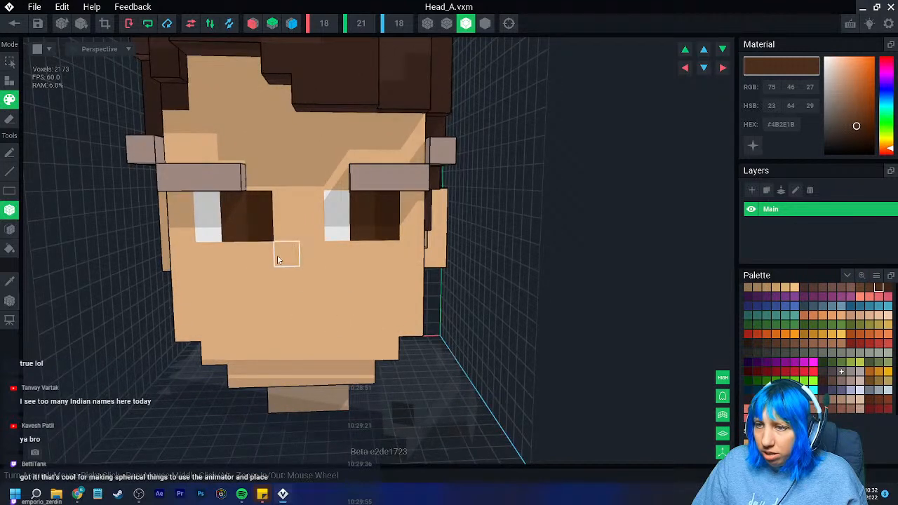
- Darken part of the brown iris in both eyes with the near-black brown #261913
left_click(747, 344)
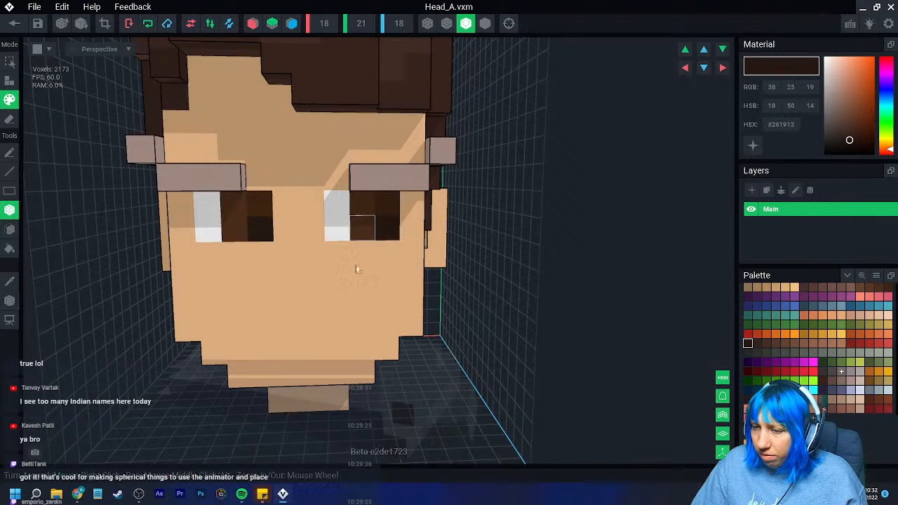
scroll(336, 318, "down", 2)
scroll(337, 317, "up", 3)
left_click(371, 211)
scroll(358, 295, "down", 3)
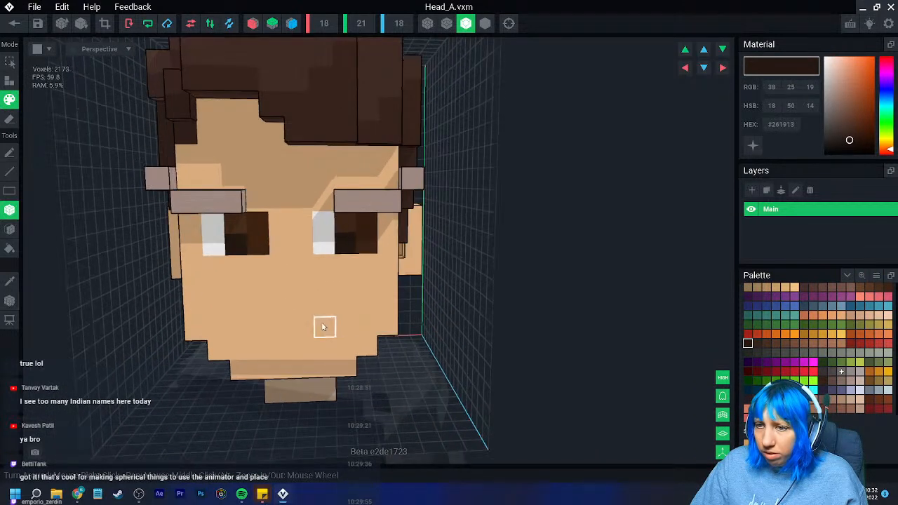
scroll(280, 322, "up", 2)
- Sample the eye white (#F2F2F2) and paint one highlight voxel in the same upper corner of each brown iris
left_click(15, 281)
left_click(200, 218)
left_click(243, 205)
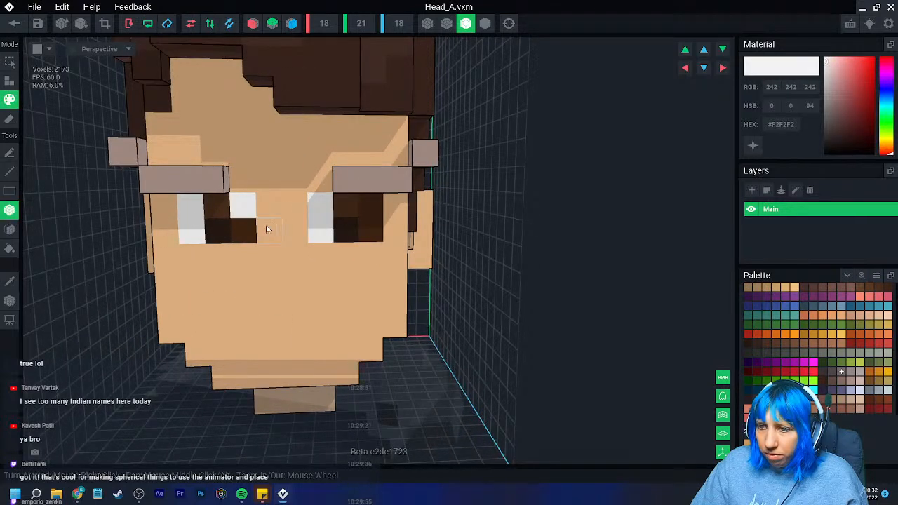
left_click(246, 231)
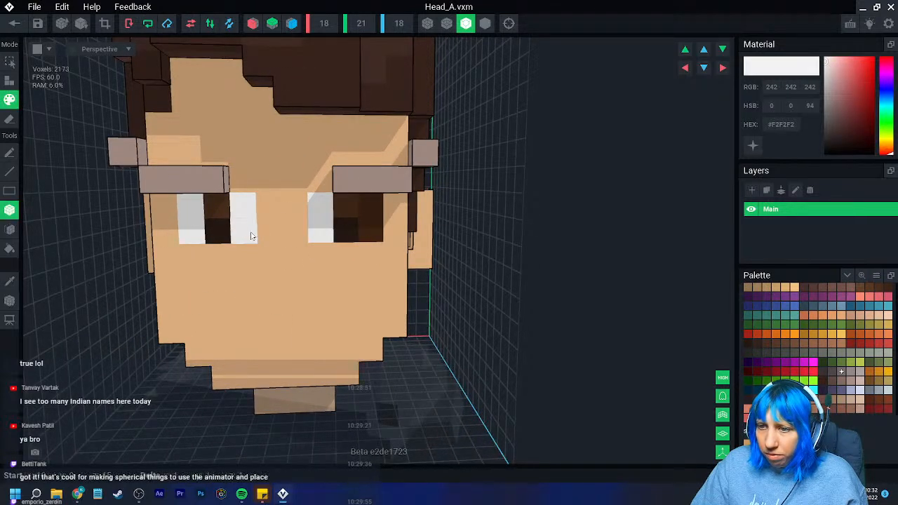
key("ctrl+z")
left_click(371, 203)
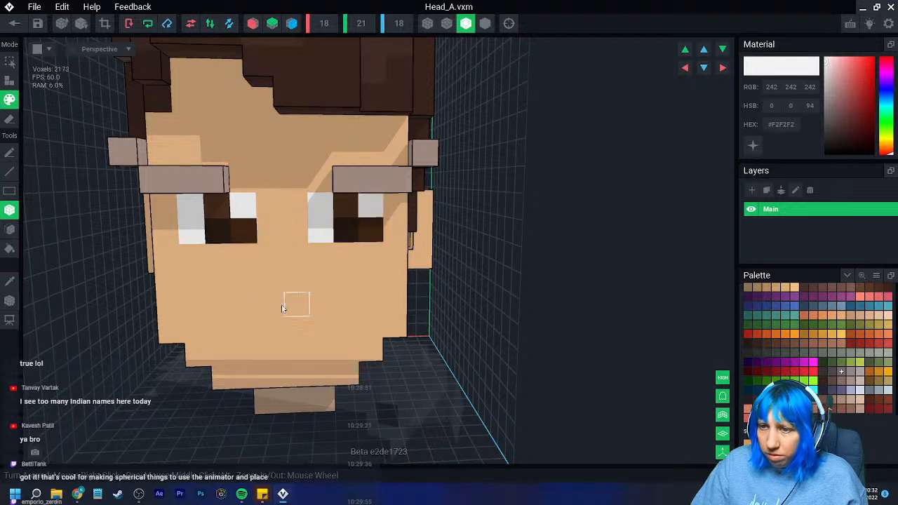
scroll(305, 309, "down", 4)
scroll(323, 323, "down", 2)
key("ctrl+z")
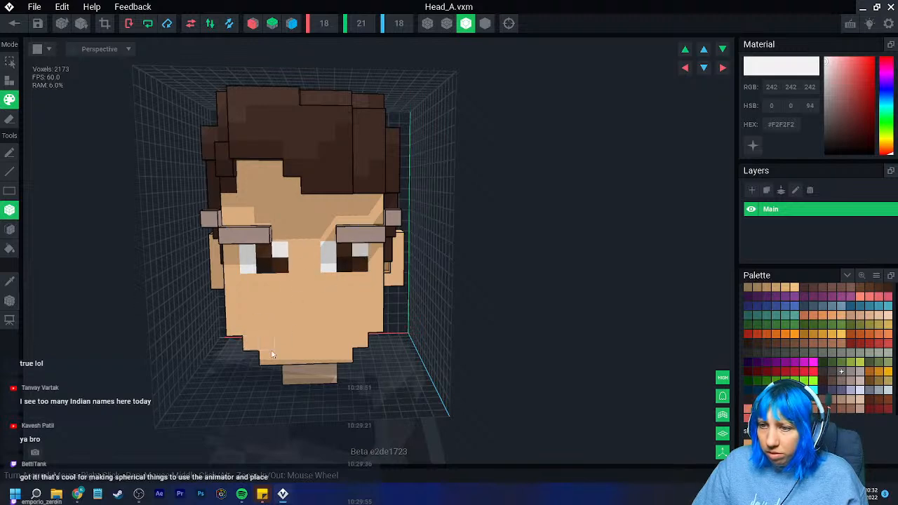
scroll(286, 371, "down", 5)
scroll(291, 373, "up", 4)
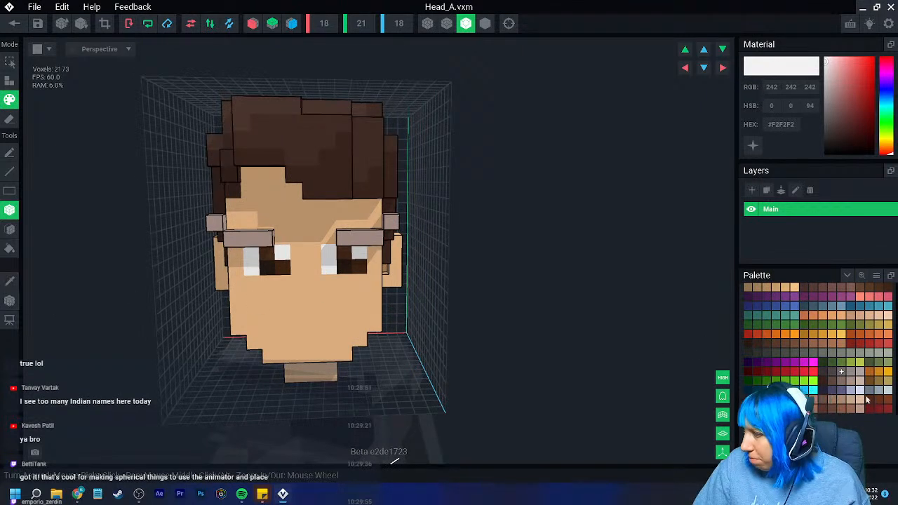
scroll(304, 311, "up", 3)
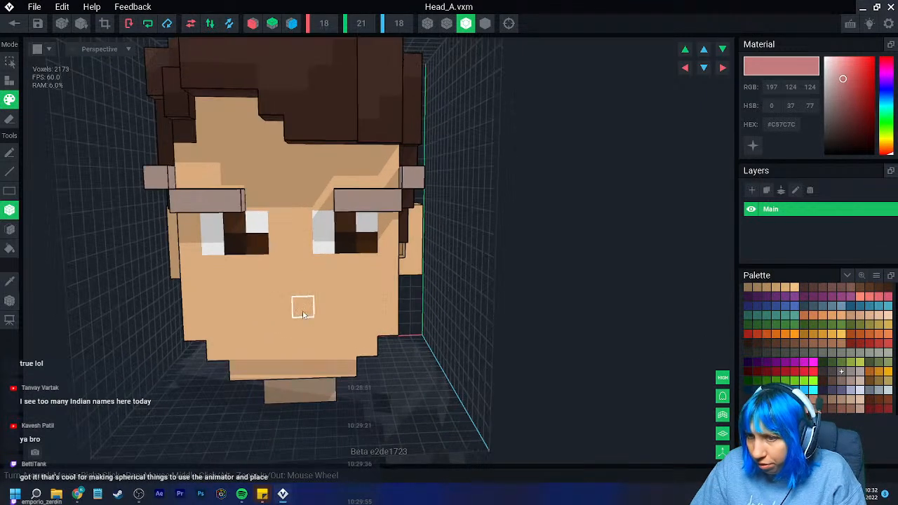
left_click_drag(258, 324, 299, 333)
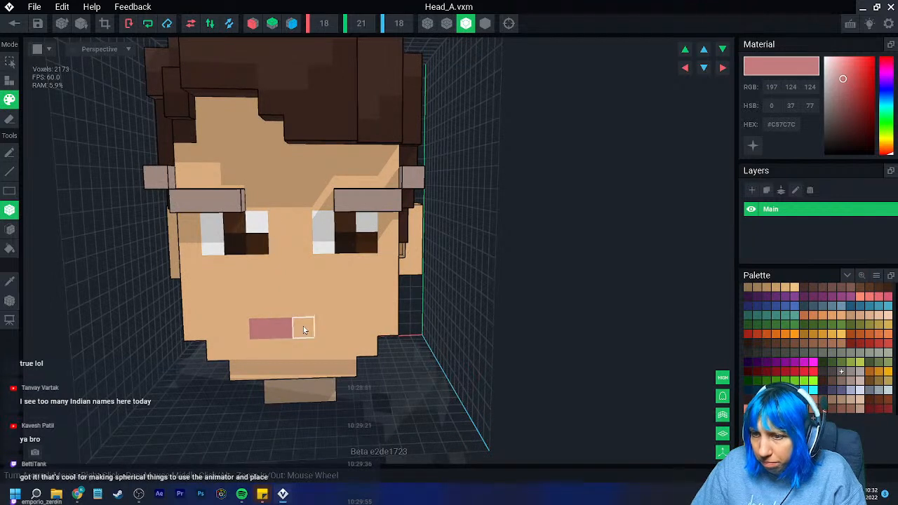
key("ctrl+z")
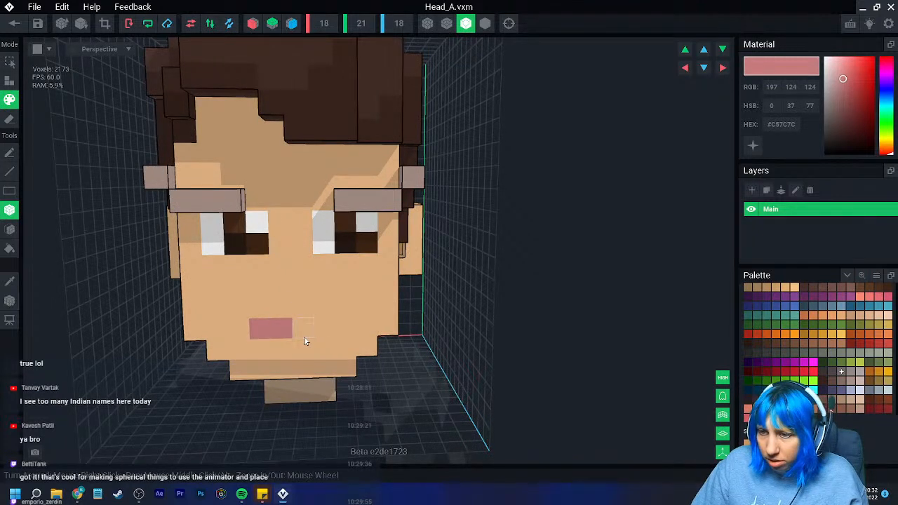
key("ctrl+z")
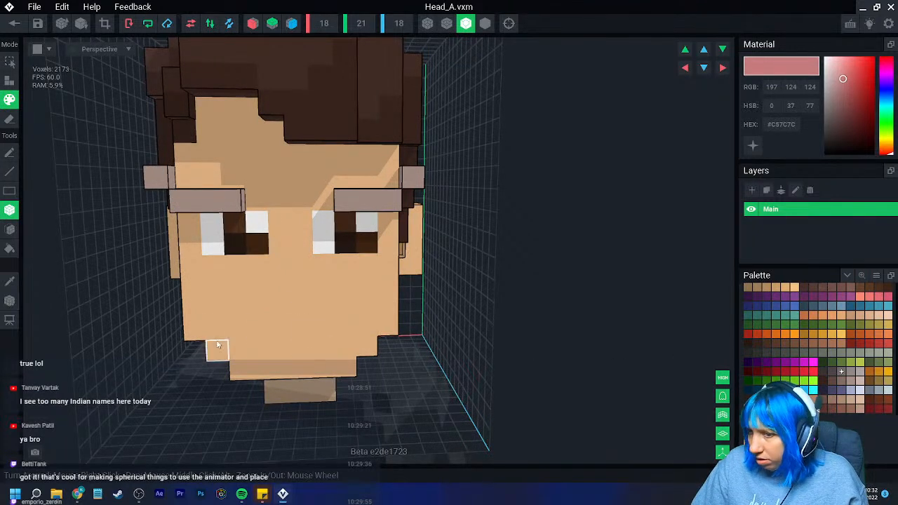
- Sample the skin tone, darken it to #C79563 and paint a two-voxel-wide mouth centered on the lower face
left_click(14, 283)
left_click(342, 339)
scroll(763, 387, "down", 2)
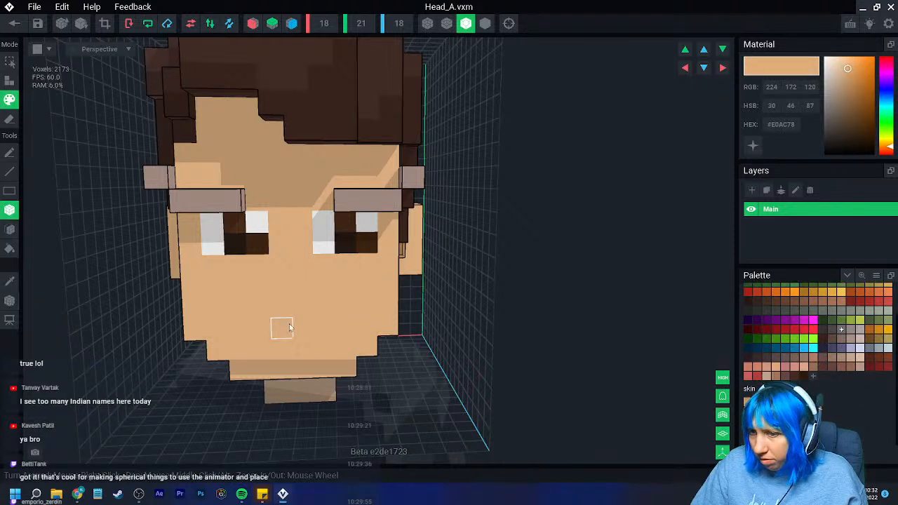
left_click_drag(847, 68, 849, 78)
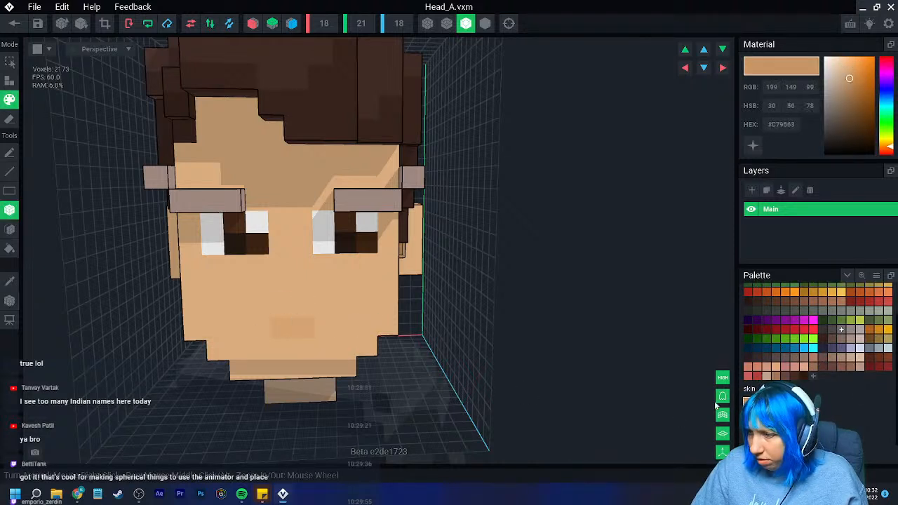
left_click_drag(283, 329, 306, 331)
left_click(260, 309)
scroll(303, 365, "down", 1)
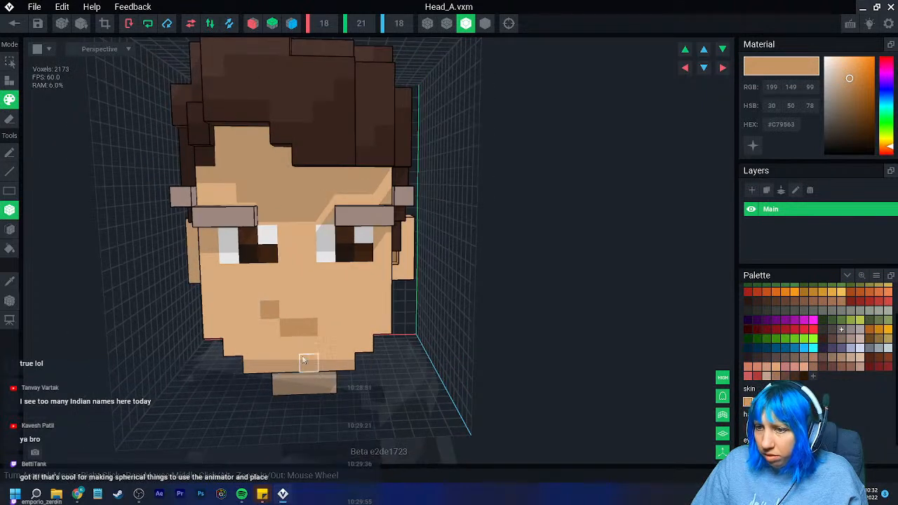
left_click(276, 332)
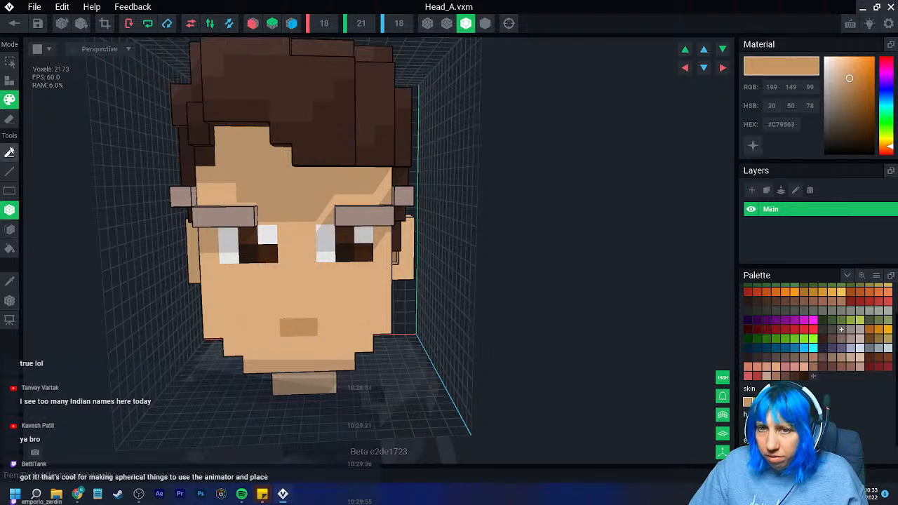
- Attach a raised nose two voxels wide and two high in #C79563, centered just below the eyes
left_click(9, 81)
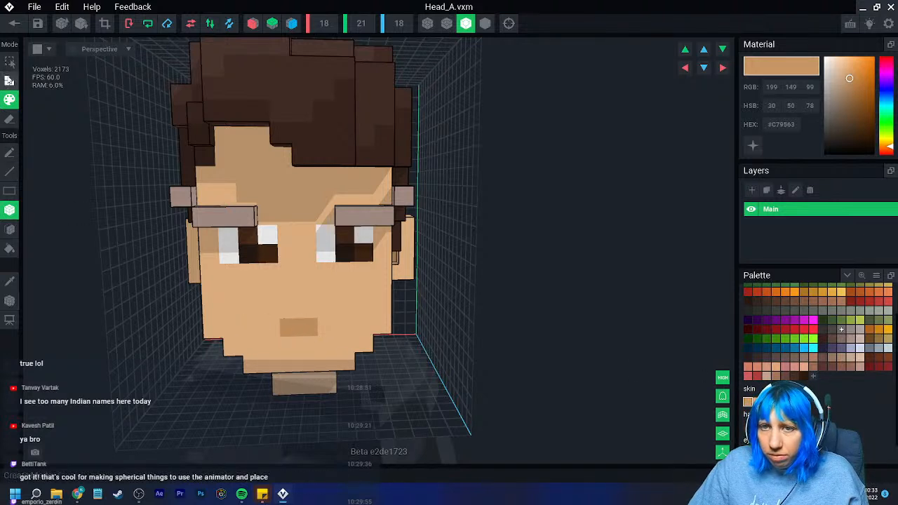
left_click(281, 277)
left_click(304, 280)
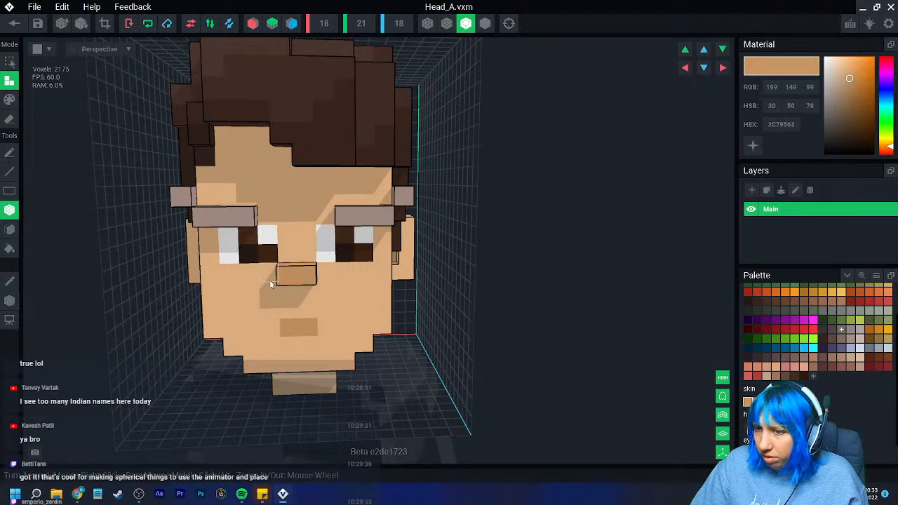
left_click(272, 284)
left_click(305, 281)
key("ctrl+z")
left_click(325, 279)
right_click_drag(301, 284, 300, 304)
left_click(293, 294)
scroll(296, 300, "up", 3)
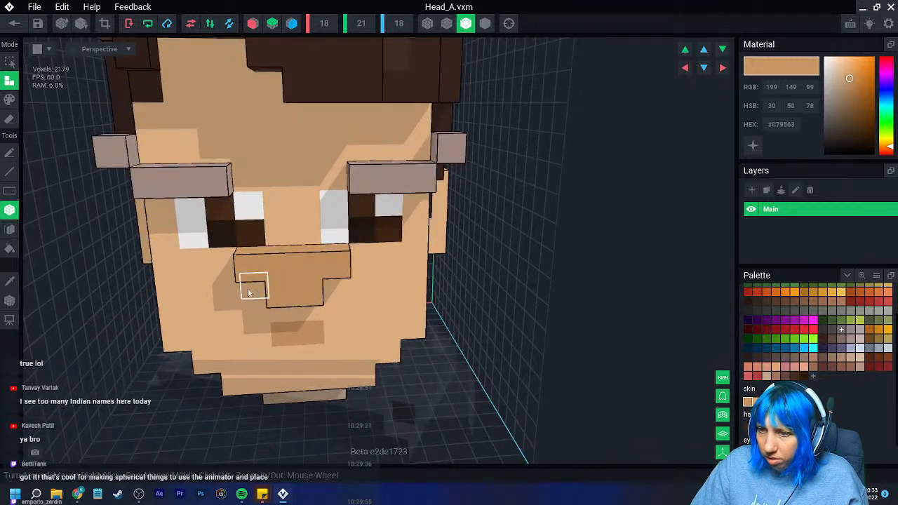
right_click_drag(283, 291, 292, 281)
left_click_drag(288, 281, 299, 278)
- Paint the two skin voxels directly above the nose with #C79563 and attach a two-voxel row to its lower front
left_click(10, 100)
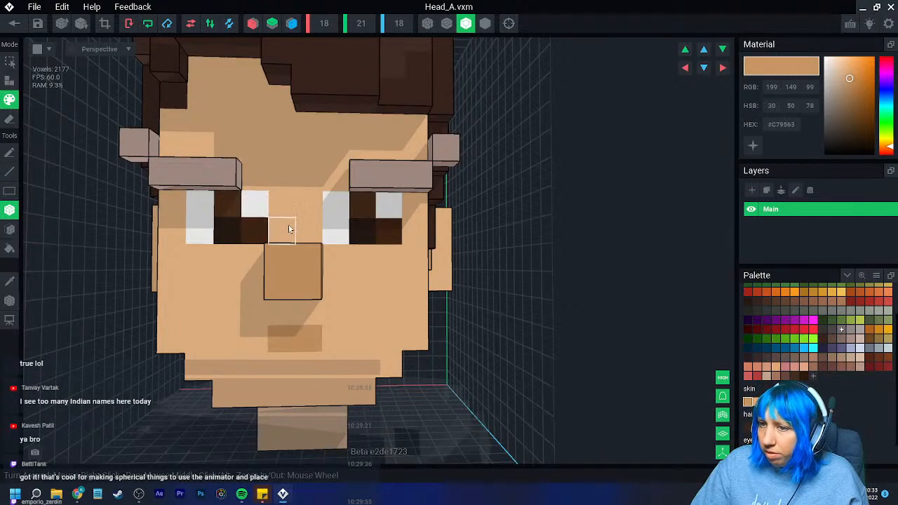
right_click_drag(306, 228, 297, 256)
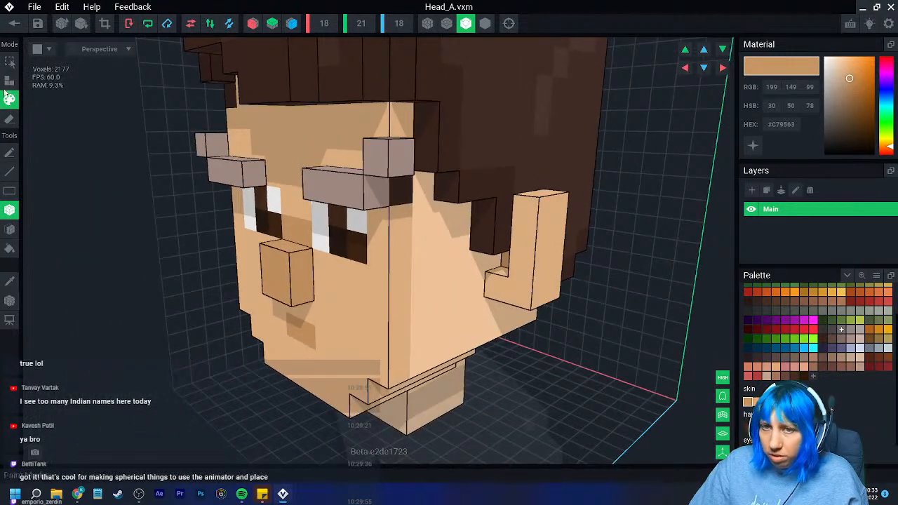
left_click(10, 82)
left_click(275, 287)
right_click_drag(290, 300, 106, 296)
left_click(10, 100)
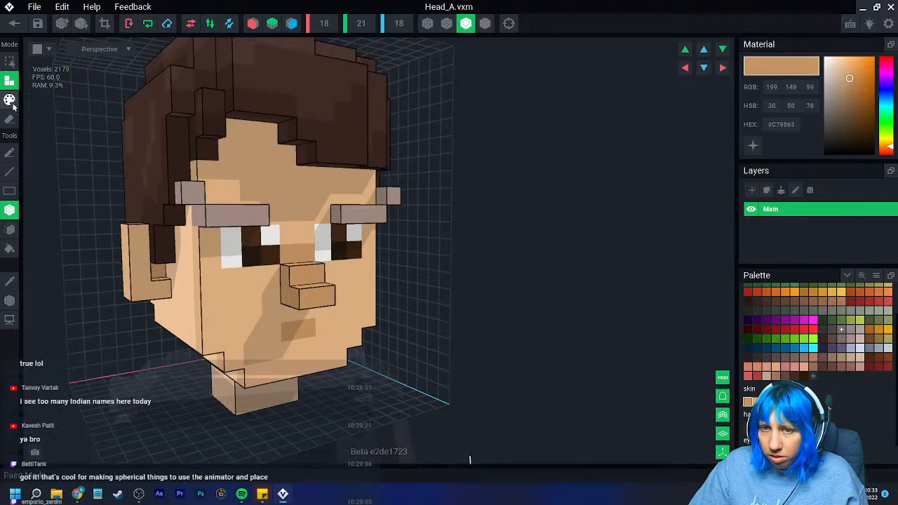
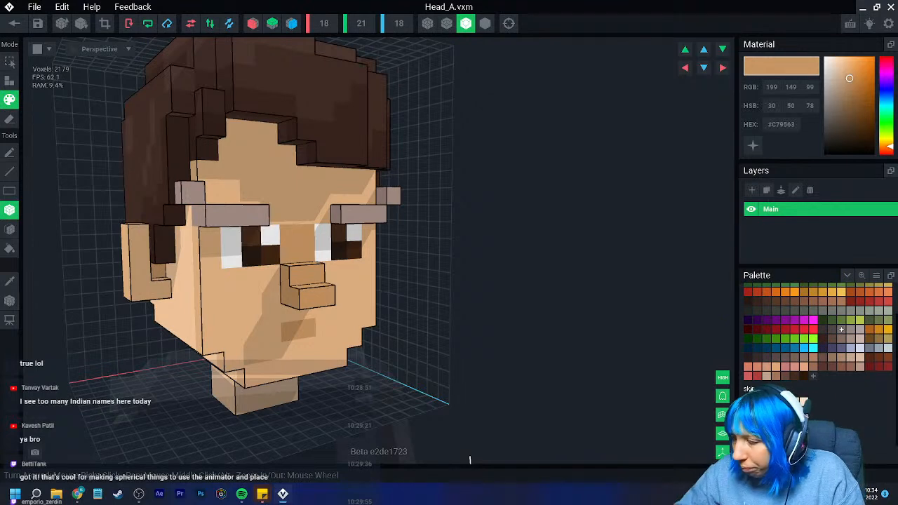
- Sample the brow color (#A78F87) and paint a first block of it over the brown hair beside the character's right ear
right_click_drag(379, 326, 300, 313)
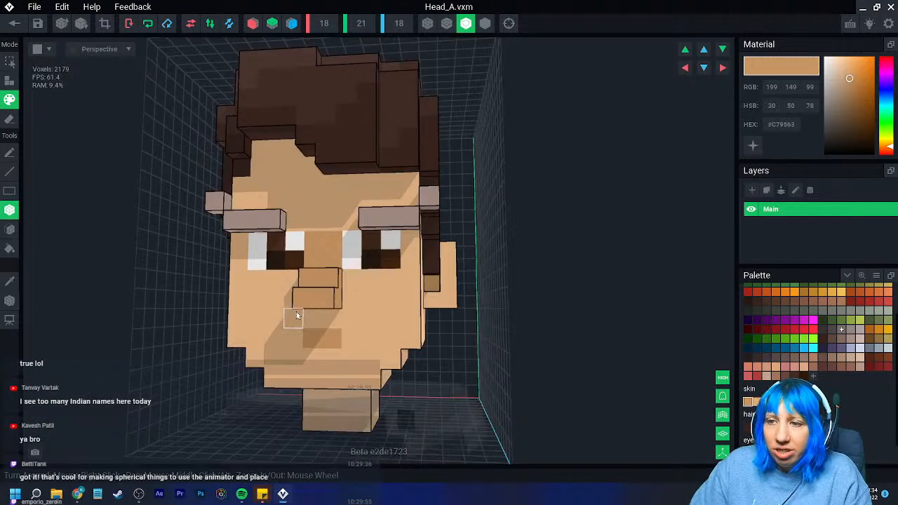
left_click(10, 282)
left_click(228, 214)
right_click_drag(228, 218, 313, 248)
mouse_move(232, 251)
right_mouse_down()
mouse_move(213, 267)
mouse_move(184, 266)
mouse_move(202, 270)
mouse_move(48, 215)
mouse_move(119, 234)
right_mouse_up()
left_click_drag(113, 215, 169, 281)
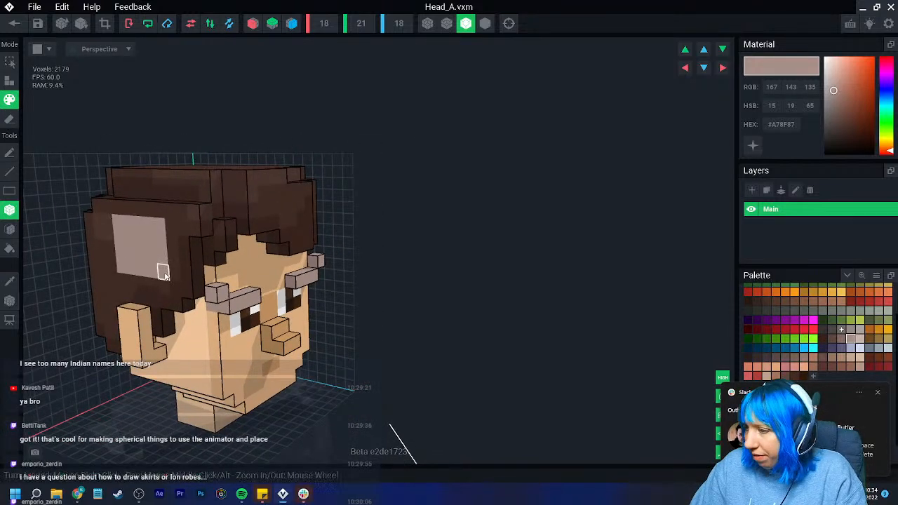
- Repaint the brown hair across the front, the character's left side and the back of the head with #A78F87
left_click(879, 393)
left_click_drag(99, 220, 138, 267)
mouse_move(165, 242)
left_mouse_down()
mouse_move(183, 244)
mouse_move(235, 180)
left_mouse_up()
right_click_drag(267, 176, 224, 195)
mouse_move(281, 194)
left_mouse_down()
mouse_move(329, 216)
mouse_move(334, 238)
mouse_move(348, 208)
mouse_move(333, 169)
mouse_move(334, 180)
mouse_move(339, 153)
left_mouse_up()
right_click_drag(320, 168, 364, 212)
mouse_move(364, 212)
left_mouse_down()
mouse_move(420, 218)
mouse_move(471, 246)
left_mouse_up()
right_click_drag(471, 246, 447, 243)
left_click_drag(464, 263, 513, 279)
right_click_drag(513, 279, 482, 284)
left_click_drag(483, 287, 523, 325)
right_click_drag(523, 325, 484, 309)
mouse_move(528, 292)
left_mouse_down()
mouse_move(581, 329)
mouse_move(603, 333)
left_mouse_up()
left_click_drag(550, 218, 623, 278)
mouse_move(608, 242)
left_mouse_down()
mouse_move(647, 309)
mouse_move(666, 259)
mouse_move(658, 212)
mouse_move(612, 237)
left_mouse_up()
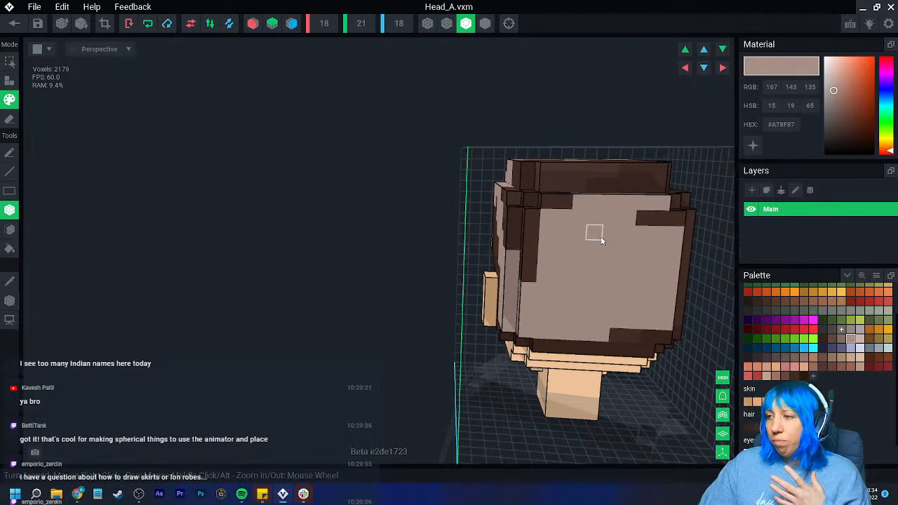
- Open the palette options for saving, loading or creating a palette
scroll(849, 354, "up", 2)
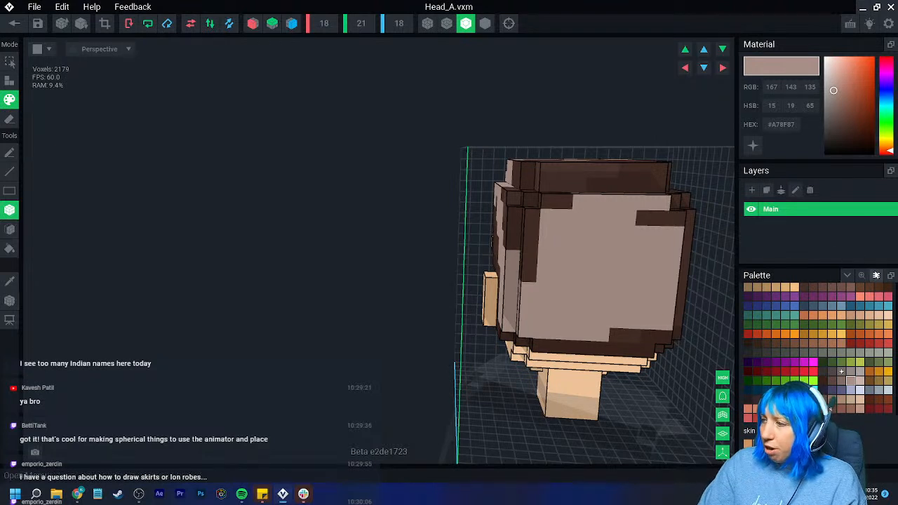
left_click(875, 278)
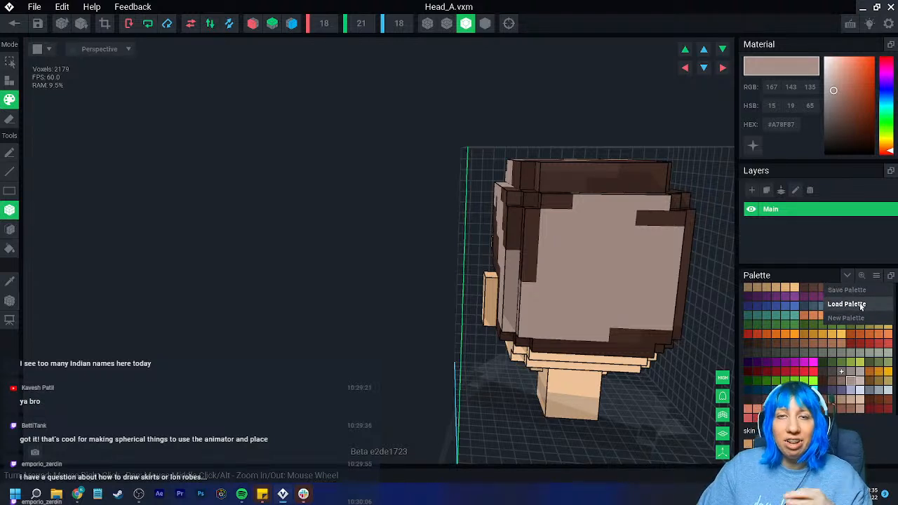
mouse_move(607, 327)
right_mouse_down()
mouse_move(579, 325)
mouse_move(595, 328)
right_mouse_up()
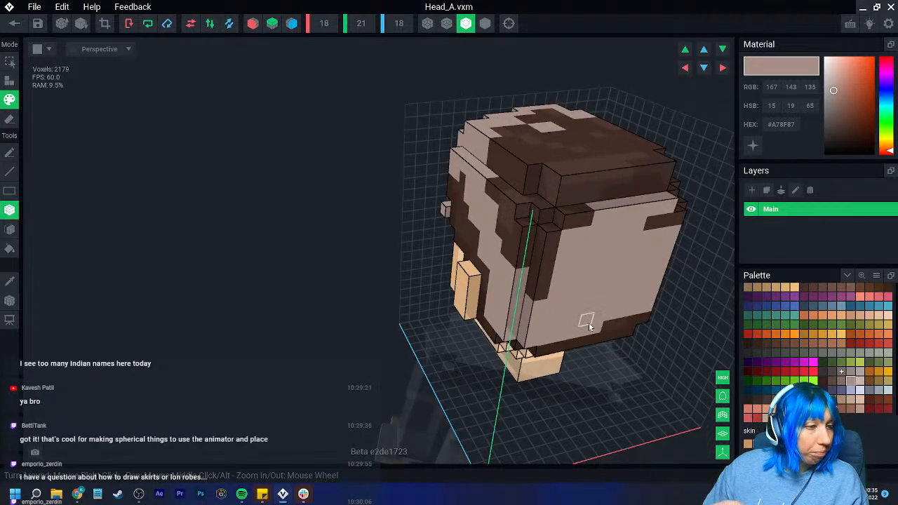
- Cover brown patches left on the left side, back corners and right side of the hair with #A78F87
right_click_drag(477, 211, 444, 207)
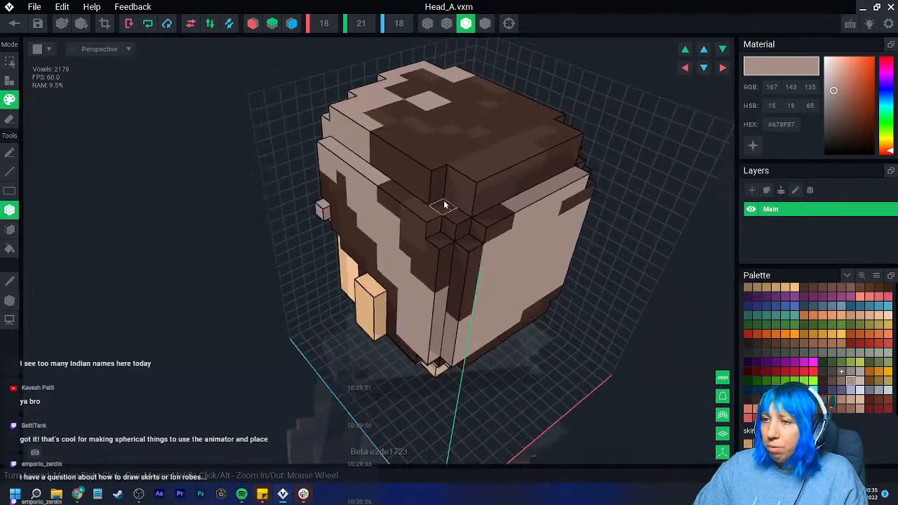
left_click_drag(419, 272, 442, 281)
left_click_drag(386, 191, 436, 230)
left_click(409, 248)
left_click_drag(457, 293, 461, 313)
right_click_drag(459, 316, 444, 186)
mouse_move(444, 186)
left_mouse_down()
mouse_move(374, 217)
mouse_move(333, 283)
mouse_move(392, 309)
mouse_move(393, 323)
mouse_move(412, 333)
left_mouse_up()
left_click(412, 347)
right_click_drag(362, 208, 407, 200)
mouse_move(407, 200)
left_mouse_down()
mouse_move(508, 296)
mouse_move(505, 320)
left_mouse_up()
mouse_move(505, 320)
right_mouse_down()
mouse_move(533, 340)
mouse_move(477, 304)
right_mouse_up()
right_click_drag(505, 385, 406, 307)
mouse_move(405, 307)
left_mouse_down()
mouse_move(457, 357)
mouse_move(428, 407)
mouse_move(419, 397)
left_mouse_up()
right_click_drag(419, 397, 406, 358)
mouse_move(406, 358)
left_mouse_down()
mouse_move(232, 356)
mouse_move(249, 370)
mouse_move(211, 360)
left_mouse_up()
- Choose the darker shade #826B63 and paint the hair's lower edge at the back and around the character's right ear
left_click(841, 381)
mouse_move(395, 335)
right_mouse_down()
mouse_move(367, 353)
mouse_move(496, 370)
right_mouse_up()
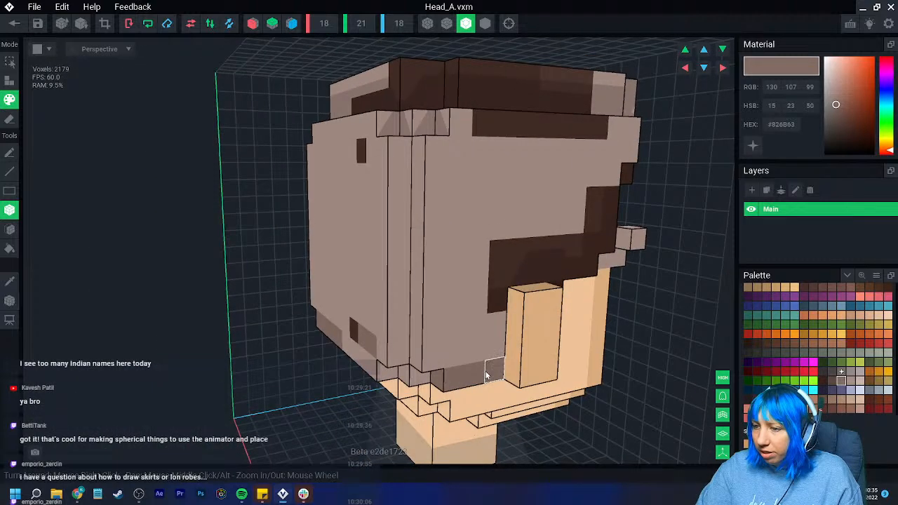
scroll(491, 366, "up", 3)
left_click_drag(579, 315, 576, 335)
right_click_drag(572, 335, 377, 305)
left_click_drag(359, 300, 328, 303)
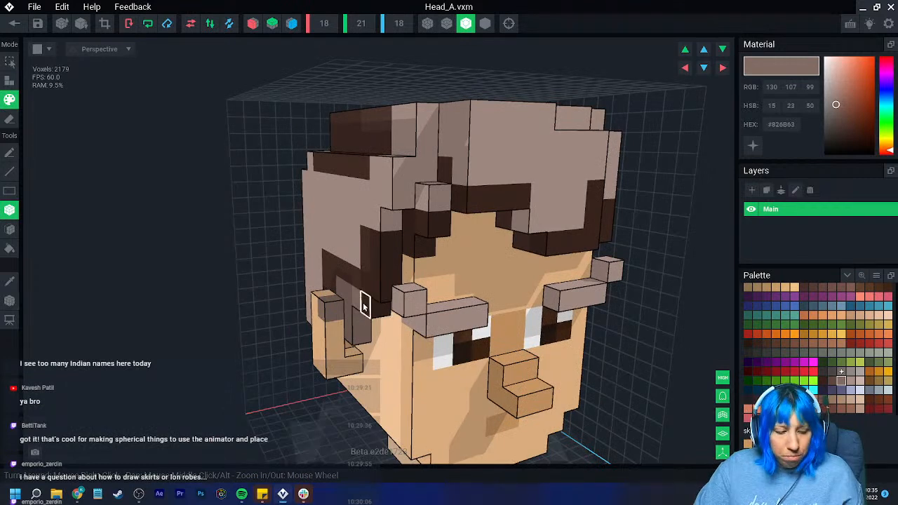
- Paint the hairline in front of the right ear and the bottom row of the fringe with #826B63
right_click_drag(365, 301, 349, 315)
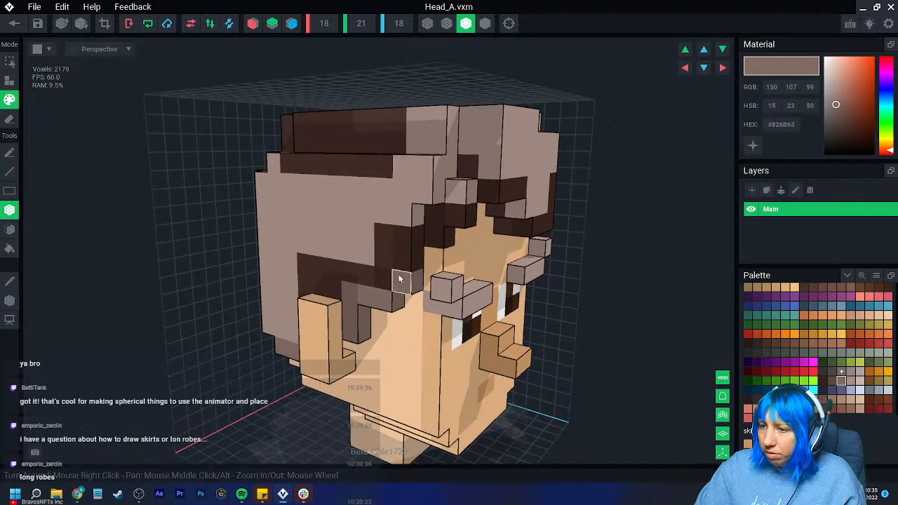
scroll(395, 274, "up", 3)
middle_click_drag(554, 242, 459, 269)
left_click_drag(474, 273, 517, 278)
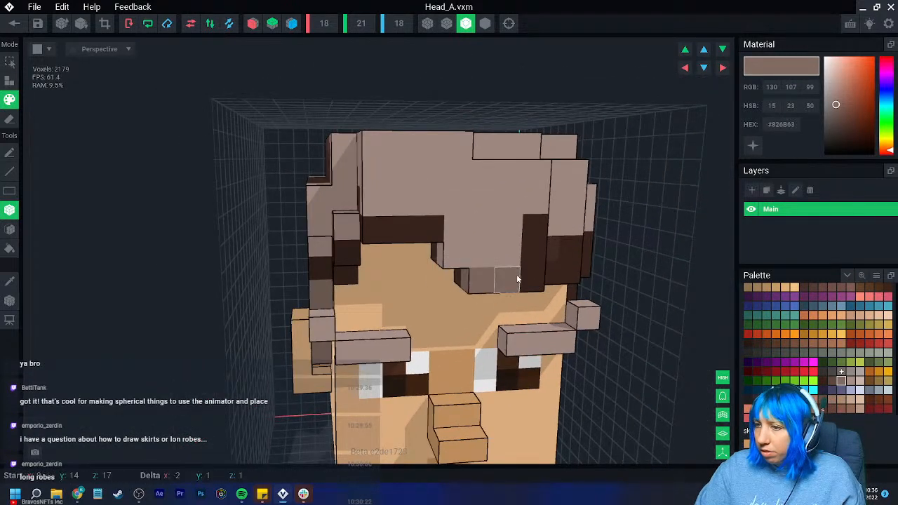
- Shade the stepped inner edge and underside of the fringe above the forehead with #826B63
left_click(457, 275)
mouse_move(458, 269)
right_mouse_down()
mouse_move(484, 262)
mouse_move(447, 283)
mouse_move(487, 283)
mouse_move(466, 288)
mouse_move(451, 279)
right_mouse_up()
left_click(448, 247)
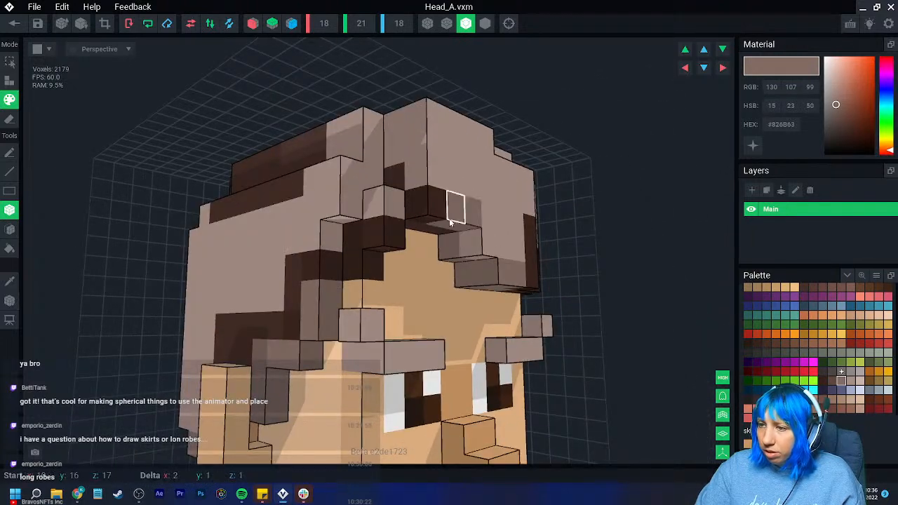
left_click_drag(455, 212, 416, 202)
scroll(456, 267, "down", 3)
right_click_drag(466, 280, 418, 265)
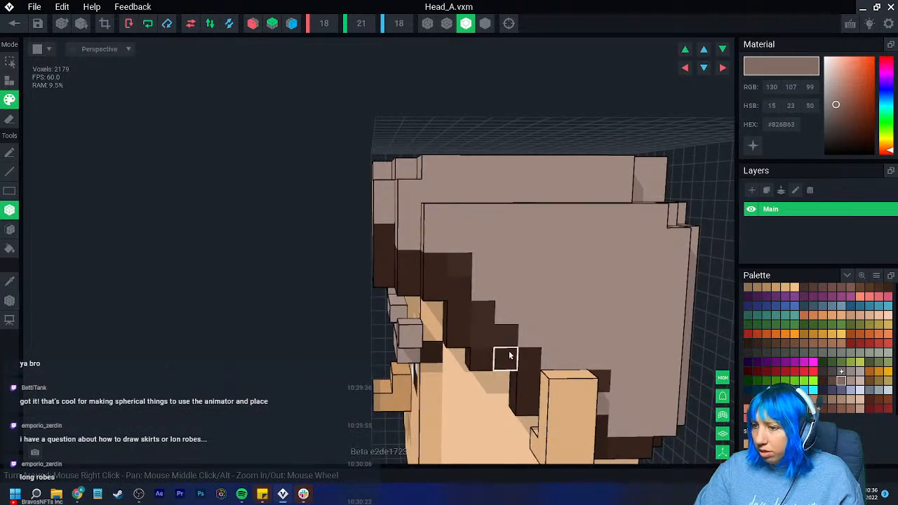
- Shade the stepped hairline on the character's left side, in front of and behind the ear, with #826B63
mouse_move(485, 362)
left_mouse_down()
mouse_move(529, 387)
mouse_move(534, 402)
left_mouse_up()
left_click_drag(456, 334, 436, 268)
right_click_drag(578, 359, 505, 284)
left_click(515, 332)
left_click(550, 335)
left_click(489, 271)
- Add scattered #826B63 shading patches to the left side and back of the hair
middle_click_drag(464, 157, 446, 240)
left_click_drag(446, 239, 496, 266)
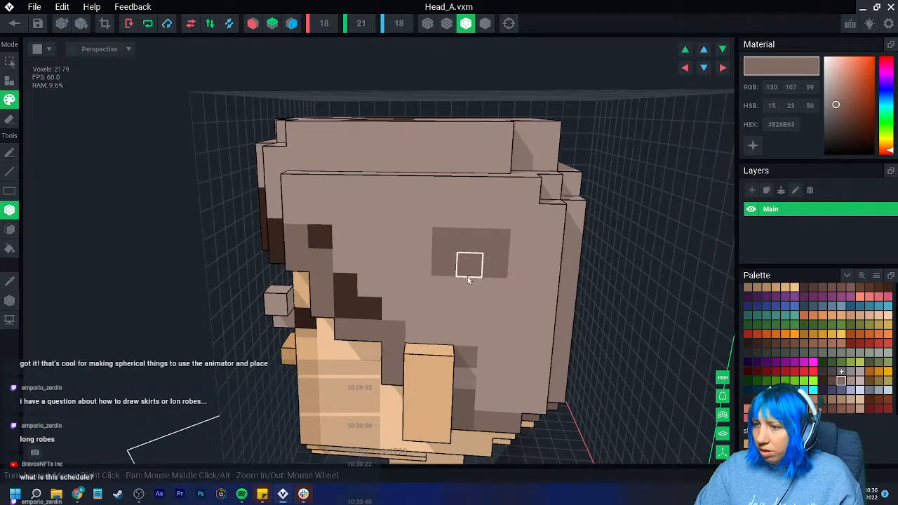
right_click_drag(474, 269, 621, 328)
middle_click_drag(621, 328, 511, 293)
left_click_drag(486, 291, 511, 297)
left_click(603, 232)
left_click(571, 258)
middle_click_drag(571, 254, 535, 284)
- Add #826B63 shading patches along the upper back edge and on the rear top of the hair
left_click_drag(465, 216, 552, 217)
right_click_drag(550, 212, 567, 231)
left_click_drag(604, 121, 604, 150)
left_click(431, 108)
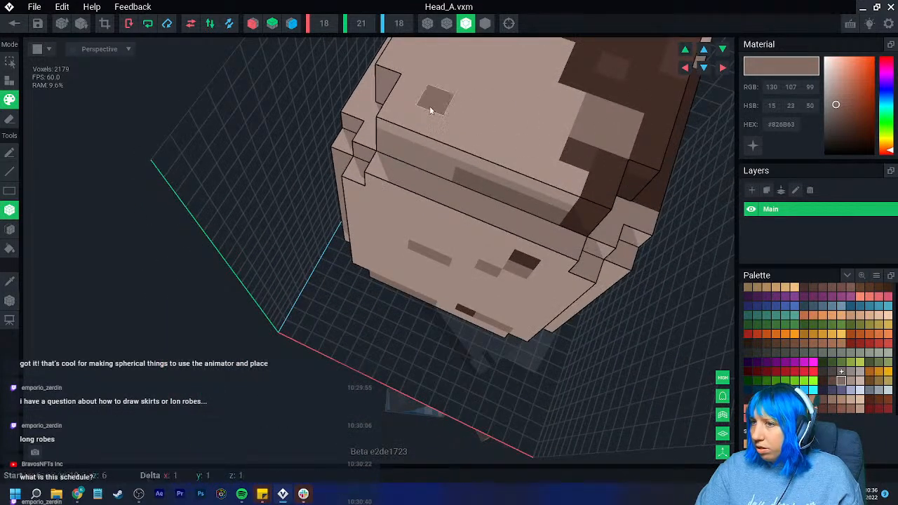
right_click_drag(432, 109, 450, 160)
left_click_drag(451, 102, 441, 124)
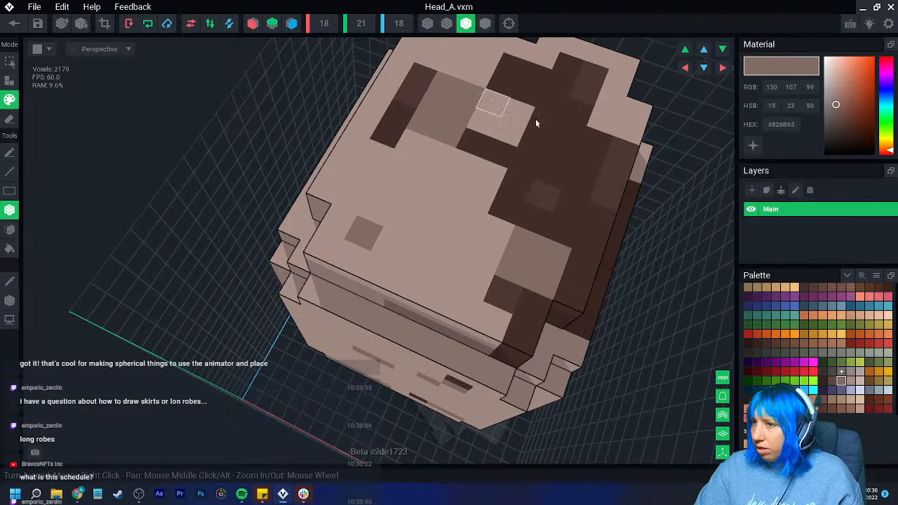
- Add more #826B63 shading patches on the top of the hair and on the character's right side
left_click(515, 72)
left_click_drag(577, 92, 558, 108)
left_click_drag(621, 153, 610, 176)
mouse_move(598, 218)
right_mouse_down()
mouse_move(580, 257)
mouse_move(517, 261)
right_mouse_up()
left_click_drag(517, 261, 519, 268)
left_click(540, 235)
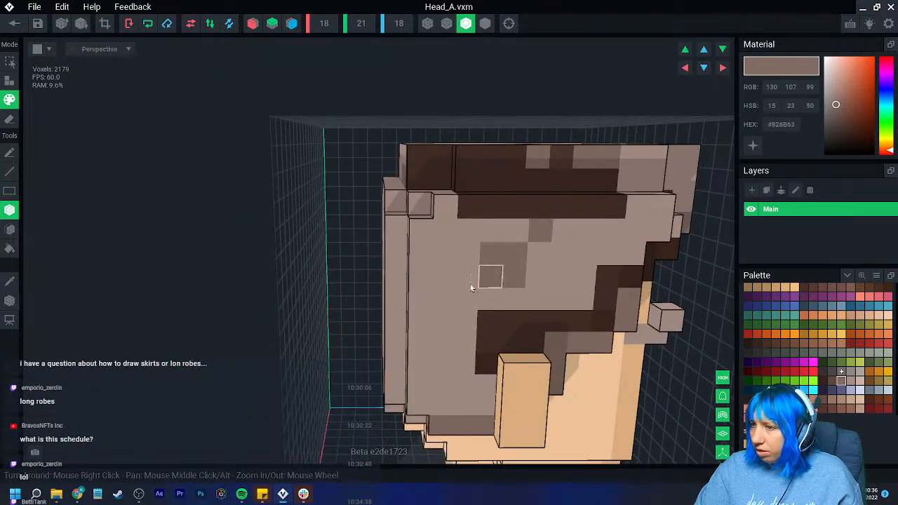
left_click(423, 322)
right_click_drag(438, 359, 446, 342)
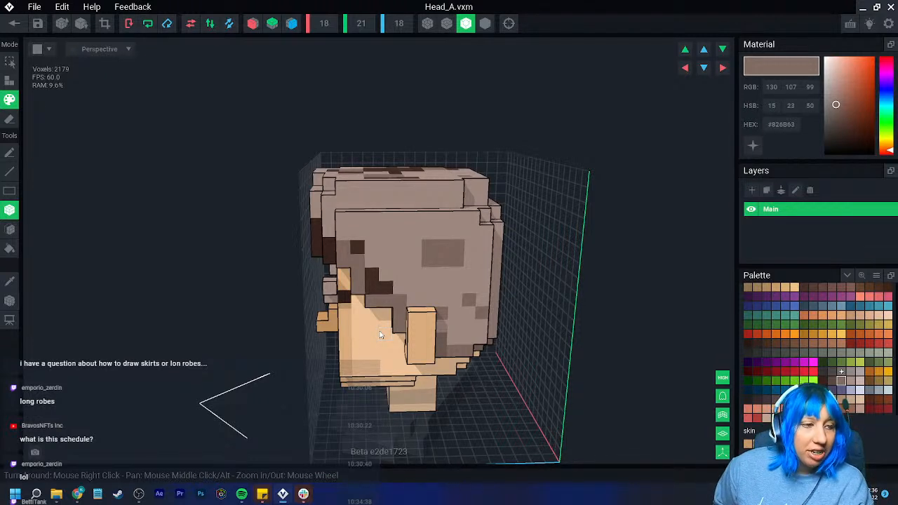
- Try #918987 patches on the left side hair and fringe, and #A78F87 on the lower part of the dark fringe strand
scroll(397, 294, "up", 3)
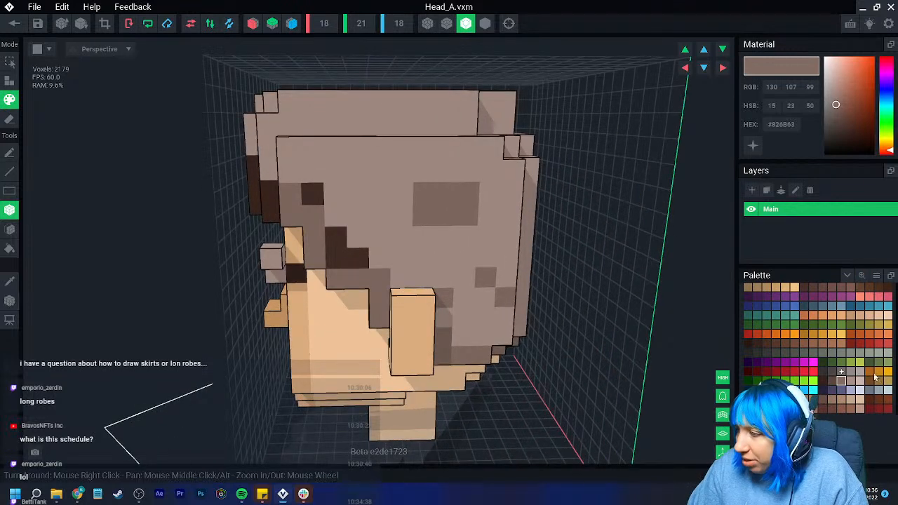
left_click(850, 373)
mouse_move(335, 238)
left_mouse_down()
mouse_move(337, 257)
mouse_move(365, 258)
left_mouse_up()
mouse_move(480, 262)
right_mouse_down()
mouse_move(315, 192)
mouse_move(329, 223)
right_mouse_up()
mouse_move(281, 200)
left_mouse_down()
mouse_move(242, 196)
mouse_move(269, 219)
left_mouse_up()
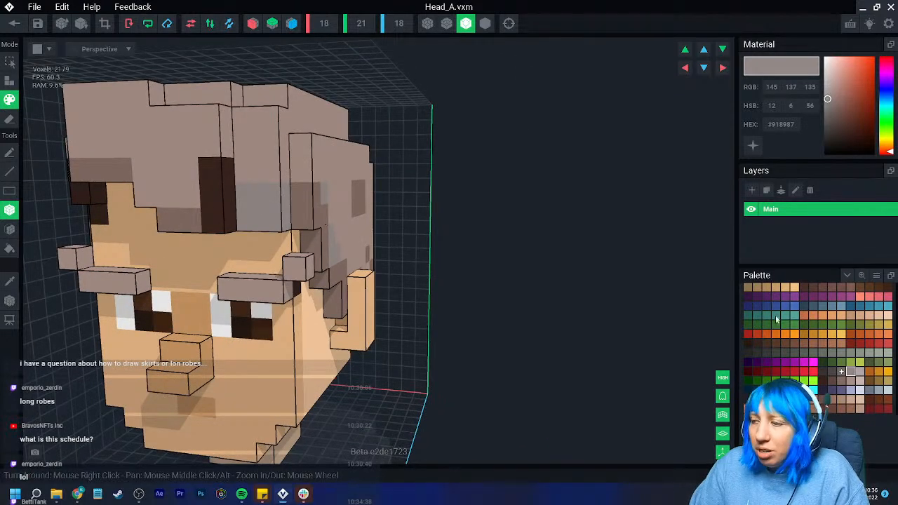
left_click(850, 382)
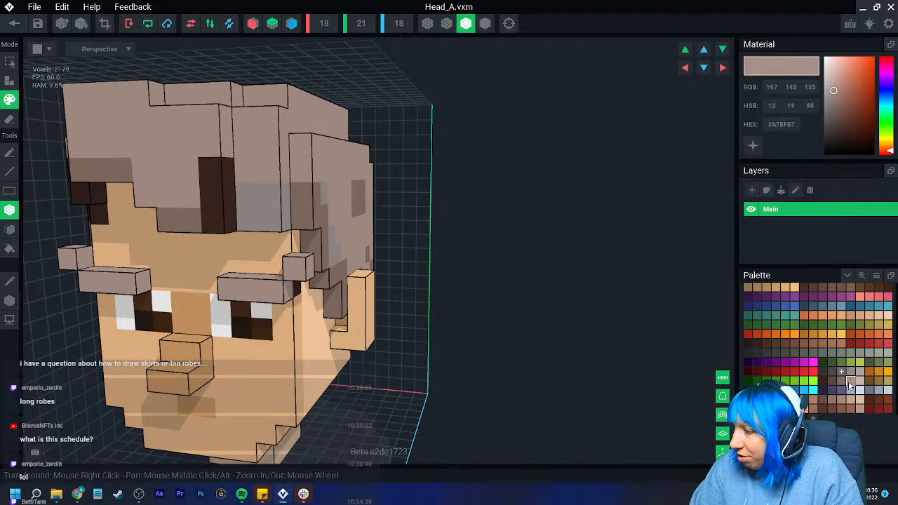
mouse_move(231, 189)
left_mouse_down()
mouse_move(215, 186)
mouse_move(219, 228)
left_mouse_up()
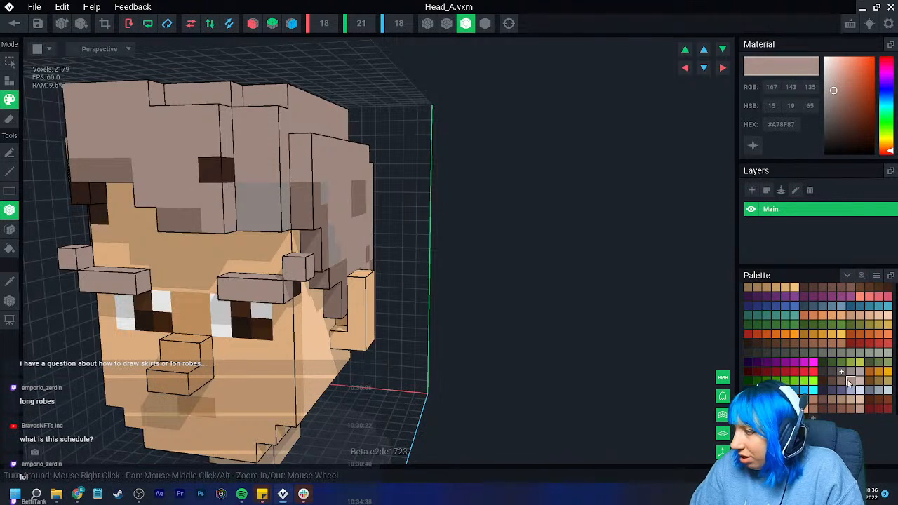
- Choose #CBB4AC and paint light highlights on the dark fringe strand, the fringe's left corner and the left side hair
left_click(860, 381)
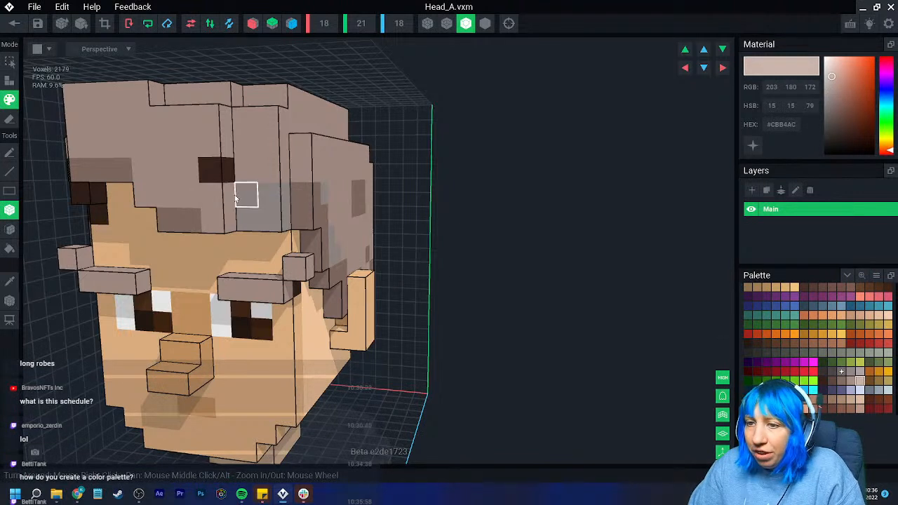
left_click_drag(229, 193, 219, 218)
left_click(218, 172)
left_click(301, 202)
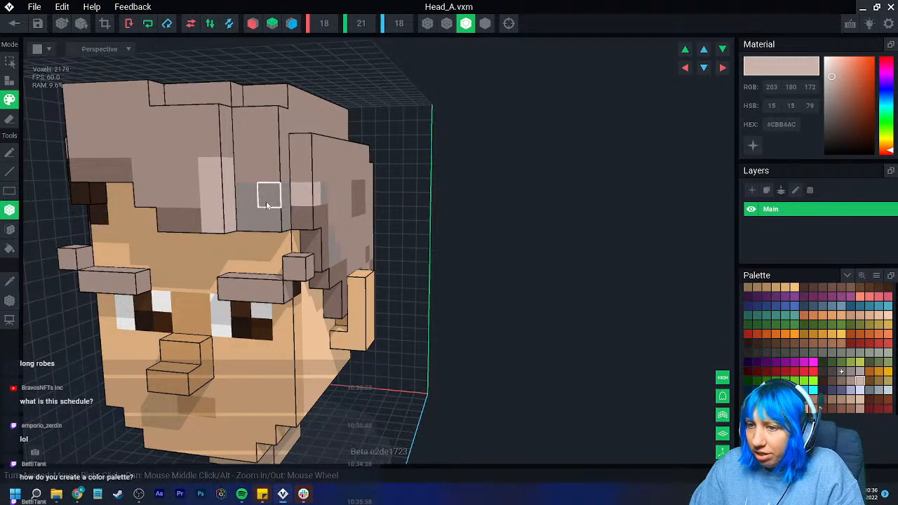
right_click_drag(274, 202, 263, 201)
mouse_move(265, 199)
left_mouse_down()
mouse_move(286, 198)
mouse_move(286, 218)
left_mouse_up()
key("ctrl+z")
key("ctrl+z")
left_click(337, 193)
mouse_move(323, 229)
right_mouse_down()
mouse_move(414, 261)
mouse_move(293, 242)
right_mouse_up()
- Add #CBB4AC highlight patches to the top and the character's right side of the hair
right_click_drag(267, 287, 268, 257)
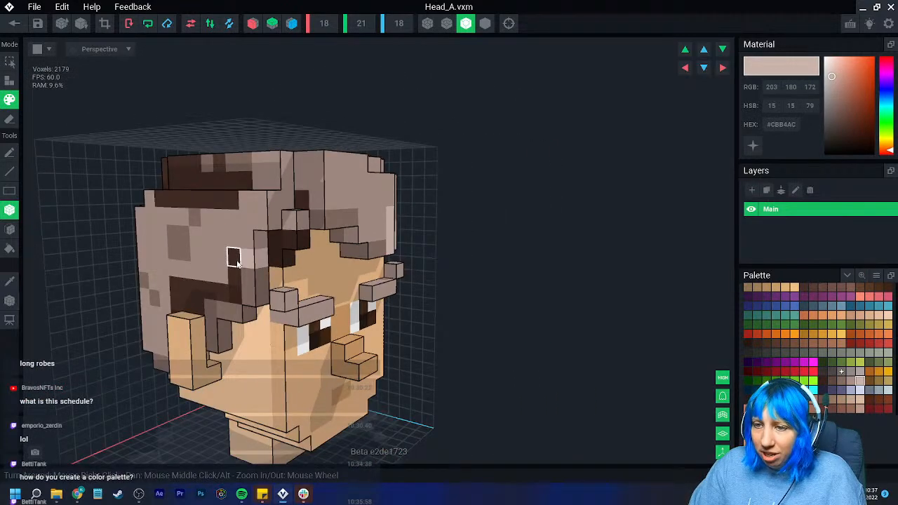
right_click_drag(300, 206, 231, 280)
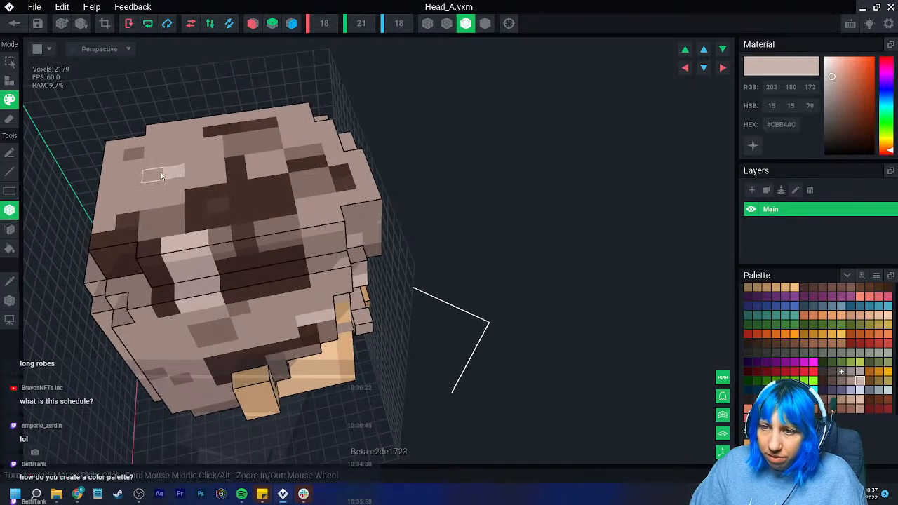
right_click_drag(257, 291, 284, 309)
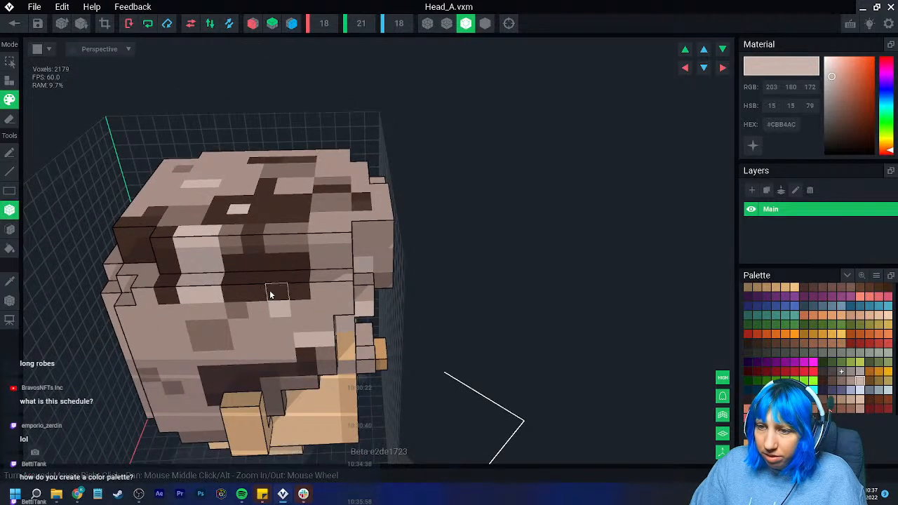
- Sample #A78F87 from the hair and fill the remaining brown areas on the top and upper right side by face
left_click(10, 285)
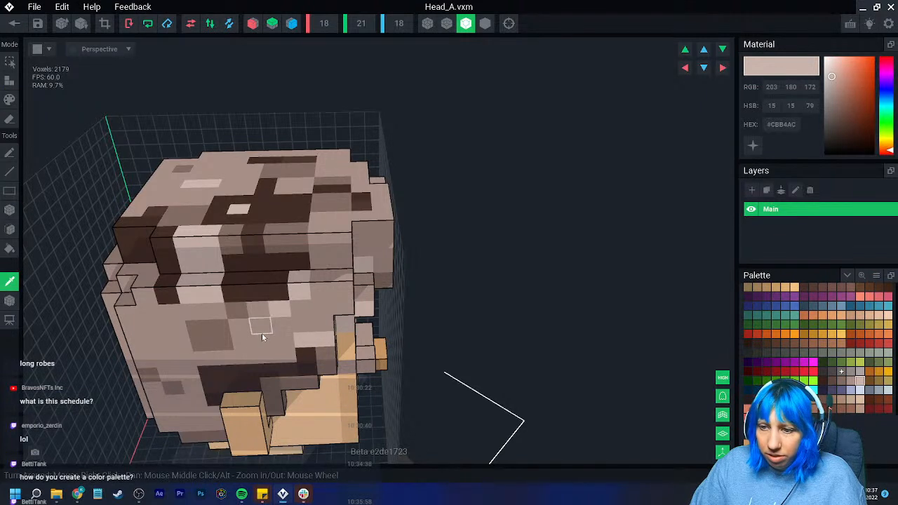
left_click(262, 333)
left_click(12, 228)
left_click(247, 281)
left_click(253, 219)
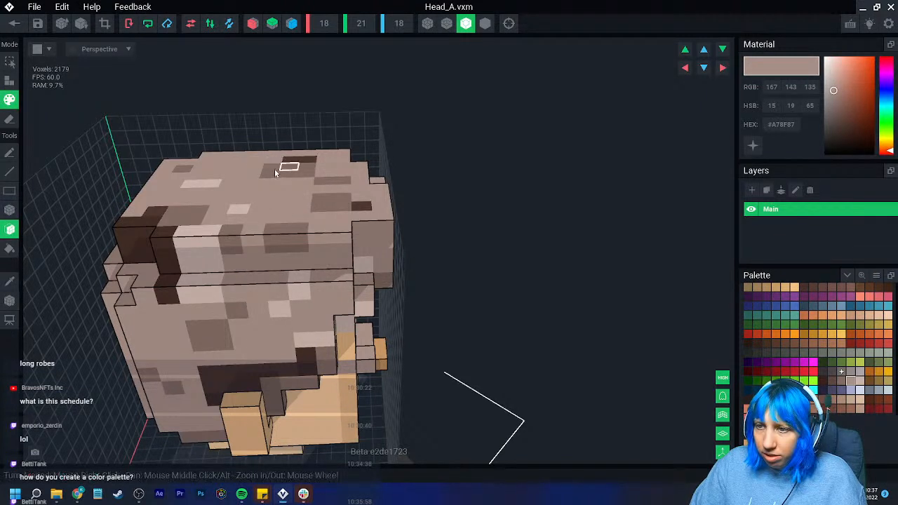
left_click(170, 248)
left_click(303, 160)
- Fill the brown areas at the upper back corner and above the right ear with #A78F87
right_click_drag(250, 227, 251, 230)
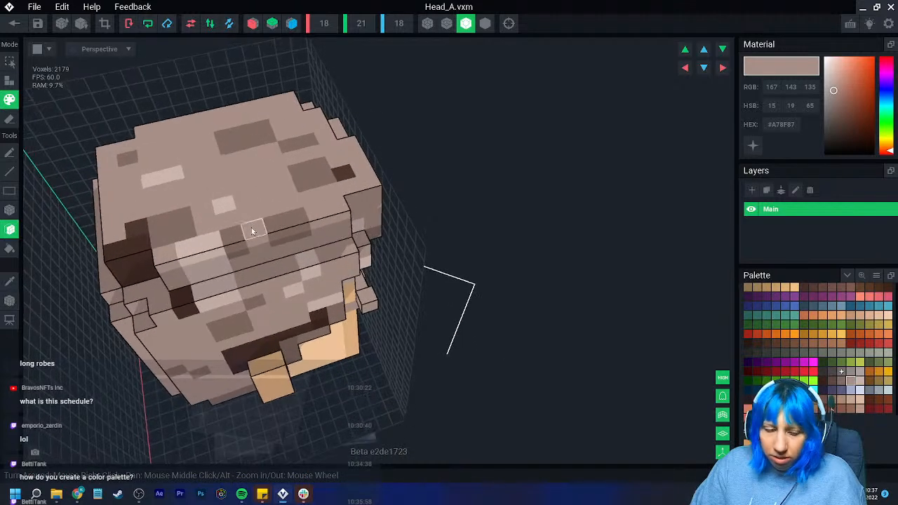
right_click_drag(260, 119, 133, 263)
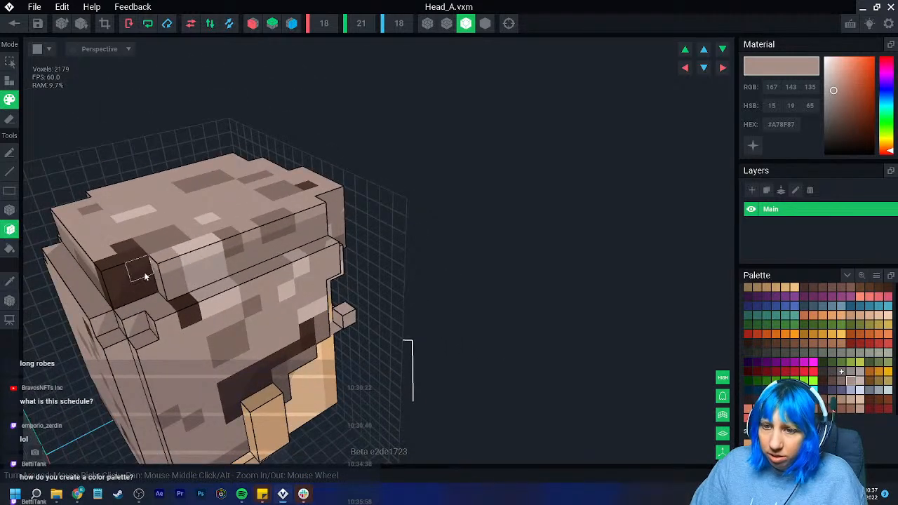
left_click(125, 246)
left_click(250, 390)
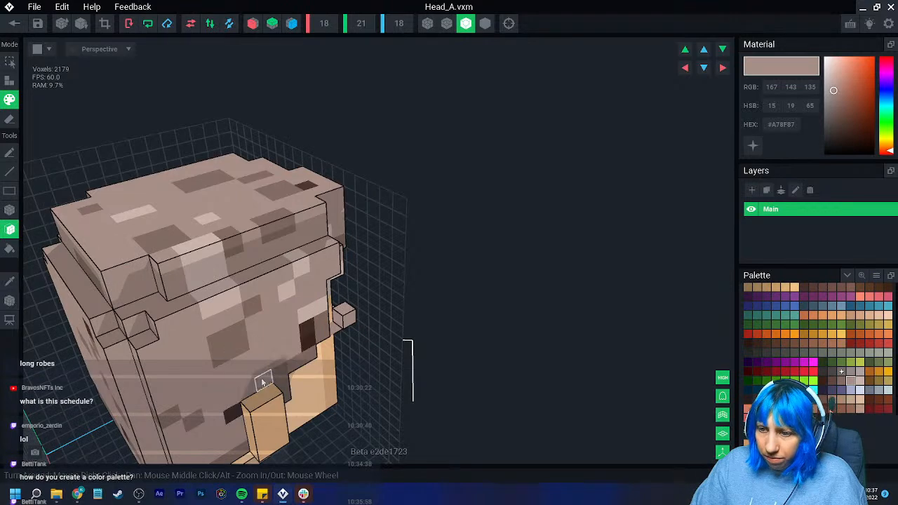
- Fill the last brown hair faces around the right temple and front of the head with #A78F87
right_click_drag(309, 342, 250, 279)
left_click(285, 278)
right_click_drag(189, 283, 243, 290)
left_click(152, 348)
left_click(166, 160)
right_click_drag(155, 228, 76, 245)
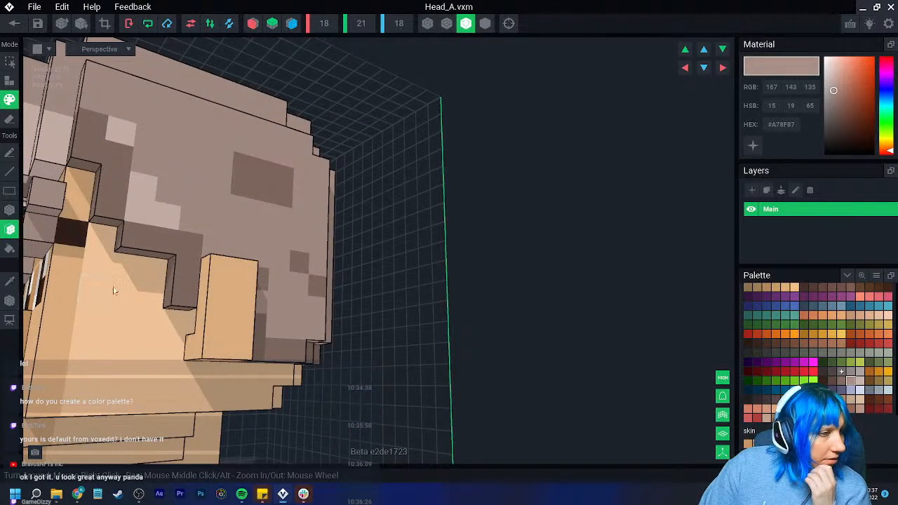
- Sample the skin tone (#F9CC9F) and fill the leftover dark voxel beside the character's left brow
middle_click_drag(146, 270, 212, 260)
scroll(204, 261, "down", 2)
right_click_drag(129, 286, 118, 300)
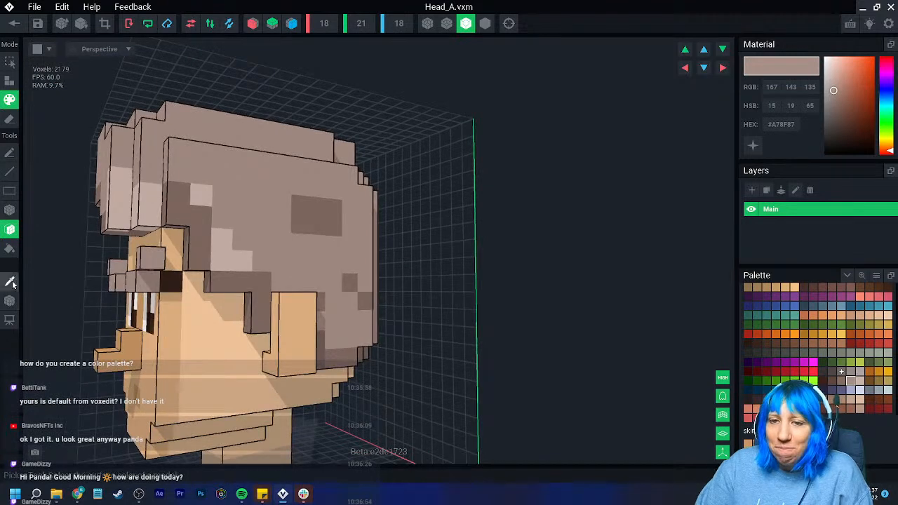
left_click(10, 282)
left_click(181, 329)
left_click(186, 324)
left_click(175, 282)
mouse_move(134, 351)
right_mouse_down()
mouse_move(160, 359)
mouse_move(132, 356)
right_mouse_up()
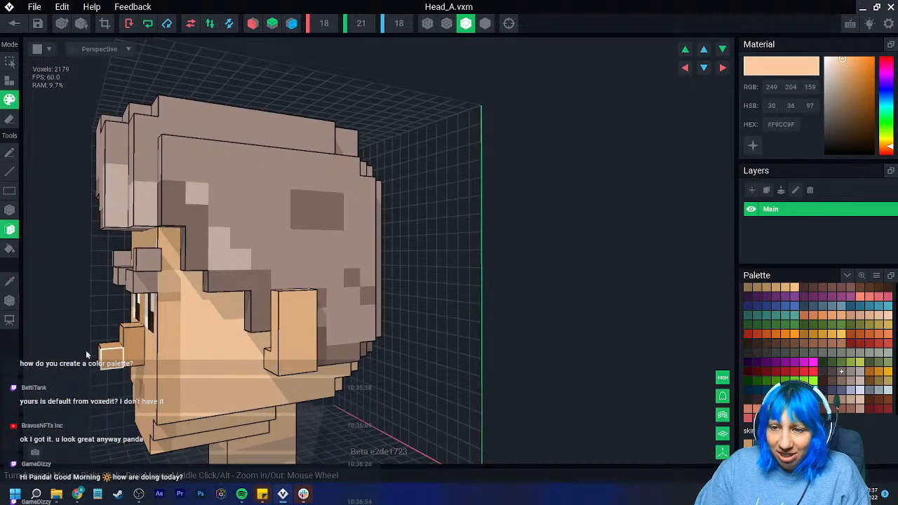
- Sample the skin tone #E5B585 from the cheek and paint the leftover greyish voxel beside the character's right brow
left_click(9, 281)
left_click(167, 325)
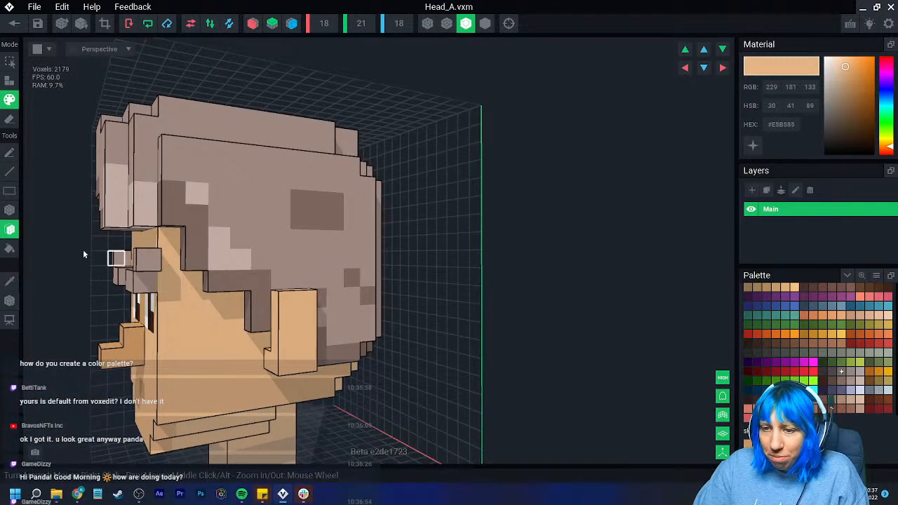
right_click_drag(191, 325, 245, 319)
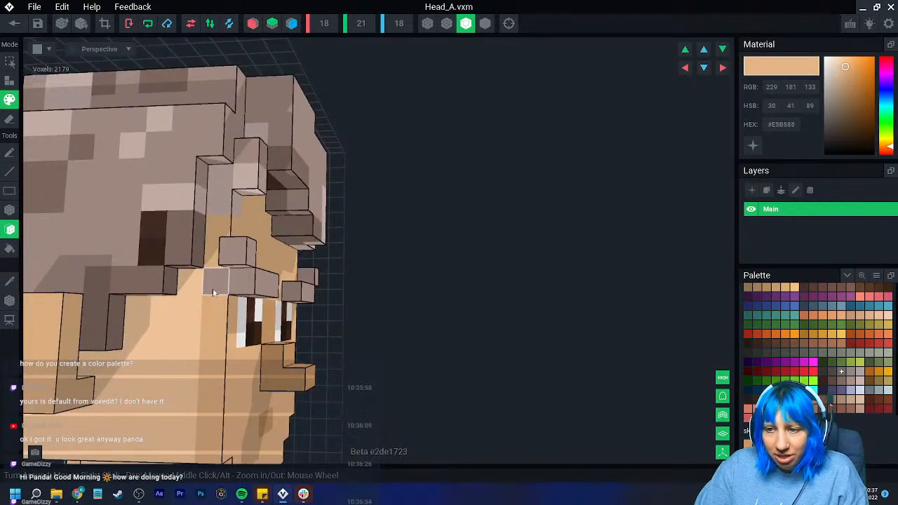
left_click(9, 209)
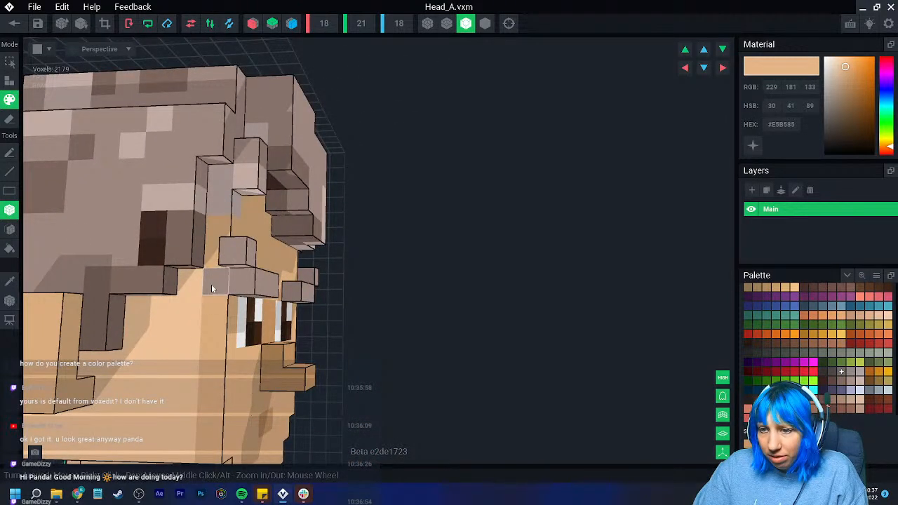
scroll(212, 335, "down", 3)
right_click_drag(207, 341, 45, 320)
left_click(9, 230)
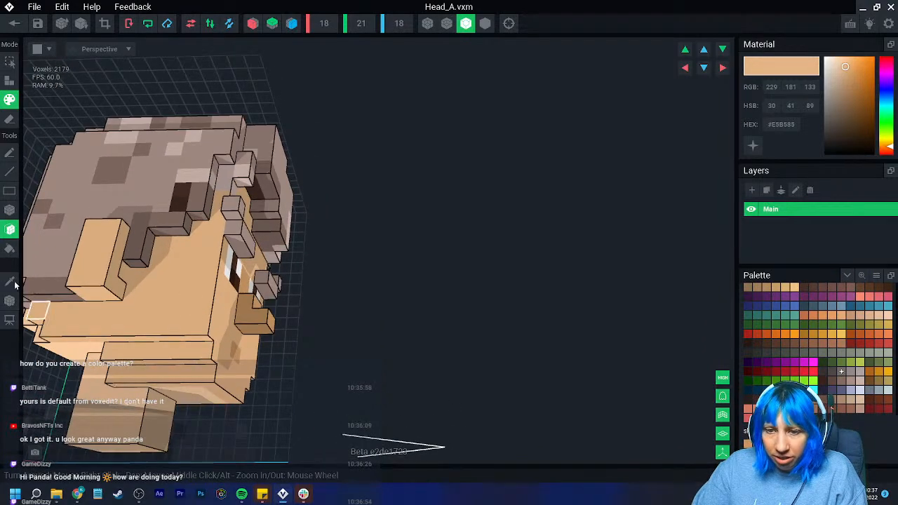
left_click(10, 249)
right_click_drag(351, 400, 182, 420)
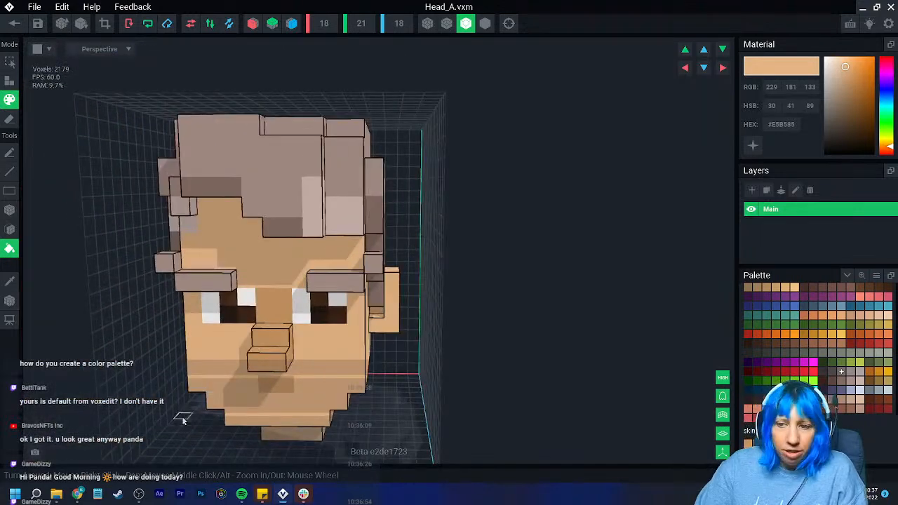
- Erase the dark brown voxels at the front edge of the top of the hair
scroll(217, 395, "down", 1)
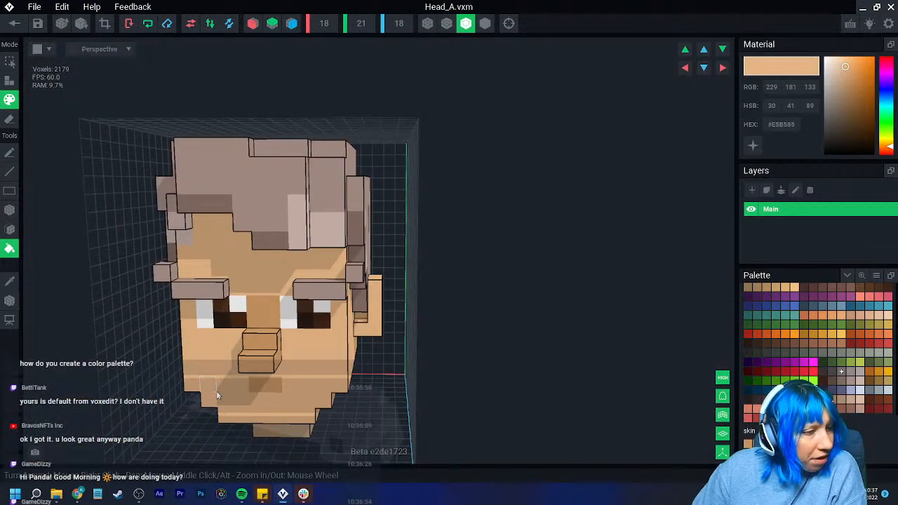
scroll(249, 333, "down", 3)
mouse_move(250, 333)
right_mouse_down()
mouse_move(247, 342)
mouse_move(203, 350)
mouse_move(251, 345)
right_mouse_up()
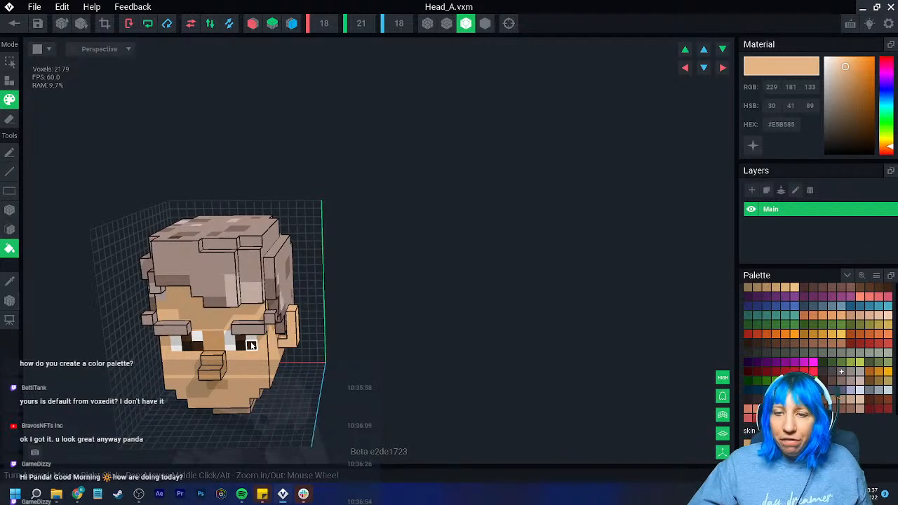
scroll(259, 337, "up", 8)
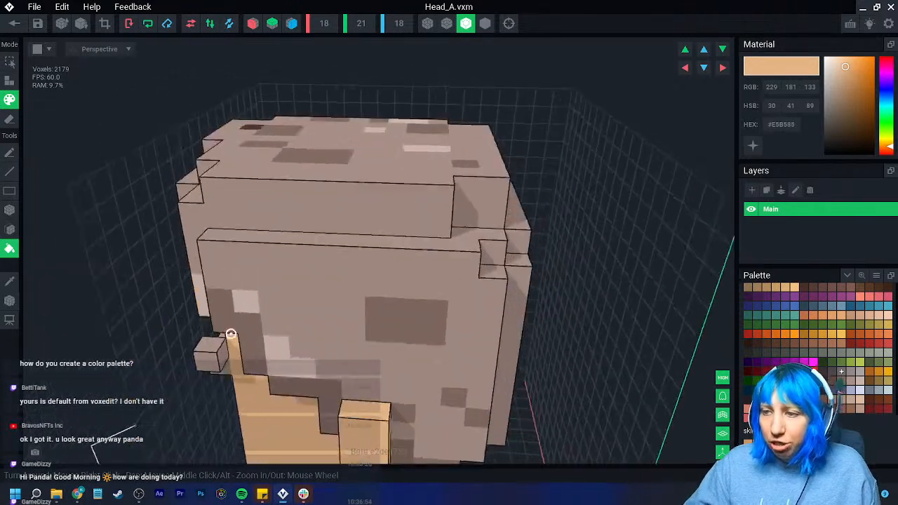
scroll(231, 334, "down", 5)
right_click_drag(231, 334, 220, 306)
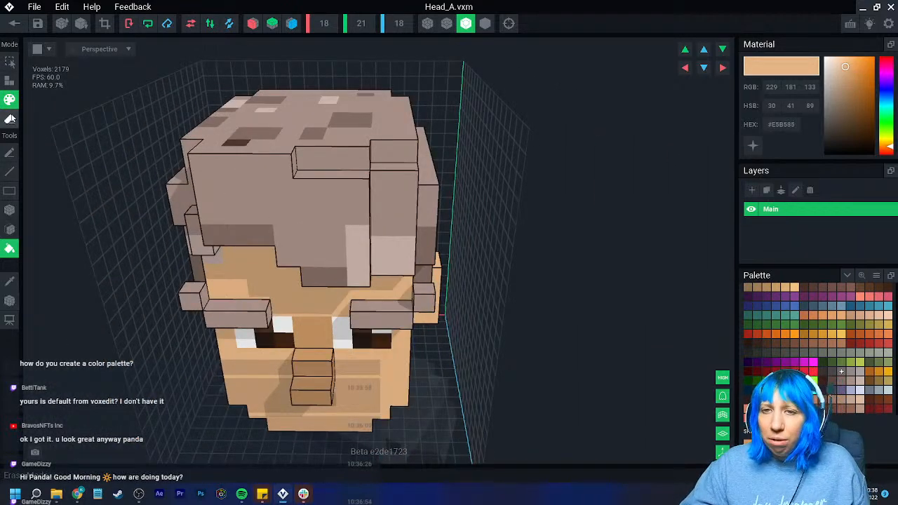
left_click(10, 119)
left_click(11, 210)
mouse_move(226, 174)
right_mouse_down()
mouse_move(222, 164)
mouse_move(174, 183)
right_mouse_up()
- Sample the highlight #CBB4AC from the hair and paint the dark voxels exposed in the new gap at the front
left_click(10, 99)
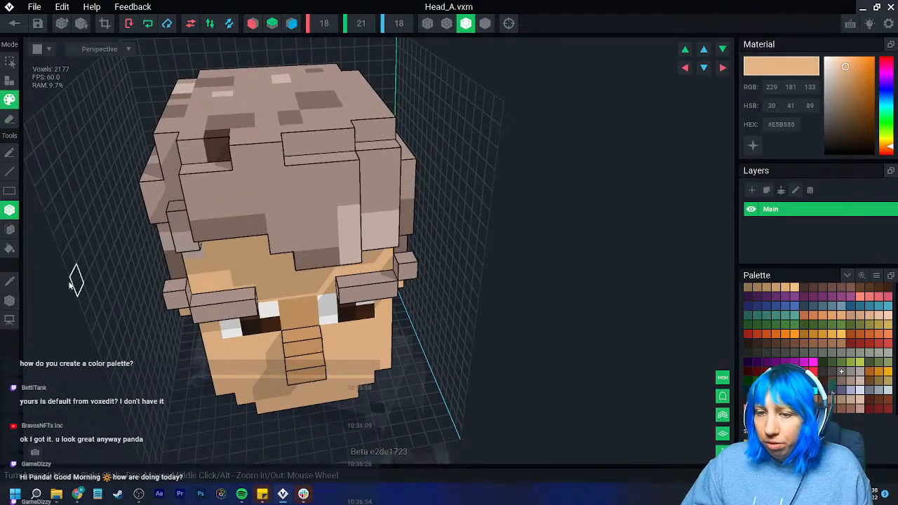
left_click(9, 281)
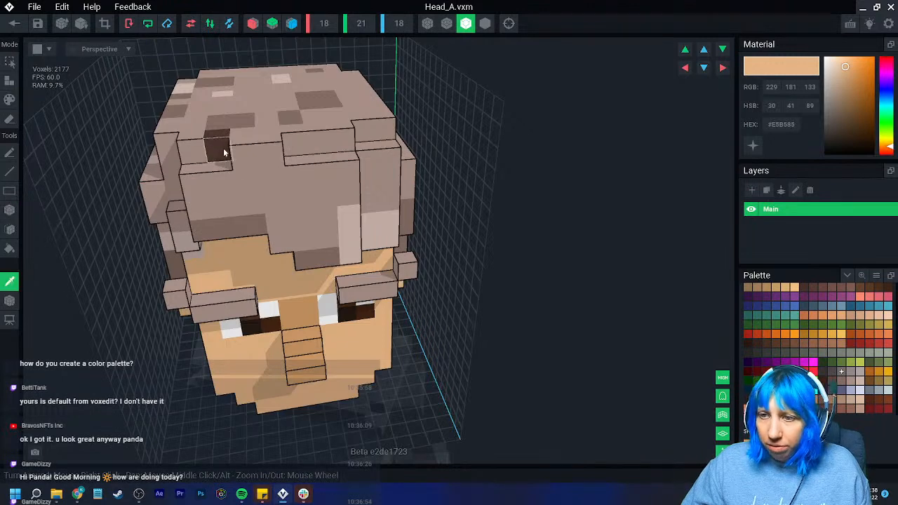
left_click(221, 97)
right_click_drag(224, 151, 259, 239)
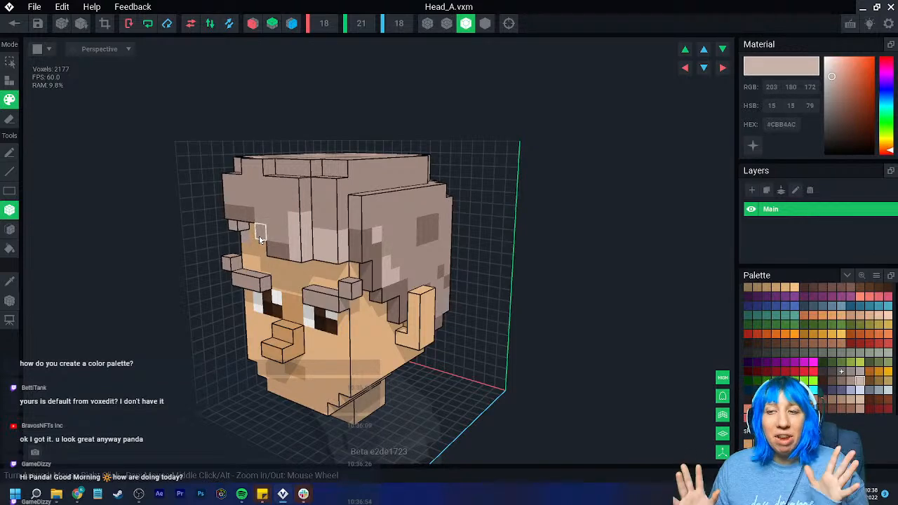
- Try building out the hair above the ear with attached #A78F87 voxels
mouse_move(254, 236)
right_mouse_down()
mouse_move(214, 272)
mouse_move(202, 270)
right_mouse_up()
left_click(10, 280)
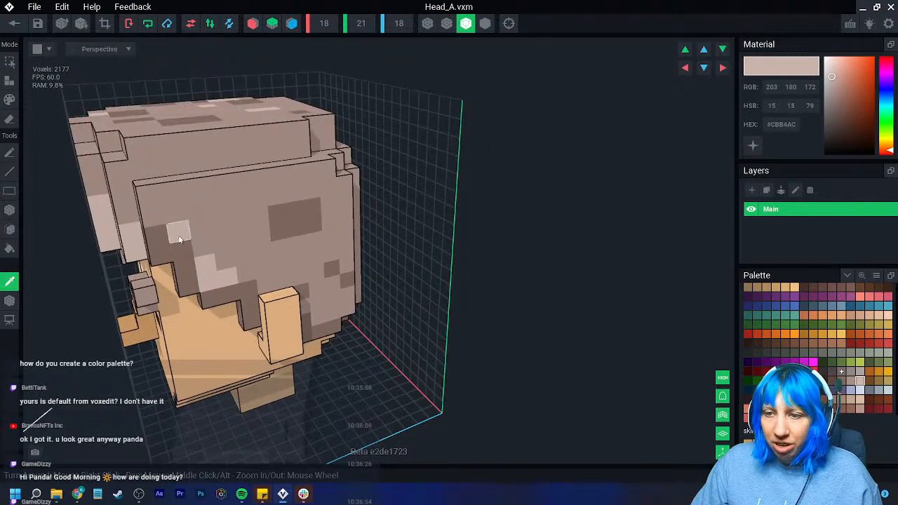
left_click(225, 204)
left_click(10, 80)
right_click_drag(265, 205, 224, 196)
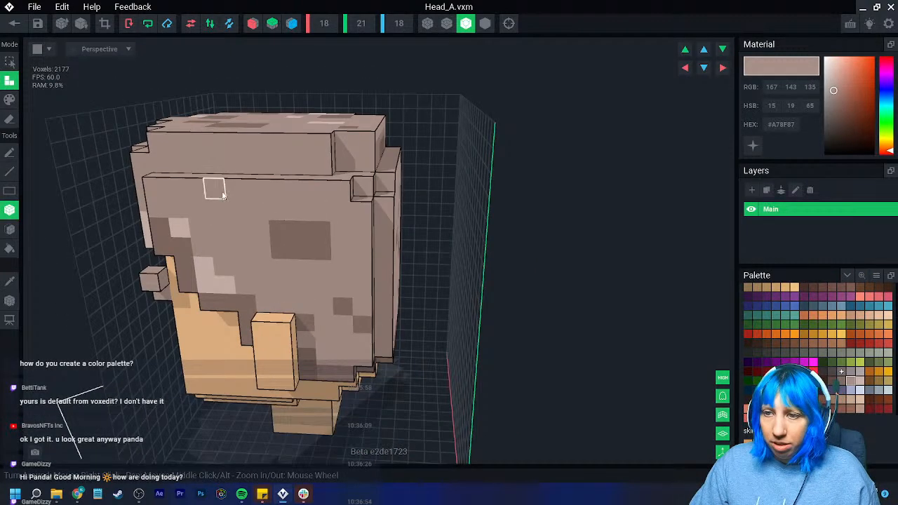
left_click_drag(224, 197, 270, 224)
left_click(322, 83)
right_click_drag(263, 179, 221, 195)
left_click_drag(221, 198, 258, 195)
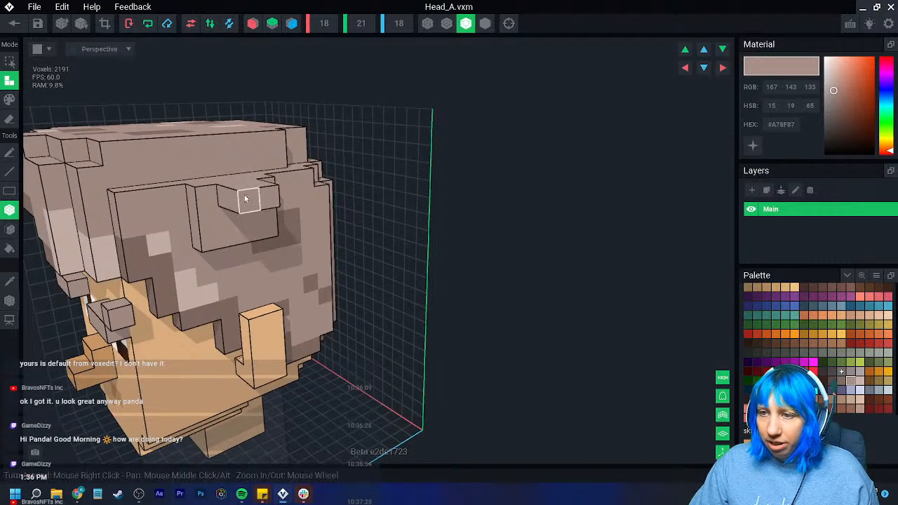
right_click_drag(243, 199, 254, 184)
left_click_drag(251, 184, 241, 203)
right_click_drag(243, 206, 232, 243)
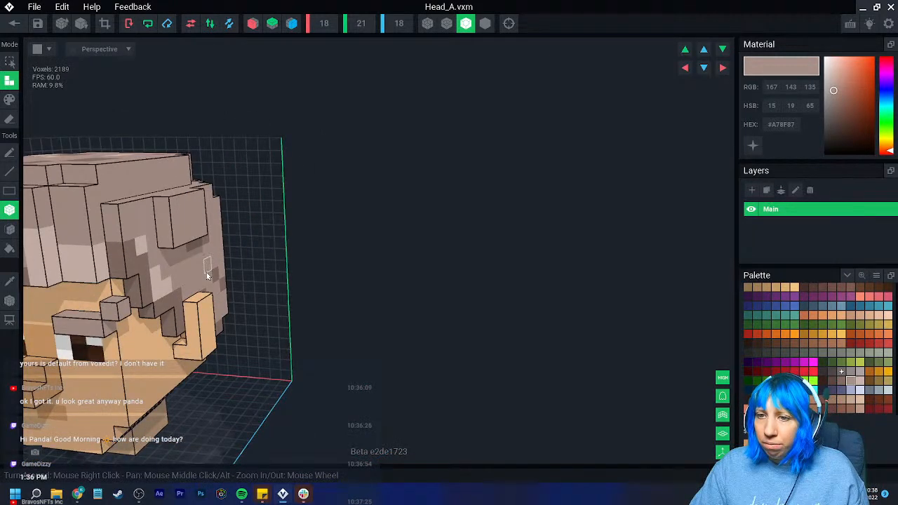
key("ctrl+z")
key("ctrl+z")
- Crop the head's volume to fit its voxels and return to the character project, keeping the changes
right_click_drag(206, 272, 255, 288)
scroll(255, 287, "down", 1)
left_click(102, 25)
right_click_drag(185, 169, 199, 229)
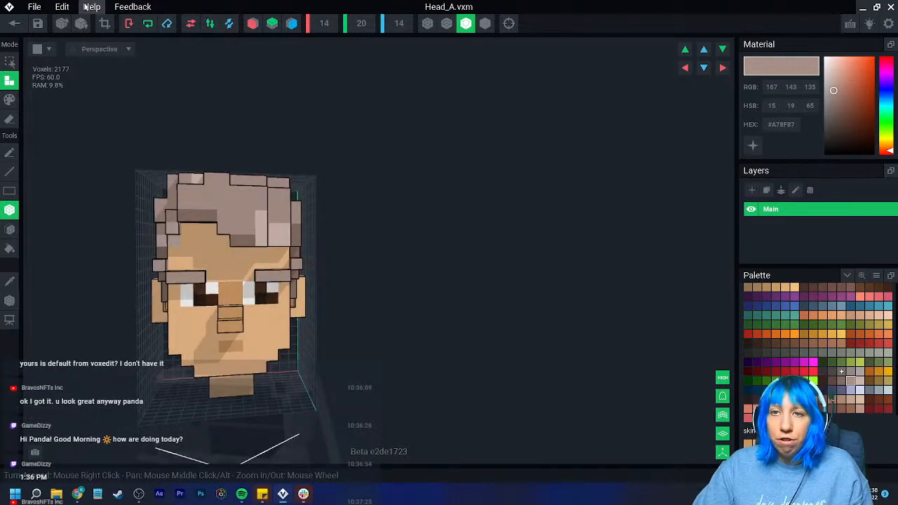
left_click(14, 23)
left_click(350, 180)
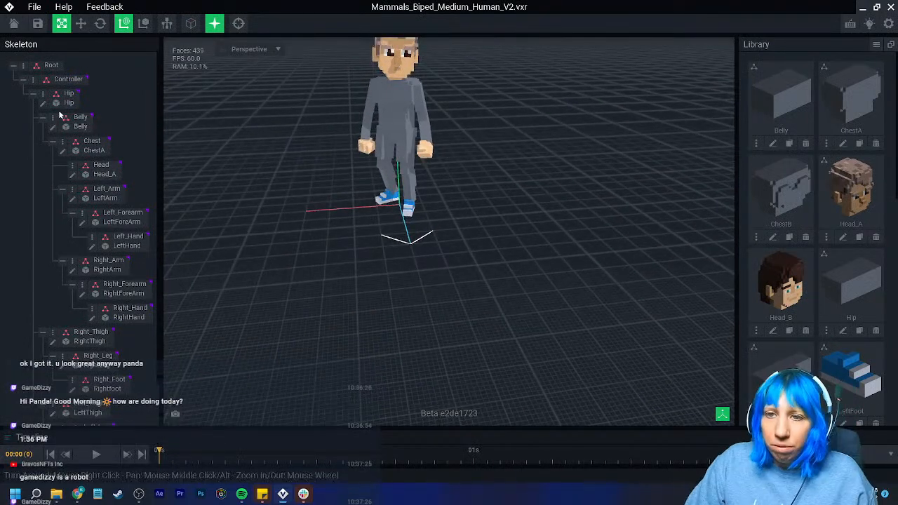
left_click(72, 176)
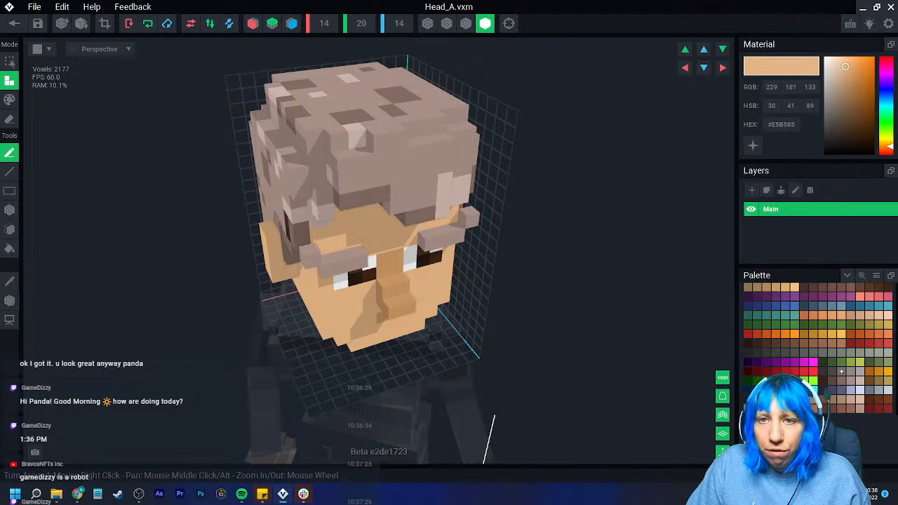
left_click(15, 24)
left_click(344, 181)
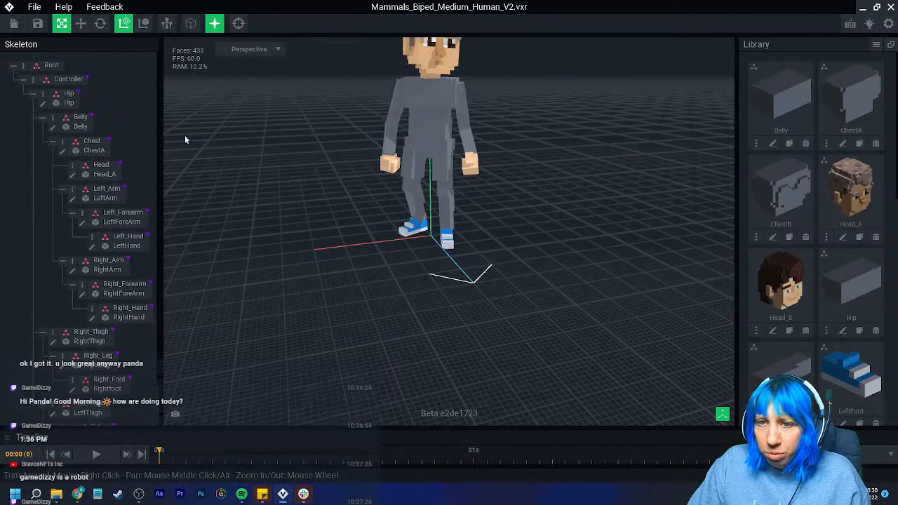
- Open the ChestA model for editing and flood-fill the whole chest with the skin tone #E5B585
left_click(63, 150)
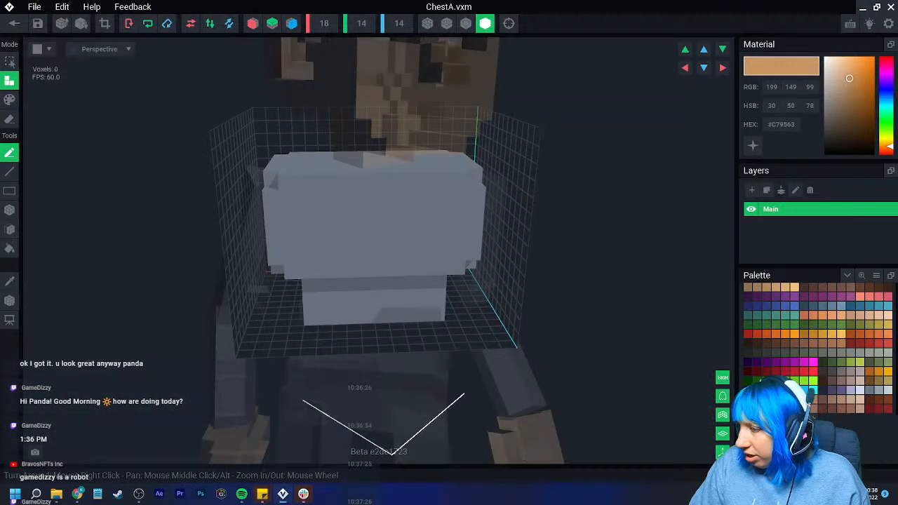
left_click(794, 288)
left_click(9, 100)
left_click(10, 249)
left_click(368, 241)
mouse_move(368, 242)
right_mouse_down()
mouse_move(440, 297)
mouse_move(495, 307)
right_mouse_up()
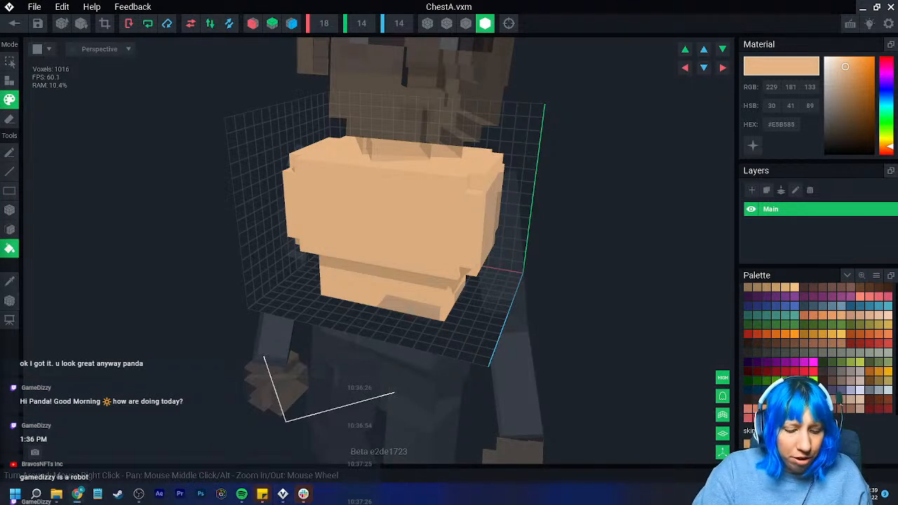
- Choose the grey-blue #96A4AE, enable X-axis mirroring and box-paint both shoulders and outer sides of the chest
left_click(841, 306)
left_click(879, 389)
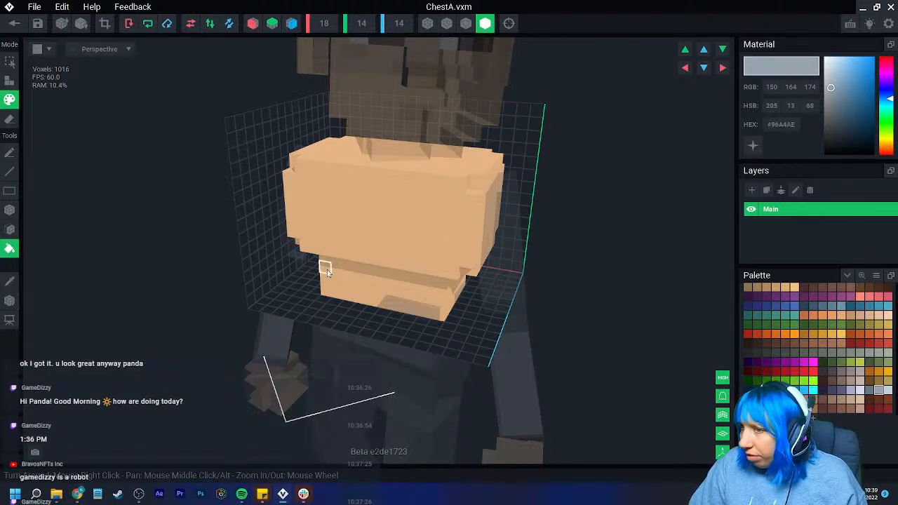
left_click(9, 211)
mouse_move(288, 239)
right_mouse_down()
mouse_move(439, 297)
mouse_move(466, 333)
right_mouse_up()
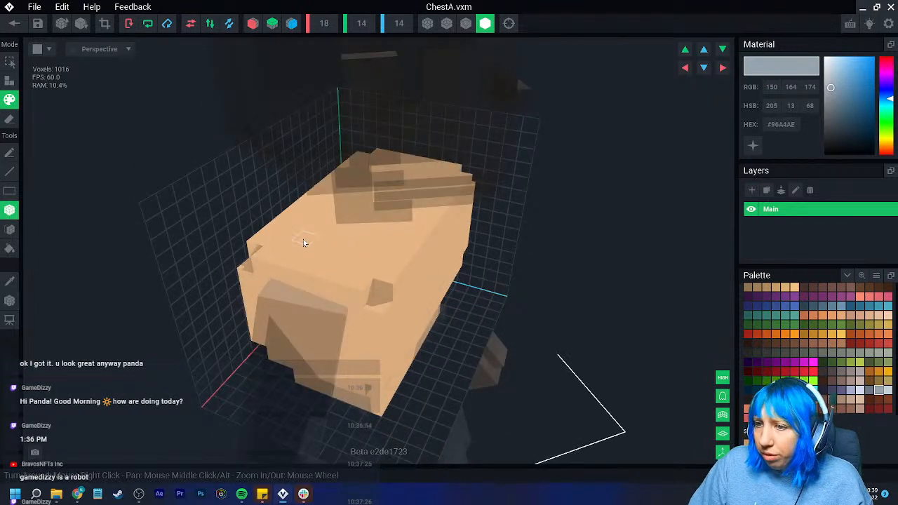
left_click_drag(279, 231, 363, 381)
right_click_drag(363, 381, 390, 254)
left_click(252, 24)
left_click_drag(393, 266, 414, 301)
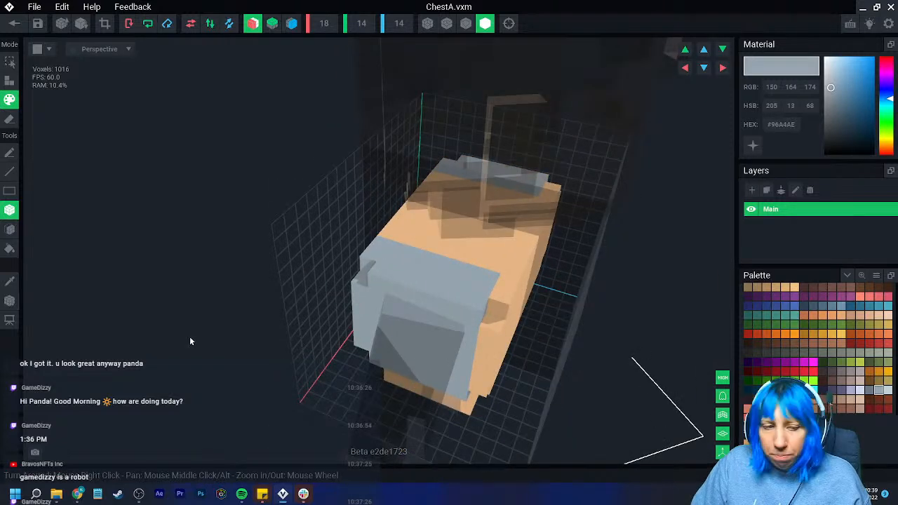
- Box-paint mirrored #96A4AE straps from the shoulders down the front of the chest, stepping inward at their lower ends
mouse_move(169, 300)
right_mouse_down()
mouse_move(165, 294)
mouse_move(203, 285)
right_mouse_up()
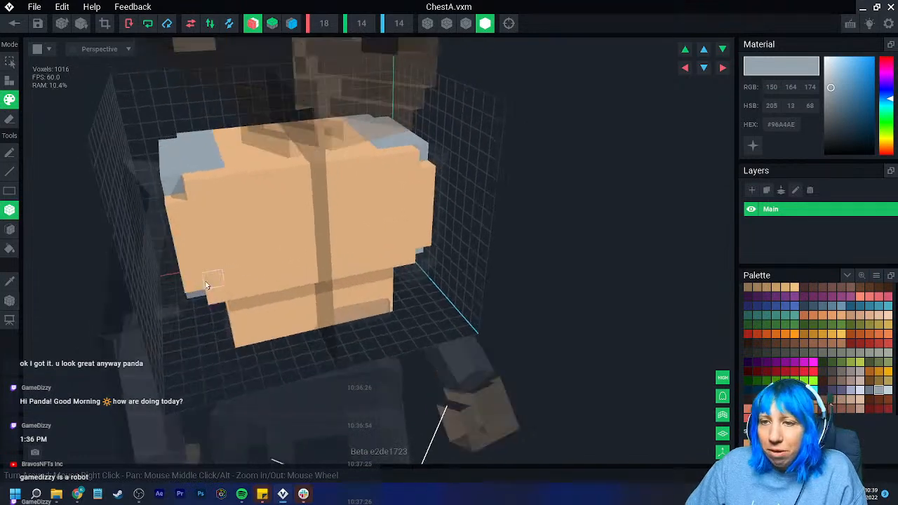
mouse_move(196, 188)
left_mouse_down()
mouse_move(220, 193)
mouse_move(223, 253)
left_mouse_up()
right_click_drag(223, 252, 245, 232)
left_click(245, 225)
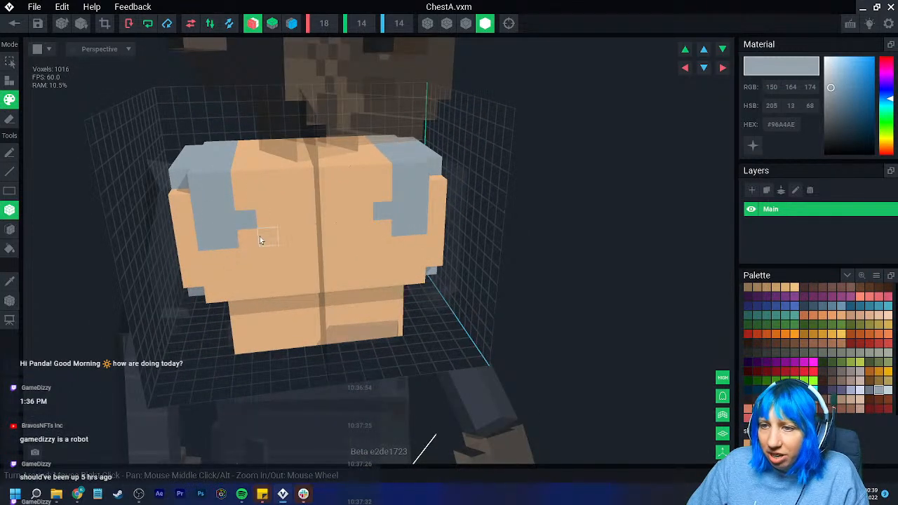
- Paint #96A4AE across the upper chest and narrow the neckline, leaving a small stepped skin-toned V at the neck
left_click_drag(293, 242, 320, 239)
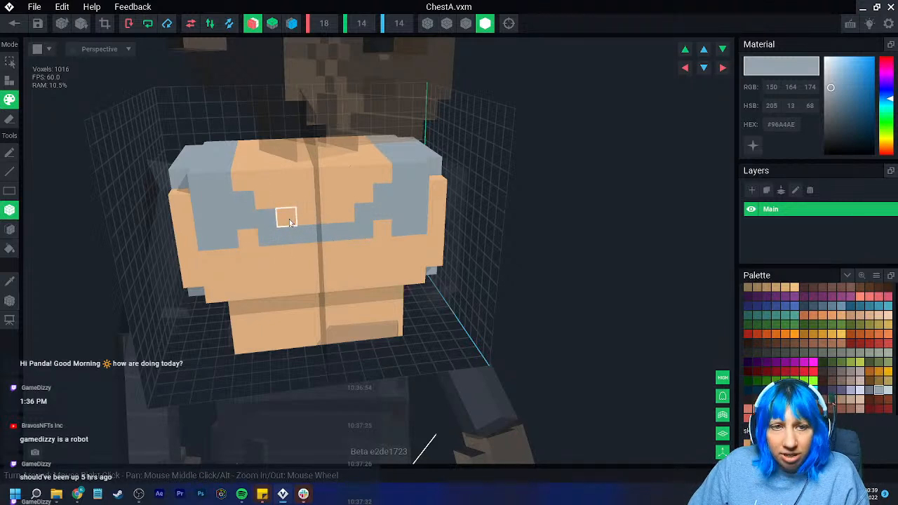
left_click(307, 216)
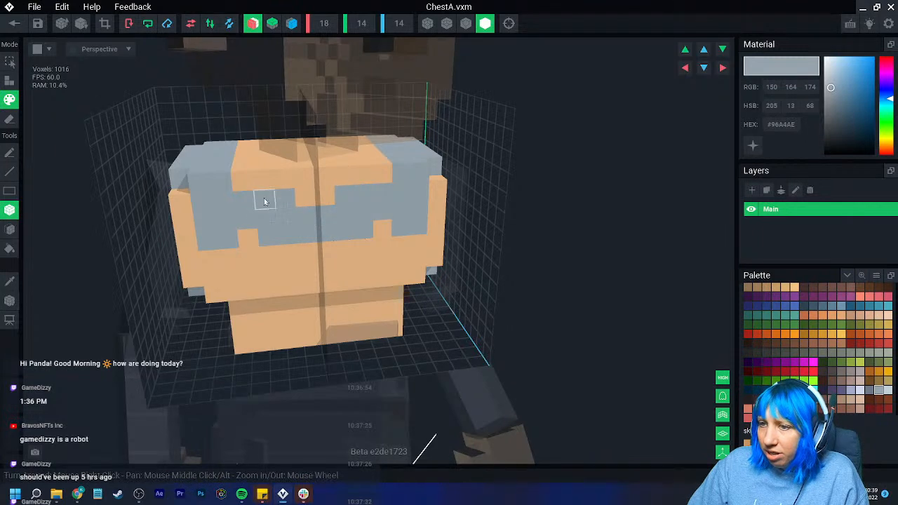
left_click(248, 182)
right_click_drag(247, 200, 251, 187)
mouse_move(246, 158)
left_mouse_down()
mouse_move(246, 116)
mouse_move(304, 90)
mouse_move(270, 86)
mouse_move(248, 92)
mouse_move(249, 103)
left_mouse_up()
- Box-paint the central front of the chest #96A4AE down to the step above the waist
mouse_move(354, 270)
right_mouse_down()
mouse_move(332, 164)
mouse_move(353, 197)
right_mouse_up()
mouse_move(234, 238)
left_mouse_down()
mouse_move(241, 284)
mouse_move(260, 260)
mouse_move(323, 296)
left_mouse_up()
right_click_drag(323, 297, 237, 323)
- Attach blocks of #96A4AE voxels to the front and sides of the waist to thicken the lower torso
left_click(11, 82)
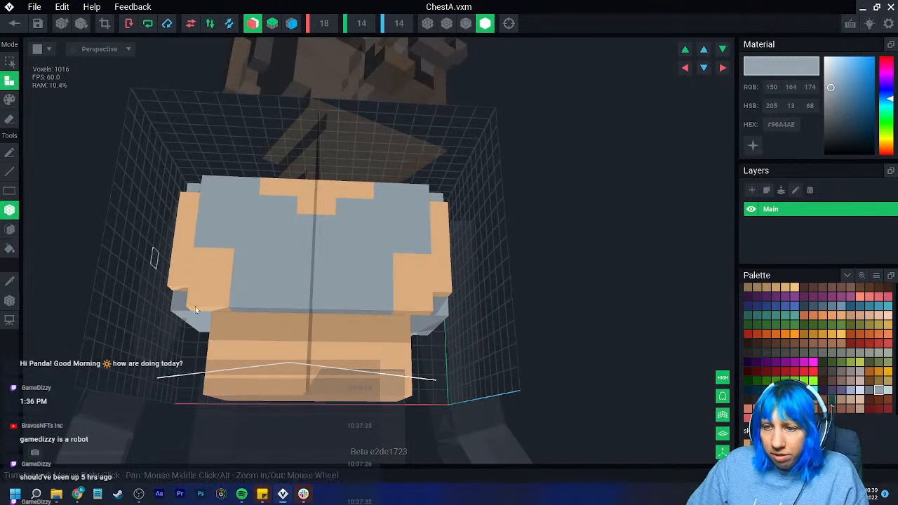
left_click_drag(247, 328, 342, 386)
right_click_drag(267, 393, 249, 343)
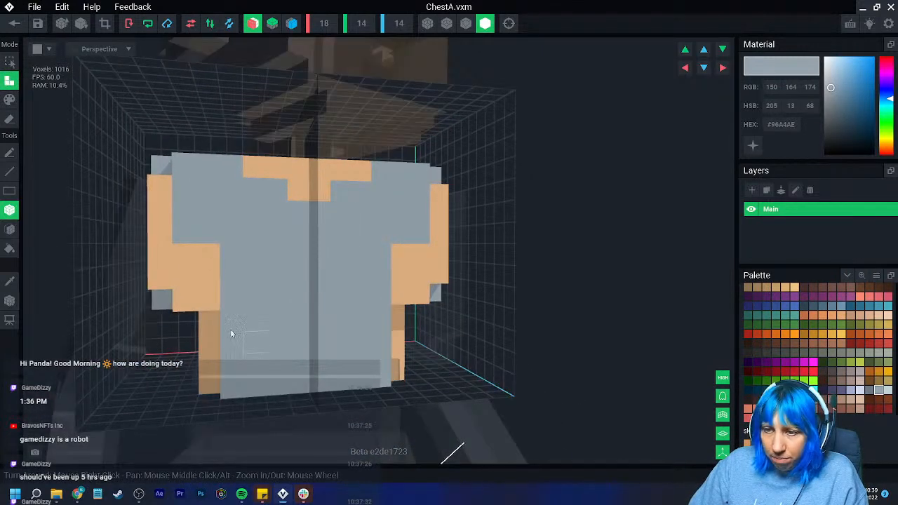
left_click_drag(207, 328, 211, 389)
right_click_drag(211, 388, 235, 372)
right_click_drag(135, 341, 169, 288)
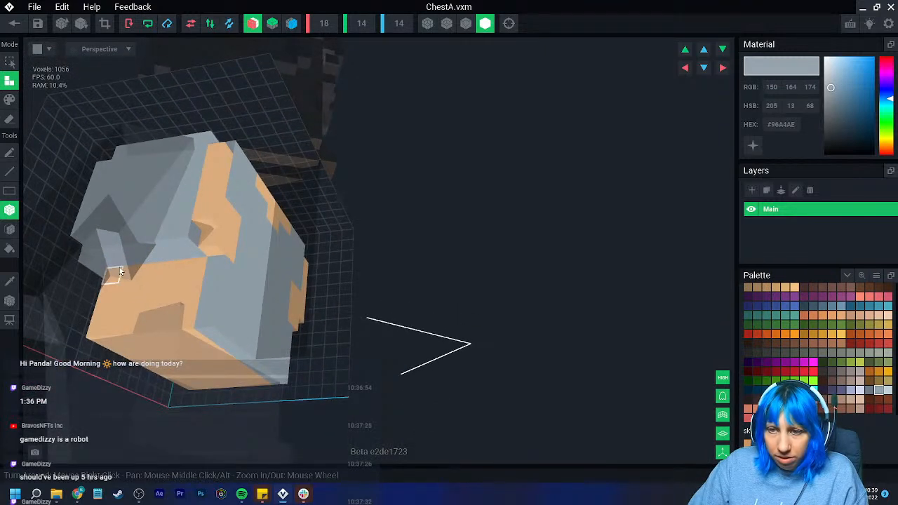
left_click_drag(118, 275, 182, 327)
right_click_drag(182, 327, 181, 326)
- Paint the remaining skin-toned patches on the chest's front by face with #96A4AE, and display the model with edge outlines
left_click(11, 230)
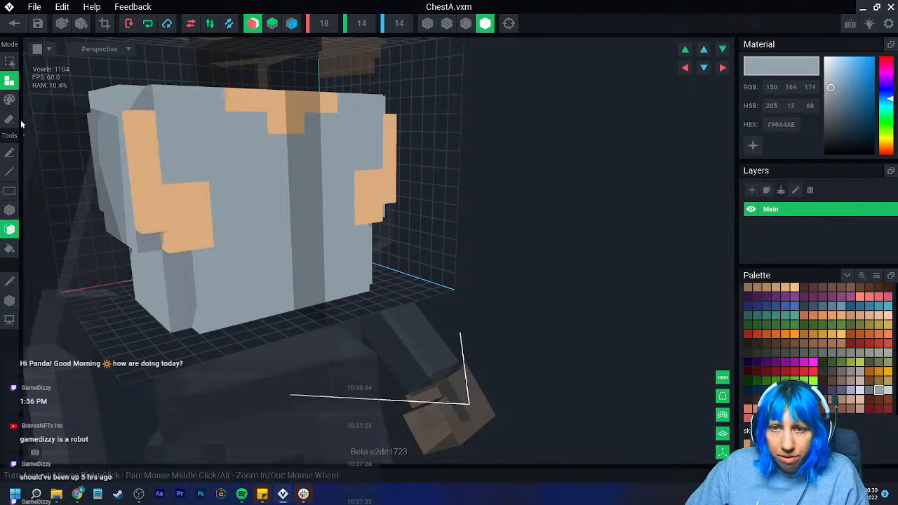
left_click(11, 100)
left_click(170, 203)
left_click(466, 24)
mouse_move(236, 233)
right_mouse_down()
mouse_move(255, 313)
mouse_move(225, 300)
mouse_move(281, 351)
mouse_move(253, 363)
mouse_move(247, 329)
right_mouse_up()
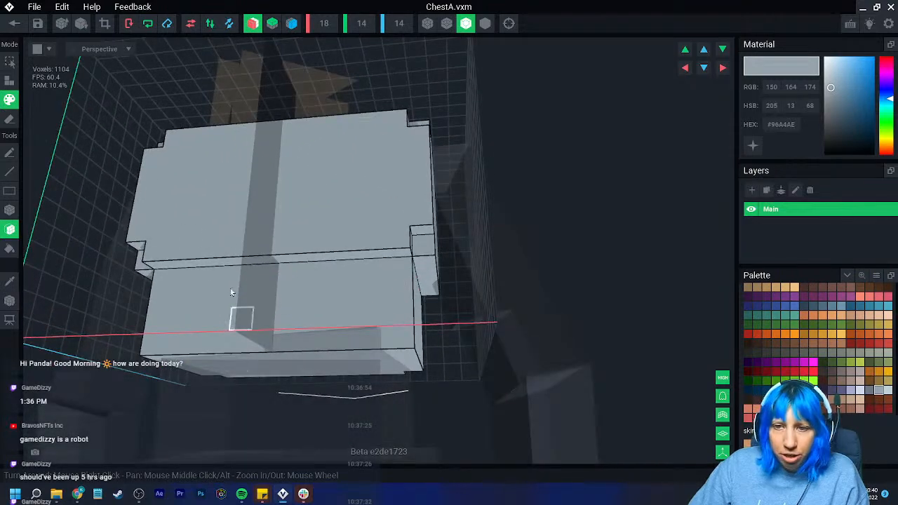
- Attach a block of #96A4AE voxels across the back of the waist to thicken the lower torso
left_click(10, 211)
left_click(10, 81)
left_click_drag(164, 280, 368, 342)
right_click_drag(368, 341, 421, 347)
scroll(421, 346, "up", 5)
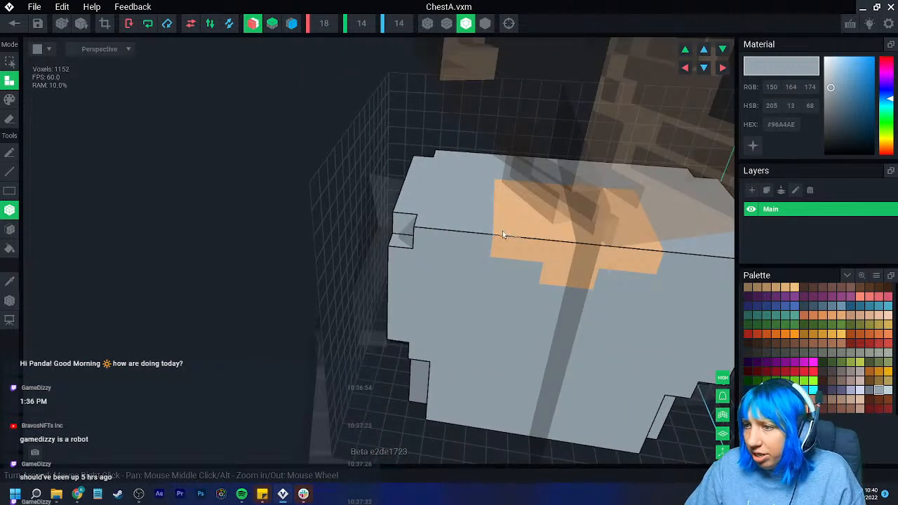
- Attach a raised strip of voxels along each side of the neck opening on top of the chest
left_click_drag(488, 188, 485, 232)
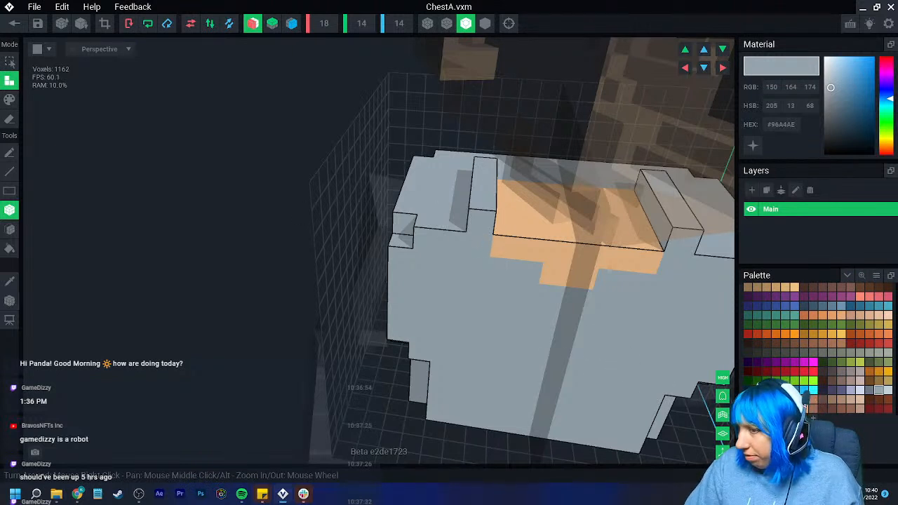
key("ctrl+z")
left_click_drag(490, 184, 490, 186)
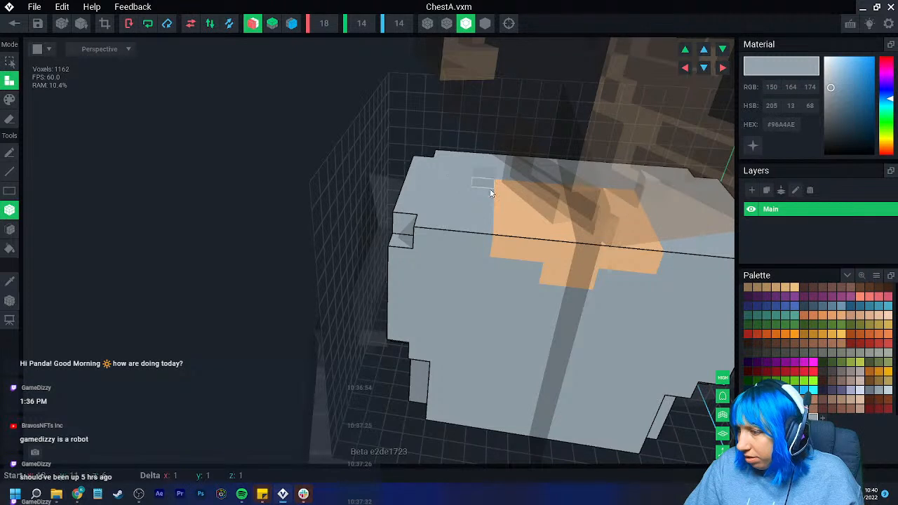
left_click_drag(491, 230, 491, 231)
- Set the material to #7A8A96 and attach mirrored collar blocks stepping down along the front neckline to its centre
left_click_drag(830, 92, 833, 96)
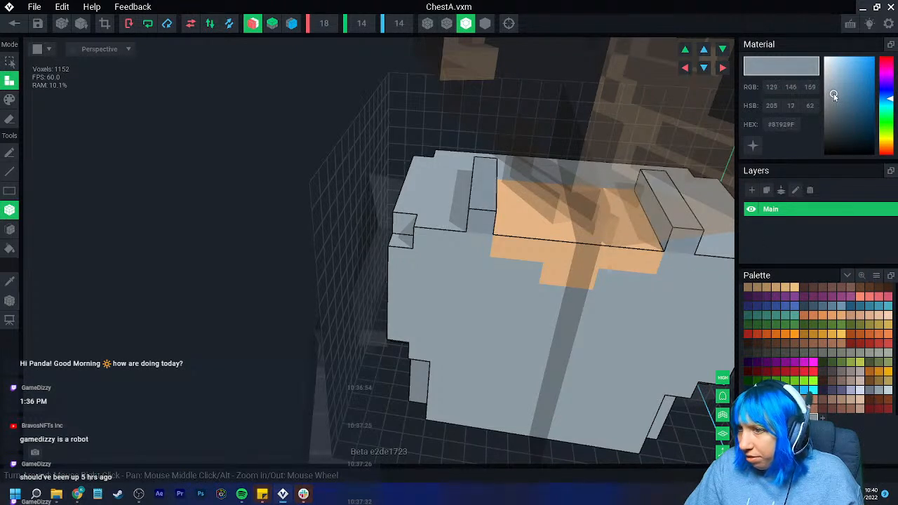
left_click(479, 250)
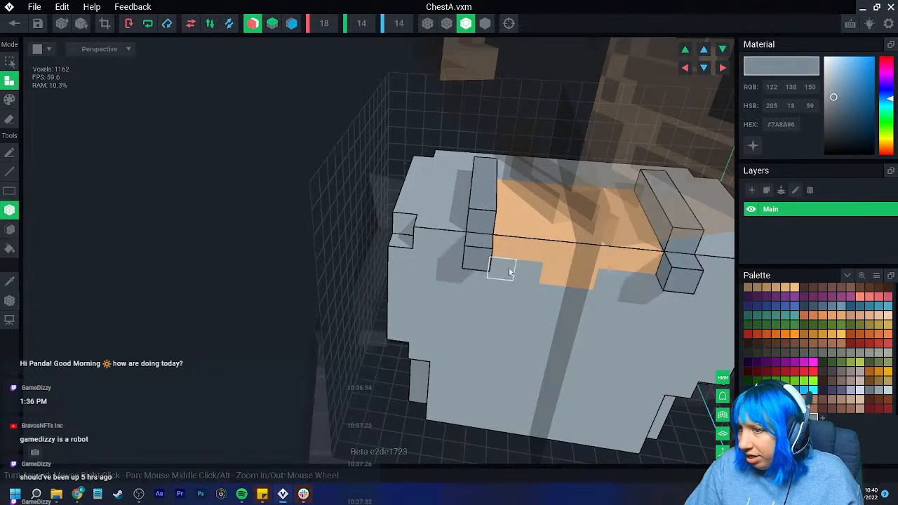
left_click(499, 266)
left_click(531, 281)
left_click(551, 297)
mouse_move(569, 303)
right_mouse_down()
mouse_move(529, 307)
mouse_move(347, 240)
mouse_move(190, 201)
right_mouse_up()
- Switch to painting voxels with the dark color #363131 on the chest's front, keeping the X mirror active
left_click(10, 100)
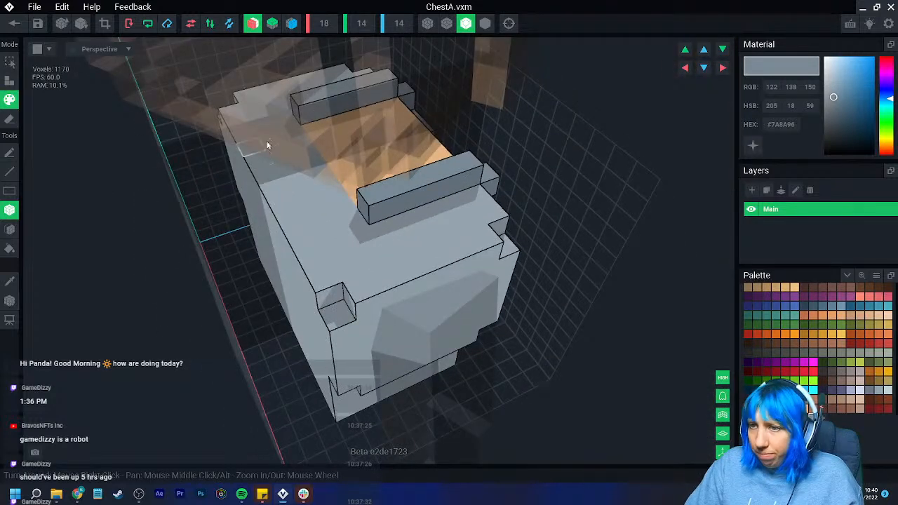
right_click_drag(370, 248, 213, 184)
scroll(419, 301, "down", 3)
right_click_drag(419, 301, 416, 297)
scroll(416, 307, "up", 3)
middle_click_drag(417, 307, 405, 253)
right_click_drag(449, 314, 460, 278)
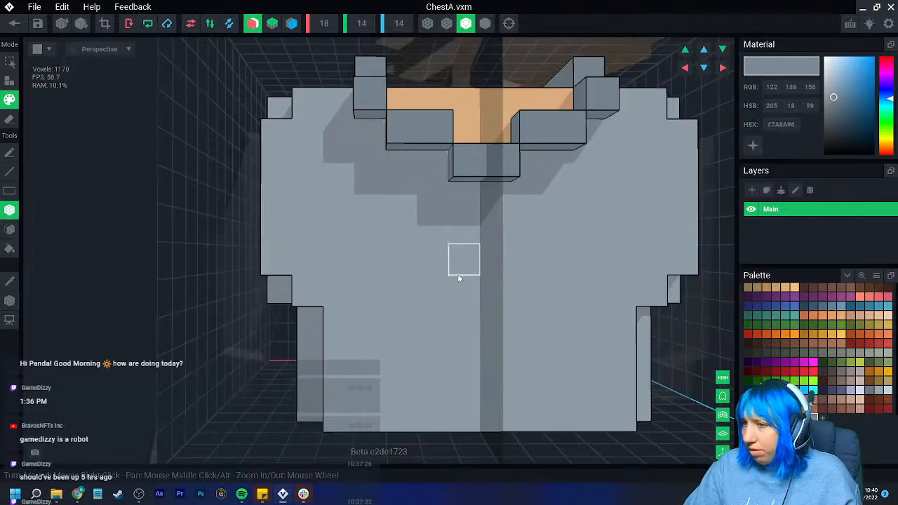
left_click(824, 370)
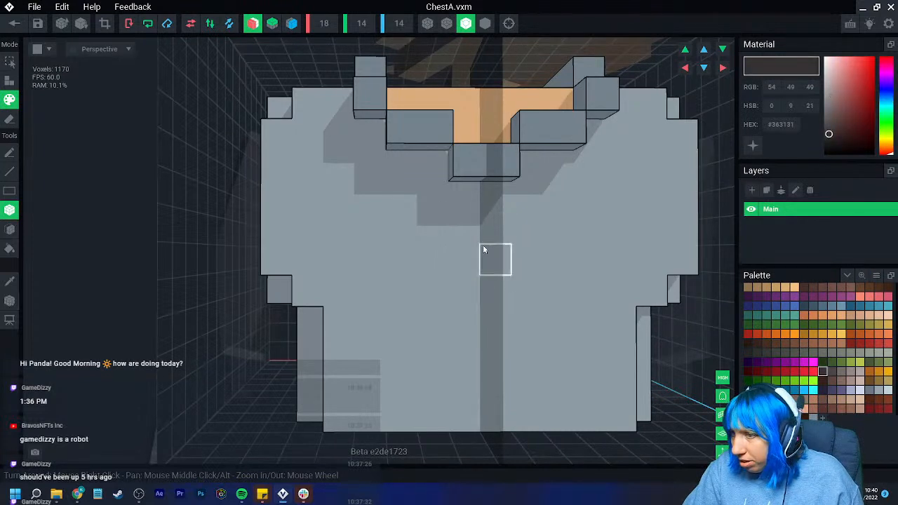
left_click(253, 24)
- Try to paint #363131 button marks down the chest's front centre line, starting a little below the collar
left_click(493, 249)
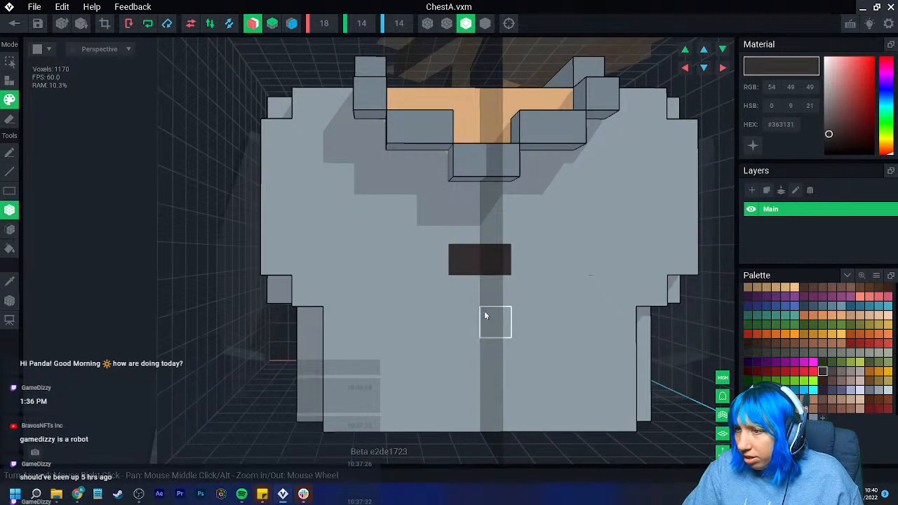
left_click(484, 312)
left_click(473, 398)
right_click_drag(470, 417, 455, 315)
key("ctrl+z")
key("ctrl+z")
key("ctrl+z")
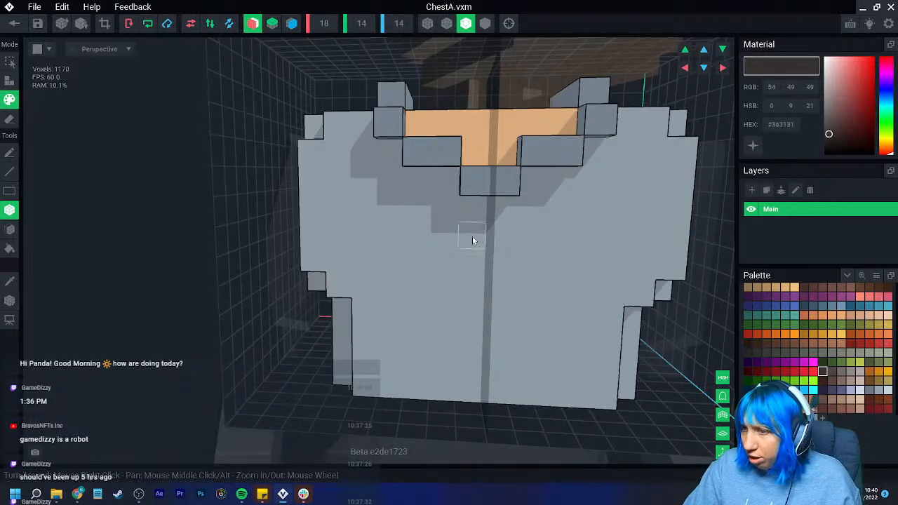
- Paint evenly spaced #363131 button marks down the chest's front centre from just below the collar, and sample #96A4AE from the back
left_click(468, 289)
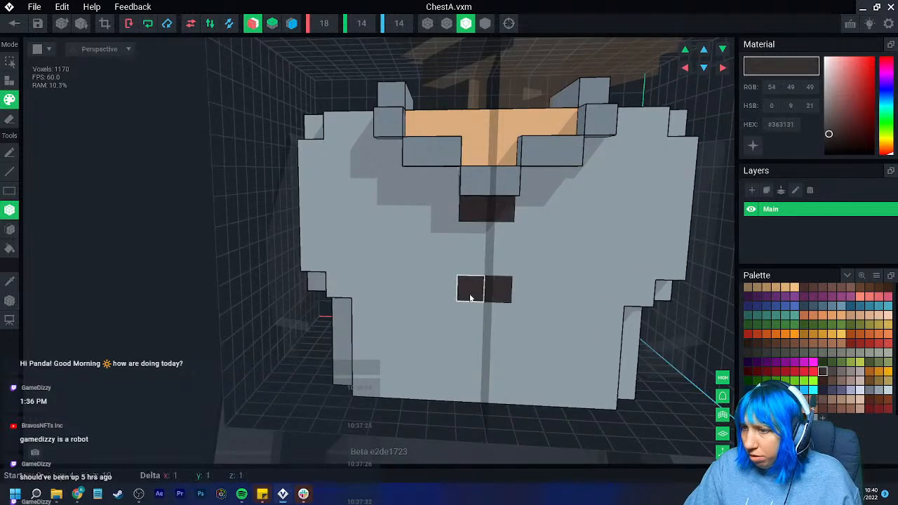
left_click(467, 364)
right_click_drag(380, 414, 242, 251)
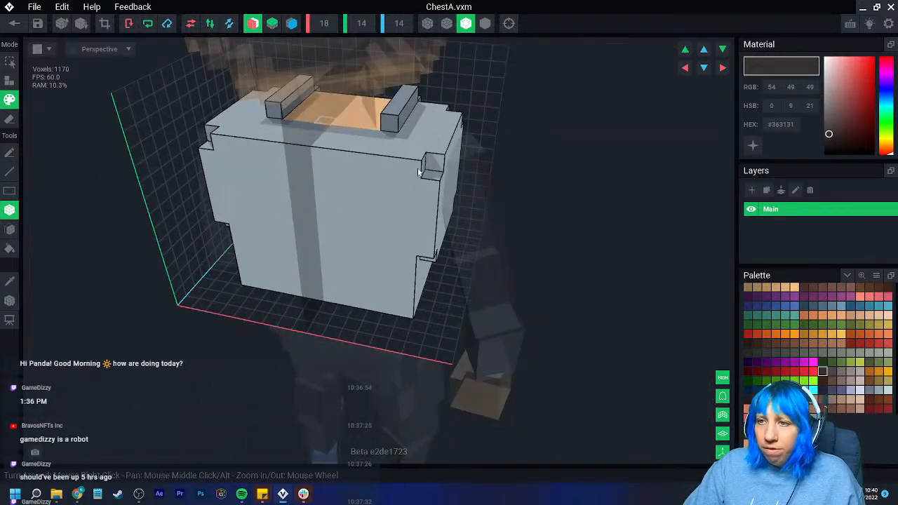
left_click(9, 281)
left_click(384, 220)
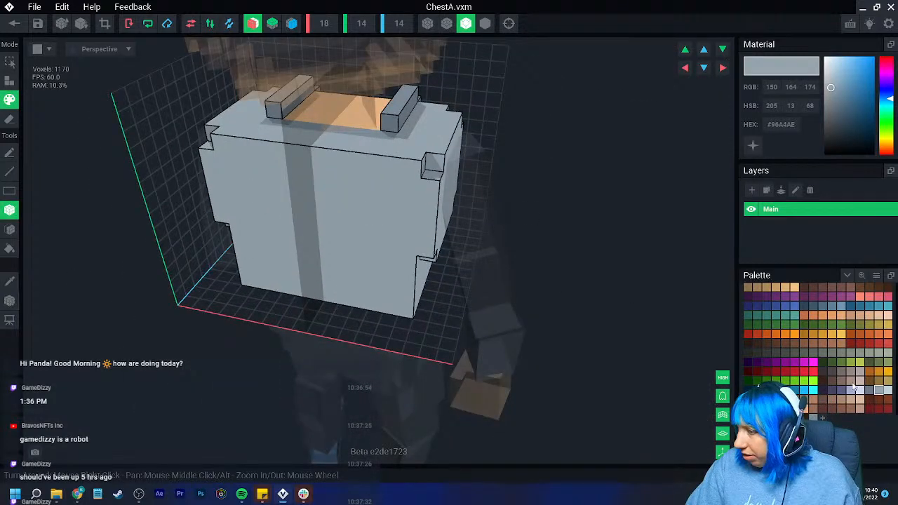
- Crop the chest's volume to fit its voxels and close ChestA.vxm with the changes saved
left_click(105, 25)
left_click(15, 24)
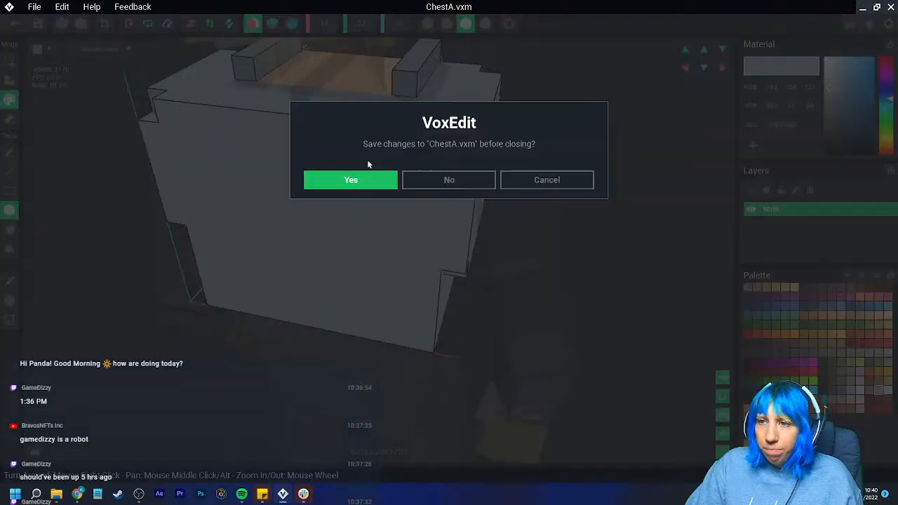
left_click(351, 180)
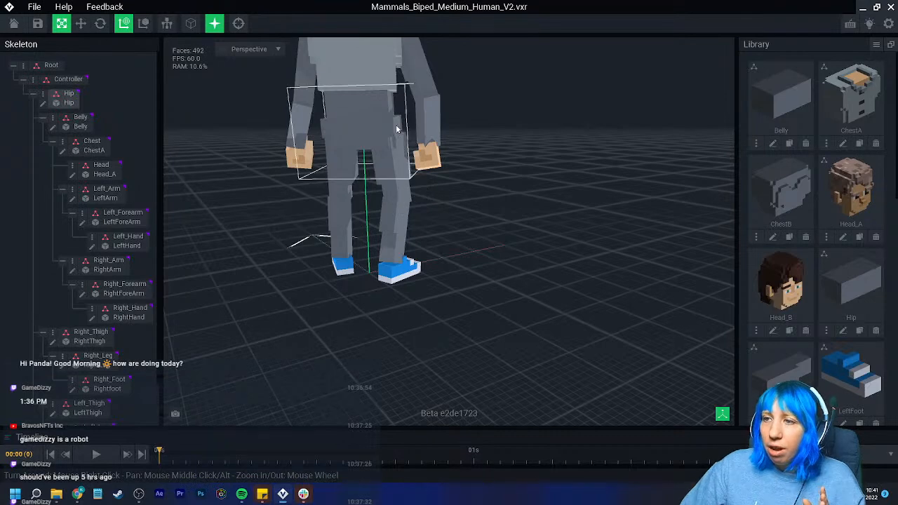
- Open the Belly for editing and recolor the whole block #96A4AE, displaying it with edge outlines
middle_click_drag(396, 124, 405, 159)
right_click_drag(404, 158, 459, 131)
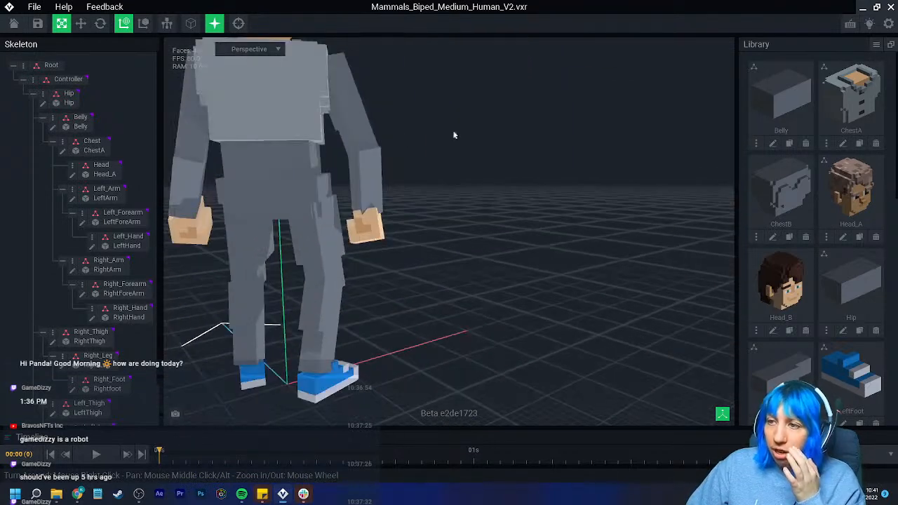
left_click(56, 128)
mouse_move(369, 217)
right_mouse_down()
mouse_move(402, 227)
mouse_move(395, 220)
mouse_move(531, 171)
right_mouse_up()
middle_click_drag(531, 171, 484, 268)
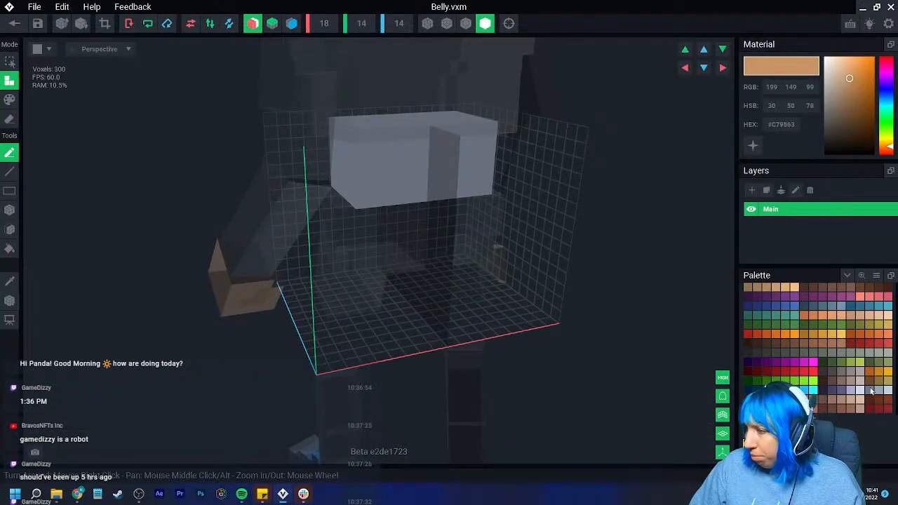
left_click(10, 100)
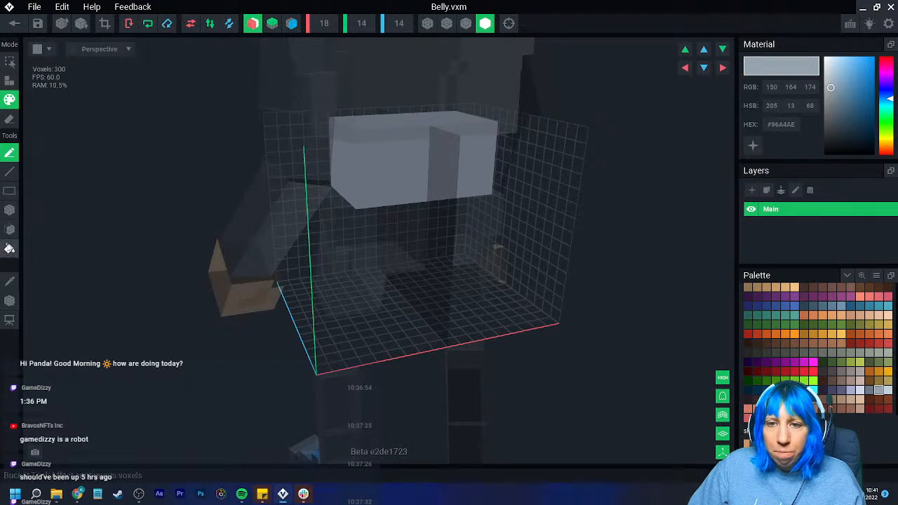
left_click(10, 229)
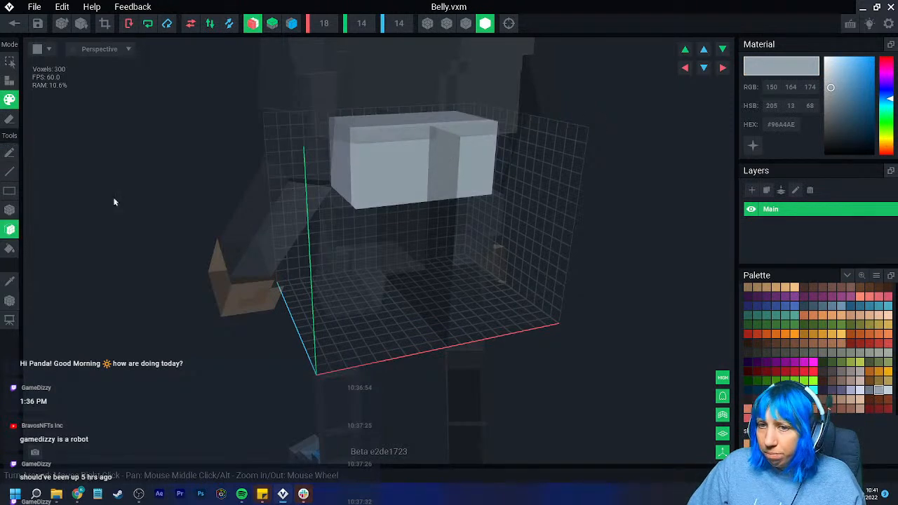
left_click(10, 249)
left_click(466, 23)
- Attach a one-voxel layer of #96A4AE by face to the belly's front, back and sides
left_click(10, 81)
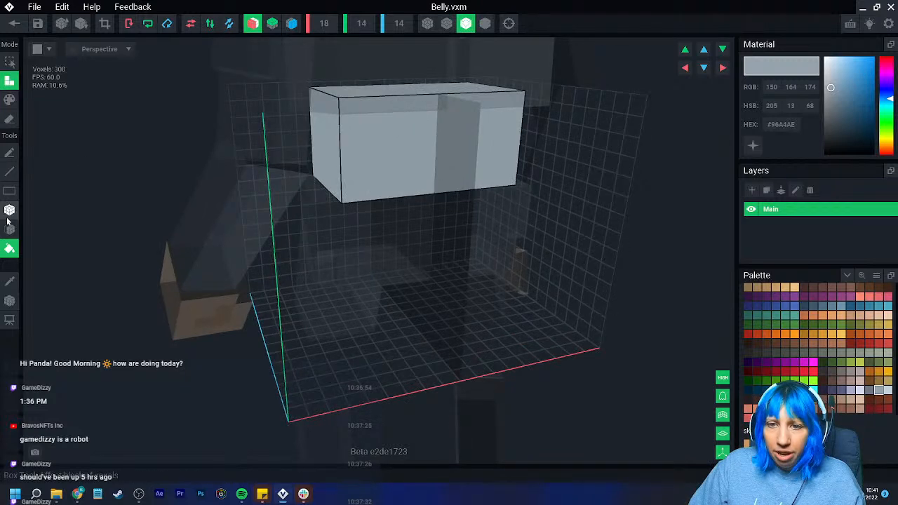
left_click(10, 229)
mouse_move(175, 203)
right_mouse_down()
mouse_move(425, 148)
mouse_move(394, 170)
mouse_move(419, 164)
right_mouse_up()
left_click(427, 165)
left_click(416, 222)
mouse_move(417, 222)
right_mouse_down()
mouse_move(421, 245)
mouse_move(432, 223)
right_mouse_up()
- Attach one #96A4AE layer by face to the belly's underside, and close Belly.vxm with the changes saved
left_click(10, 210)
right_click_drag(350, 304, 375, 326)
scroll(359, 289, "up", 1)
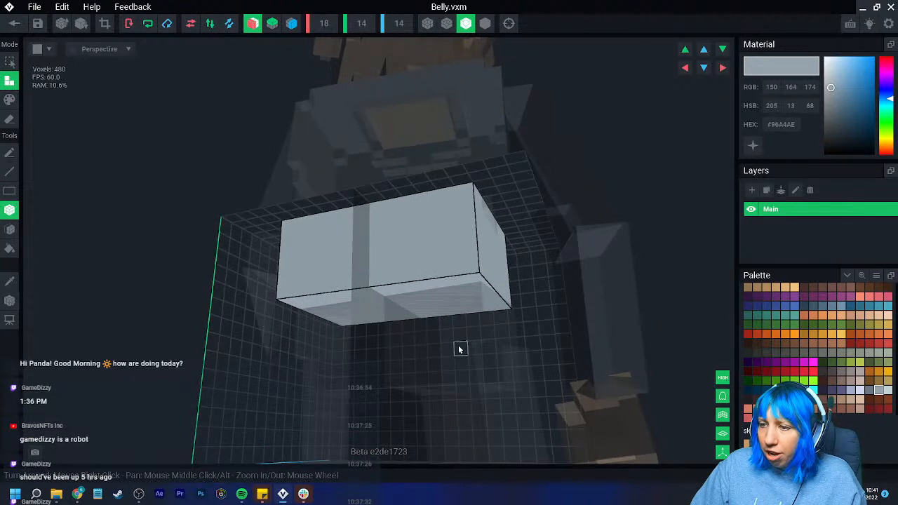
scroll(379, 295, "up", 3)
right_click_drag(367, 308, 142, 252)
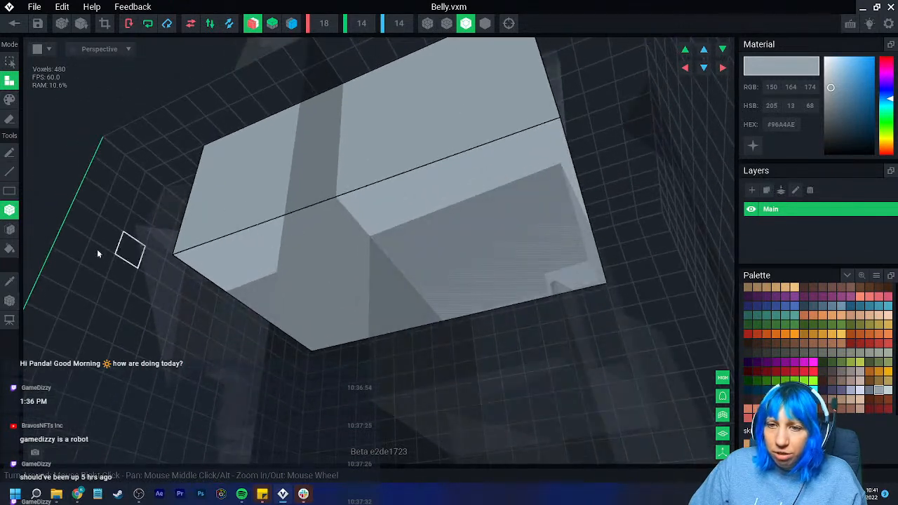
left_click(10, 232)
right_click_drag(298, 259, 346, 264)
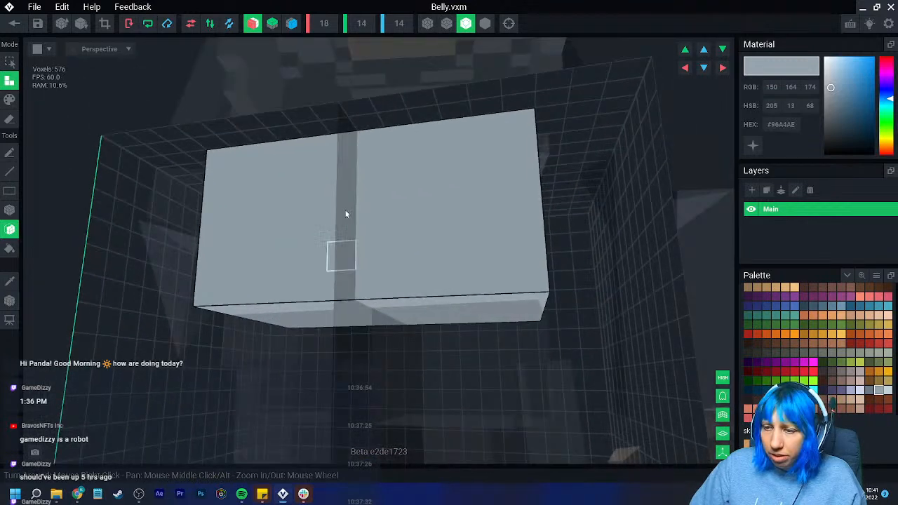
left_click(16, 25)
left_click(337, 182)
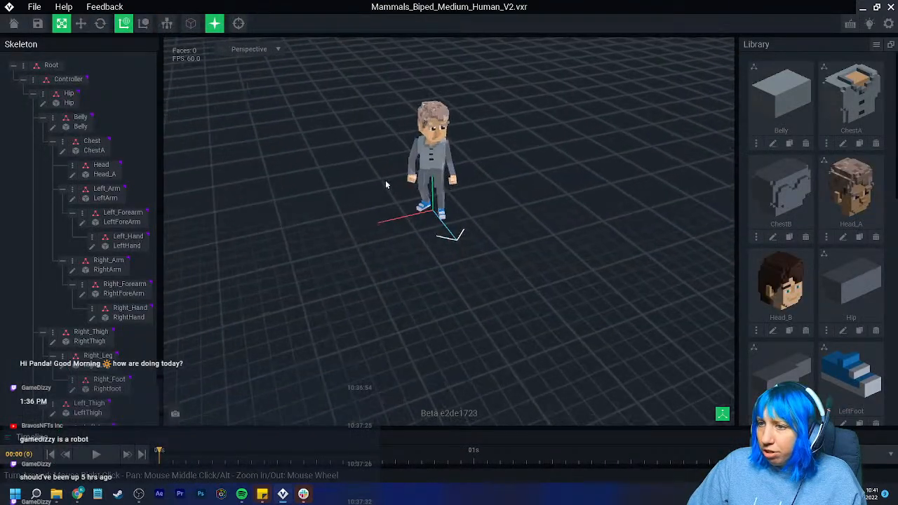
- Open the Hip for editing and paint its faces #96A4AE, displaying the model with edge outlines
left_click(44, 104)
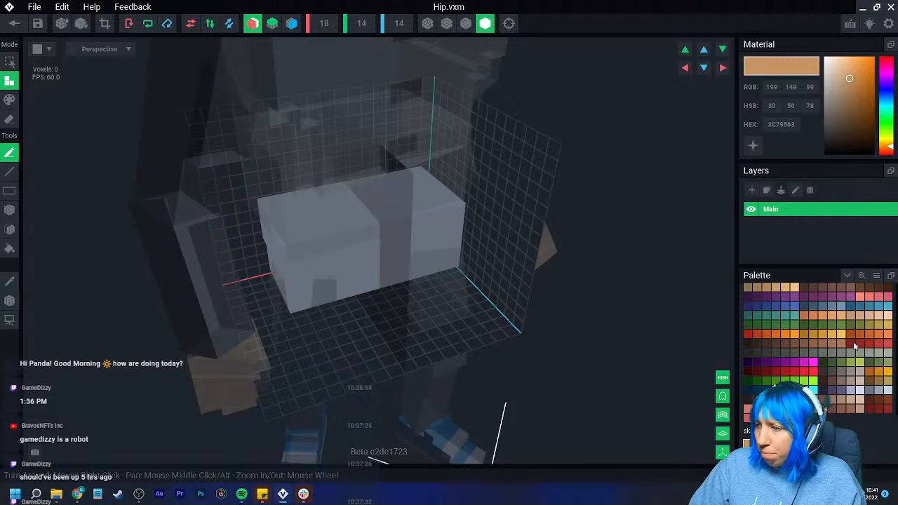
left_click(879, 390)
right_click_drag(263, 248, 283, 241)
left_click(10, 210)
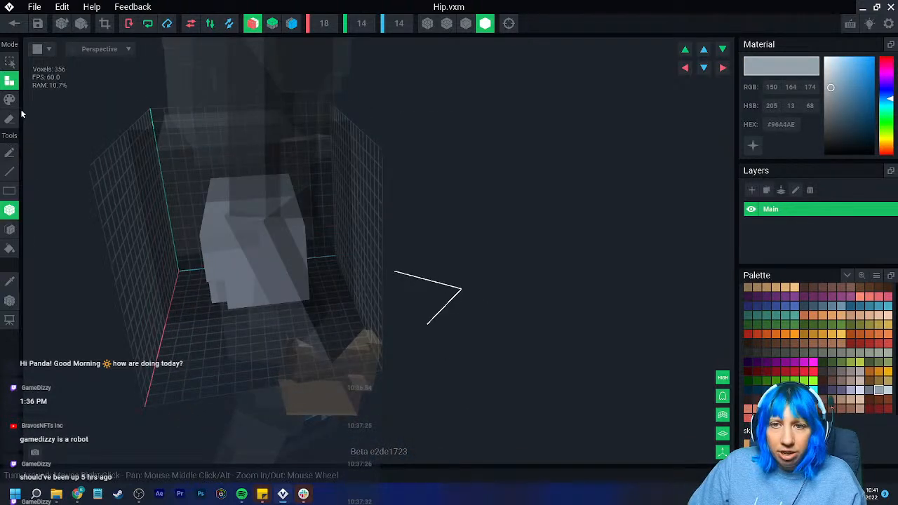
left_click(10, 100)
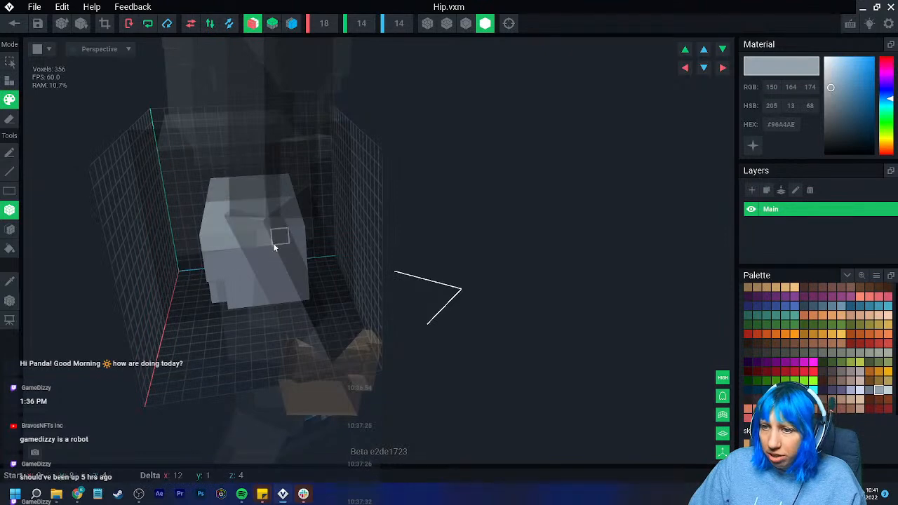
right_click_drag(291, 251, 79, 244)
left_click_drag(44, 256, 208, 295)
left_click(466, 23)
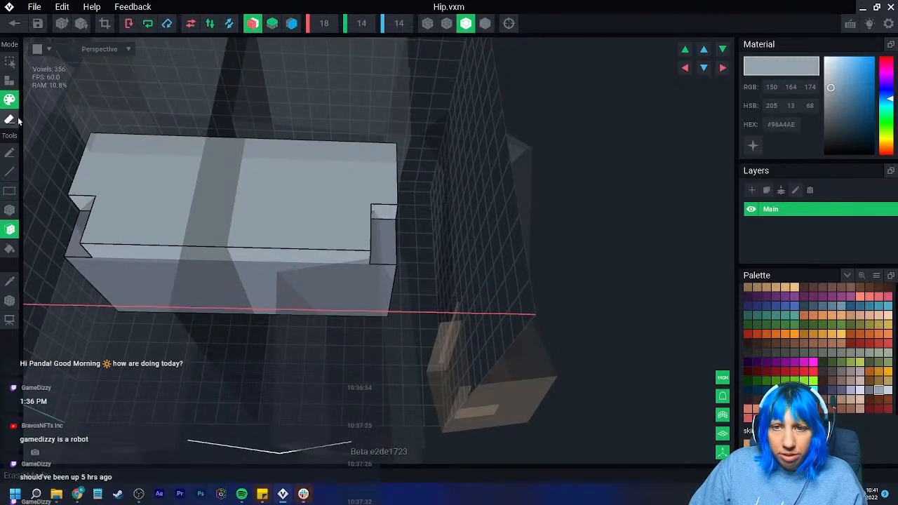
- Attach #96A4AE voxel layers by face around the hip to thicken it and extend its lower part downward
left_click(9, 81)
right_click_drag(76, 184, 102, 209)
left_click_drag(103, 210, 113, 235)
right_click_drag(115, 236, 172, 249)
left_click(148, 249)
left_click(239, 306)
left_click(240, 309)
left_click(239, 309)
left_click(231, 346)
right_click_drag(234, 358, 232, 301)
left_click(175, 214)
mouse_move(175, 213)
right_mouse_down()
mouse_move(212, 250)
mouse_move(217, 235)
mouse_move(173, 222)
right_mouse_up()
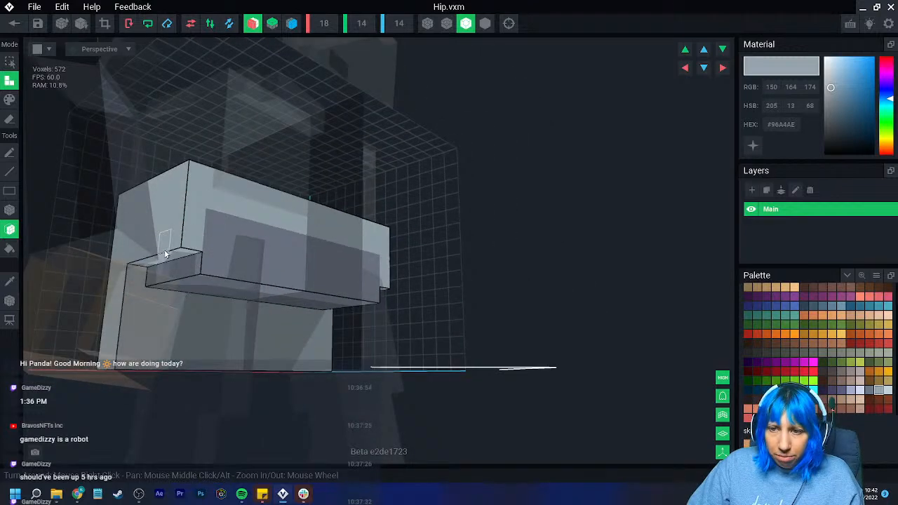
- Attach #96A4AE voxels below the hip's front ledge on both sides, extending the side panels down to the bottom
left_click(163, 264)
right_click_drag(164, 265, 153, 248)
left_click(151, 249)
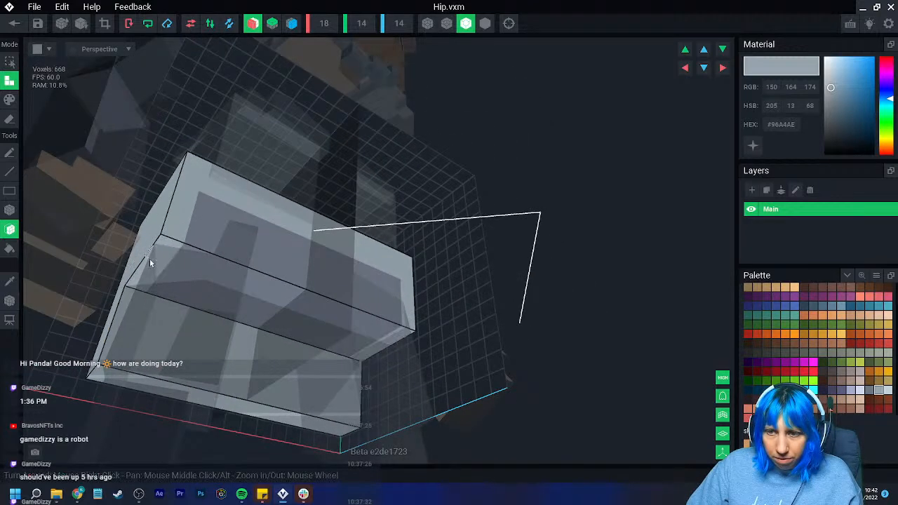
left_click(148, 261)
left_click(145, 272)
left_click(143, 285)
left_click(140, 297)
left_click(138, 310)
left_click(137, 323)
left_click(133, 333)
right_click_drag(129, 341, 128, 341)
- Set the hip volume's Y height to 17 and shift its voxels up by three
right_click_drag(128, 400, 274, 294)
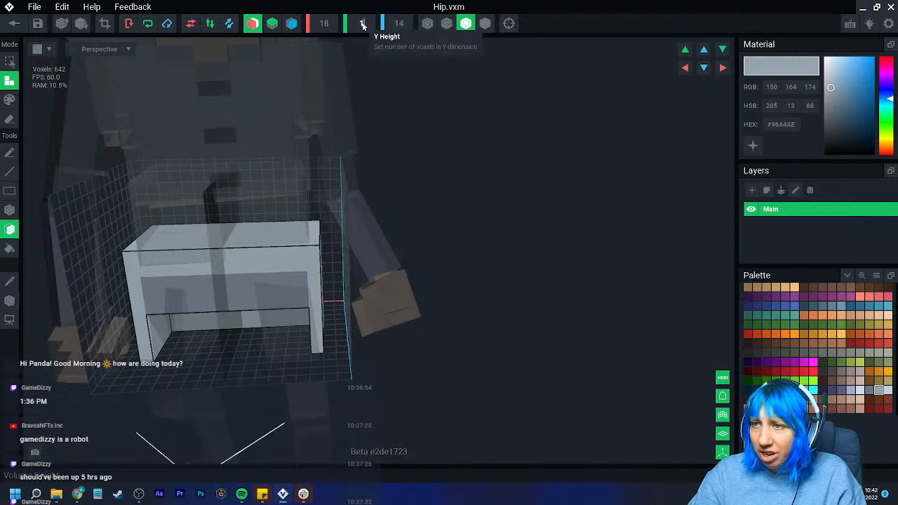
key("Return")
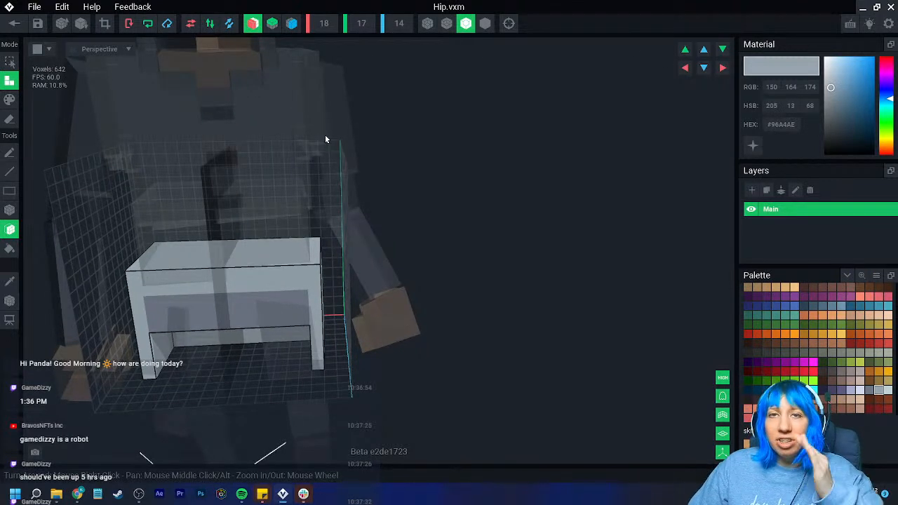
middle_click_drag(330, 228, 390, 206)
scroll(391, 206, "up", 1)
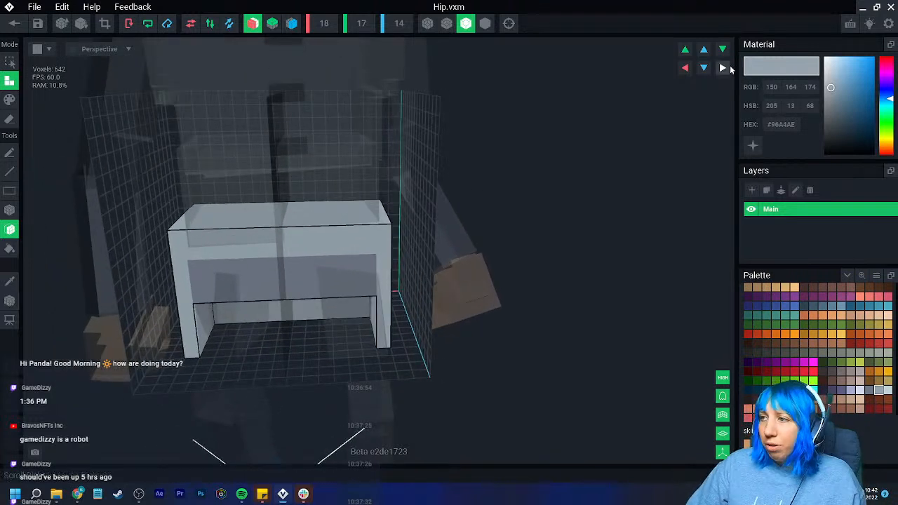
left_click(686, 50)
left_click(686, 50)
left_click(685, 49)
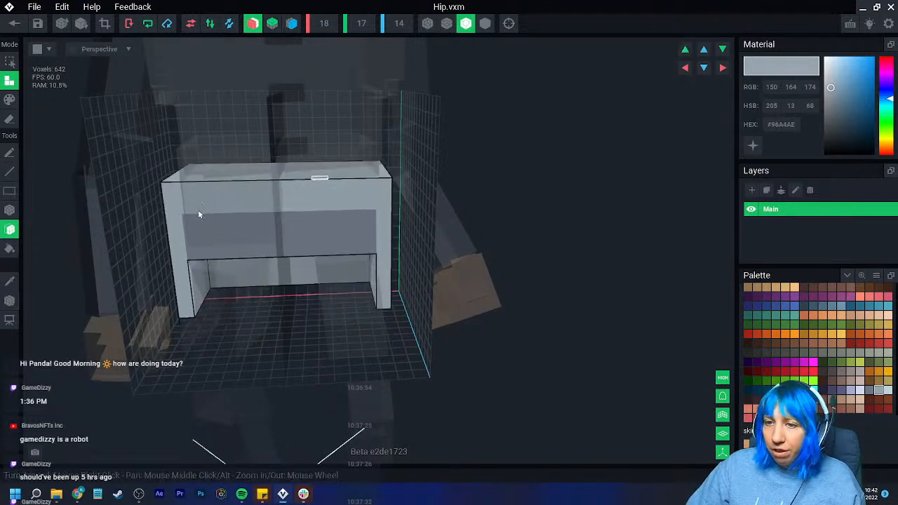
- Move the hip's pivot upward along the Y axis to follow the raised voxels
left_click(9, 302)
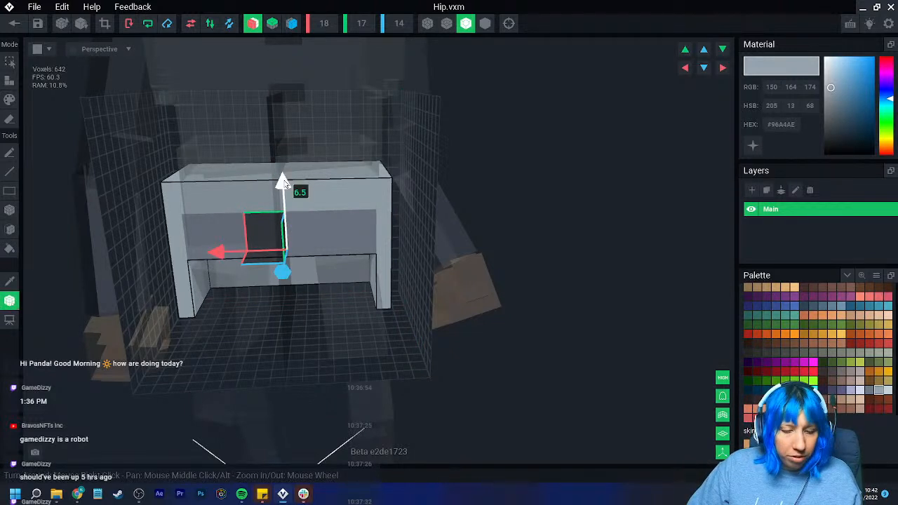
left_click_drag(284, 182, 283, 141)
right_click_drag(202, 220, 165, 315)
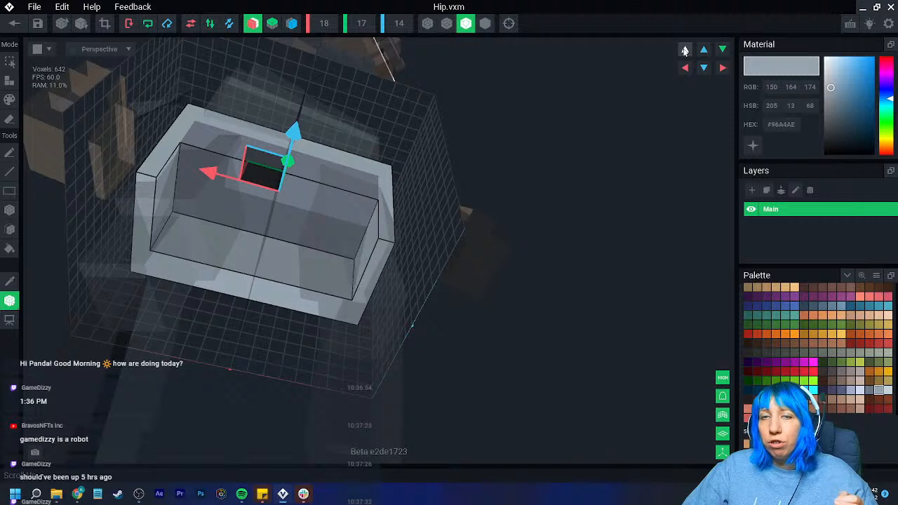
- Attach further #96A4AE voxel layers by face beneath the hip's back and side panels, lengthening them downward
left_click(12, 301)
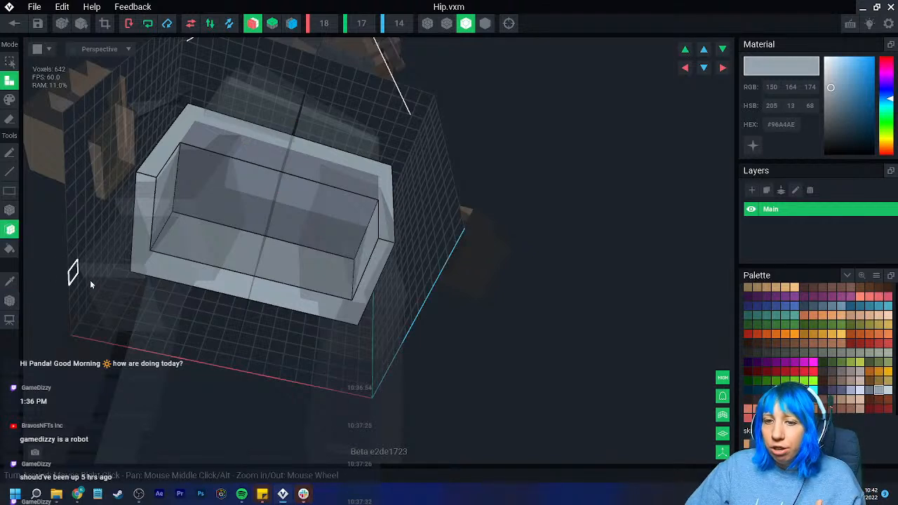
right_click_drag(72, 284, 164, 287)
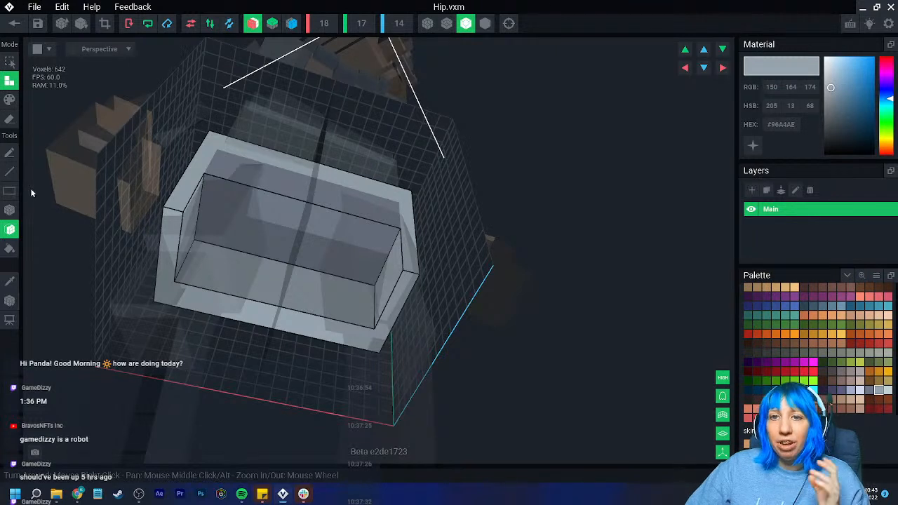
left_click(167, 276)
left_click(160, 316)
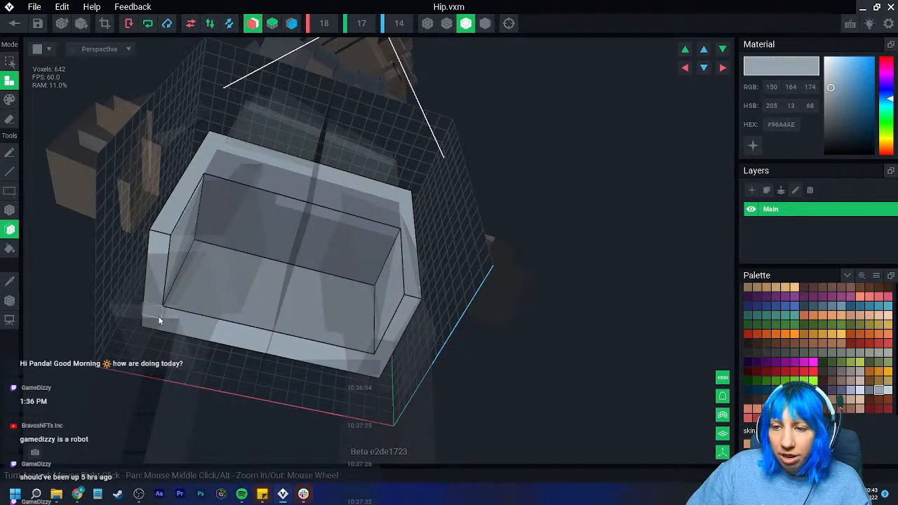
left_click(158, 324)
right_click_drag(164, 340, 243, 328)
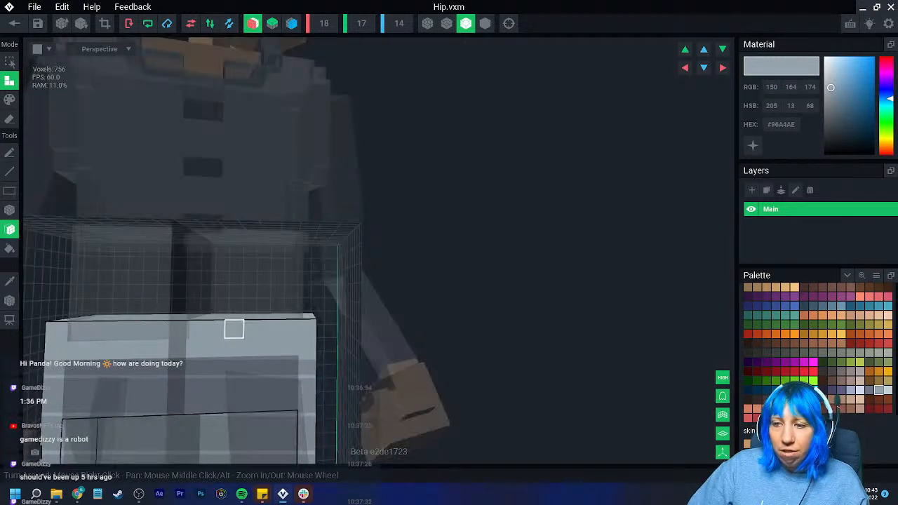
middle_click_drag(244, 329, 264, 272)
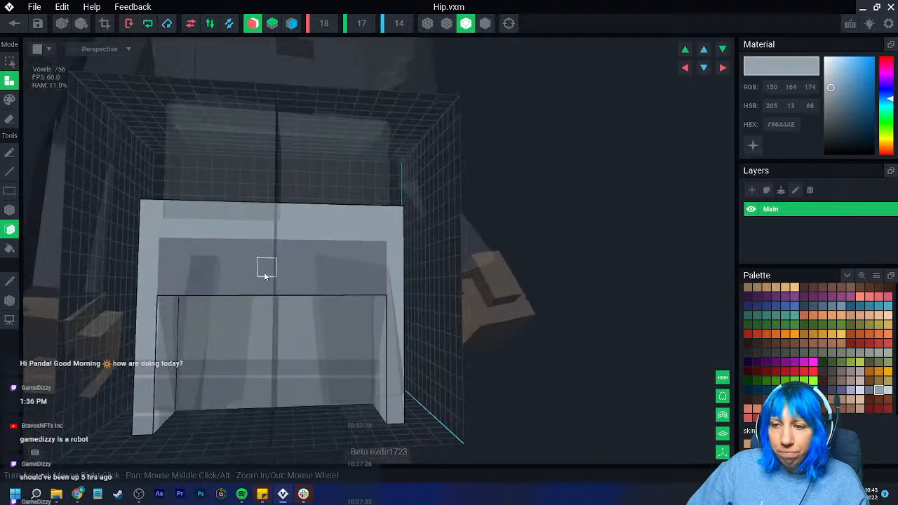
- Paint the hip's recessed front band dark #4C4646
left_click(832, 371)
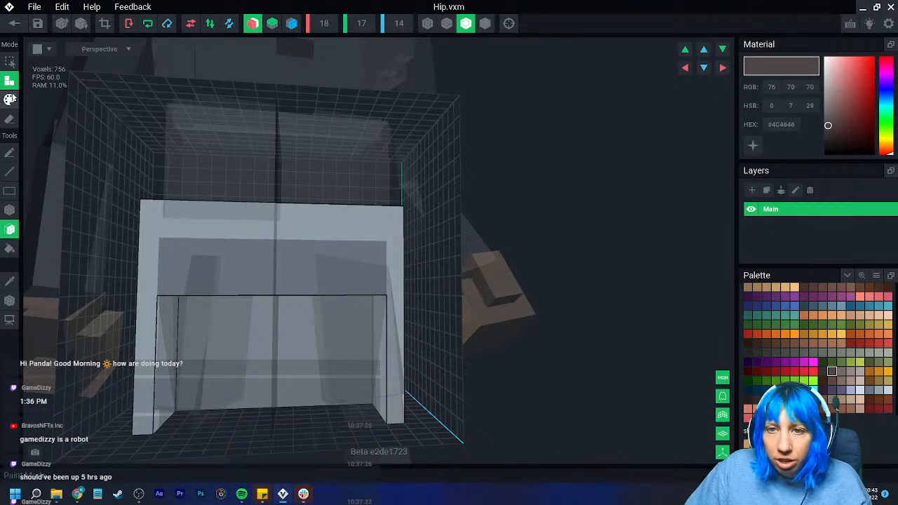
left_click(10, 100)
left_click(11, 210)
left_click_drag(171, 253, 286, 285)
right_click_drag(286, 284, 199, 324)
right_click_drag(307, 353, 200, 243)
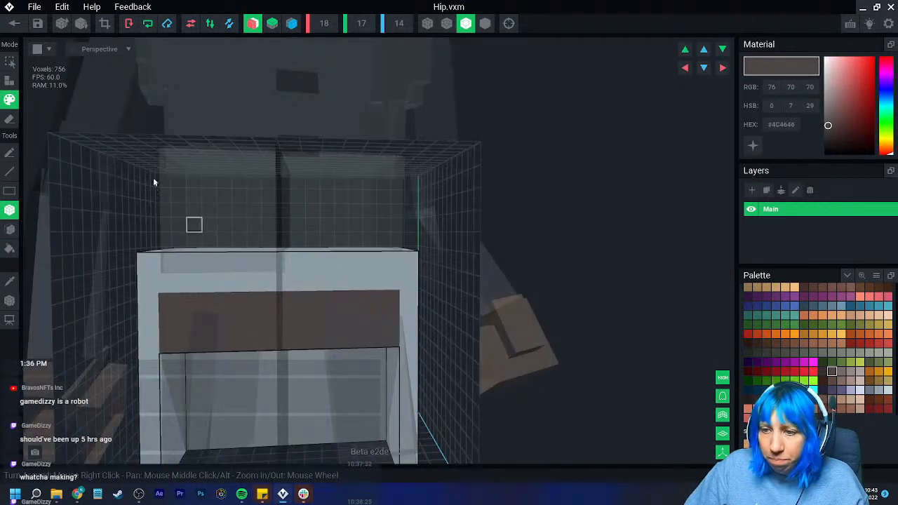
- Trim the hip volume to its voxels and save Hip.vxm, returning to the assembled character
left_click(14, 23)
left_click(548, 180)
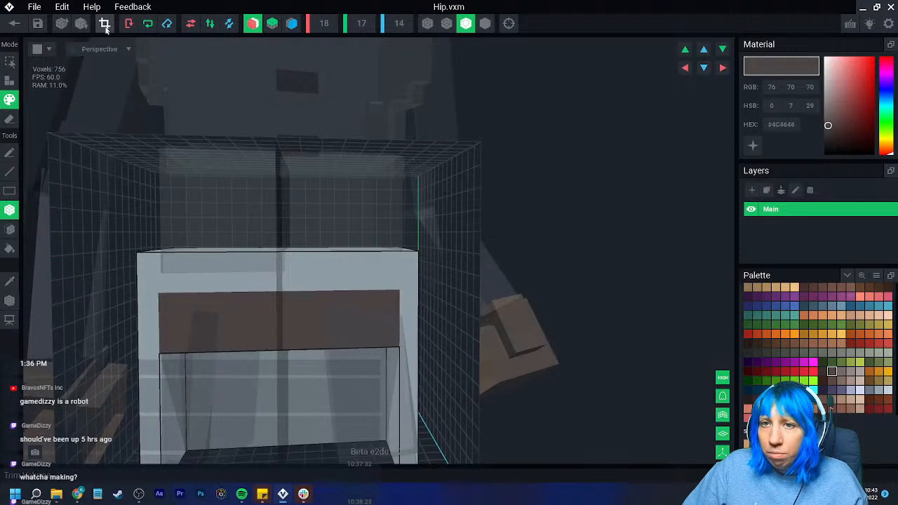
left_click(20, 23)
left_click(349, 181)
- Examine how the lengthened hip panels fit around the thighs on the assembled character
scroll(447, 222, "up", 5)
right_click_drag(447, 223, 436, 181)
scroll(440, 215, "down", 4)
scroll(448, 213, "up", 4)
scroll(449, 198, "up", 4)
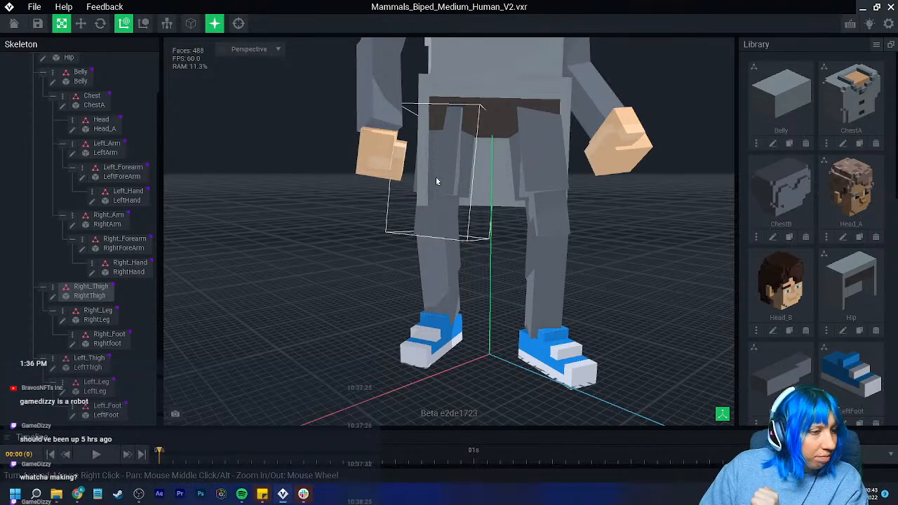
right_click_drag(436, 182, 434, 243)
scroll(409, 219, "up", 10)
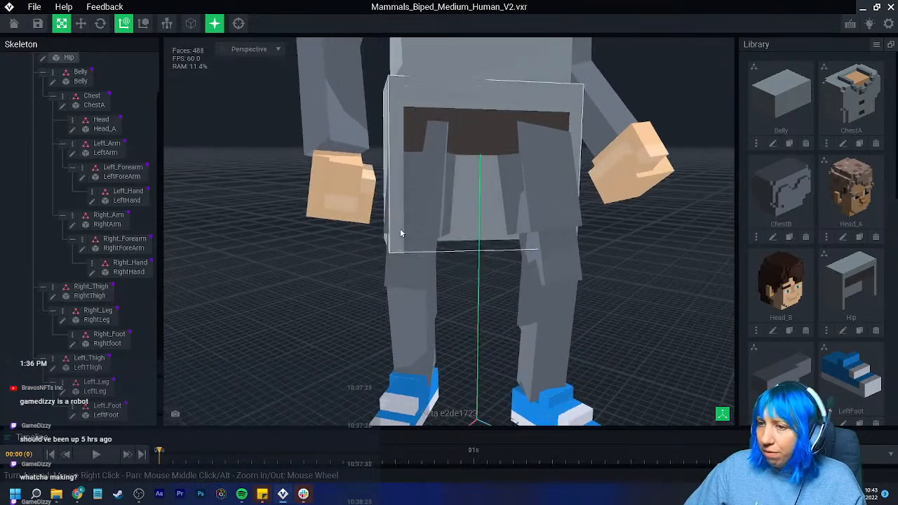
scroll(373, 225, "down", 10)
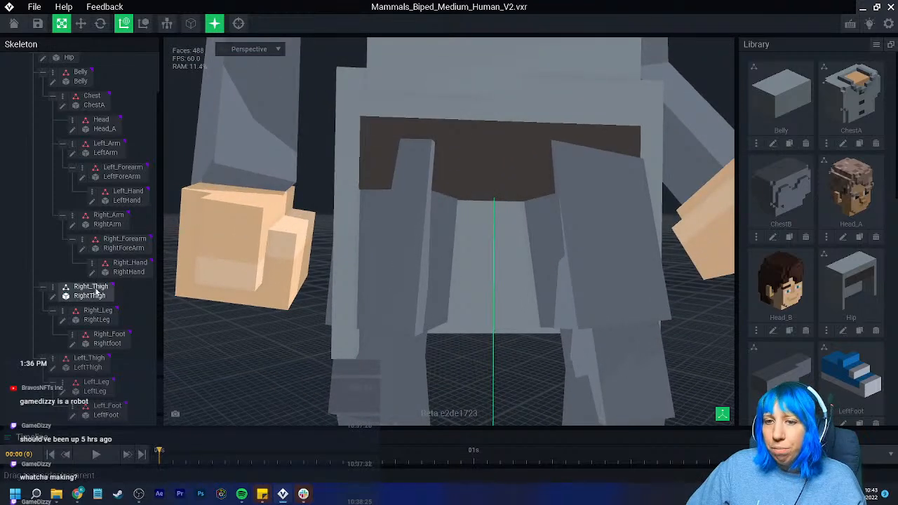
- Open the RightThigh model and shift its pivot along the X axis
left_click(52, 298)
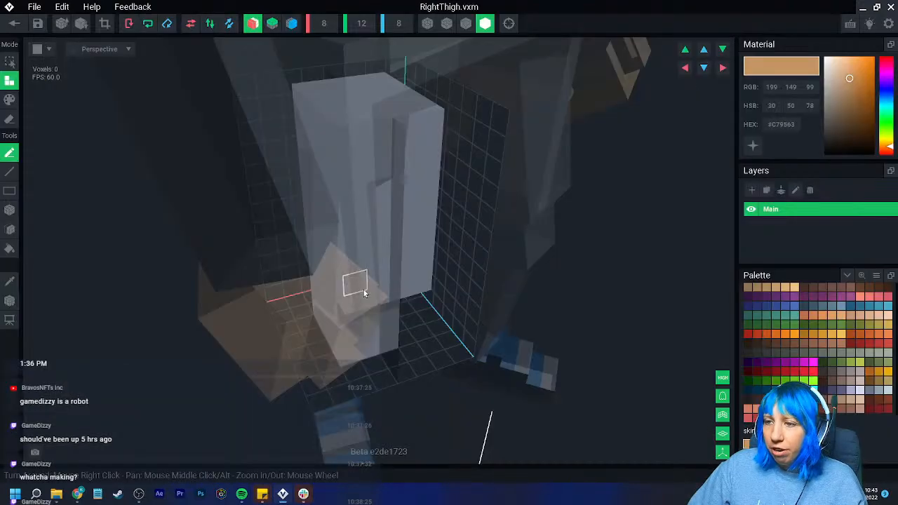
middle_click_drag(398, 272, 365, 266)
left_click_drag(298, 101, 247, 106)
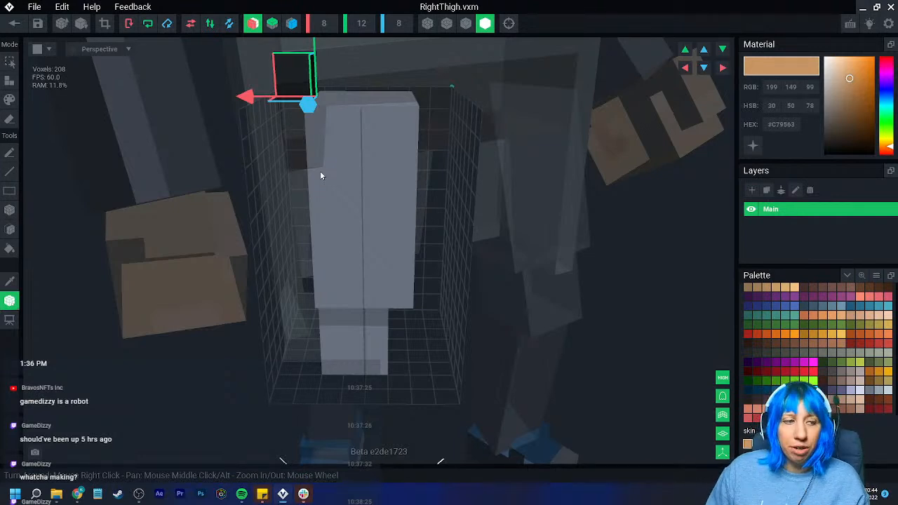
mouse_move(321, 172)
right_mouse_down()
mouse_move(333, 207)
mouse_move(322, 162)
right_mouse_up()
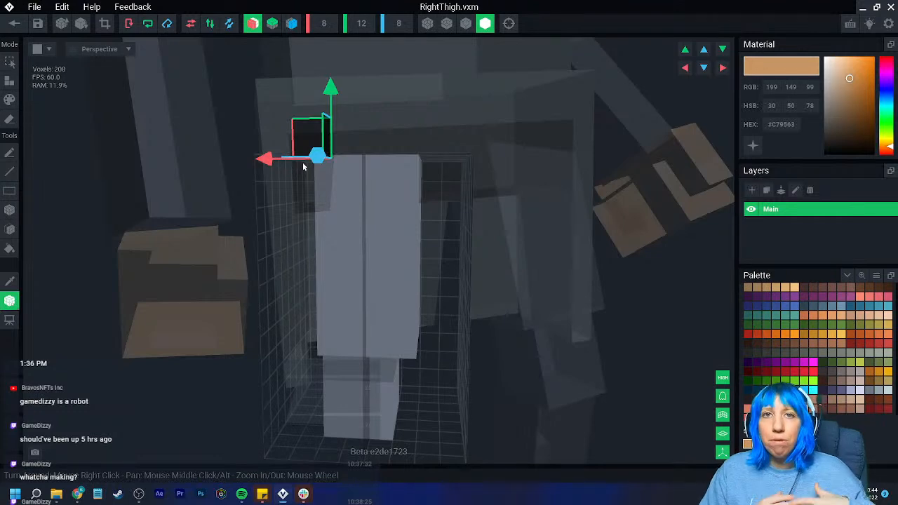
right_click_drag(287, 192, 355, 218)
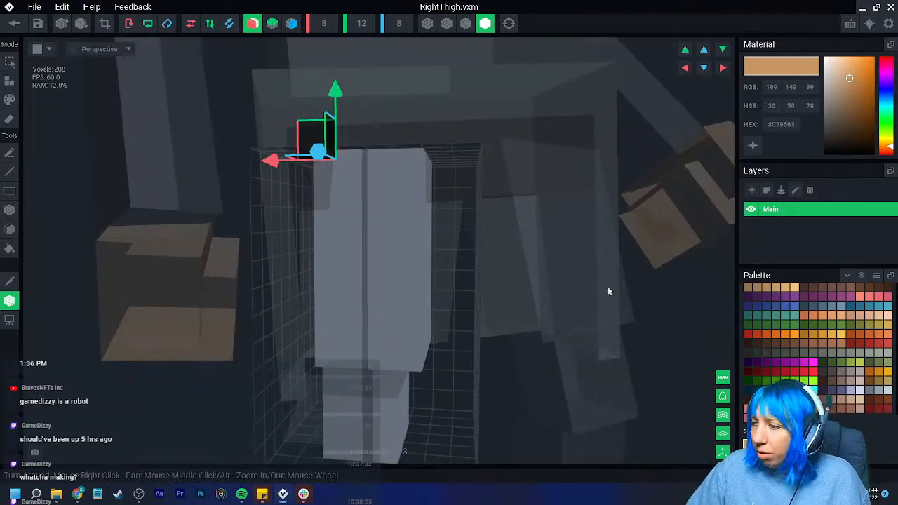
- Fill the right thigh with dark #363131 in paint mode and save the model
left_click(821, 373)
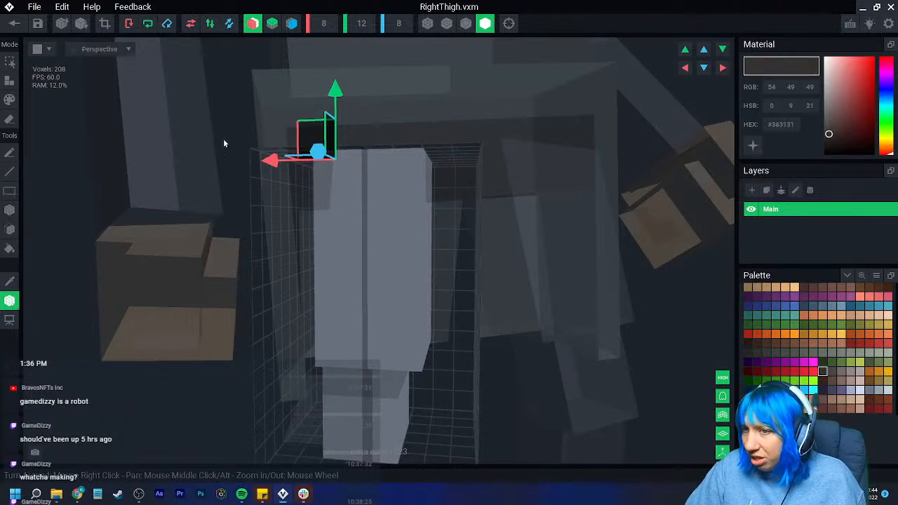
left_click(10, 152)
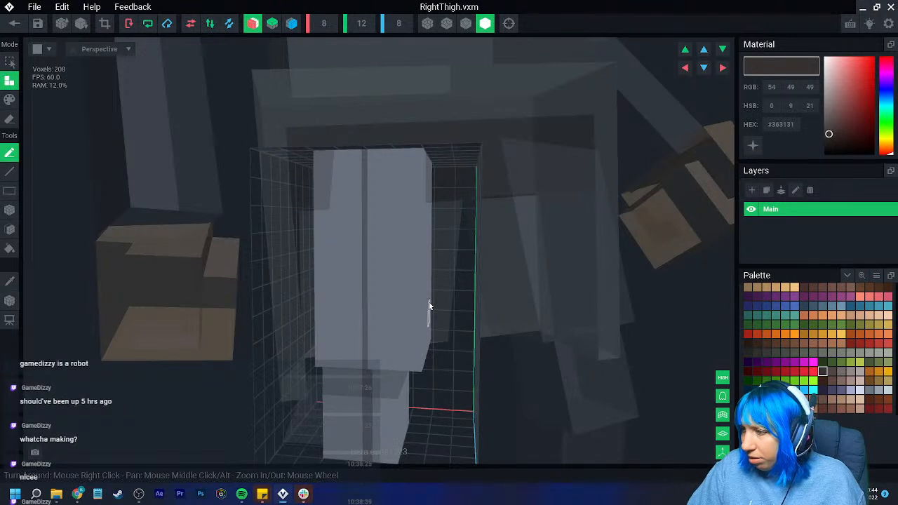
left_click(10, 99)
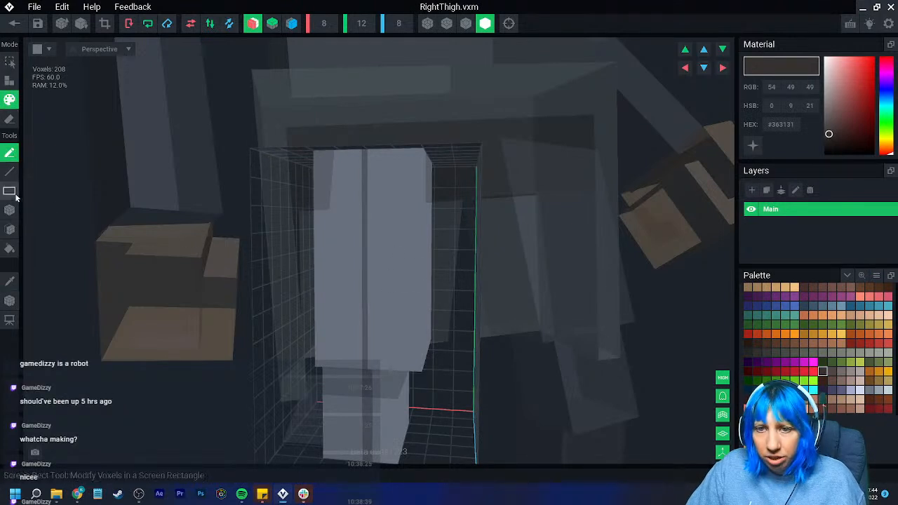
left_click(10, 248)
left_click(356, 272)
right_click_drag(373, 324, 370, 321)
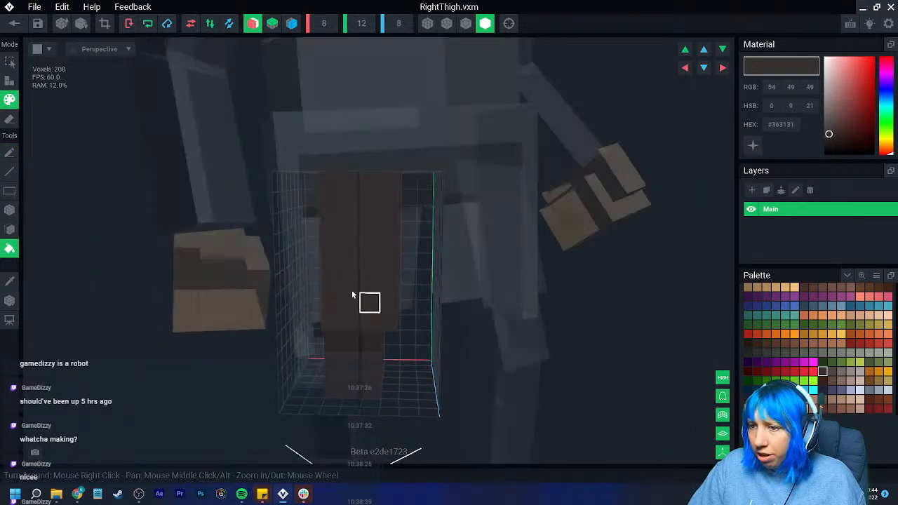
left_click(16, 24)
left_click(351, 178)
- Reopen the Hip model, repaint its recessed front band with #363131 and save it
scroll(452, 167, "up", 5)
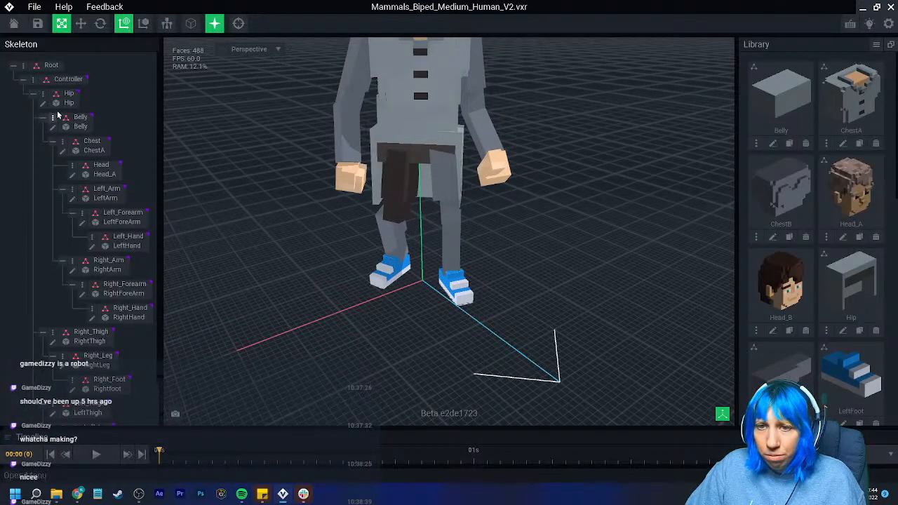
left_click(43, 103)
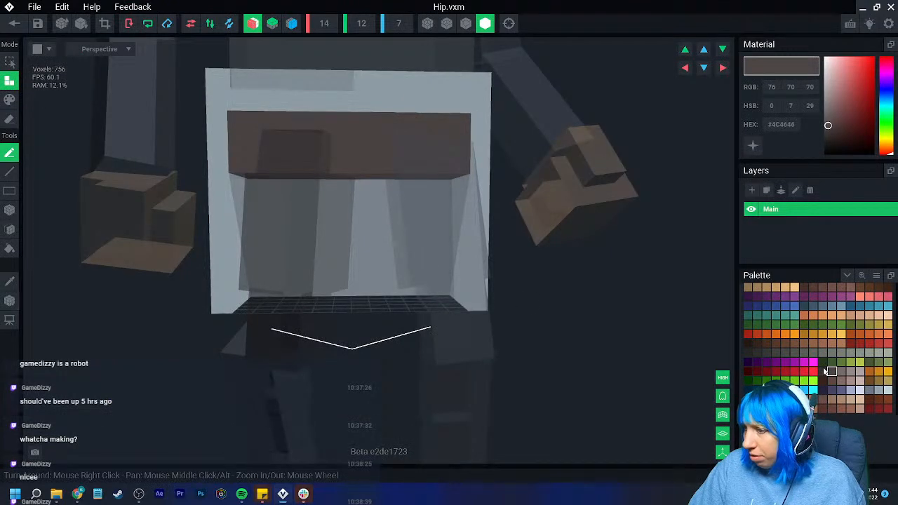
left_click(822, 372)
left_click(9, 99)
left_click(9, 248)
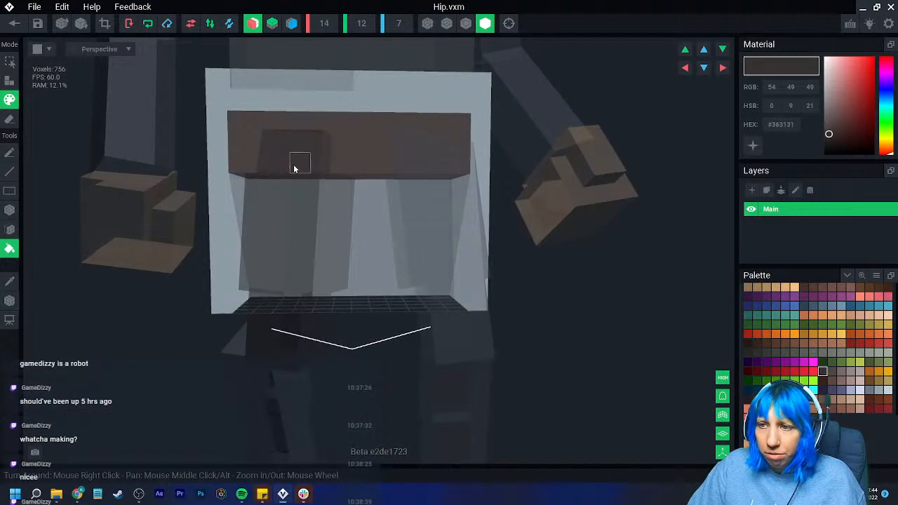
left_click(290, 169)
left_click(14, 23)
left_click(337, 176)
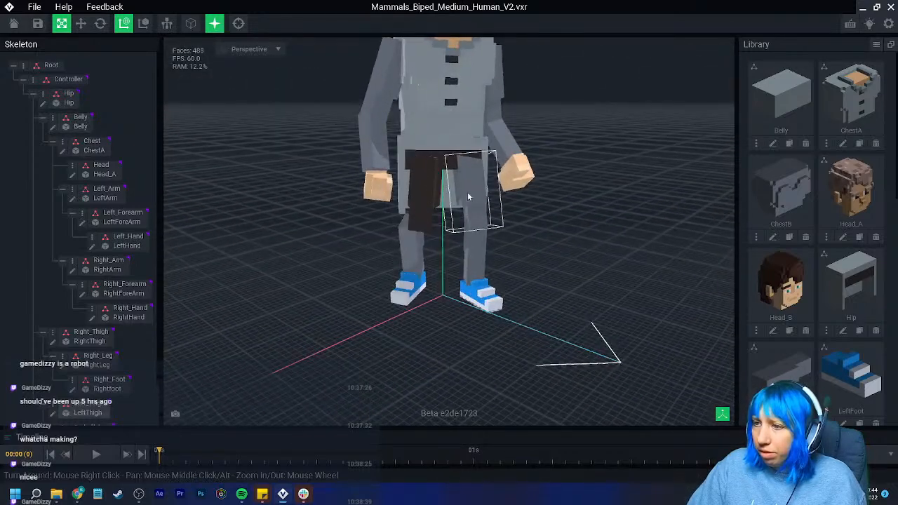
- Reopen the Hip model, set its volume's X width to 16 and shift the voxels by one along X
left_click(43, 104)
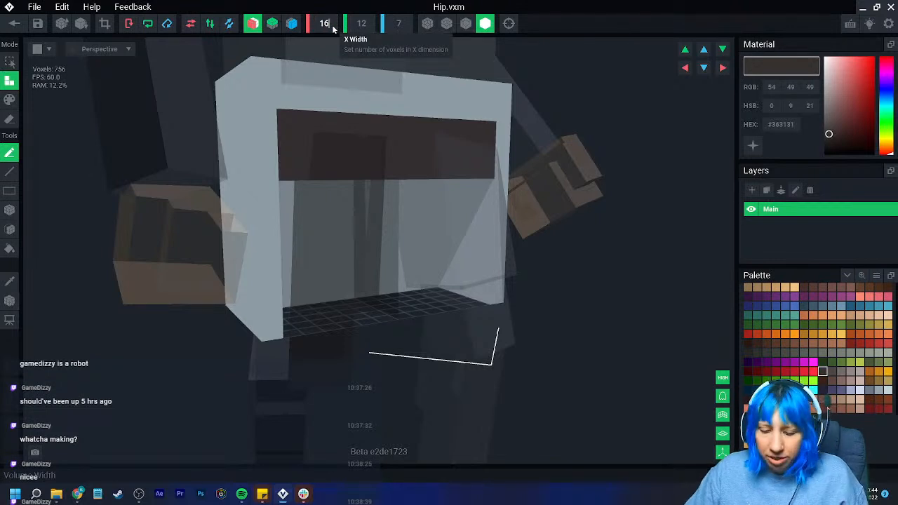
key("Return")
right_click_drag(459, 193, 384, 221)
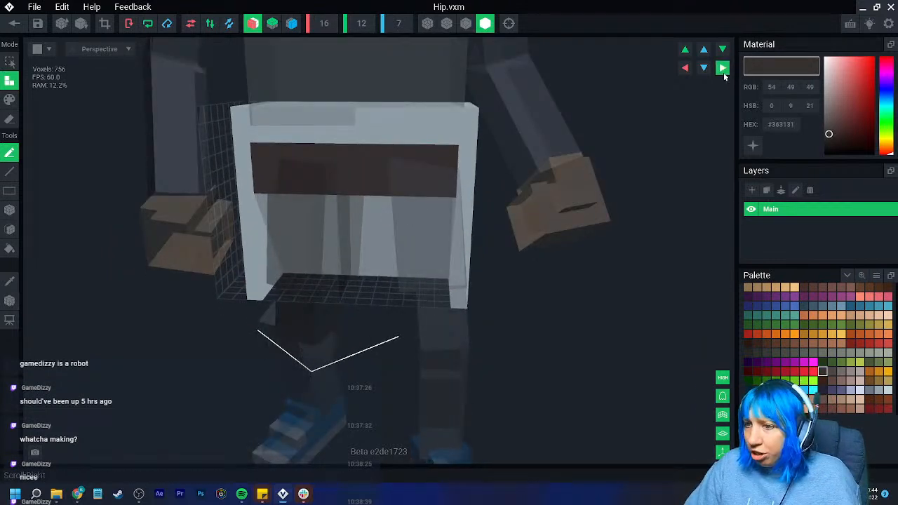
left_click(724, 72)
- Move the hip's pivot along the X axis to follow the shifted voxels
left_click(9, 300)
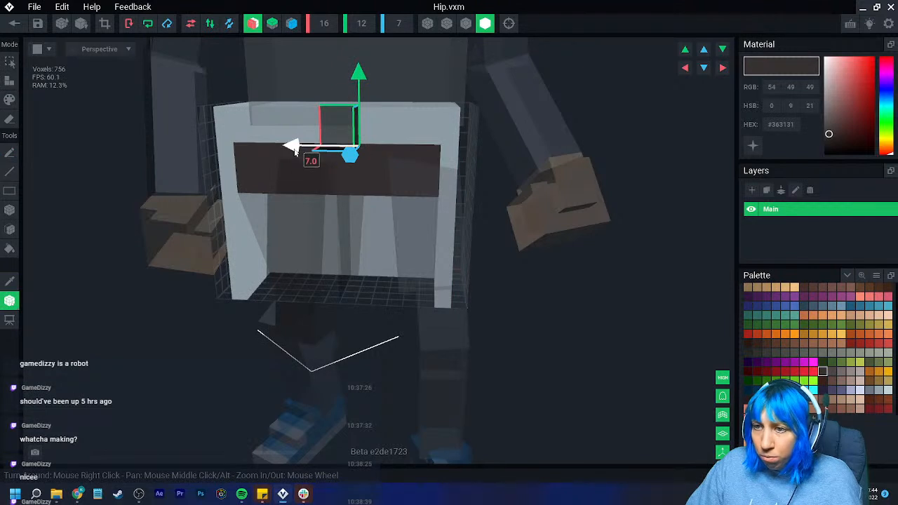
left_click_drag(294, 152, 280, 152)
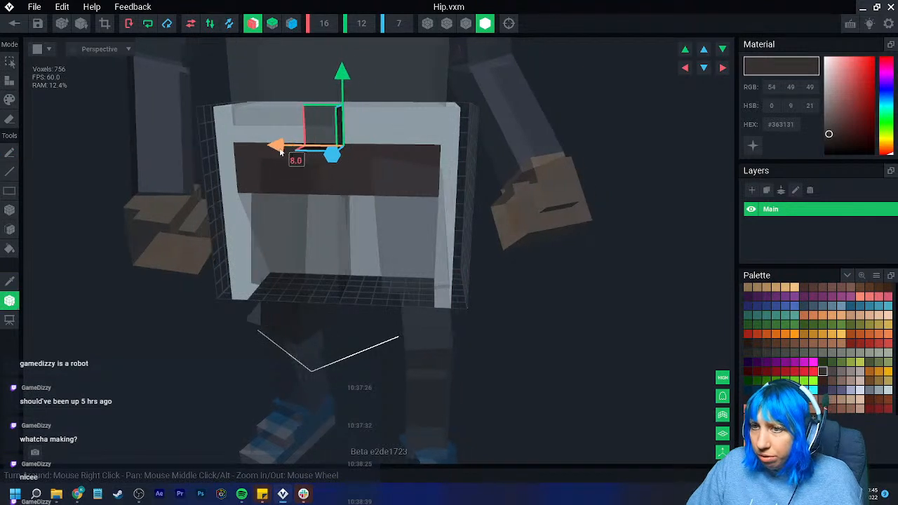
- Attach a row of #96A4AE voxels along the lower outer edge of both hip side panels and save the model
left_click(10, 230)
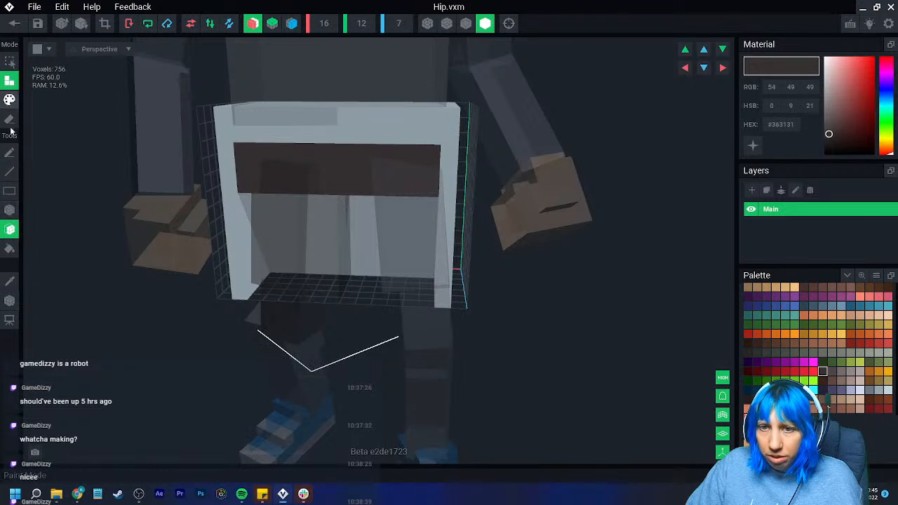
left_click(10, 210)
left_click(10, 280)
left_click(232, 247)
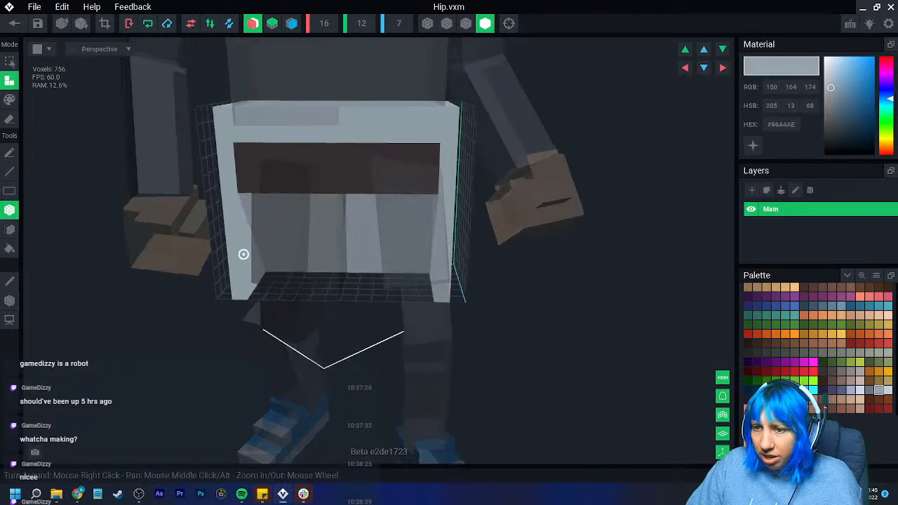
right_click_drag(234, 249, 208, 282)
right_click_drag(262, 306, 305, 247)
left_click(14, 23)
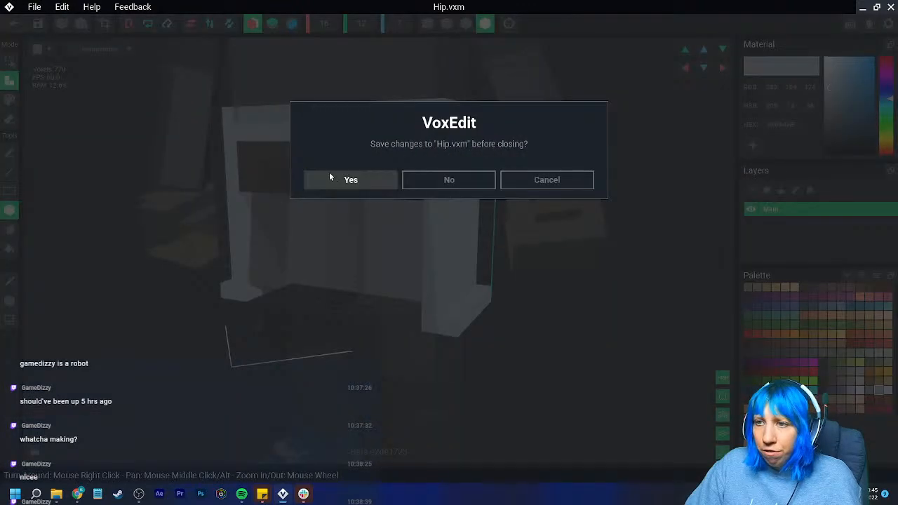
left_click(329, 177)
- Open the LeftThigh model and adjust its pivot along the X axis
scroll(479, 259, "up", 10)
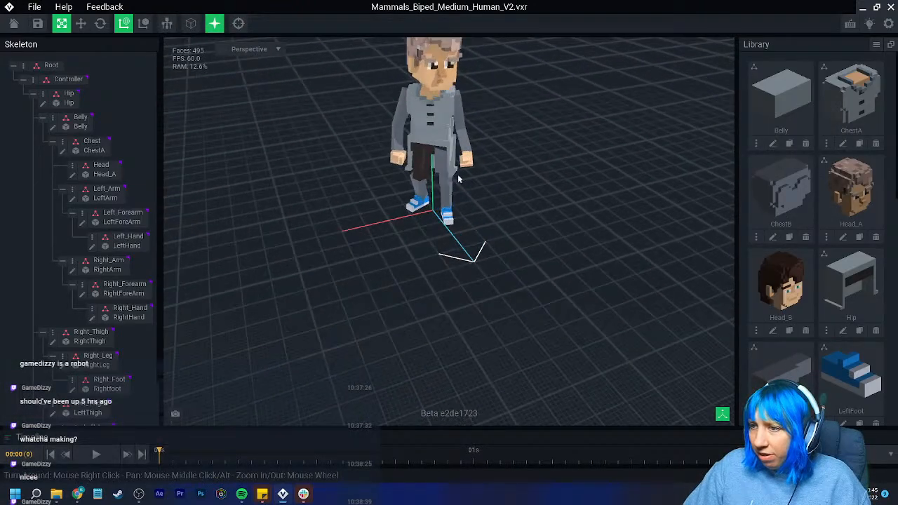
right_click_drag(454, 160, 422, 139)
scroll(52, 341, "down", 2)
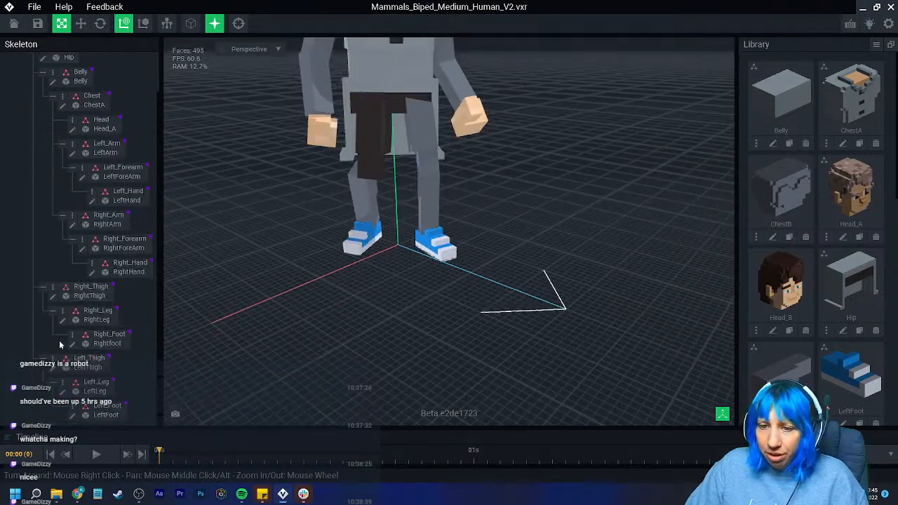
scroll(427, 131, "up", 5)
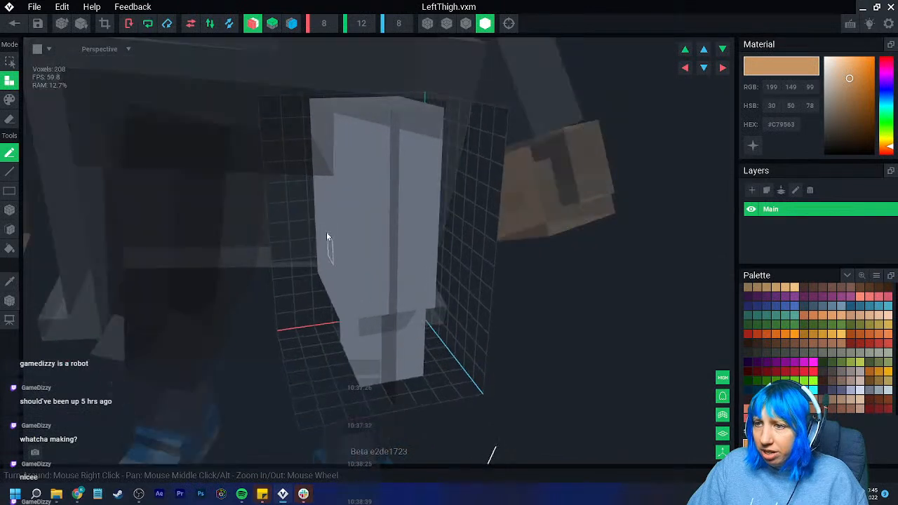
right_click_drag(329, 237, 270, 228)
left_click(9, 301)
left_click_drag(302, 105, 344, 115)
right_click_drag(388, 253, 421, 185)
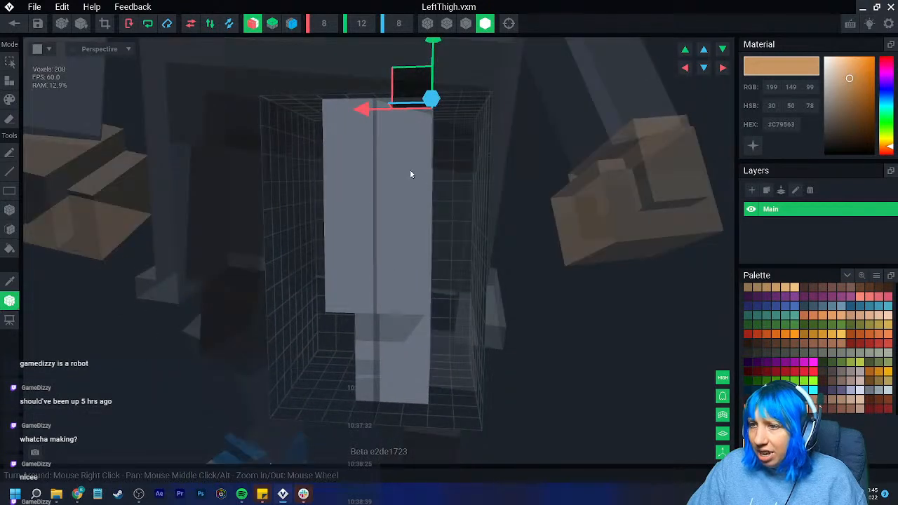
left_click_drag(377, 117, 358, 117)
mouse_move(372, 168)
right_mouse_down()
mouse_move(391, 237)
mouse_move(362, 171)
right_mouse_up()
- Erase the upper voxel layers of the left thigh by face
left_click(9, 249)
left_click(10, 230)
left_click(9, 119)
right_click_drag(369, 223, 353, 168)
- Fill the left thigh with #363131, crop its volume to the voxels and return to the rig
left_click(823, 371)
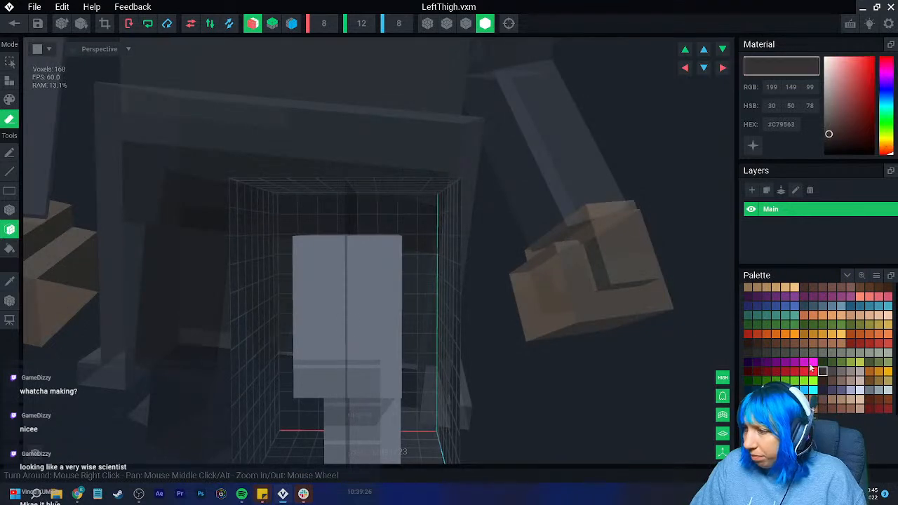
left_click(10, 100)
left_click(9, 249)
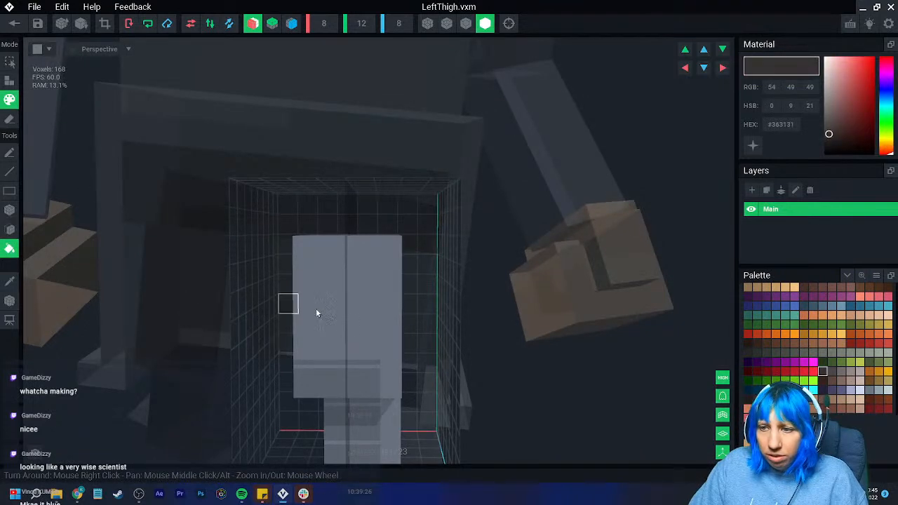
left_click(351, 330)
right_click_drag(360, 351, 256, 140)
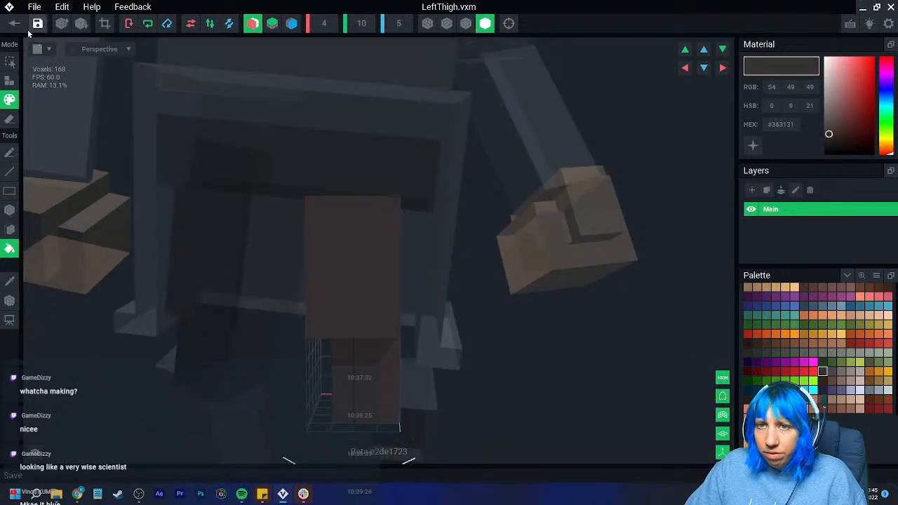
left_click(14, 24)
left_click(337, 182)
- Load a preset animation and scrub through it to examine how the hip, coat and thighs line up from several angles
scroll(403, 129, "up", 10)
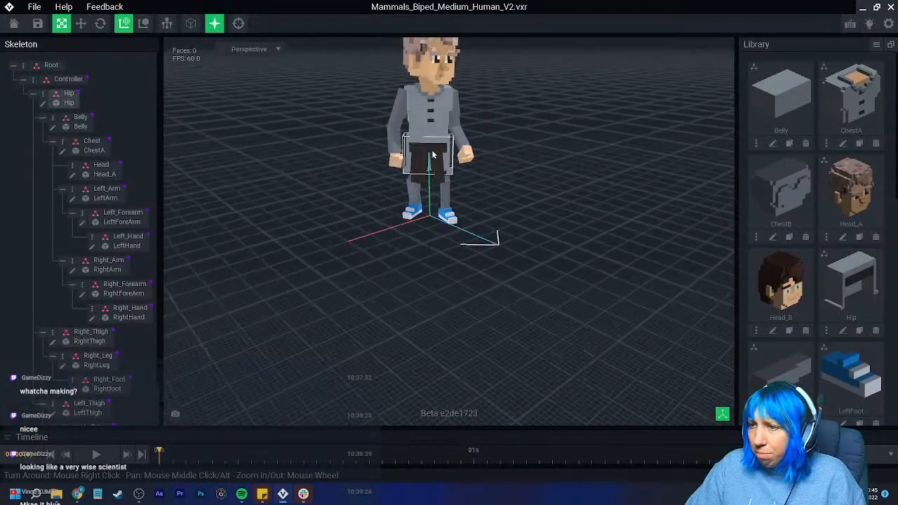
right_click_drag(415, 122, 430, 125)
left_click(852, 454)
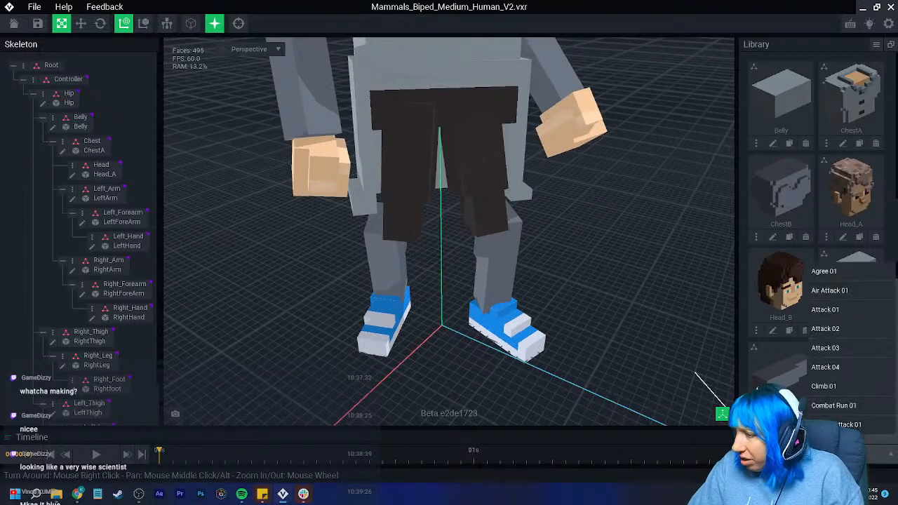
left_click(846, 356)
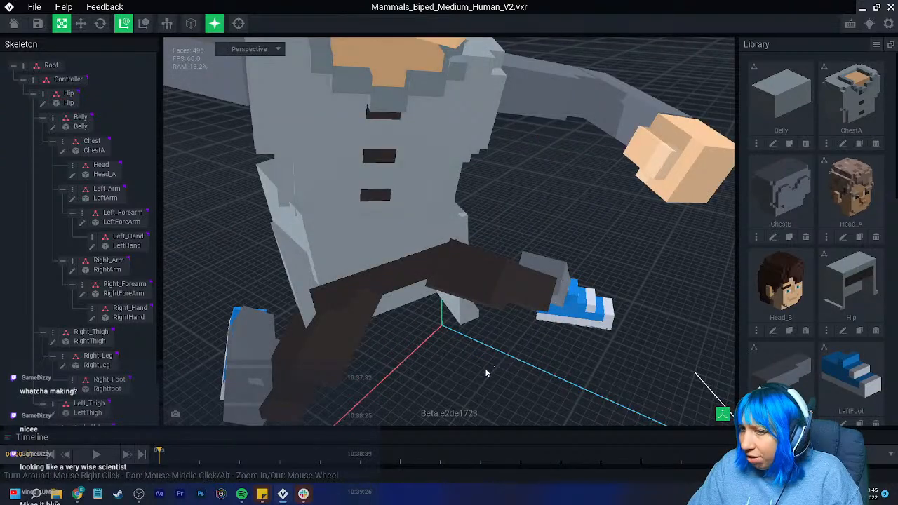
right_click_drag(489, 371, 233, 382)
left_click_drag(184, 460, 484, 474)
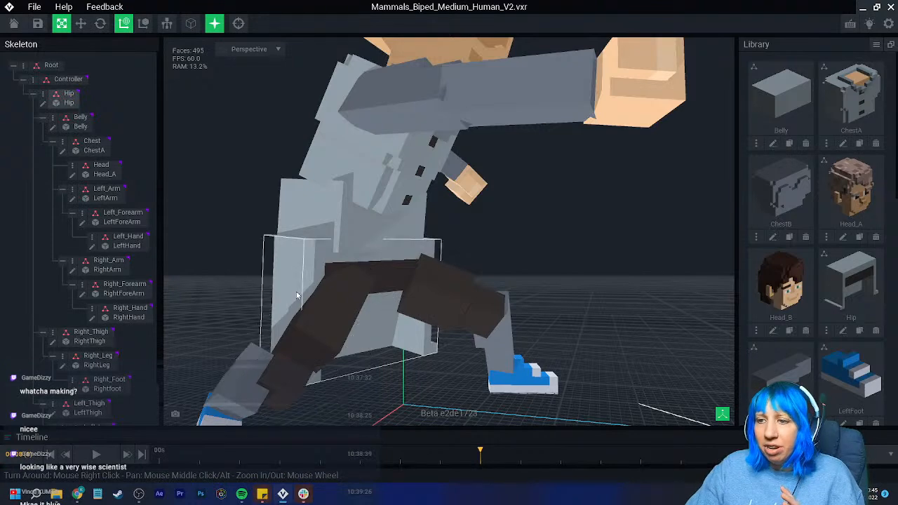
right_click_drag(287, 273, 288, 273)
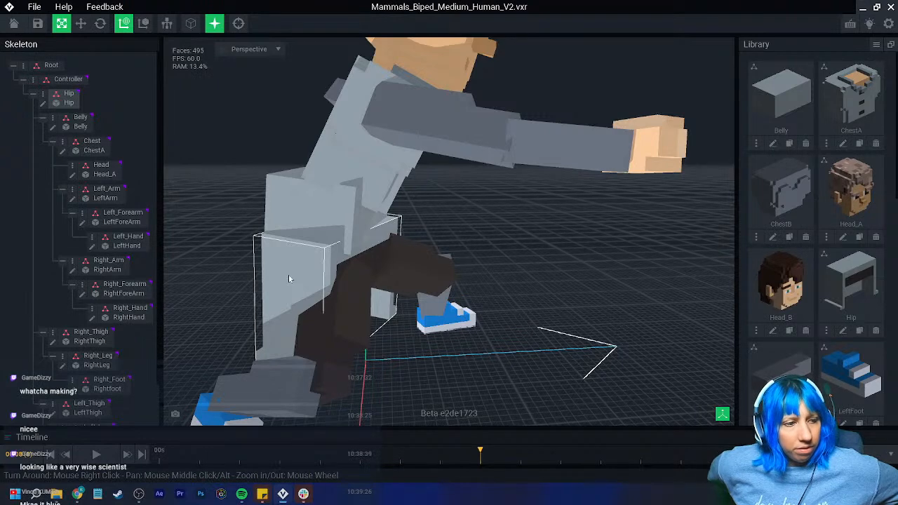
right_click_drag(288, 279, 302, 286)
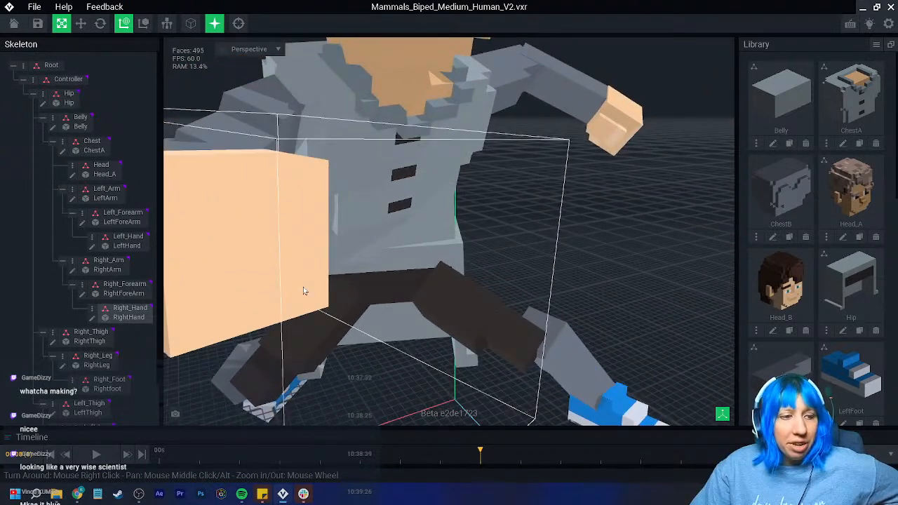
right_click_drag(342, 285, 365, 284)
left_click(343, 284)
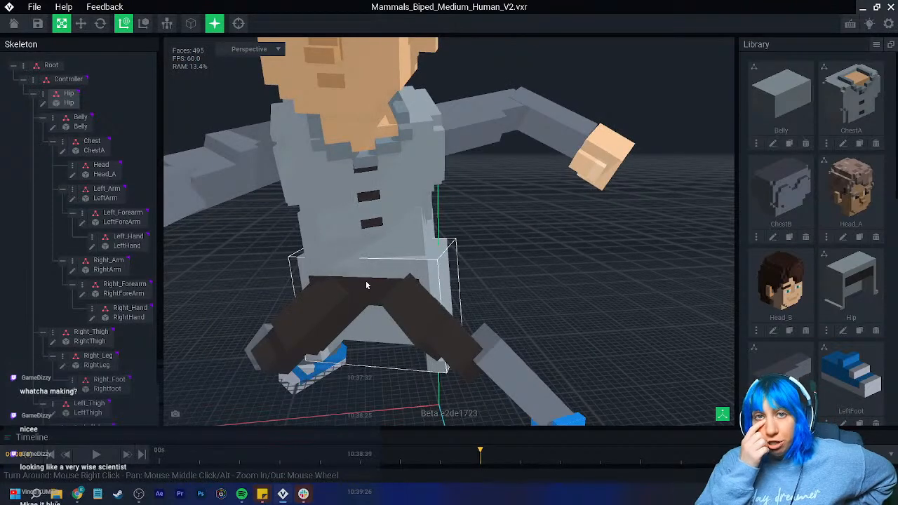
mouse_move(365, 284)
right_mouse_down()
mouse_move(325, 262)
mouse_move(294, 263)
mouse_move(385, 324)
right_mouse_up()
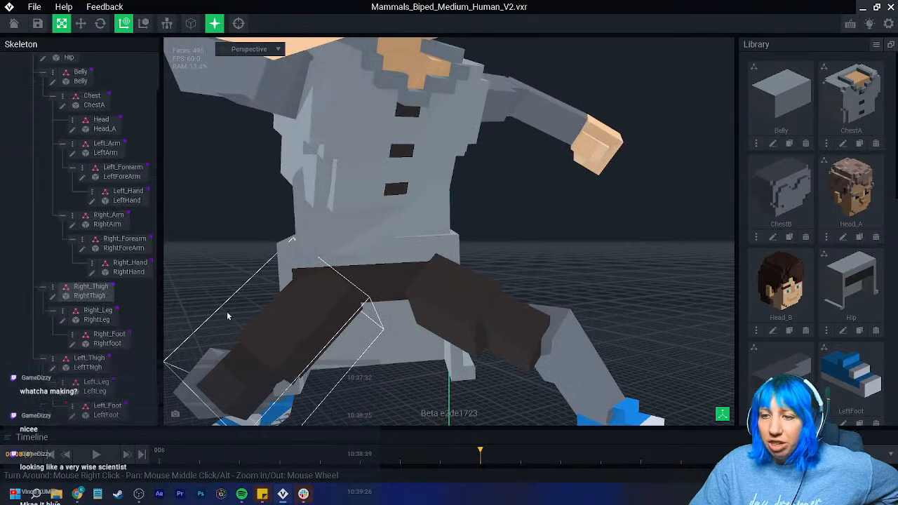
- Erase the upper voxel layers of the RightThigh model by face and crop its volume to the voxels
left_click(54, 299)
right_click_drag(334, 304, 311, 270)
left_click(10, 301)
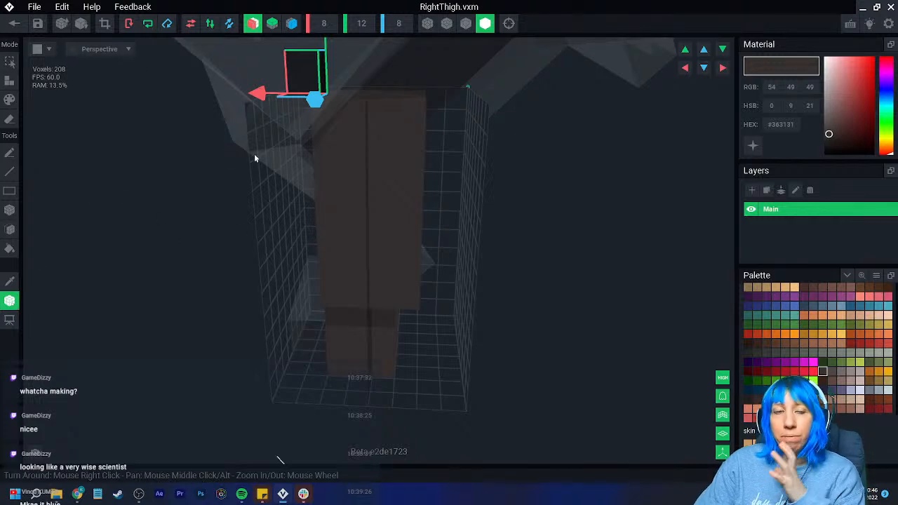
left_click(12, 301)
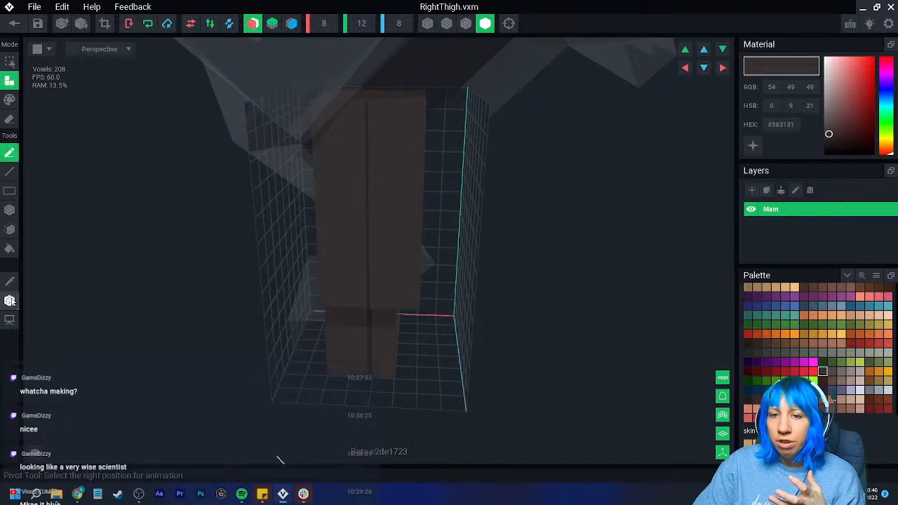
left_click(11, 231)
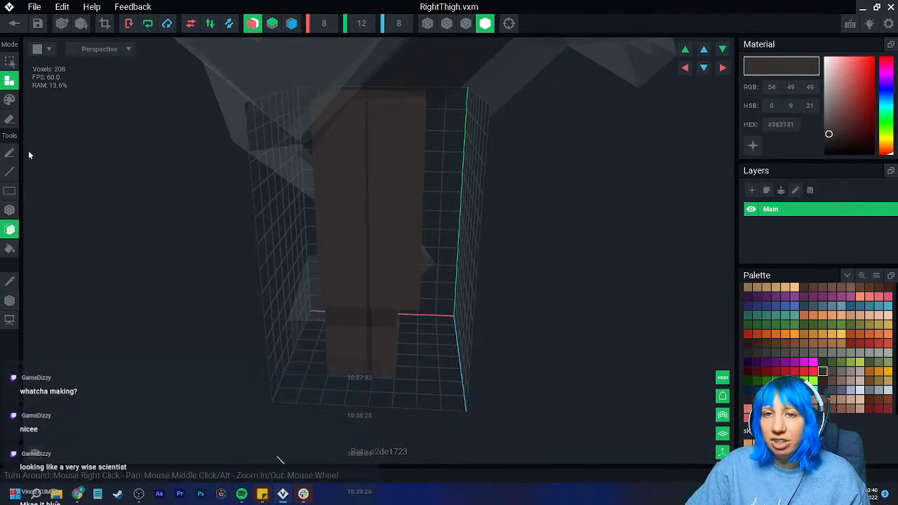
left_click(10, 120)
right_click_drag(175, 162, 336, 201)
left_click(388, 135)
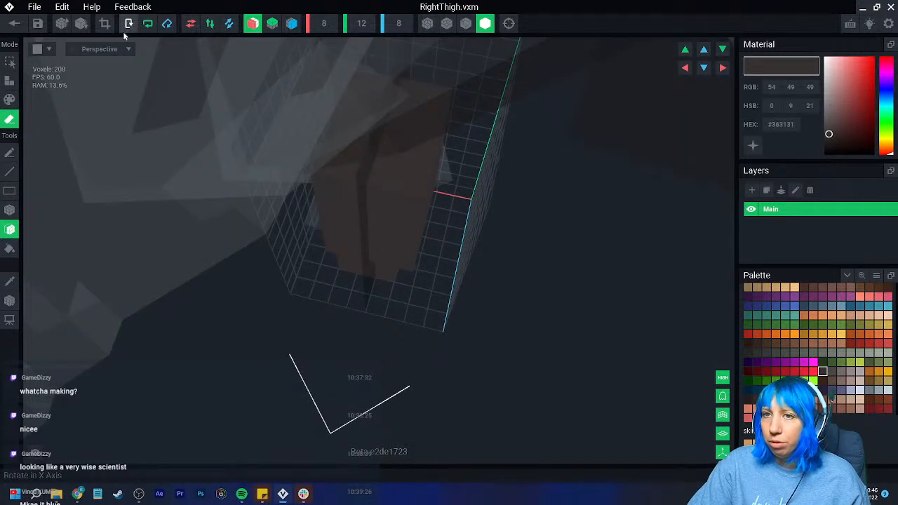
mouse_move(123, 49)
right_mouse_down()
mouse_move(127, 78)
mouse_move(230, 213)
mouse_move(325, 199)
mouse_move(195, 287)
mouse_move(290, 298)
mouse_move(211, 210)
right_mouse_up()
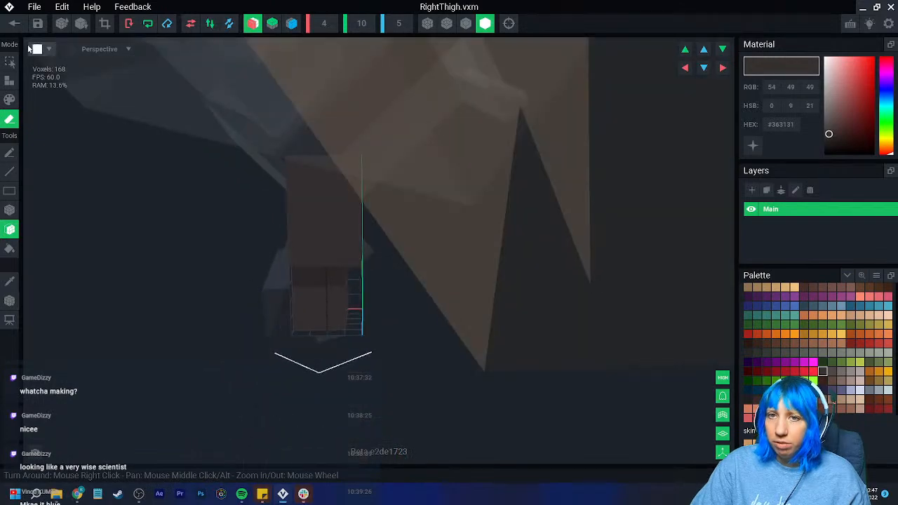
left_click(14, 23)
left_click(354, 179)
- Load a different preset animation and examine how both shortened thighs join the hip
right_click_drag(398, 158, 425, 106)
scroll(409, 213, "up", 6)
right_click_drag(401, 232, 532, 241)
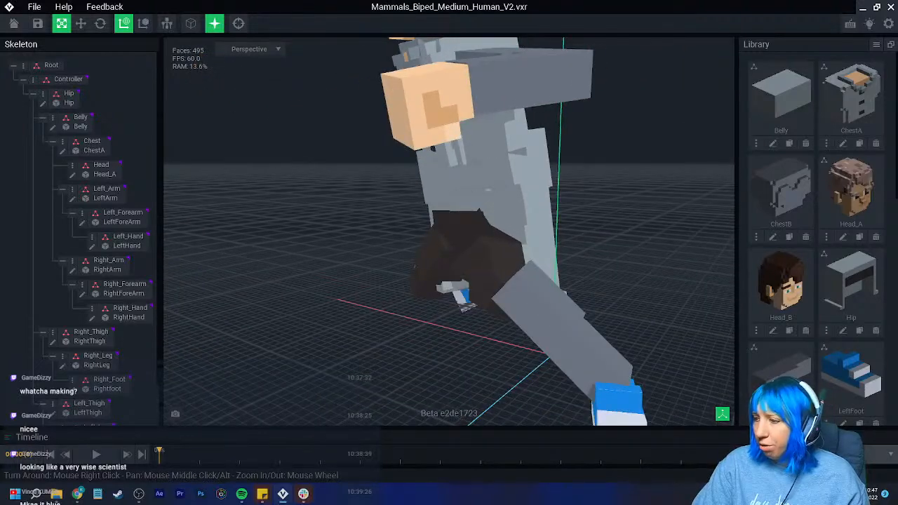
left_click(844, 454)
scroll(844, 394, "down", 6)
scroll(847, 396, "down", 8)
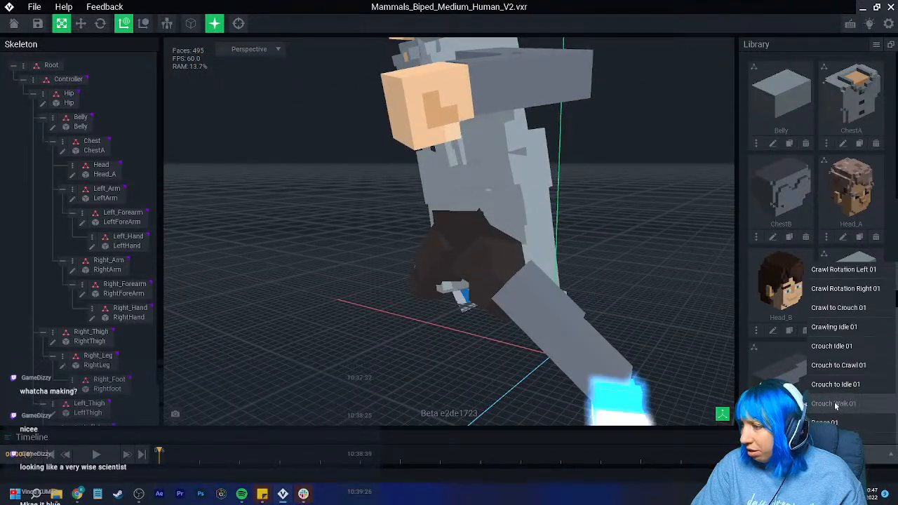
left_click(839, 349)
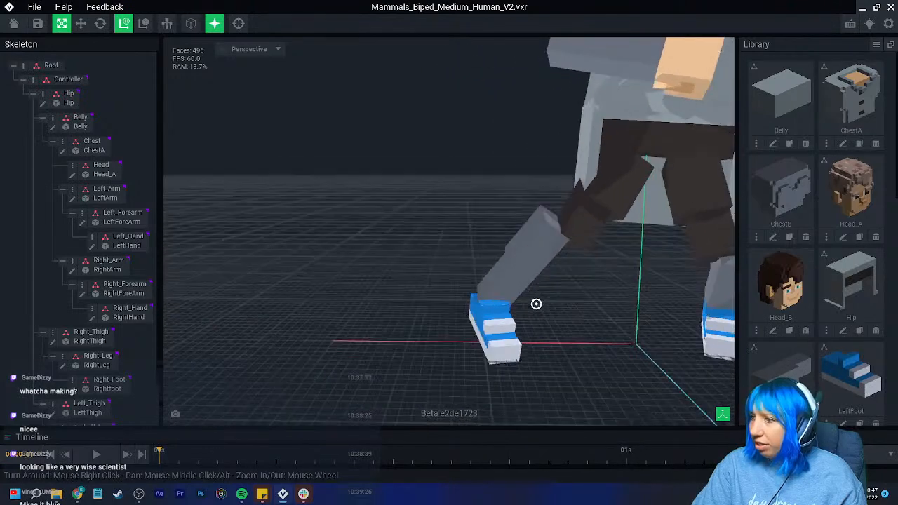
scroll(469, 250, "up", 5)
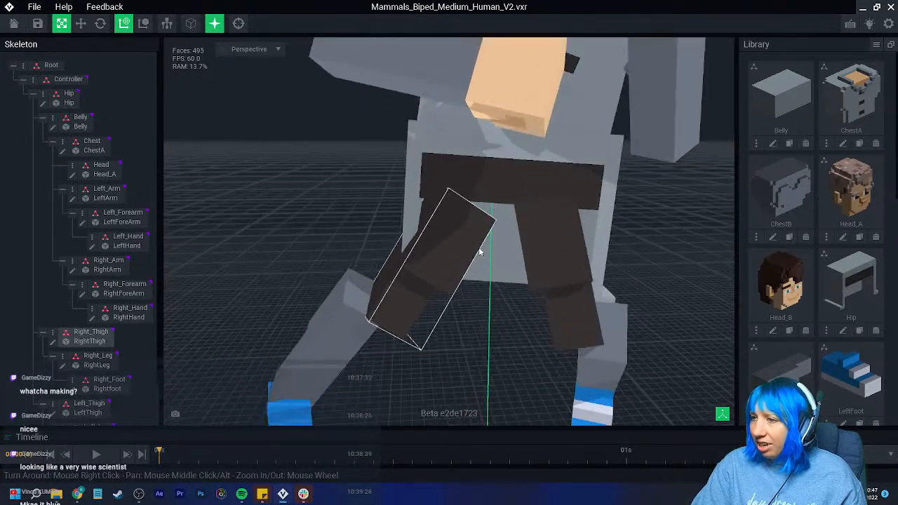
scroll(839, 394, "down", 5)
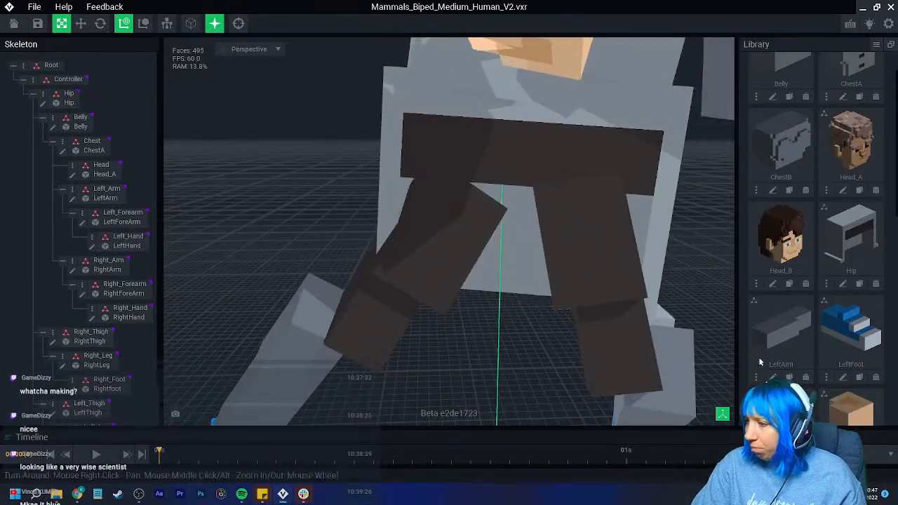
- Load another preset animation, play it and scrub the timeline to examine the dark hip band against the raised thighs
left_click(836, 454)
scroll(846, 375, "down", 2)
scroll(846, 382, "down", 4)
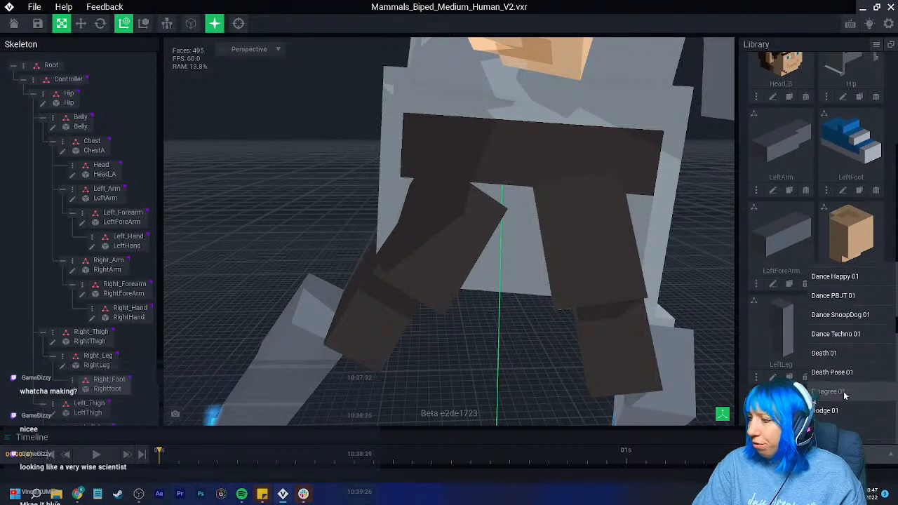
left_click(835, 365)
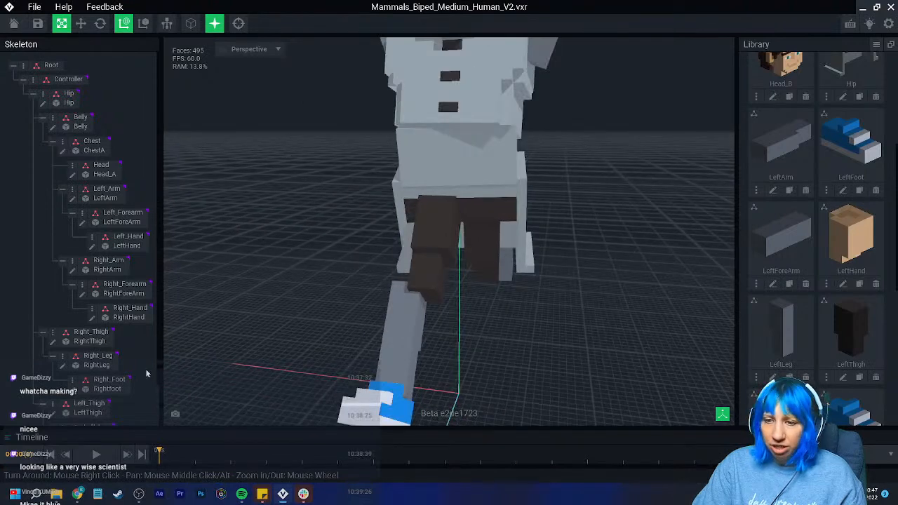
left_click(95, 455)
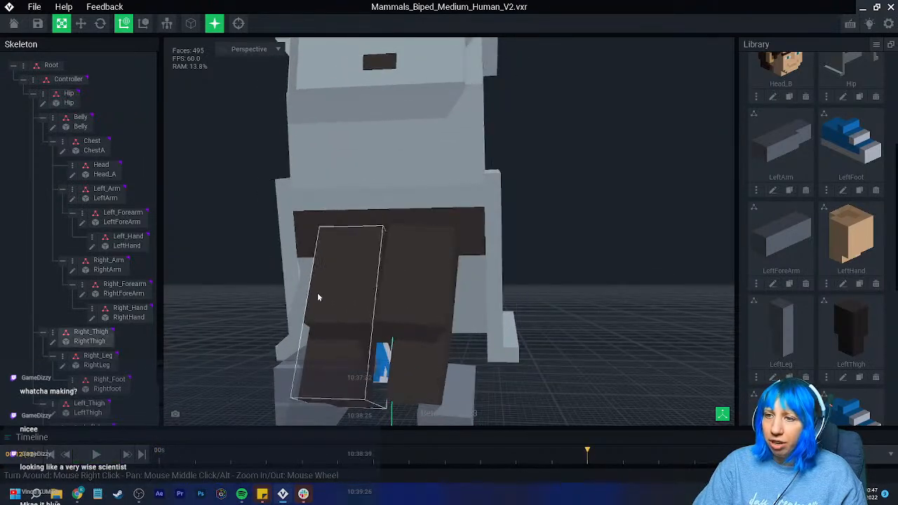
left_click(195, 455)
left_click(160, 455)
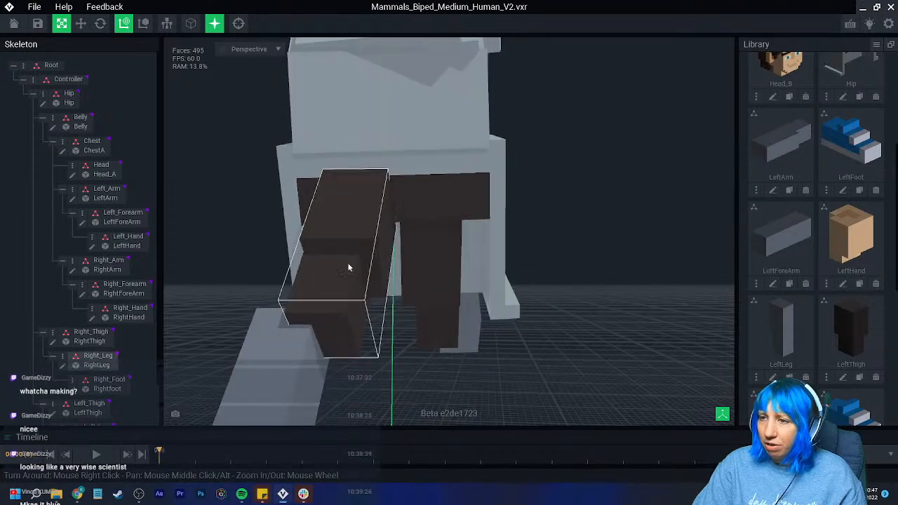
right_click_drag(301, 305, 416, 160)
left_click_drag(162, 454, 401, 446)
right_click_drag(415, 256, 322, 210)
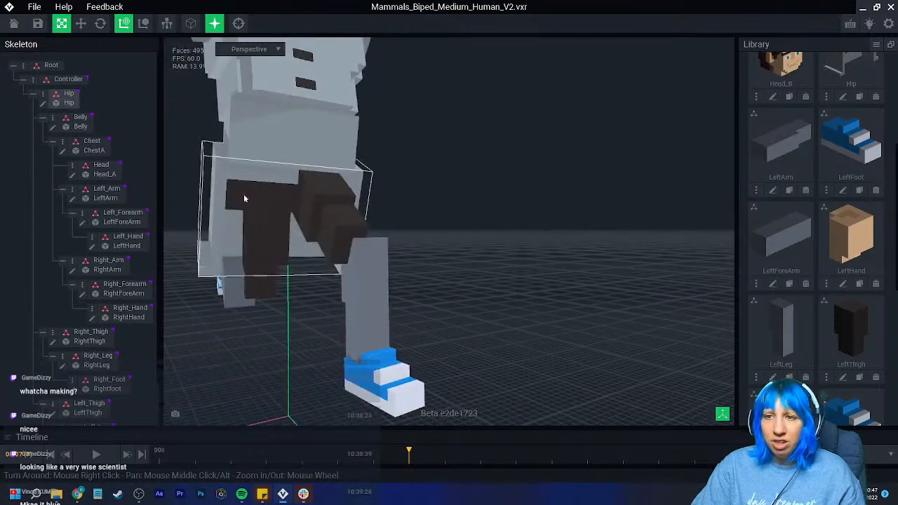
- Paint the row of voxels above the hip model's dark band with the sampled #363131 and return to the rig
mouse_move(303, 223)
right_mouse_down()
mouse_move(332, 235)
mouse_move(338, 211)
right_mouse_up()
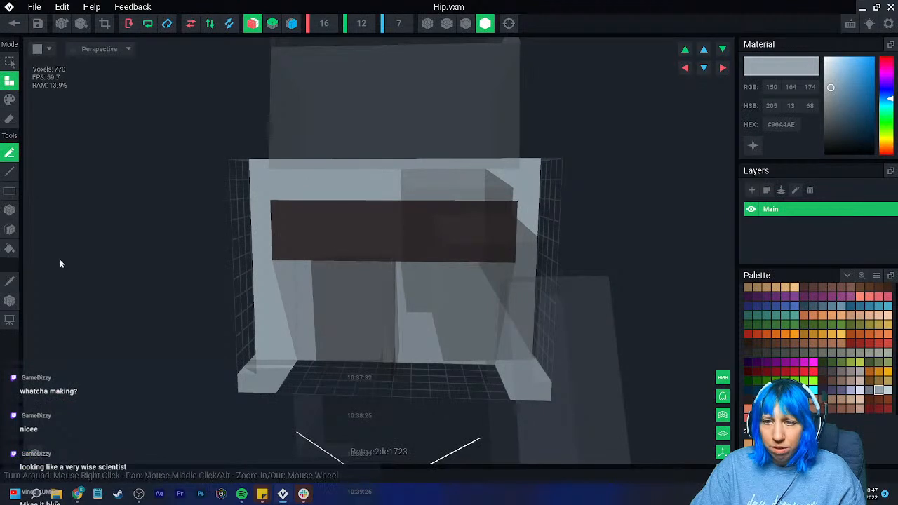
left_click(10, 100)
left_click(9, 216)
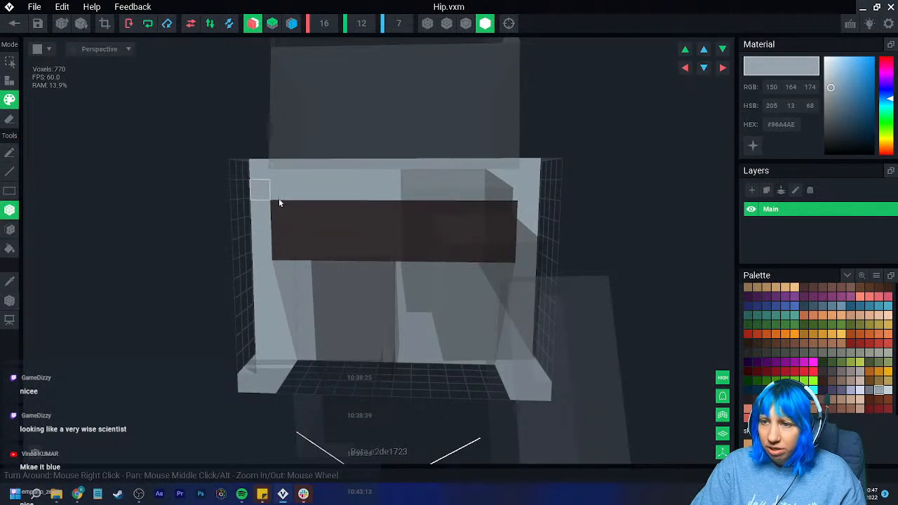
left_click(11, 283)
left_click(315, 228)
left_click_drag(277, 197, 439, 197)
mouse_move(437, 196)
right_mouse_down()
mouse_move(393, 231)
mouse_move(373, 197)
mouse_move(335, 249)
right_mouse_up()
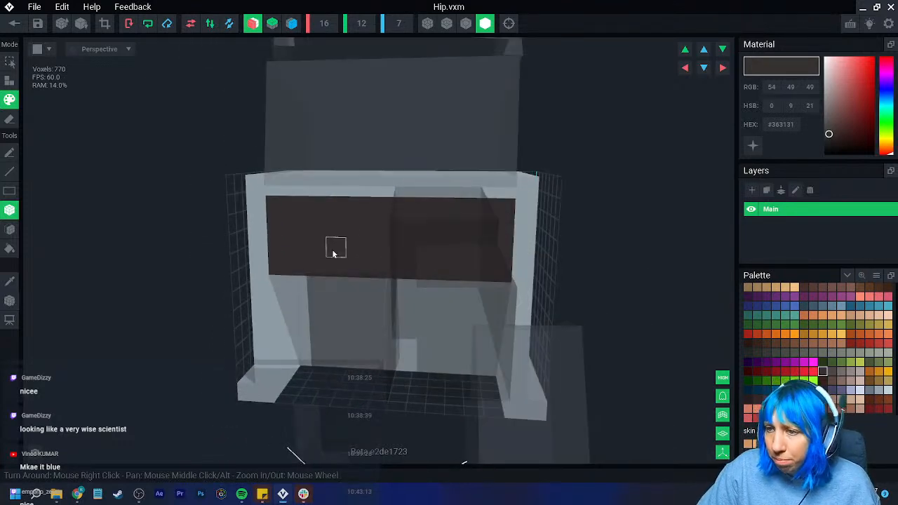
left_click(8, 28)
left_click(377, 175)
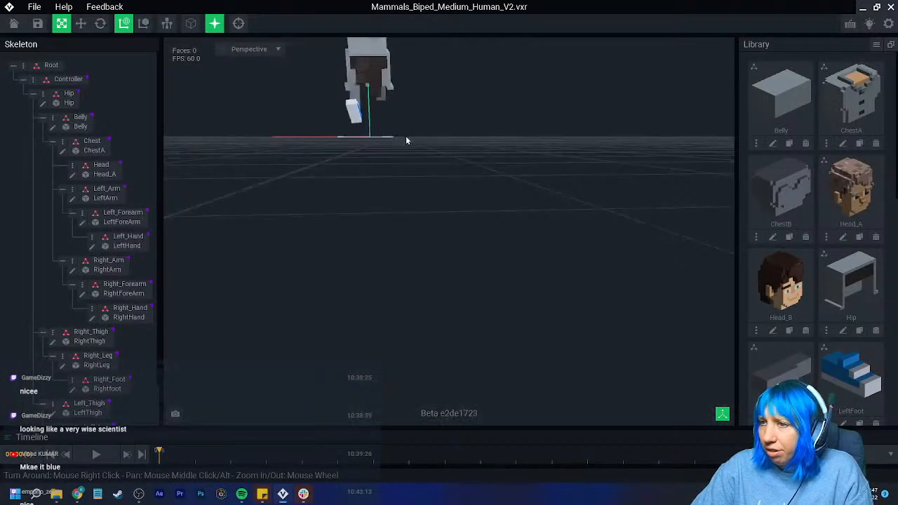
- Examine the widened dark band and thighs in the animated pose and reset the camera to the whole figure
right_click_drag(399, 196, 398, 196)
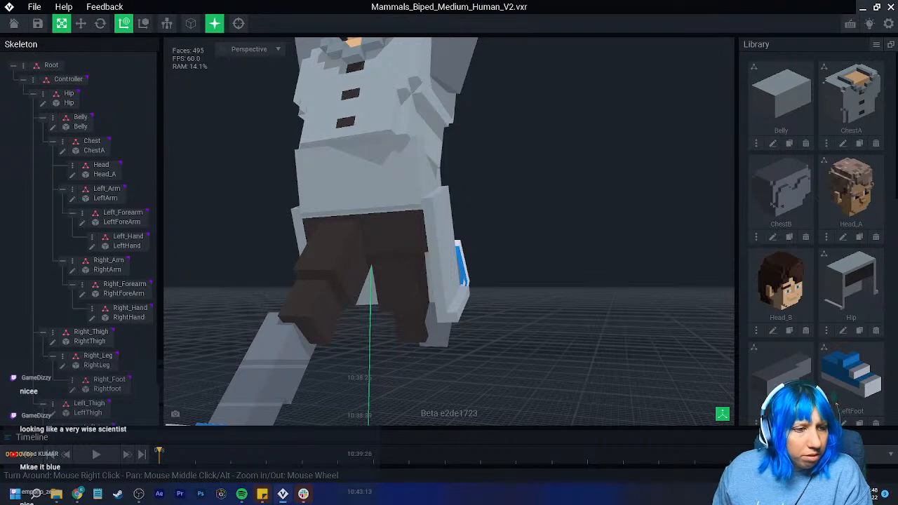
right_click_drag(324, 275, 332, 293)
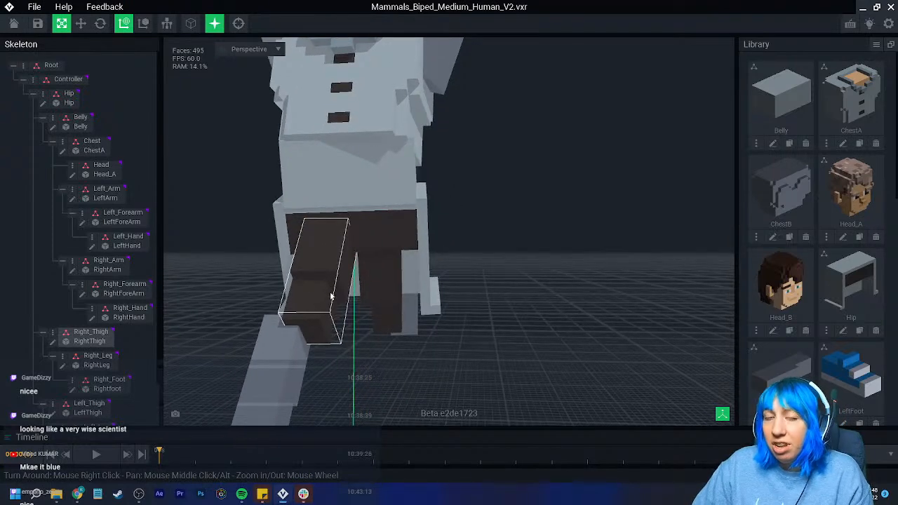
scroll(283, 298, "down", 1)
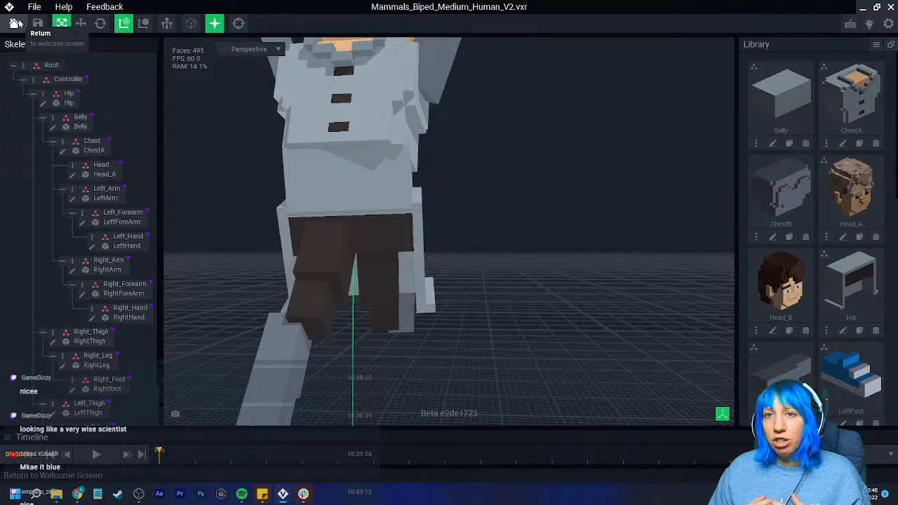
left_click(82, 24)
right_click_drag(176, 115, 229, 139)
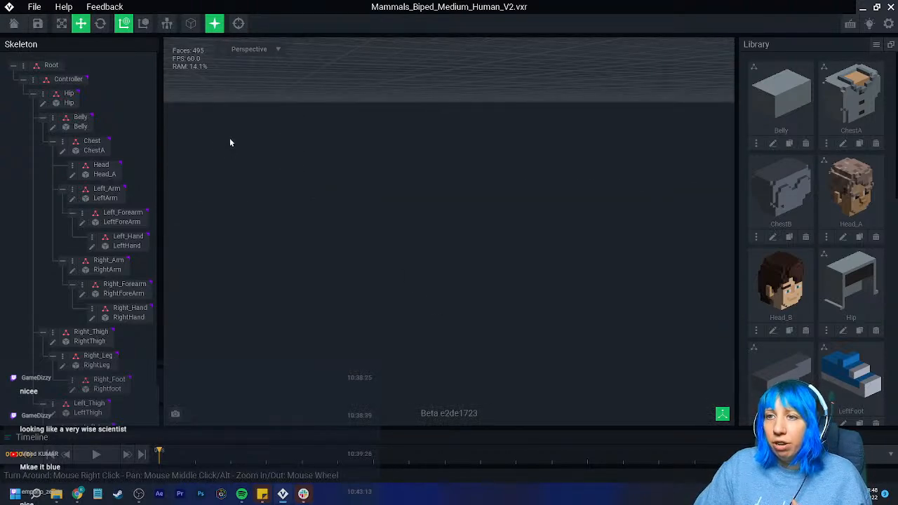
left_click(239, 24)
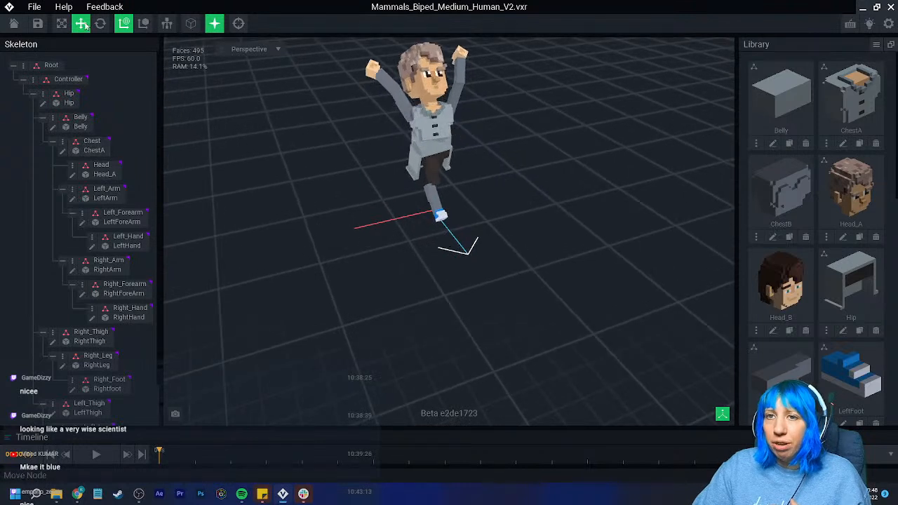
- Try to select the raised right arm of the human figure for moving
left_click(410, 111)
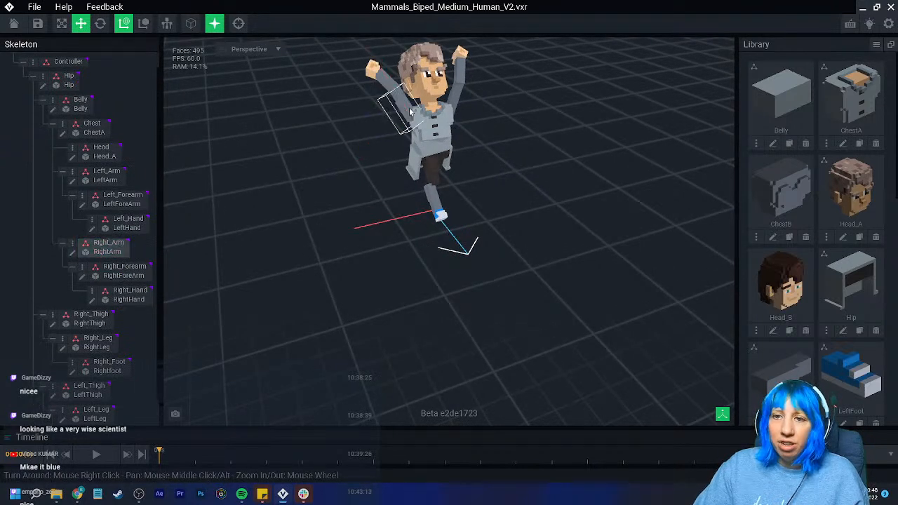
left_click(410, 111)
left_click(411, 116)
left_click(411, 116)
left_click(411, 116)
left_click(411, 116)
left_click(406, 114)
left_click(406, 114)
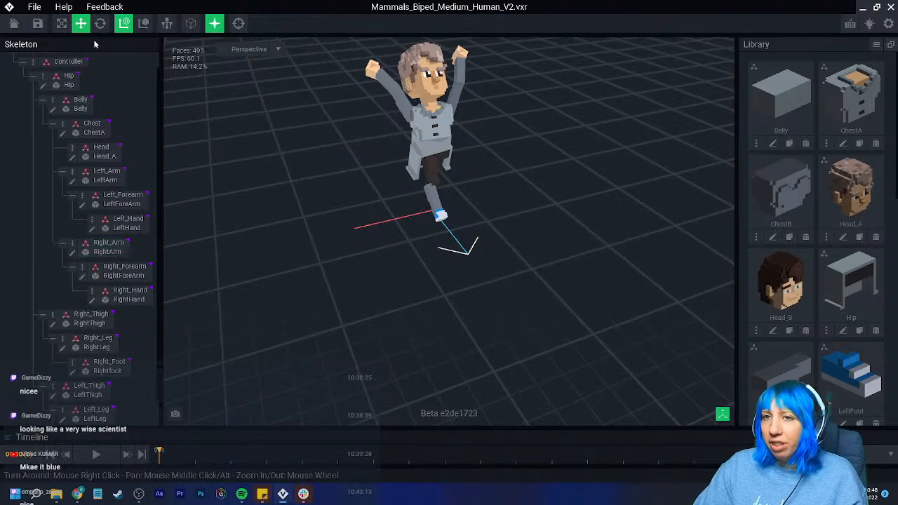
- Save and close the human rig and open Mammals_Biped_Small_Human_V2.vxr from the tavern peeps folder
left_click(14, 24)
left_click(386, 182)
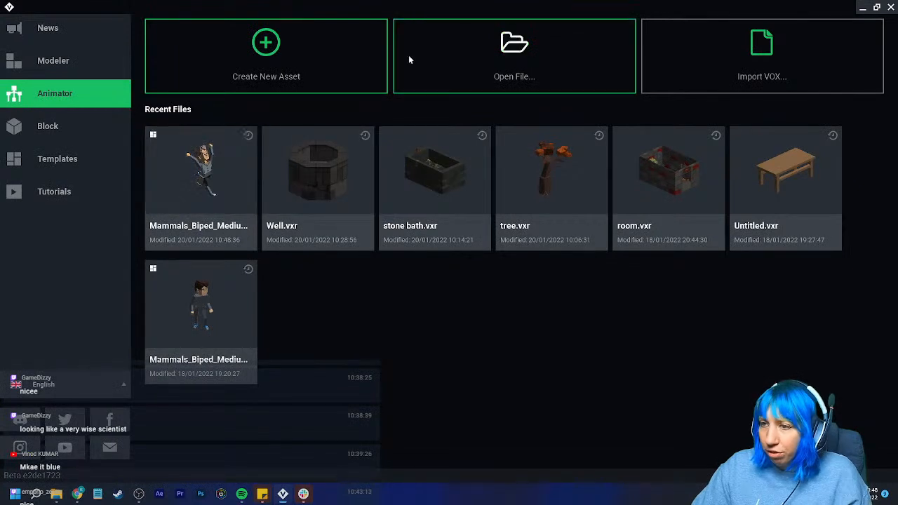
left_click(478, 72)
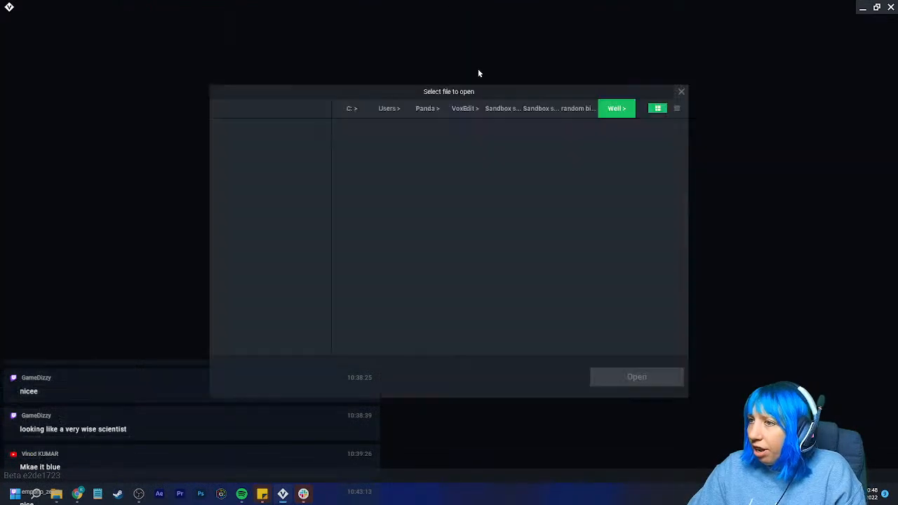
left_click(540, 110)
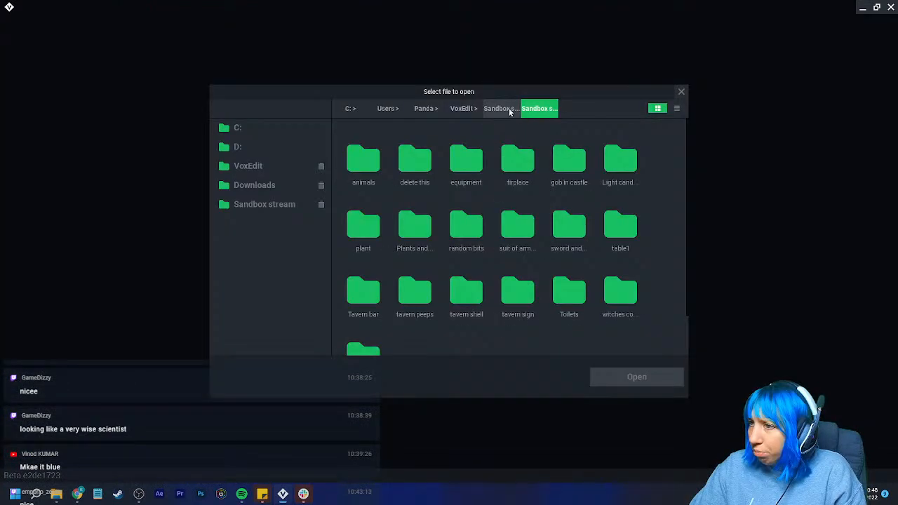
double_click(415, 300)
double_click(568, 233)
left_click(365, 158)
left_click(636, 376)
- Scrub the winged figure's animation to 07:00 and examine its movement
scroll(482, 171, "up", 5)
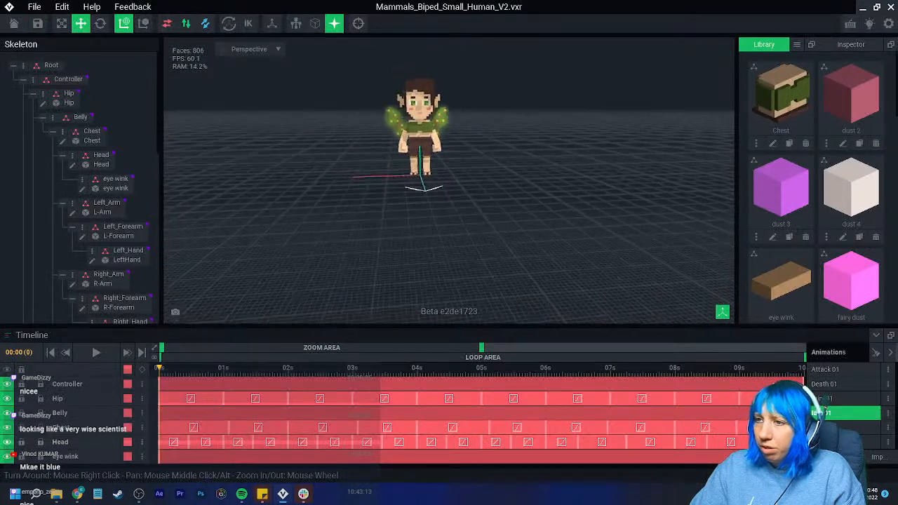
scroll(480, 226, "up", 2)
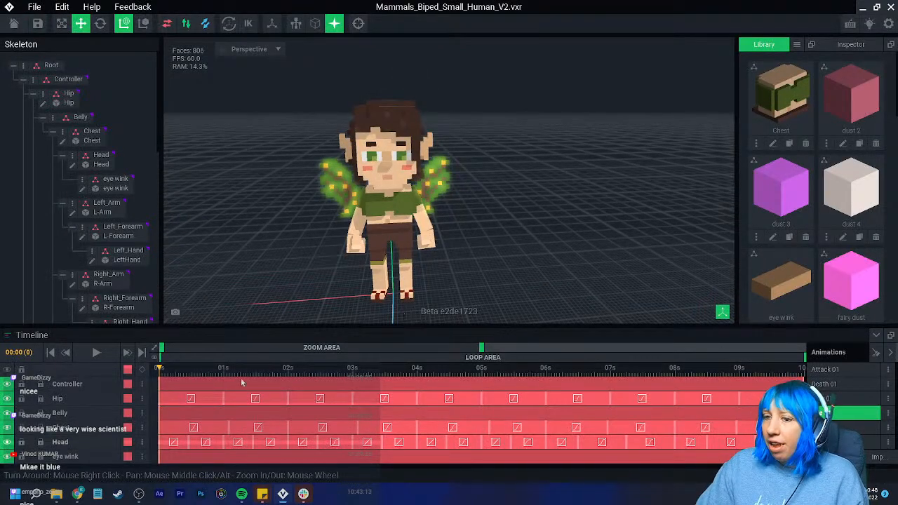
left_click_drag(163, 372, 610, 390)
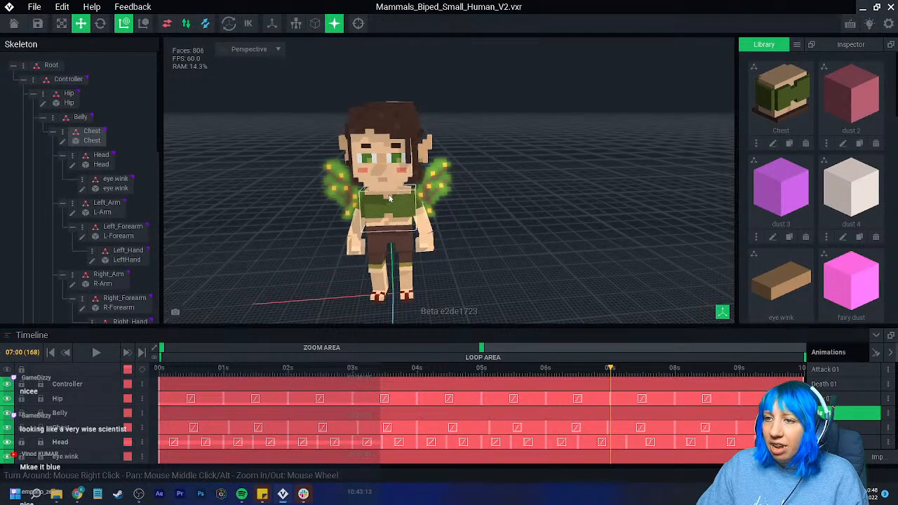
- Open the winged figure's Head model, show its pivot point, and return to the rig with the model saved
left_click(383, 171)
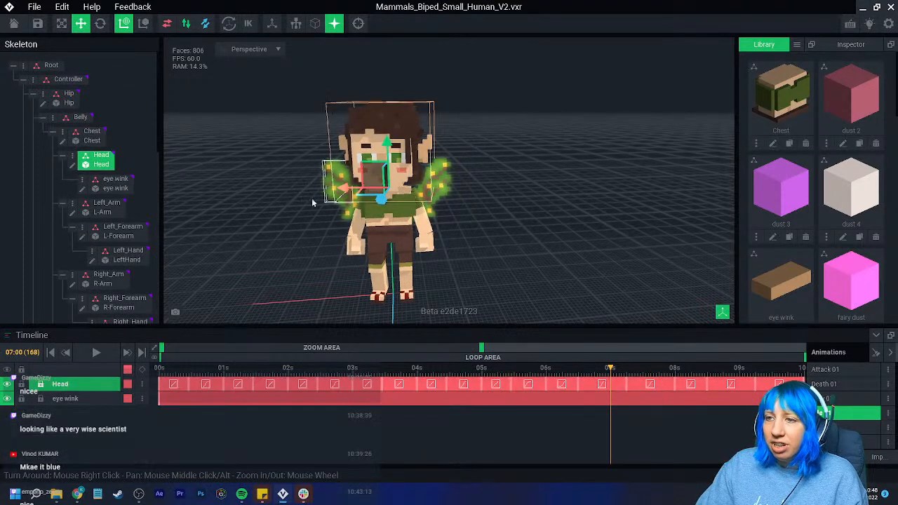
left_click(71, 166)
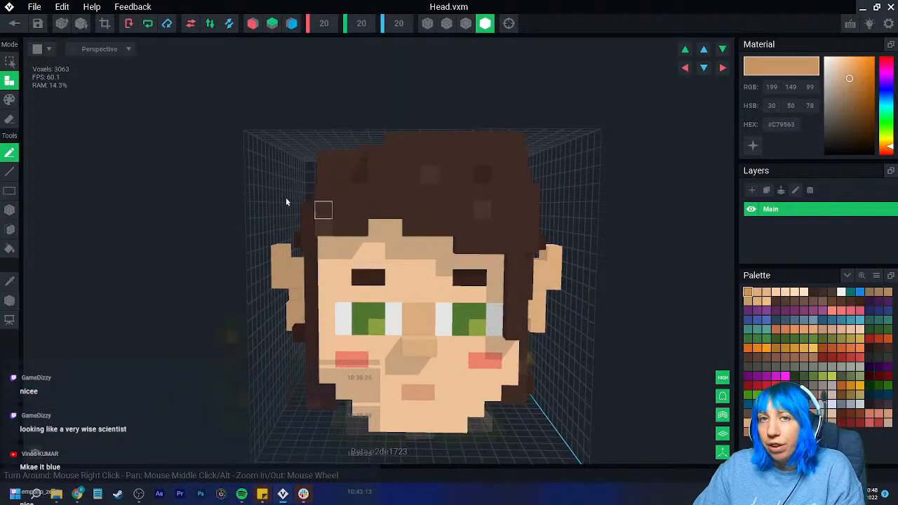
left_click(9, 301)
middle_click_drag(316, 393, 327, 301)
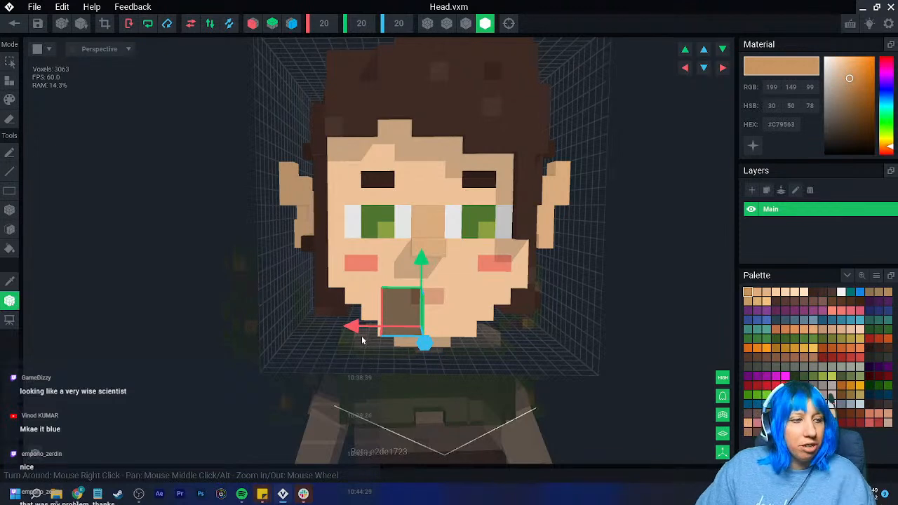
left_click(13, 26)
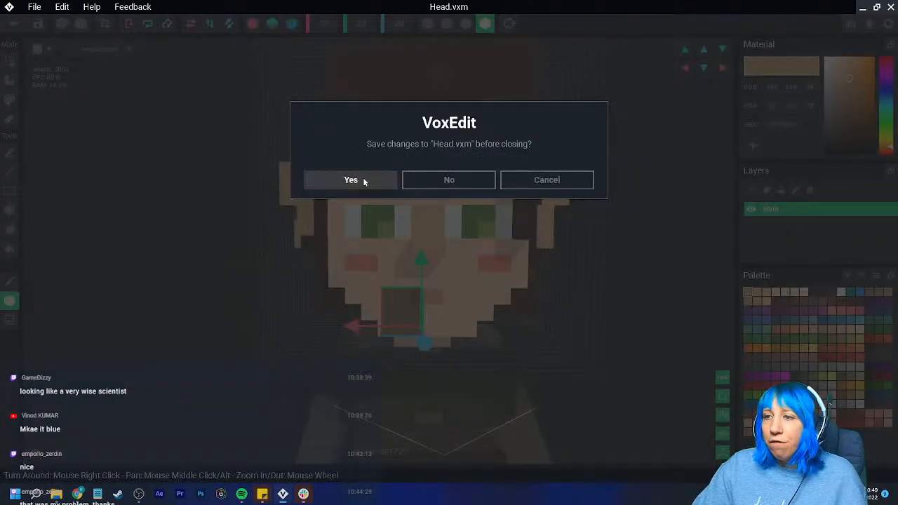
left_click(354, 179)
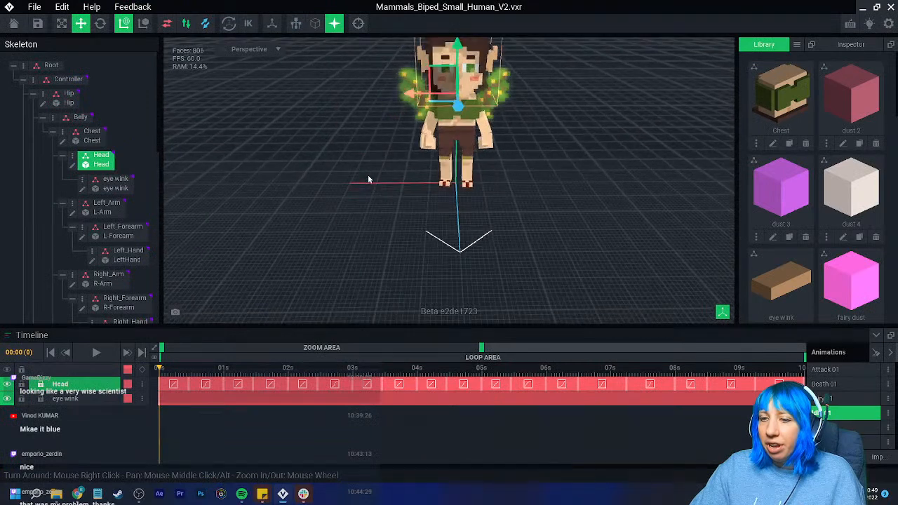
- Apply Send To All to the Head's keyframe at the start of the timeline
left_click_drag(377, 140, 370, 141)
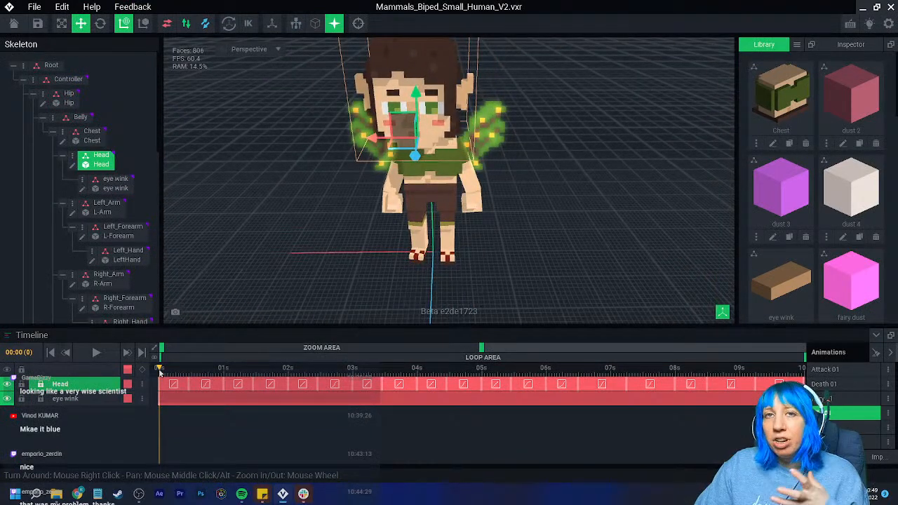
left_click_drag(160, 370, 142, 386)
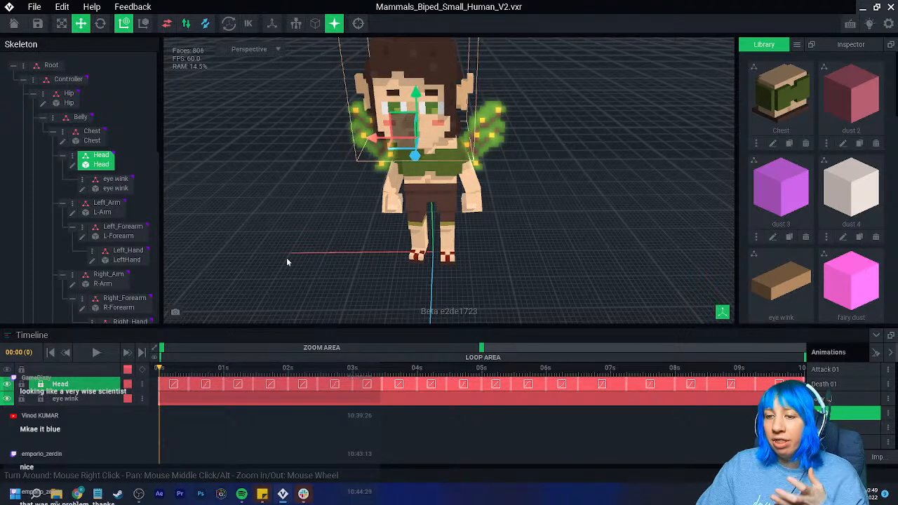
key("ctrl+z")
scroll(359, 270, "up", 2)
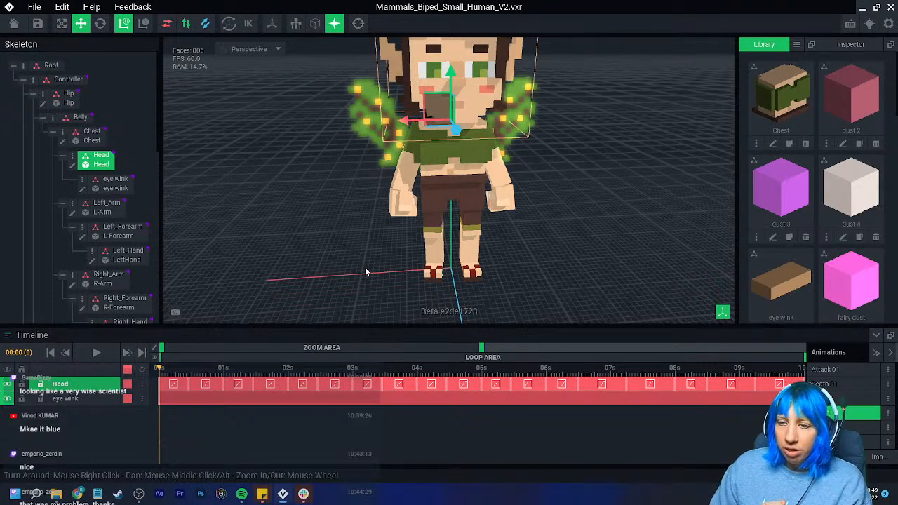
right_click(161, 383)
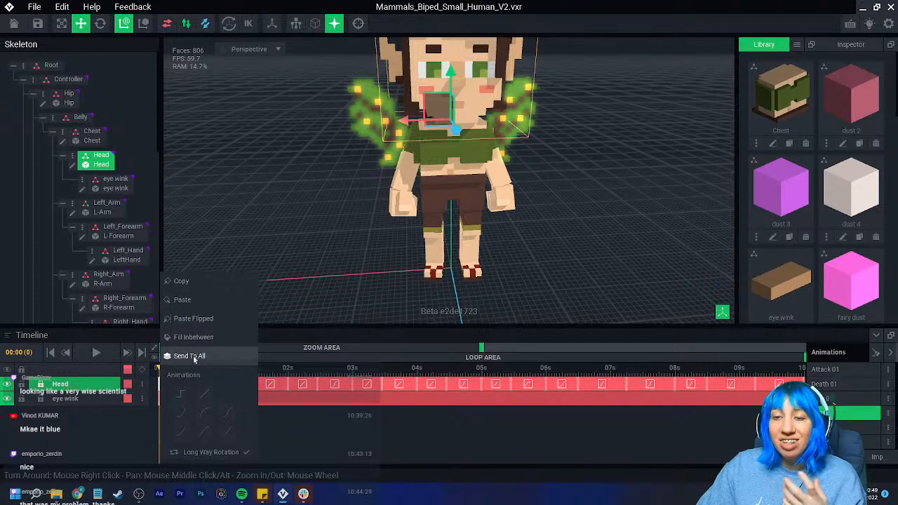
left_click(190, 356)
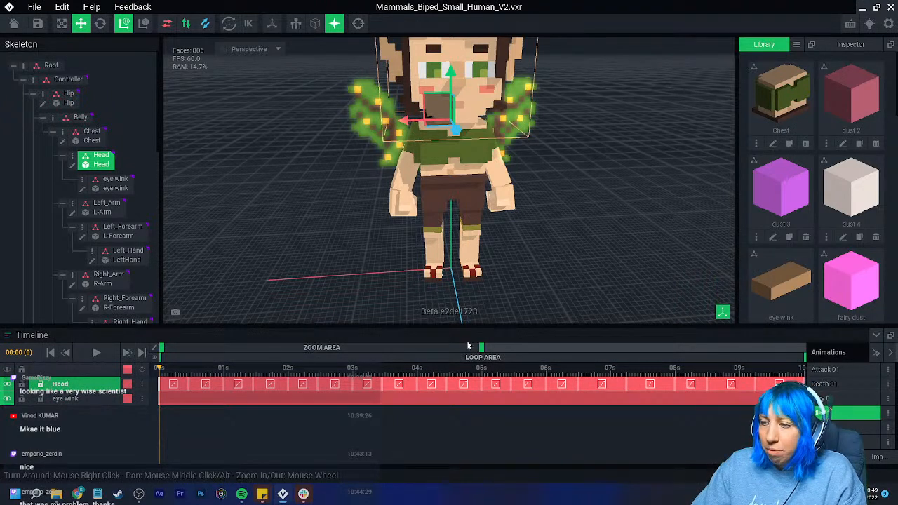
- Examine the Head keyframes in a neighbouring animation and return to the previous one, scrubbing it to its end at 10:00
left_click(852, 403)
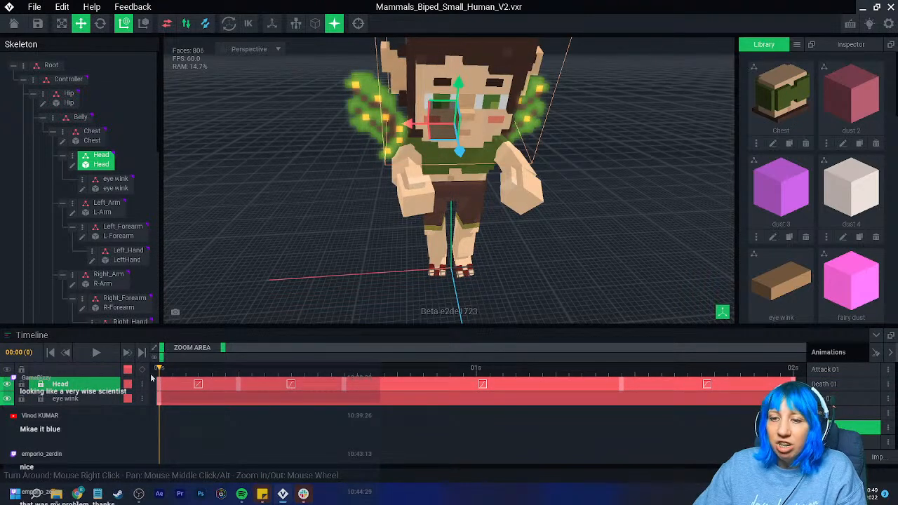
left_click(172, 368)
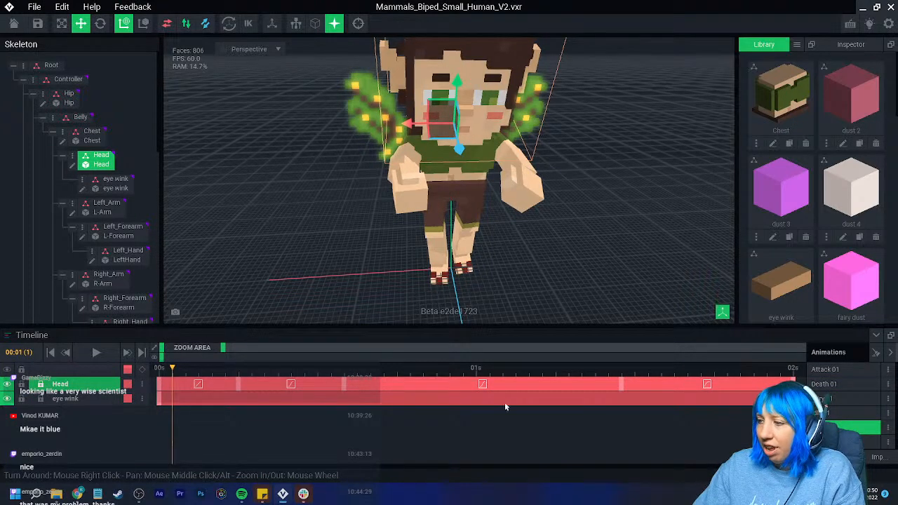
left_click(837, 419)
left_click_drag(167, 368, 759, 384)
left_click_drag(295, 348, 329, 352)
left_click_drag(708, 372, 740, 376)
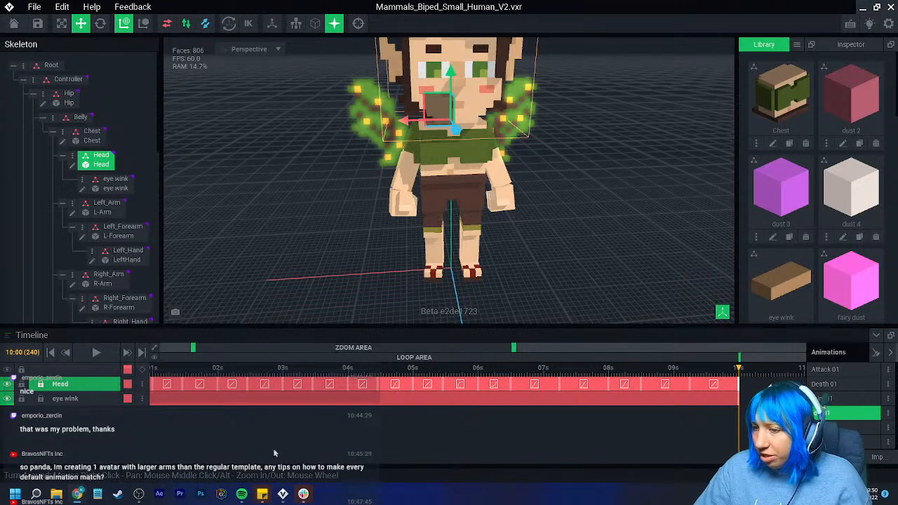
- Narrow the timeline's zoom area around the first Head keyframe and open that keyframe's options
left_click_drag(393, 348, 226, 362)
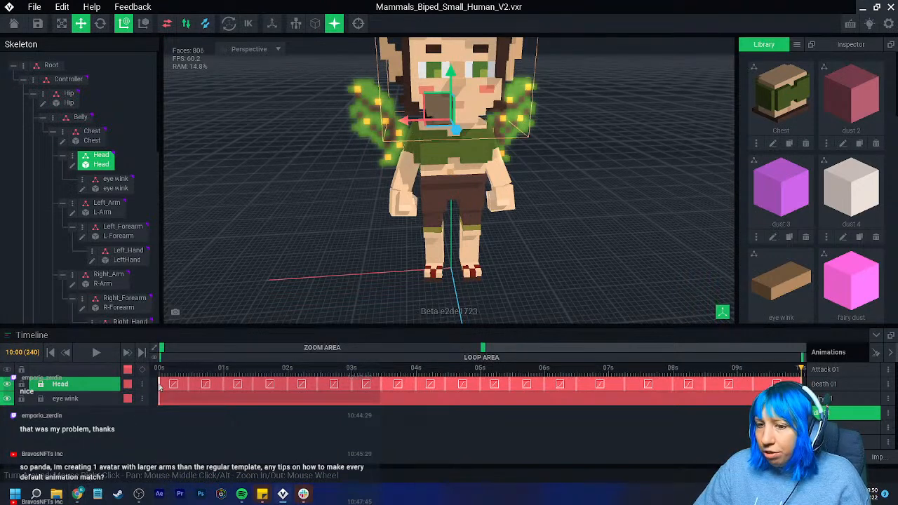
left_click_drag(481, 349, 170, 352)
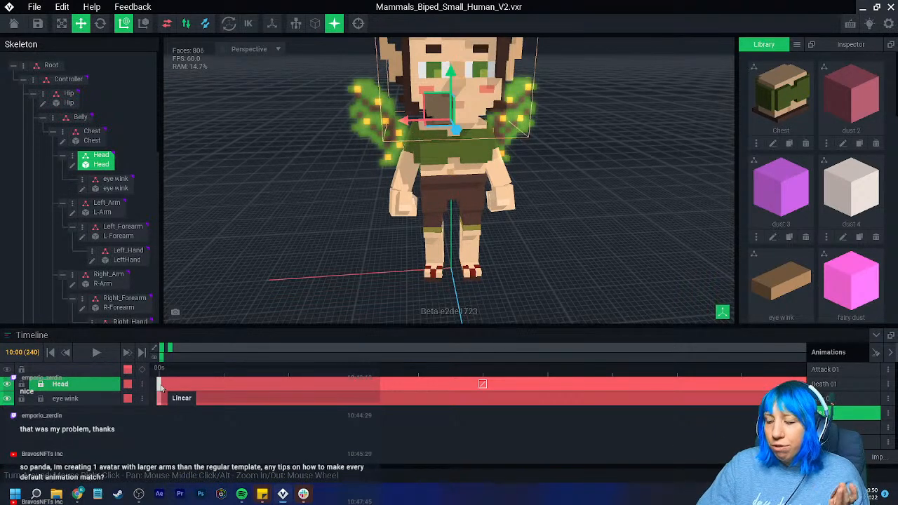
right_click(160, 386)
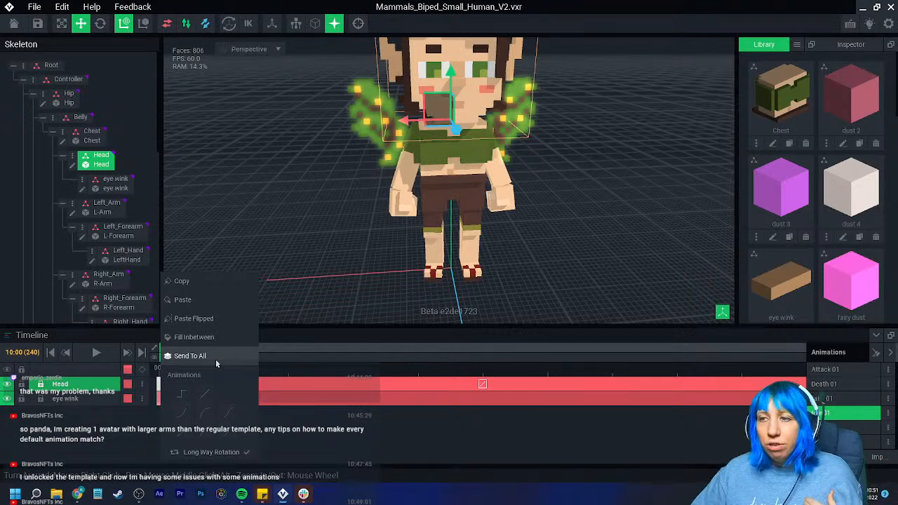
- Open the winged figure's R-Arm model, show its pivot point, and return to the rig with the model saved
left_click(404, 161)
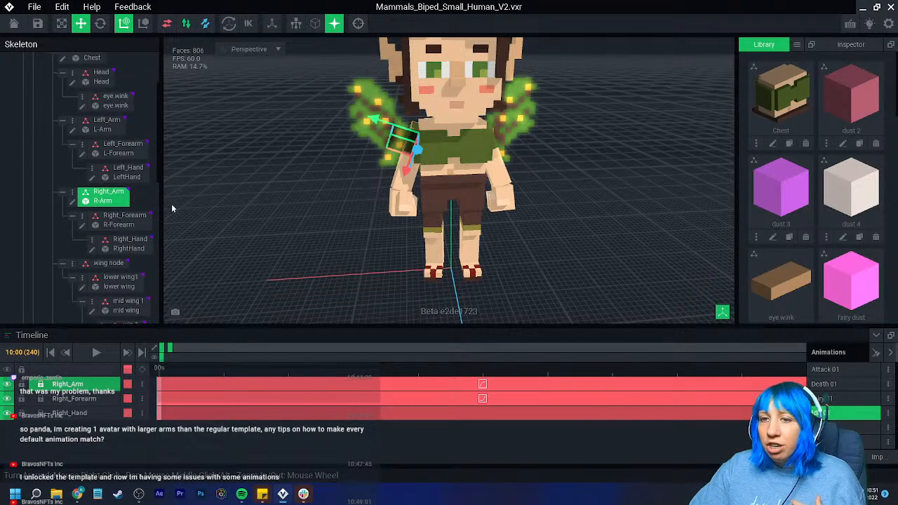
left_click(73, 203)
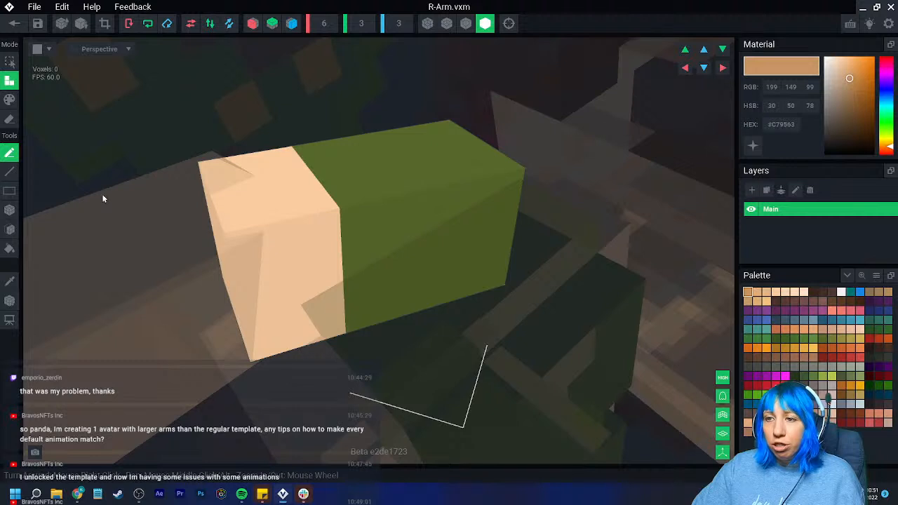
left_click(9, 300)
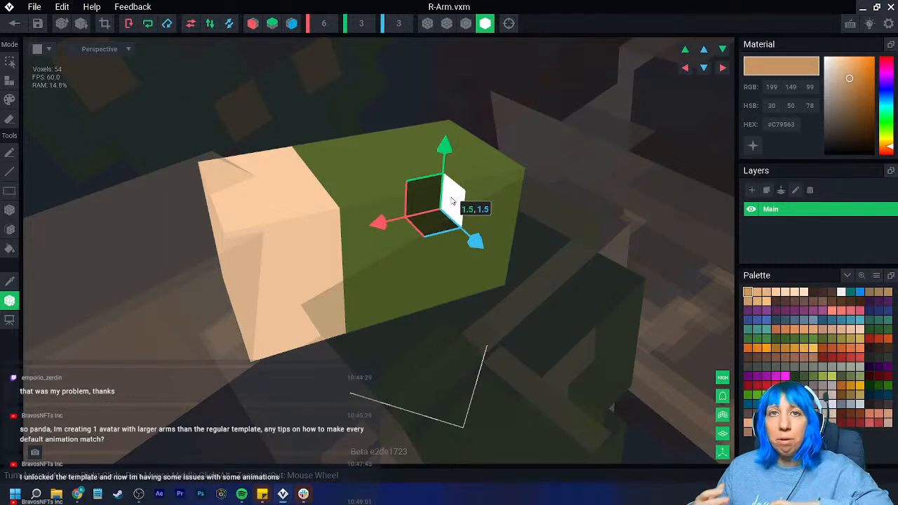
left_click(14, 23)
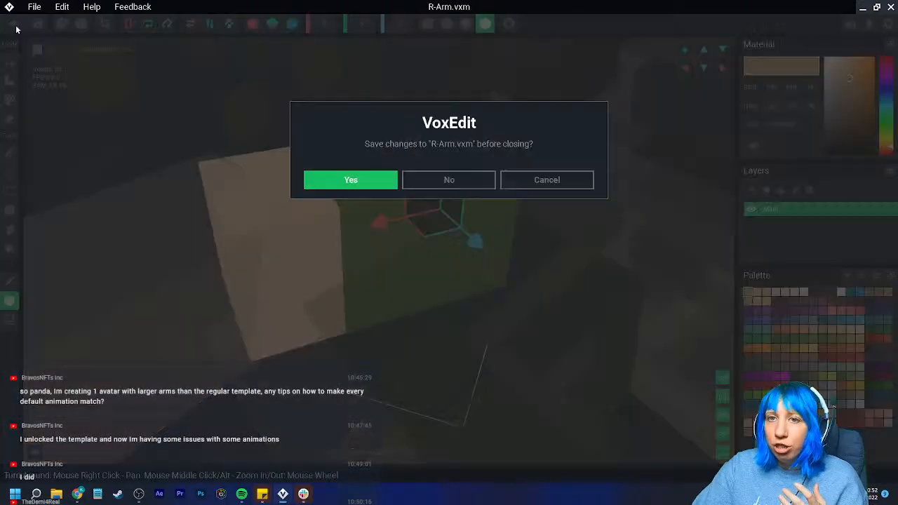
left_click(347, 180)
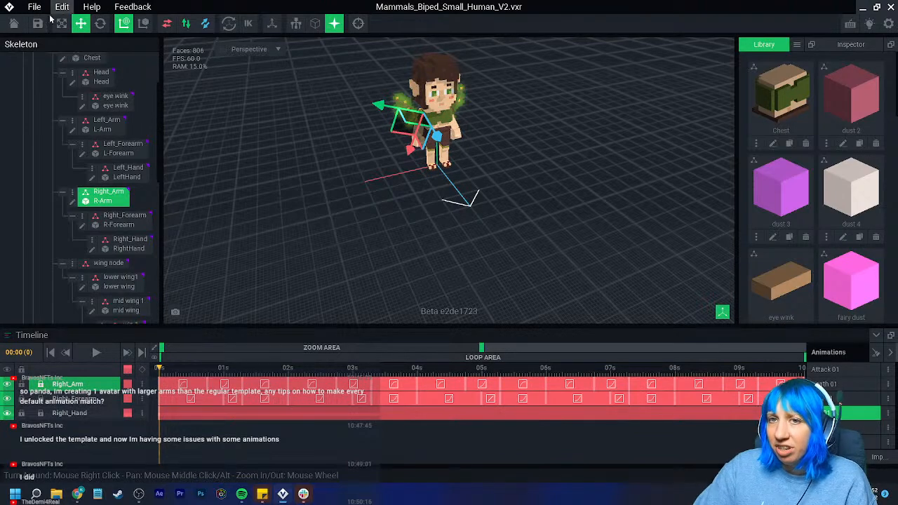
- Save and close the small human rig and reopen Mammals_Biped_Medium_Human_V2.vxr from the recent files
left_click(14, 24)
left_click(351, 180)
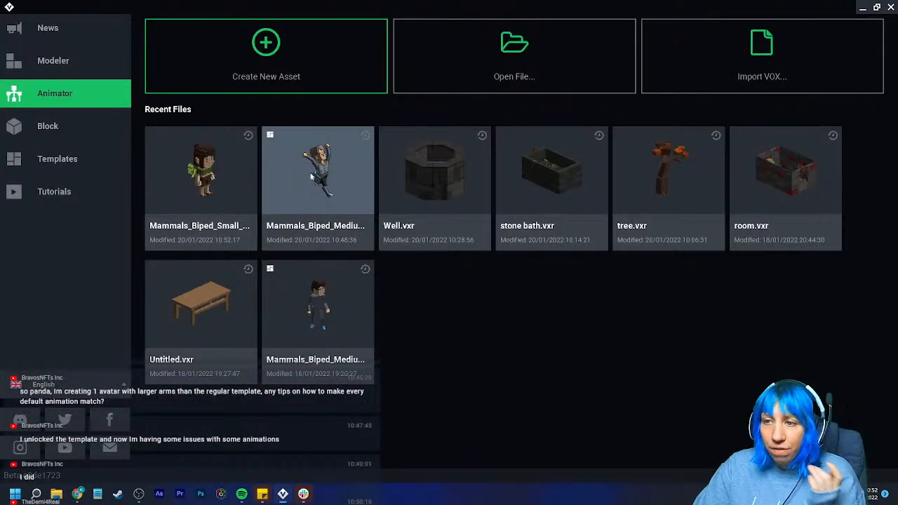
left_click(314, 180)
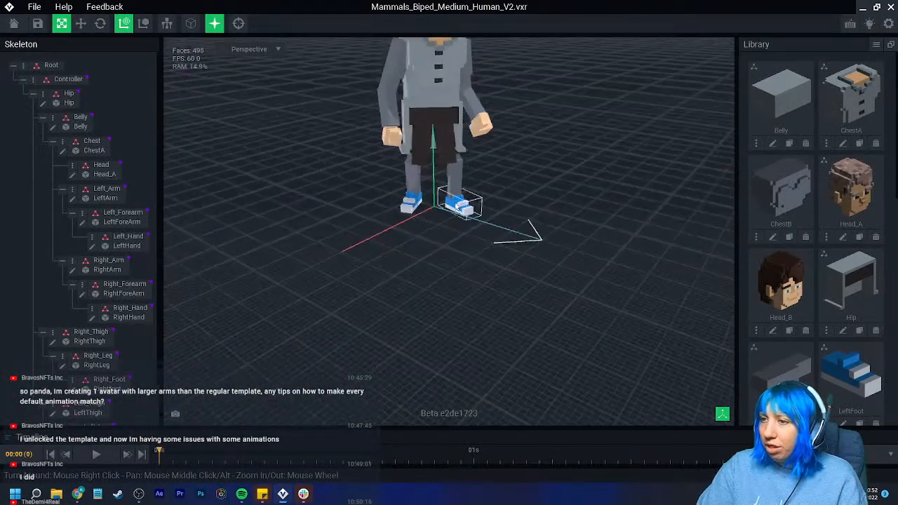
- Examine where the dark thighs meet the grey lower legs on the standing human figure
middle_click_drag(392, 107, 391, 171)
right_click_drag(391, 170, 423, 228)
scroll(446, 213, "down", 3)
scroll(471, 220, "down", 3)
scroll(425, 227, "up", 4)
scroll(423, 228, "up", 2)
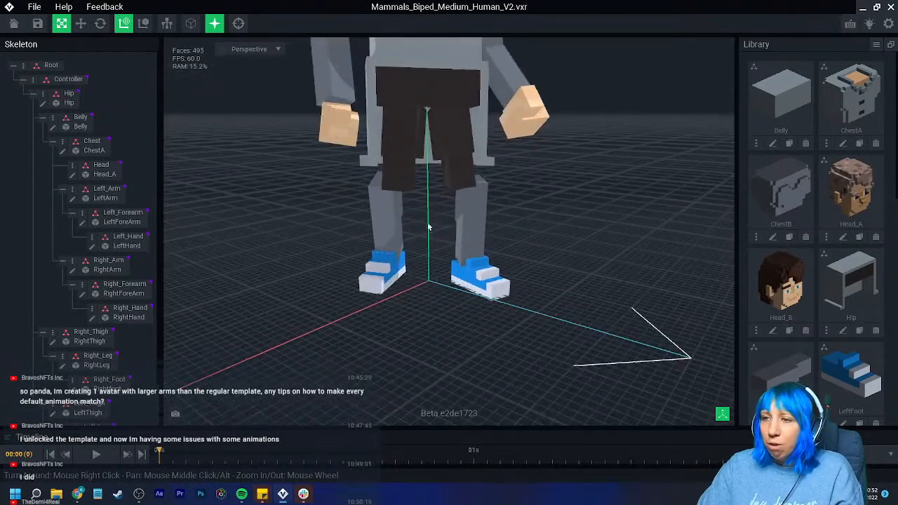
- Shift the RightLeg model's pivot outward along the X axis, away from the other leg, and return to the rig with the model saved
left_click(392, 128)
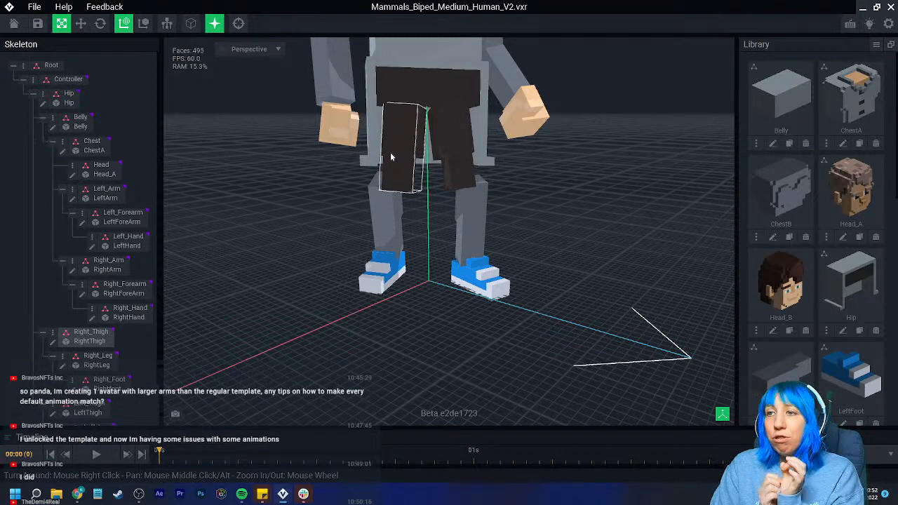
right_click_drag(390, 157, 397, 191)
scroll(396, 191, "up", 1)
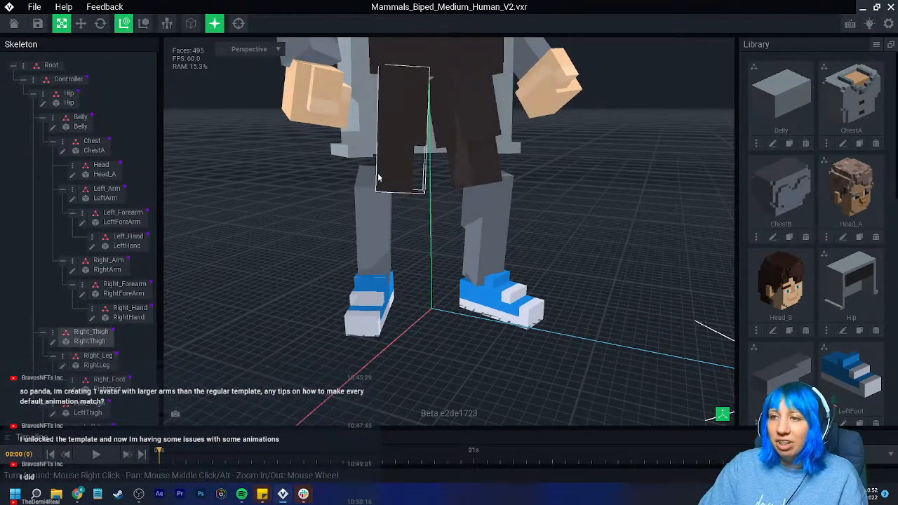
scroll(149, 268, "down", 2)
left_click(63, 320)
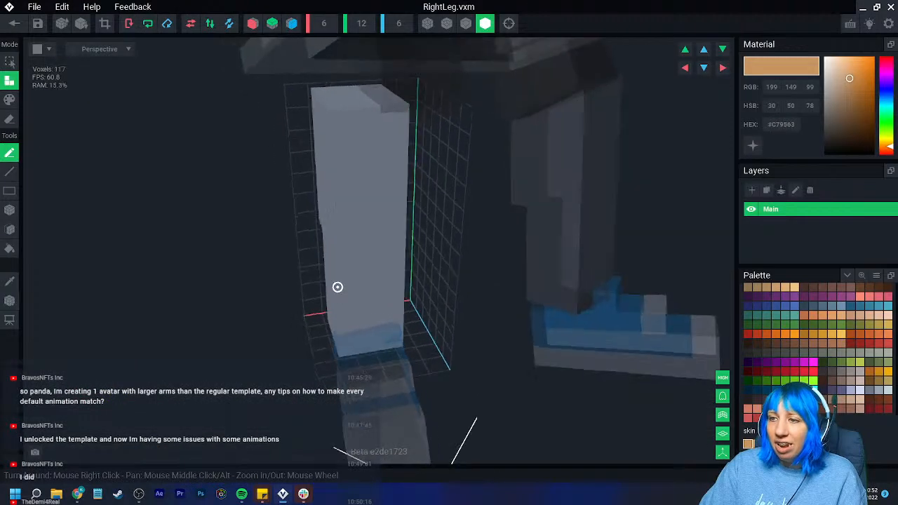
left_click(10, 300)
right_click_drag(302, 222, 282, 195)
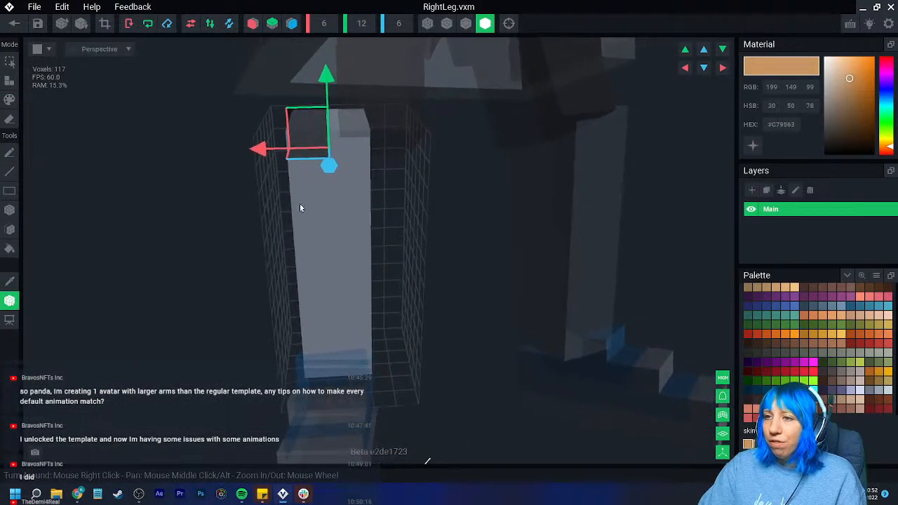
scroll(279, 193, "down", 2)
left_click_drag(260, 184, 221, 184)
left_click(14, 23)
left_click(330, 181)
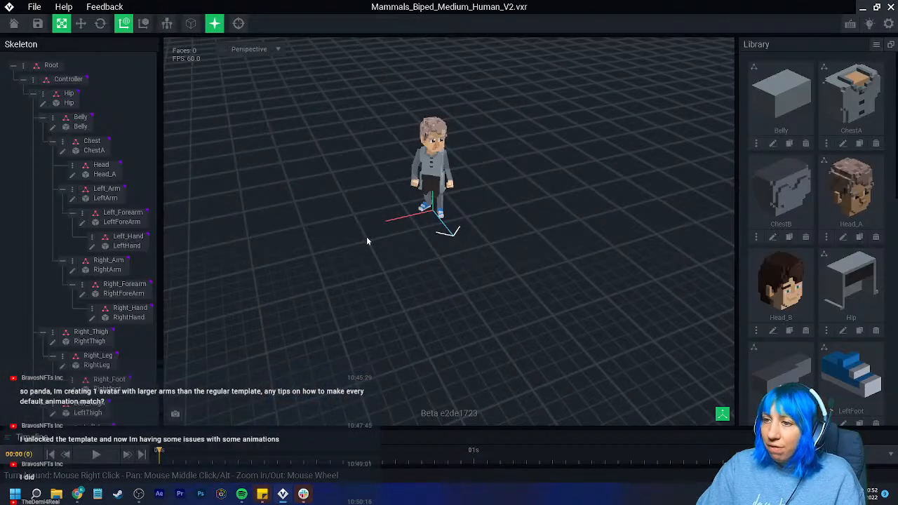
left_click(92, 317)
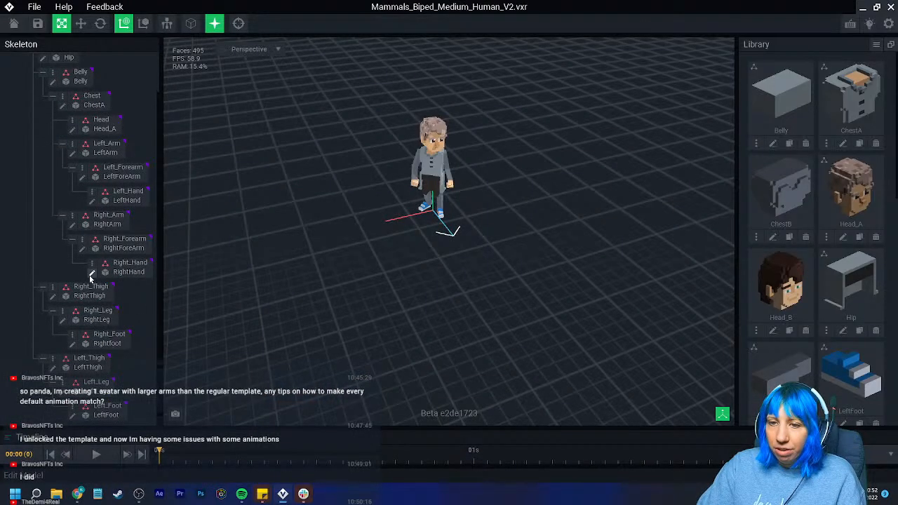
left_click(14, 23)
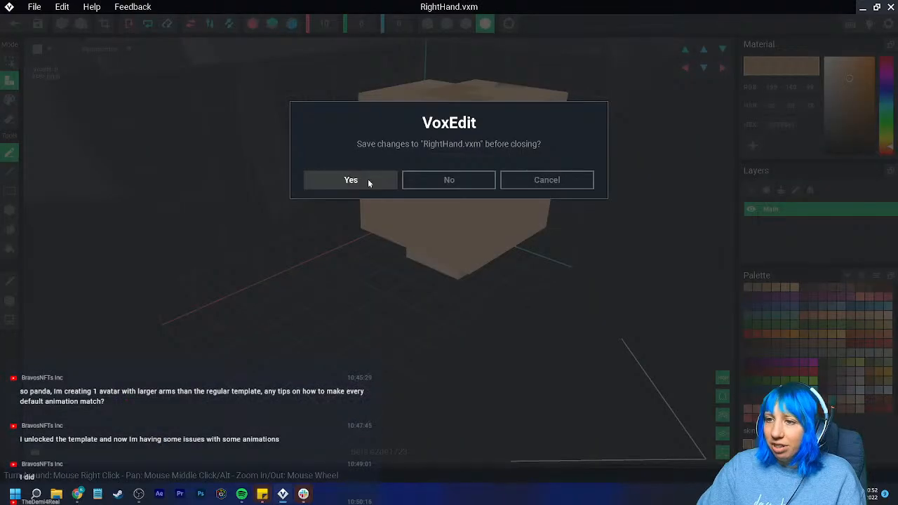
left_click(367, 179)
- Shift the Rightfoot model's pivot outward along the X axis and return to the rig with the model saved
scroll(91, 364, "down", 1)
left_click(73, 361)
scroll(344, 282, "up", 2)
right_click_drag(345, 283, 349, 253)
left_click(9, 300)
left_click_drag(350, 203, 308, 204)
left_click(14, 23)
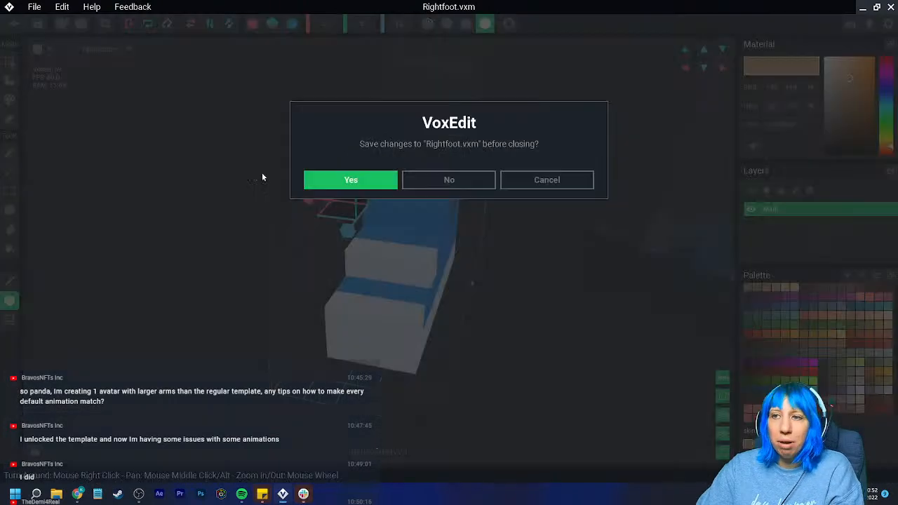
left_click(344, 184)
- Shift the LeftLeg model's pivot outward along the X axis, away from the other leg, and return to the rig
scroll(426, 234, "up", 10)
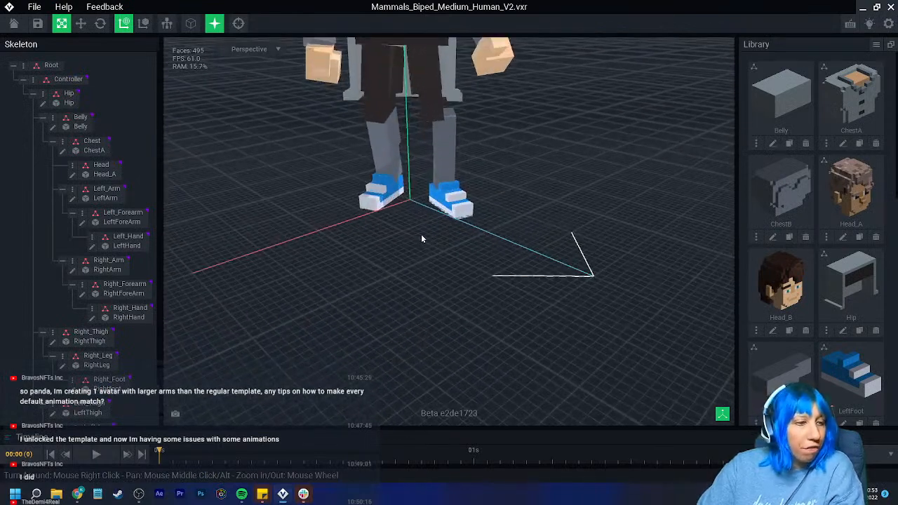
right_click_drag(407, 237, 427, 240)
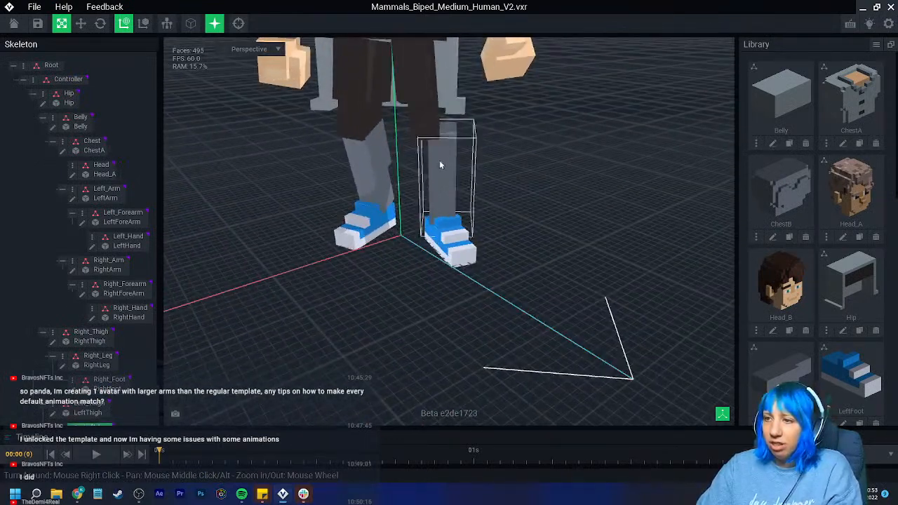
scroll(75, 359, "down", 2)
left_click(73, 391)
right_click_drag(309, 232, 299, 236)
left_click(10, 300)
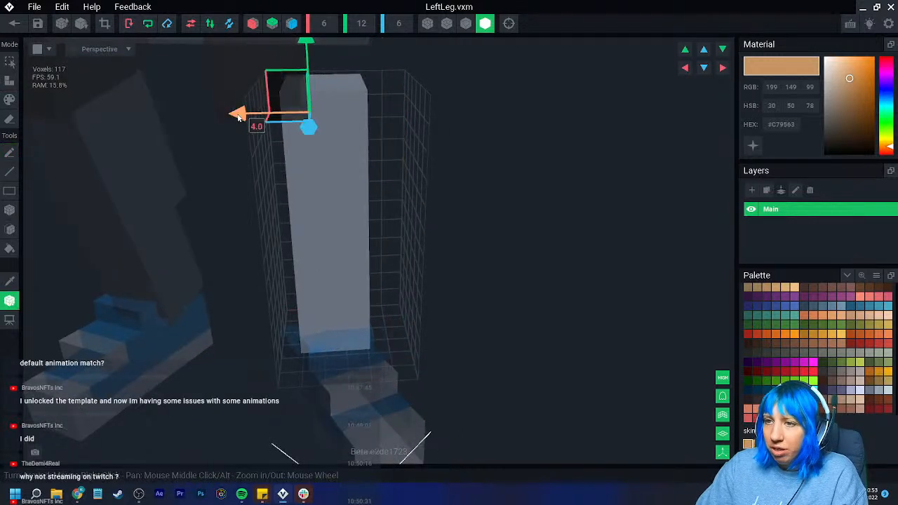
left_click_drag(291, 119, 306, 120)
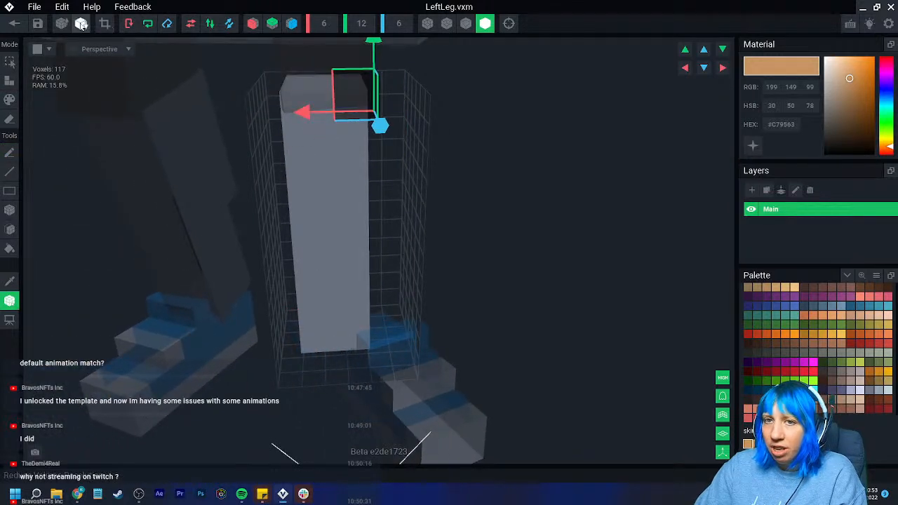
left_click(14, 24)
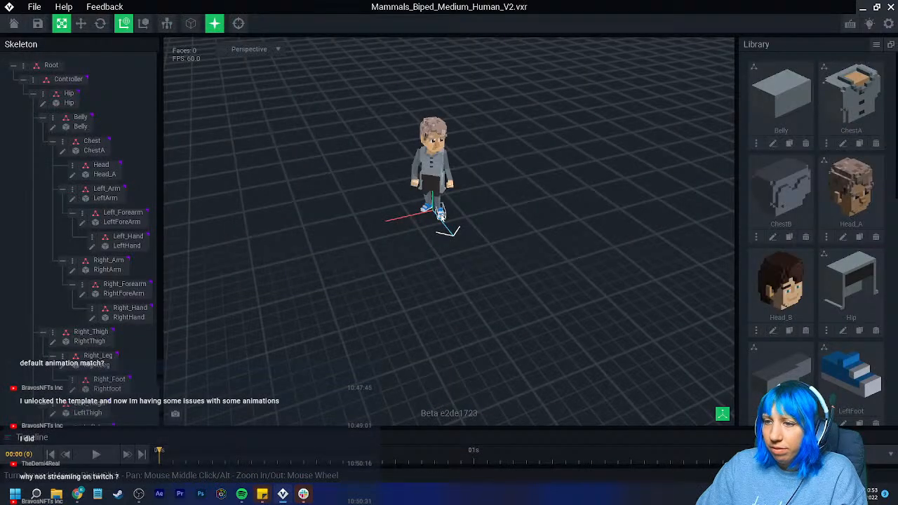
- Shift the LeftFoot model's pivot outward along the X axis and return to the rig with the model saved
scroll(69, 396, "down", 1)
left_click(72, 419)
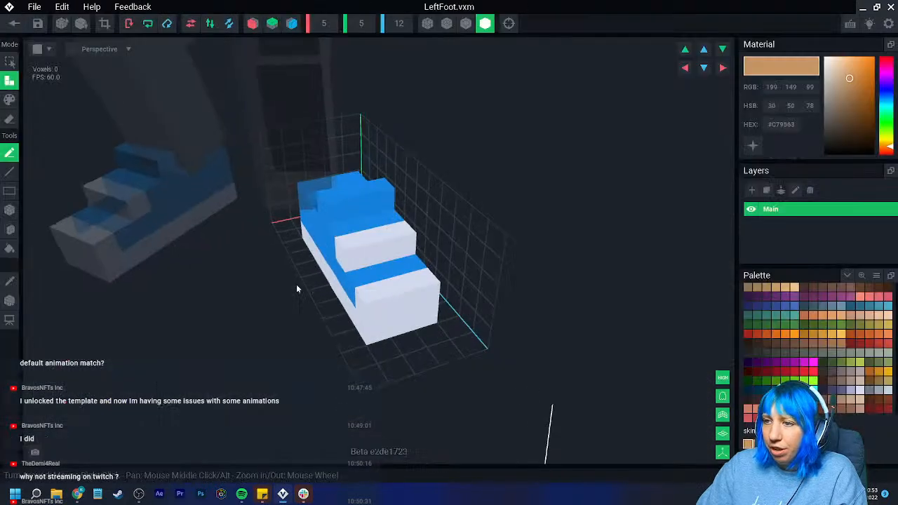
left_click(9, 299)
left_click_drag(273, 213, 313, 211)
mouse_move(314, 212)
right_mouse_down()
mouse_move(310, 223)
mouse_move(301, 215)
right_mouse_up()
left_click(19, 25)
left_click(338, 178)
- Examine how the thighs meet the hip, check the LeftThigh model on its own, and return to the rig
scroll(413, 190, "up", 5)
right_click_drag(419, 195, 417, 223)
scroll(417, 225, "up", 5)
right_click_drag(375, 247, 397, 226)
scroll(118, 368, "down", 3)
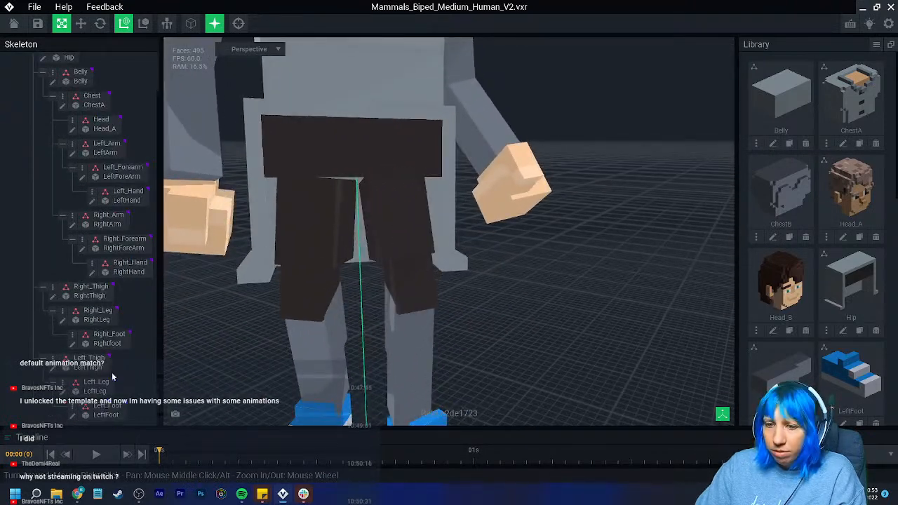
left_click(55, 371)
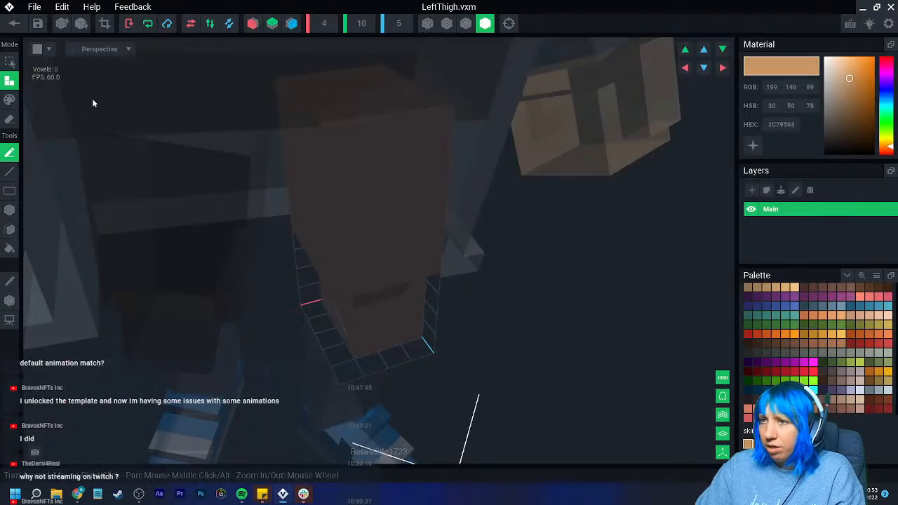
left_click(14, 23)
left_click(329, 173)
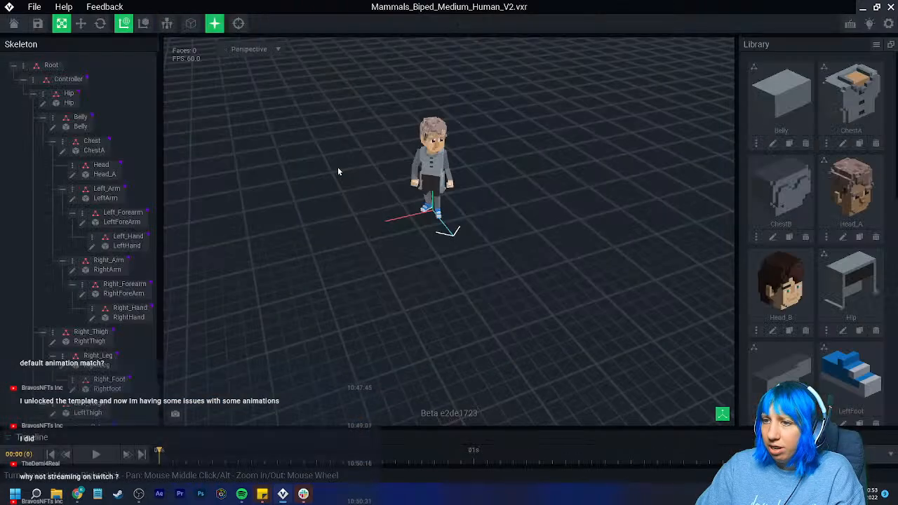
- Set the RightThigh volume's height to 11, extend its top face by one layer in the sampled dark trouser colour, and save the model
scroll(59, 309, "down", 1)
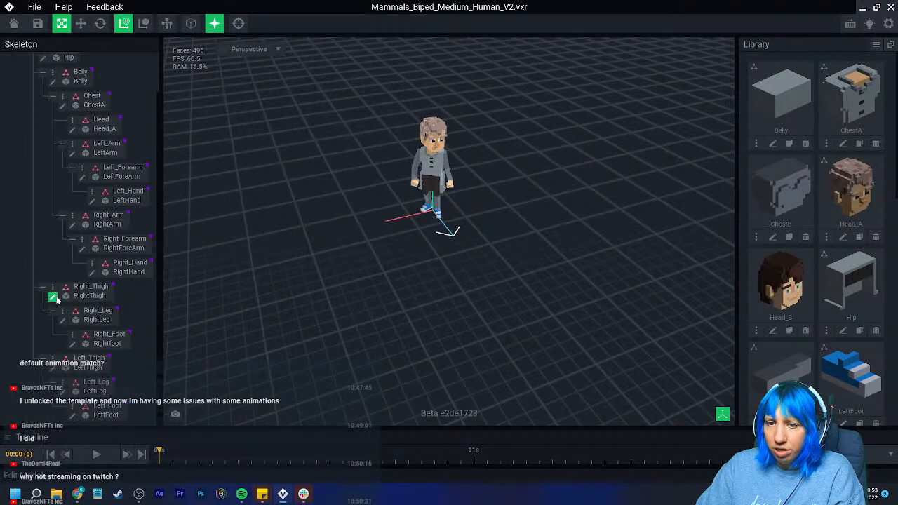
left_click(52, 297)
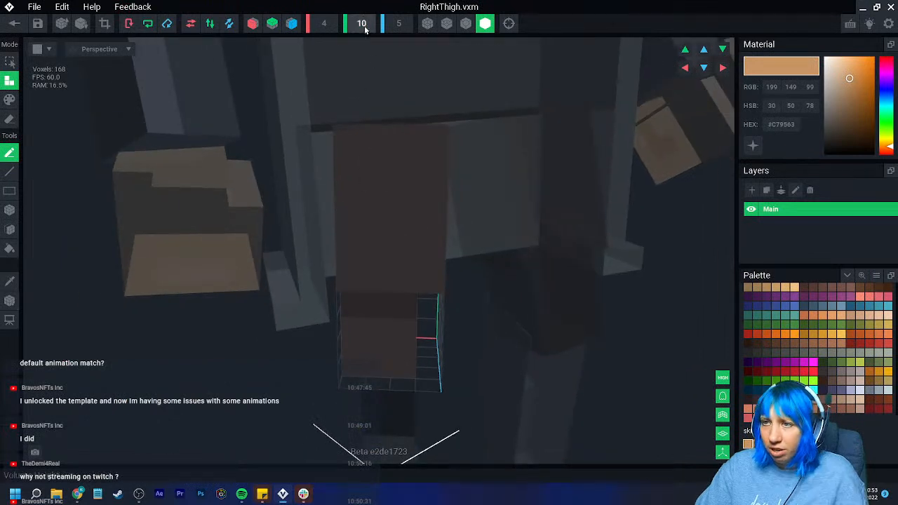
scroll(363, 28, "up", 1)
left_click(10, 280)
left_click(400, 214)
left_click(9, 230)
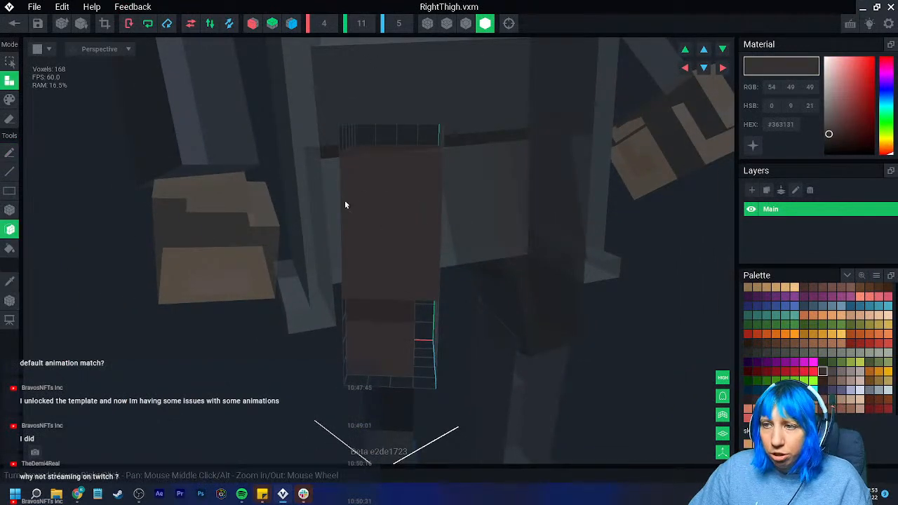
right_click_drag(241, 195, 266, 215)
left_click(400, 141)
left_click(15, 23)
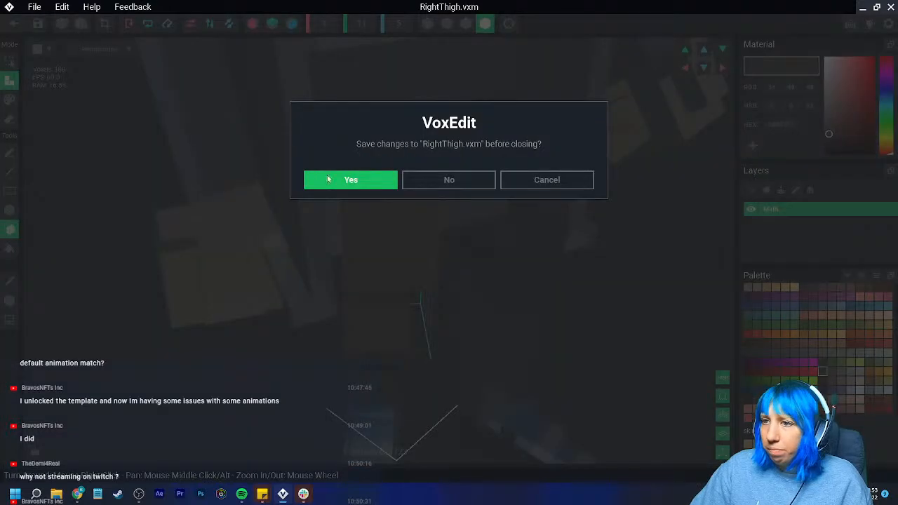
left_click(349, 178)
- Set the LeftThigh volume's height to 11, extend its top face by one layer in the sampled dark trouser colour, and save the model
scroll(442, 228, "up", 5)
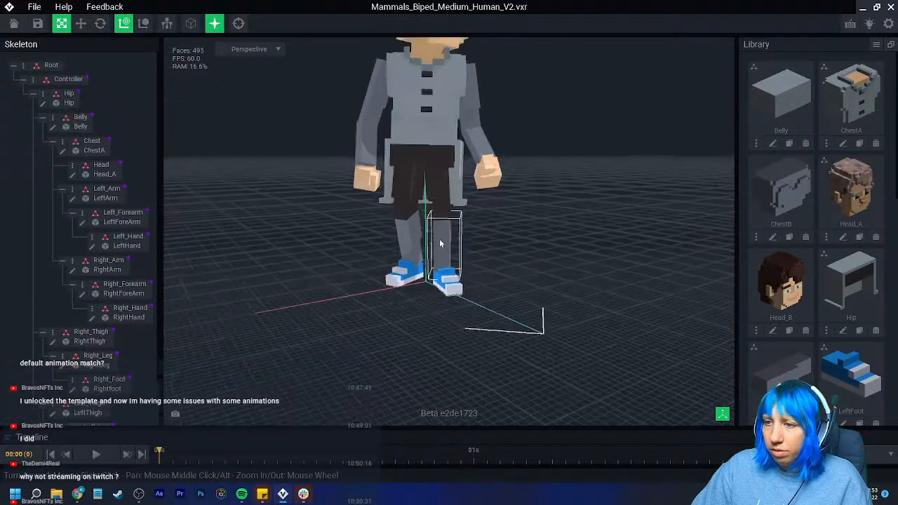
scroll(440, 196, "up", 5)
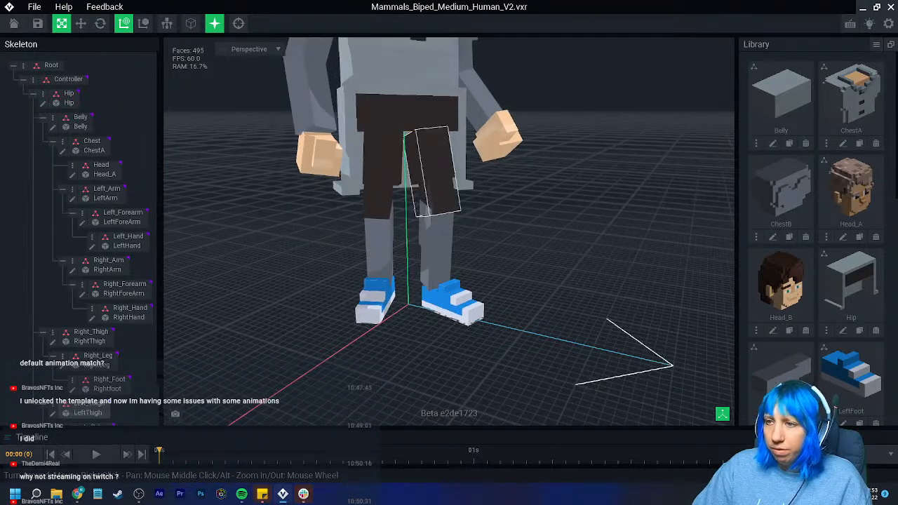
scroll(101, 377, "down", 1)
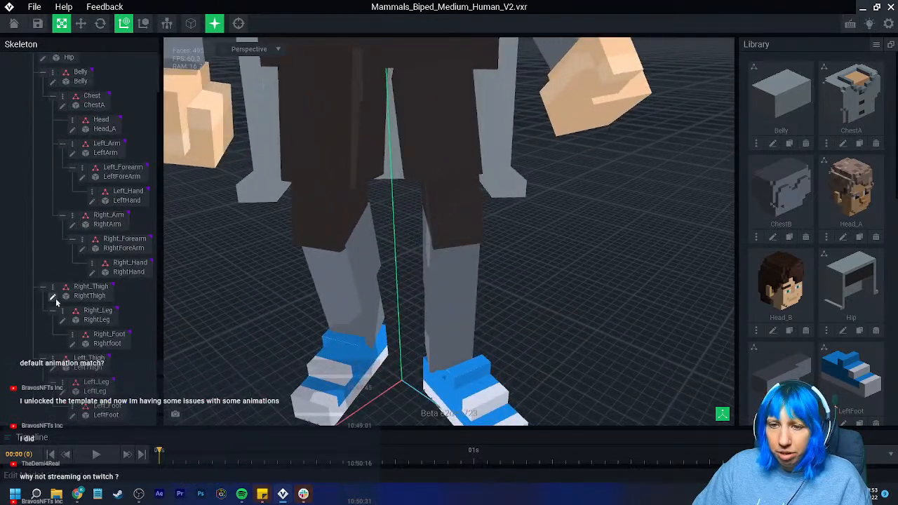
left_click(52, 368)
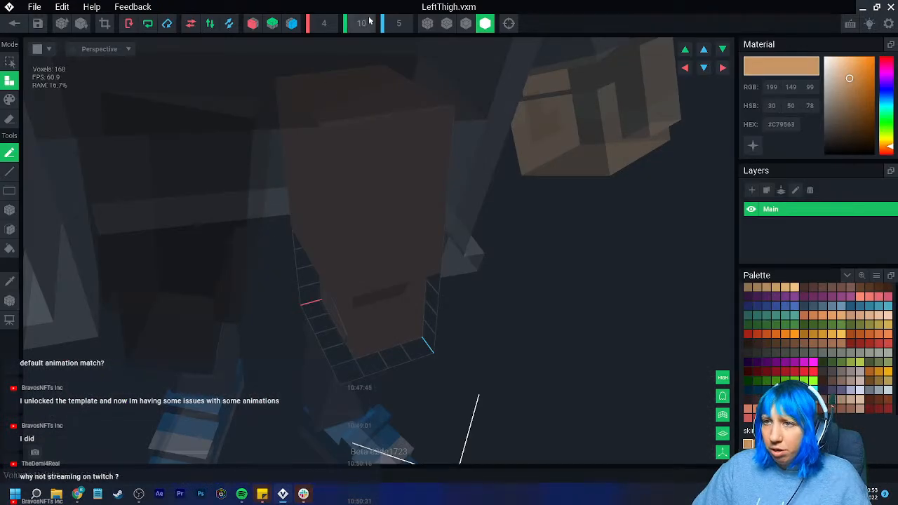
left_click(10, 230)
key("ctrl+z")
left_click(10, 282)
left_click(376, 129)
left_click(376, 128)
left_click(14, 23)
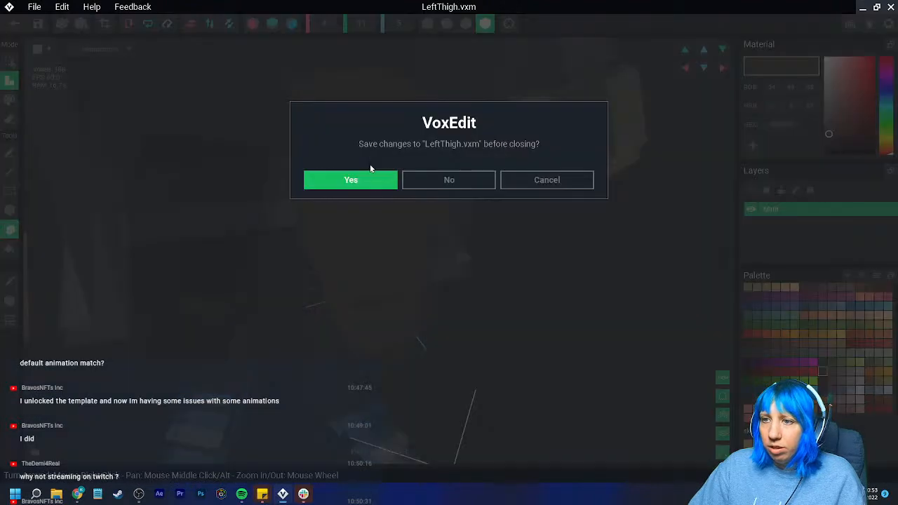
left_click(330, 179)
- Check the figure from the front and side, then save and close the medium human rig
scroll(413, 186, "up", 3)
right_click_drag(458, 53, 407, 42)
scroll(421, 140, "up", 1)
middle_click_drag(421, 141, 384, 132)
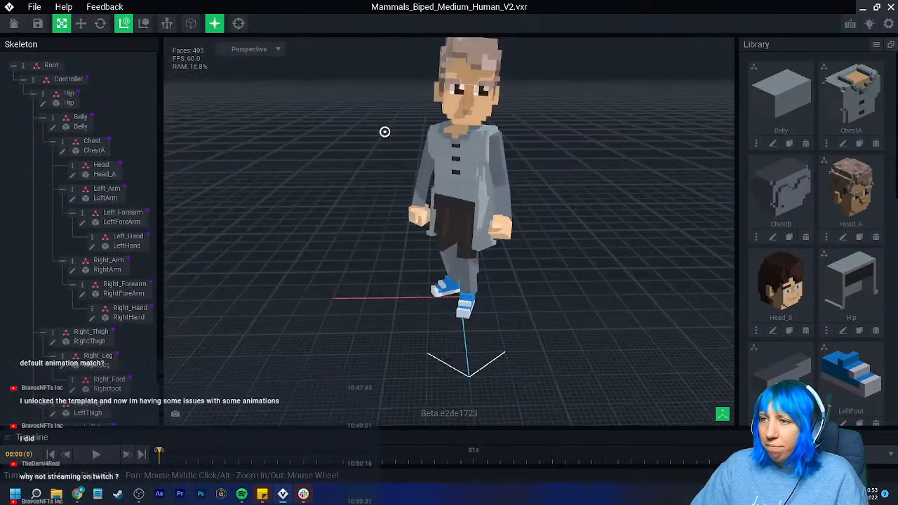
right_click_drag(498, 175, 493, 175)
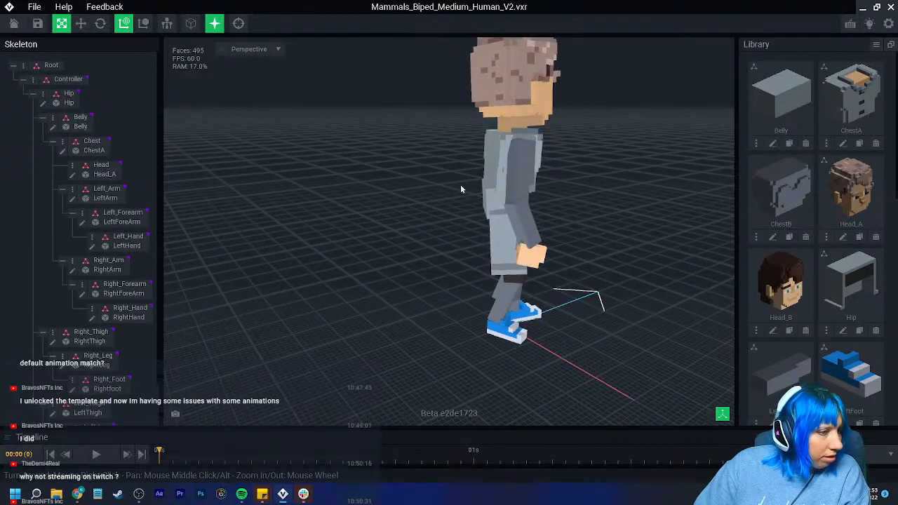
right_click_drag(424, 220, 374, 231)
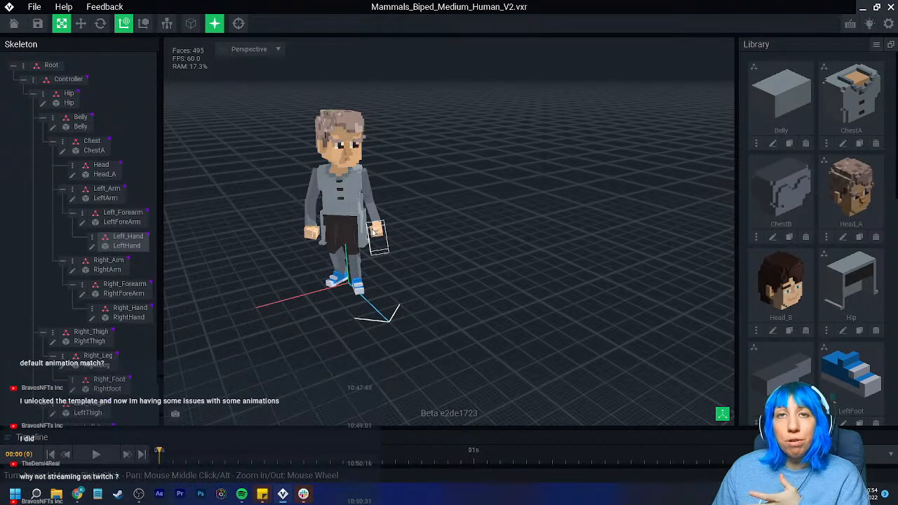
left_click(38, 24)
left_click(351, 179)
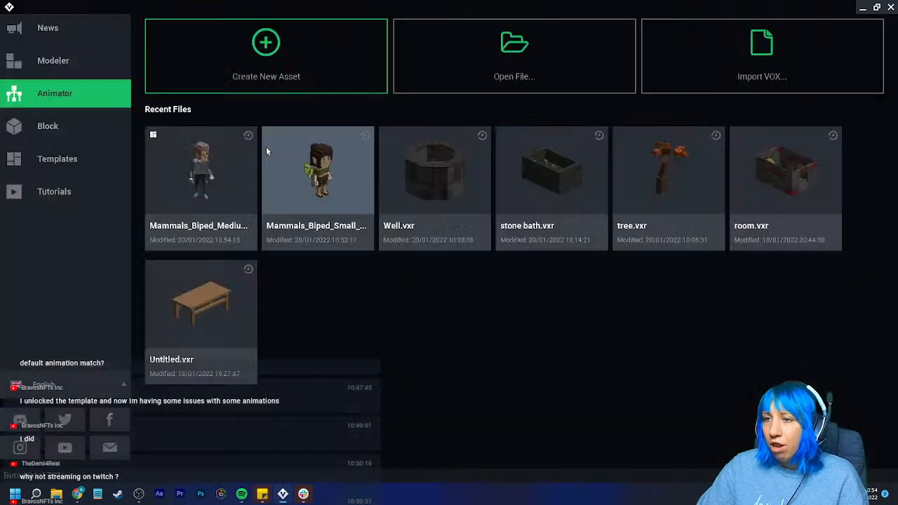
- Create a new rig asset named "Final scientist" in the Thursday folder inside VoxEdit
left_click(324, 66)
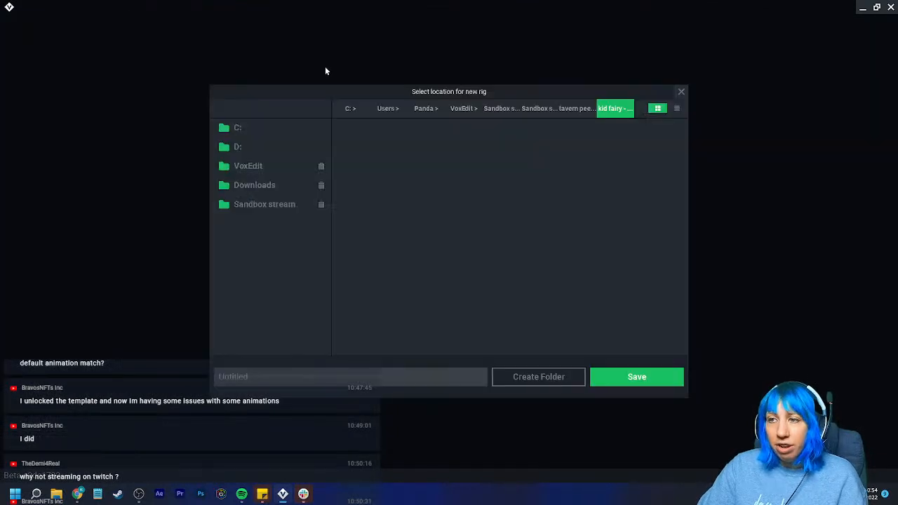
left_click(510, 107)
left_click(463, 108)
double_click(465, 304)
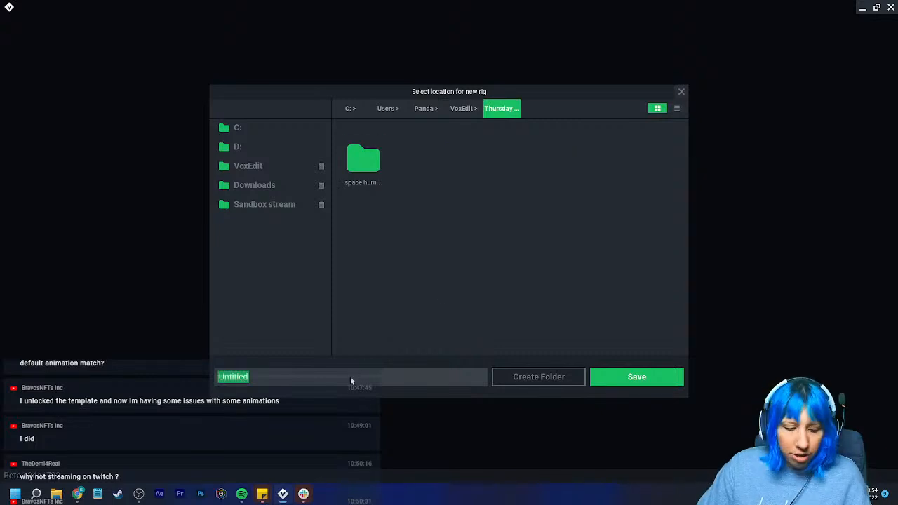
type("Final sc")
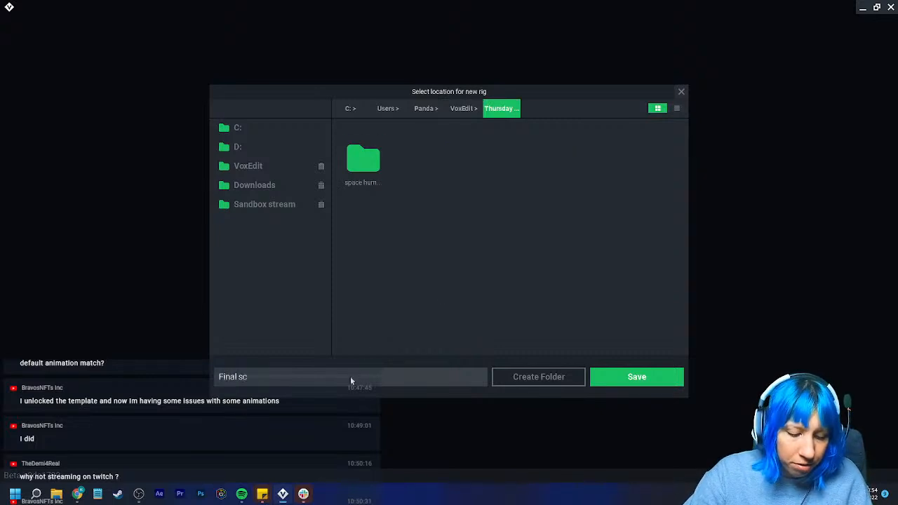
type("ientist")
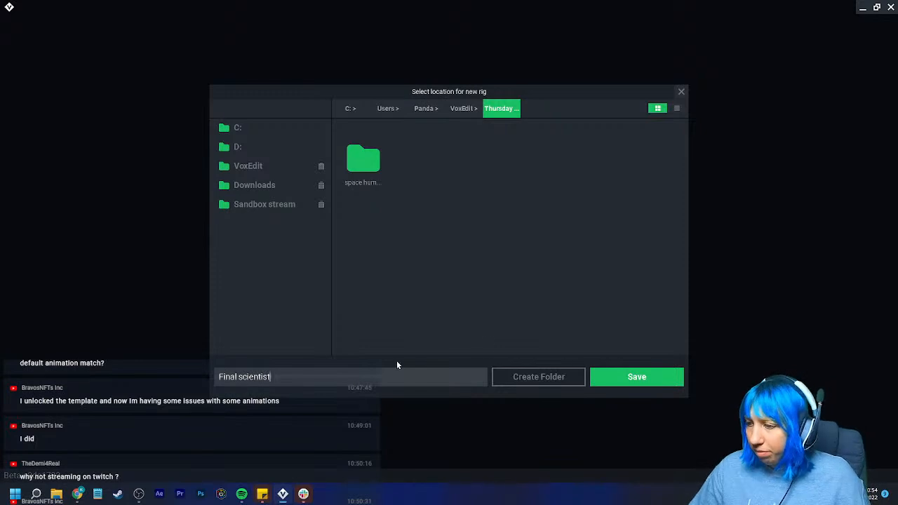
left_click(636, 377)
- Add a child node named "control node" under the Root of the new skeleton
left_click(23, 65)
left_click(70, 76)
type("control node")
key("Return")
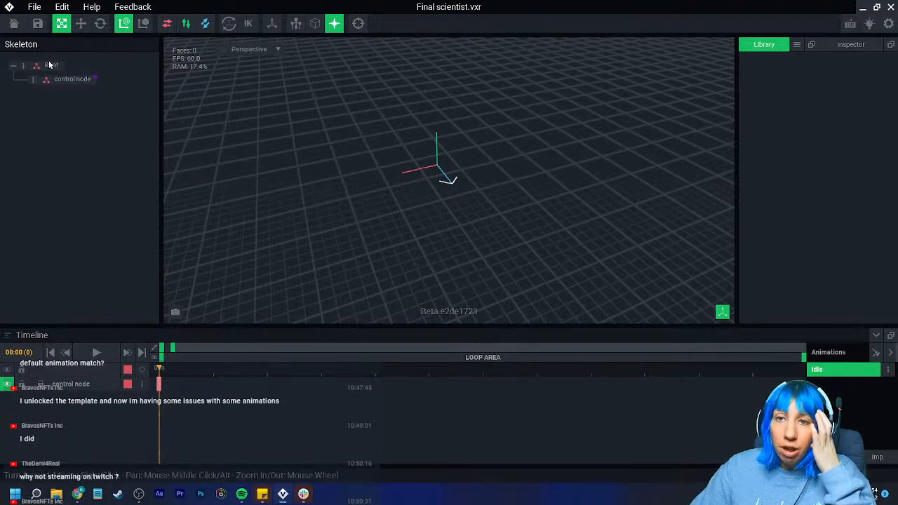
- Import the space human's Mammals_Biped_Medium_Human rig from the Thursday folder as a hierarchy under the control node
right_click(33, 80)
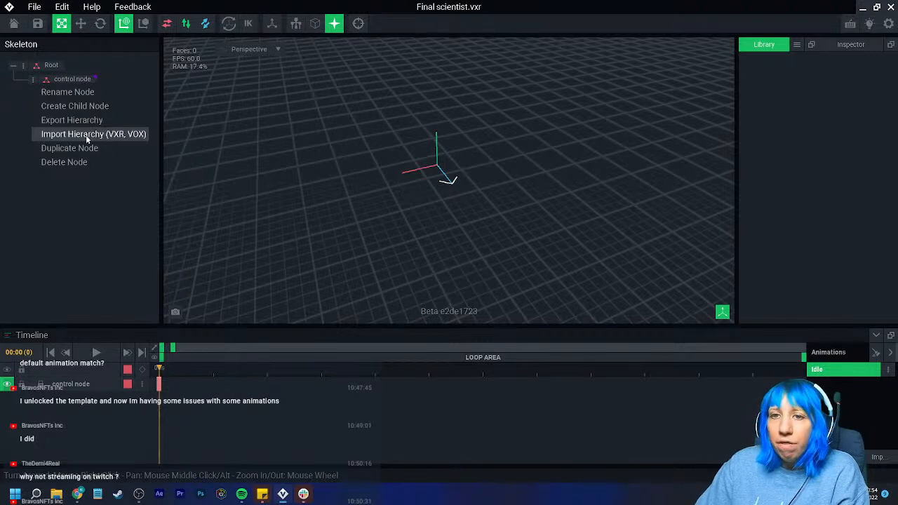
left_click(49, 138)
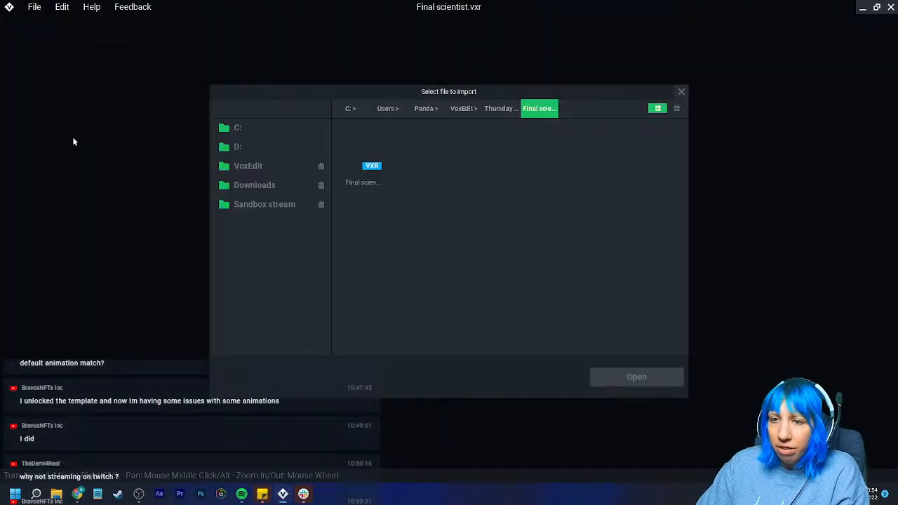
left_click(501, 108)
double_click(366, 150)
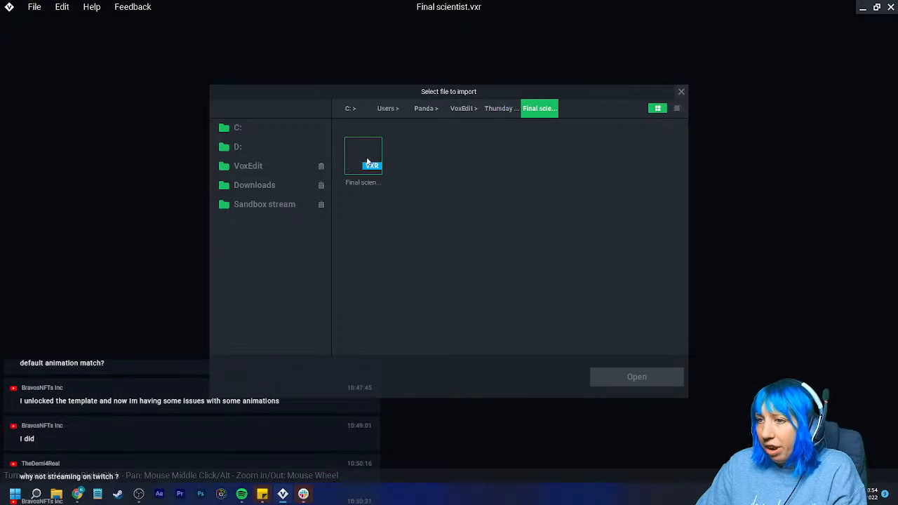
left_click(364, 154)
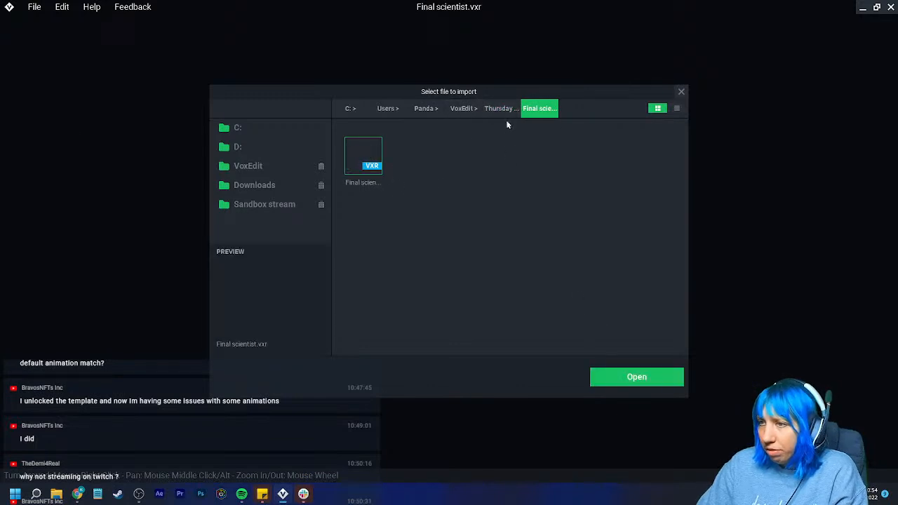
left_click(501, 108)
double_click(414, 158)
left_click(360, 152)
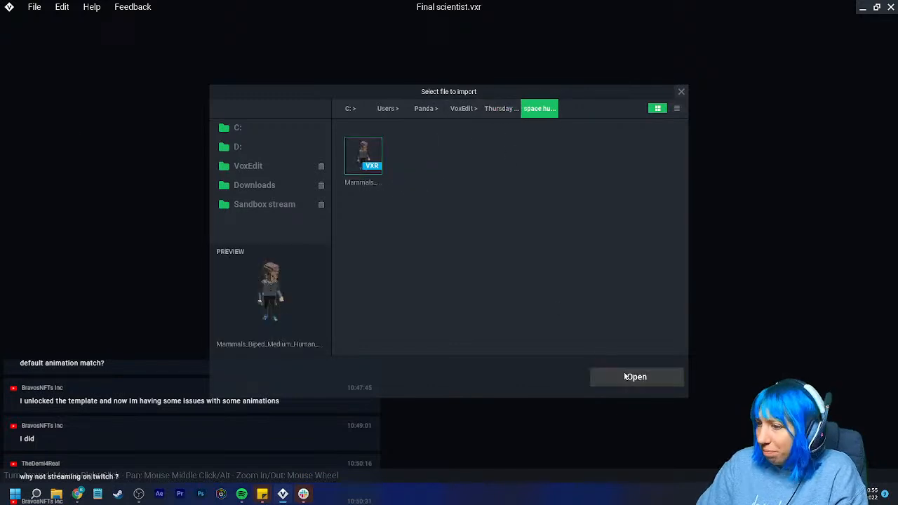
left_click(636, 377)
- Examine the imported figure from several angles and check its poses in the Air Attack 01 animation and one further animation
scroll(363, 108, "up", 5)
middle_click_drag(396, 124, 397, 138)
right_click_drag(397, 138, 419, 145)
scroll(422, 147, "up", 4)
middle_click_drag(422, 146, 425, 157)
right_click_drag(424, 157, 504, 214)
scroll(417, 168, "down", 4)
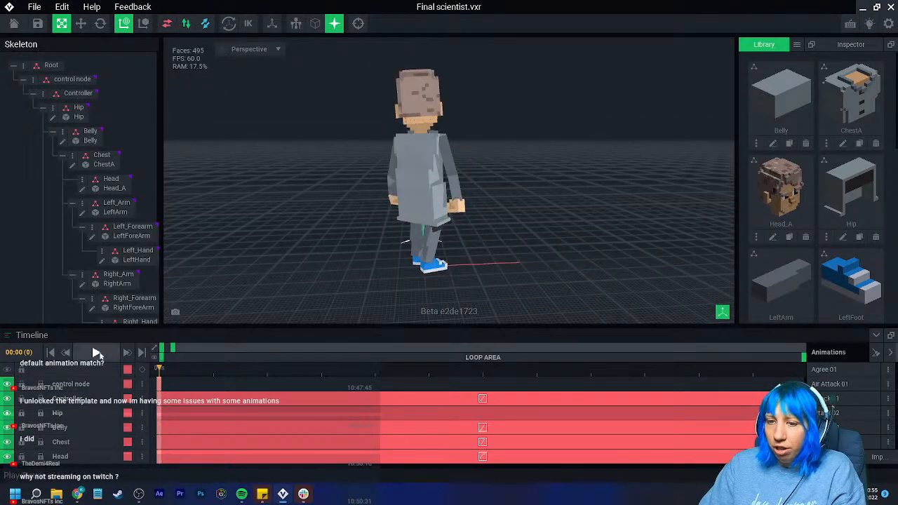
left_click(842, 384)
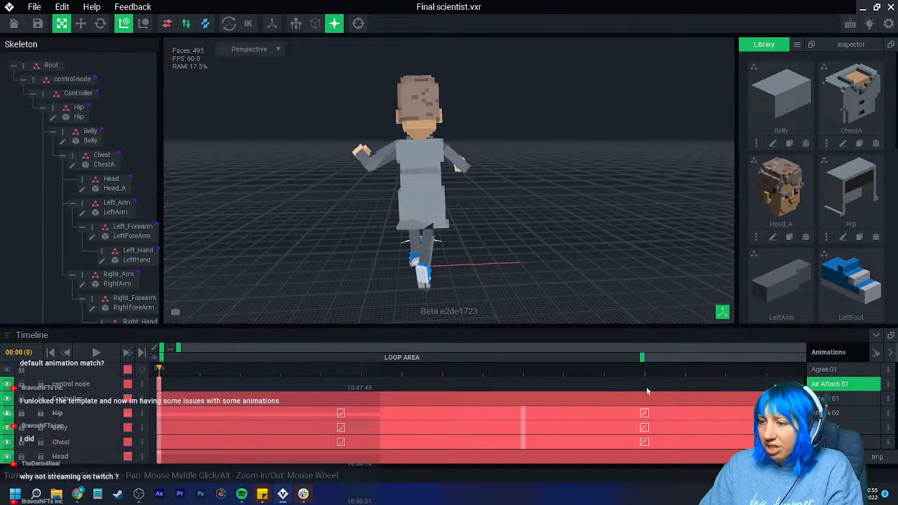
left_click(842, 428)
right_click_drag(484, 256, 481, 254)
scroll(481, 254, "up", 4)
left_click(497, 256)
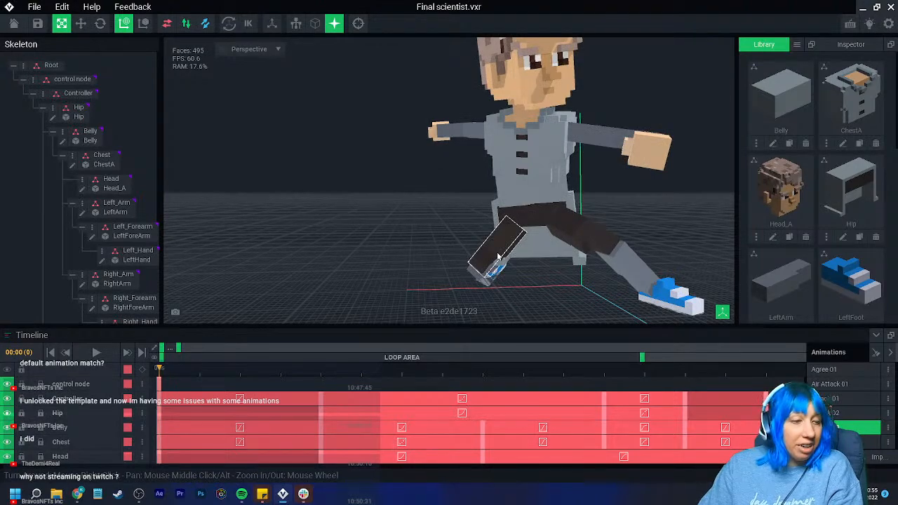
- Switch to the Agree 01 animation and examine how the hip, thighs and lower legs fit together up close
left_click(828, 369)
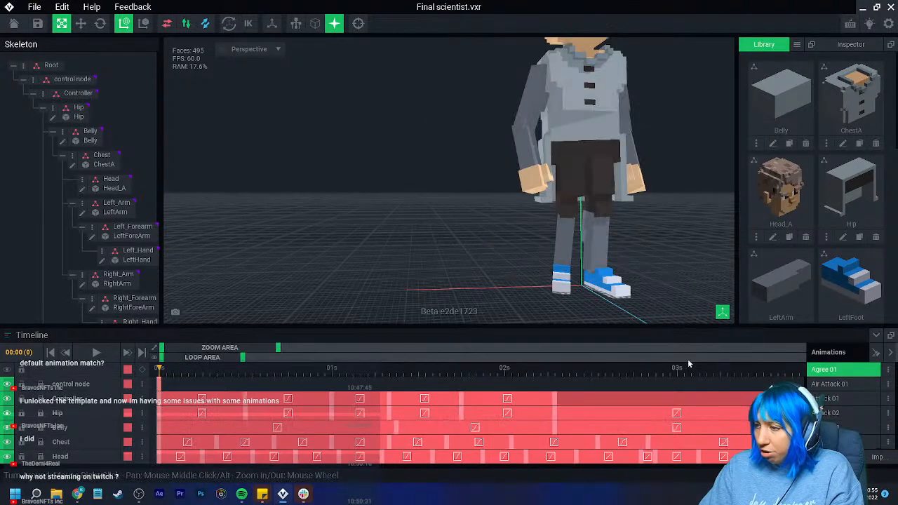
right_click_drag(543, 278, 477, 232)
left_click_drag(160, 369, 101, 373)
scroll(482, 242, "down", 3)
mouse_move(482, 243)
right_mouse_down()
mouse_move(492, 270)
mouse_move(491, 255)
right_mouse_up()
scroll(498, 273, "down", 4)
scroll(491, 254, "up", 4)
scroll(440, 214, "up", 1)
scroll(440, 215, "up", 1)
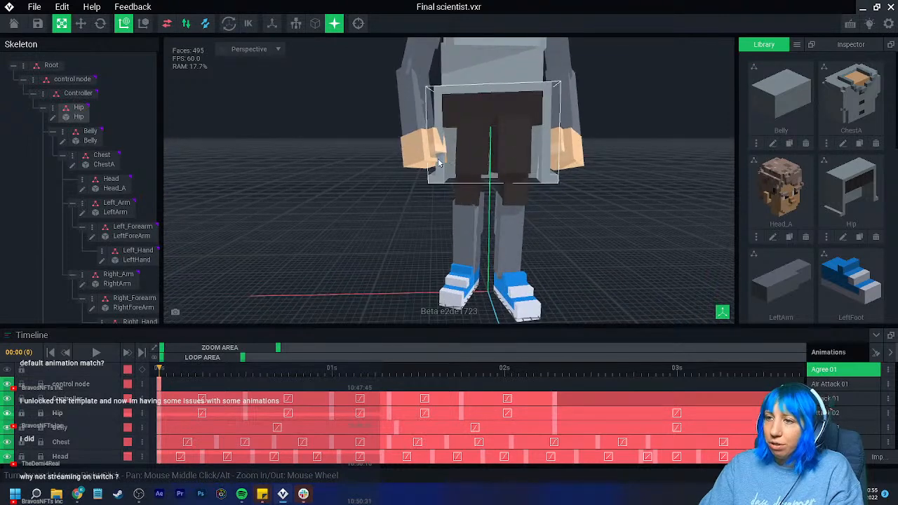
- Shift the RightThigh model's pivot sideways toward the body's centre line and save the model
left_click(459, 145)
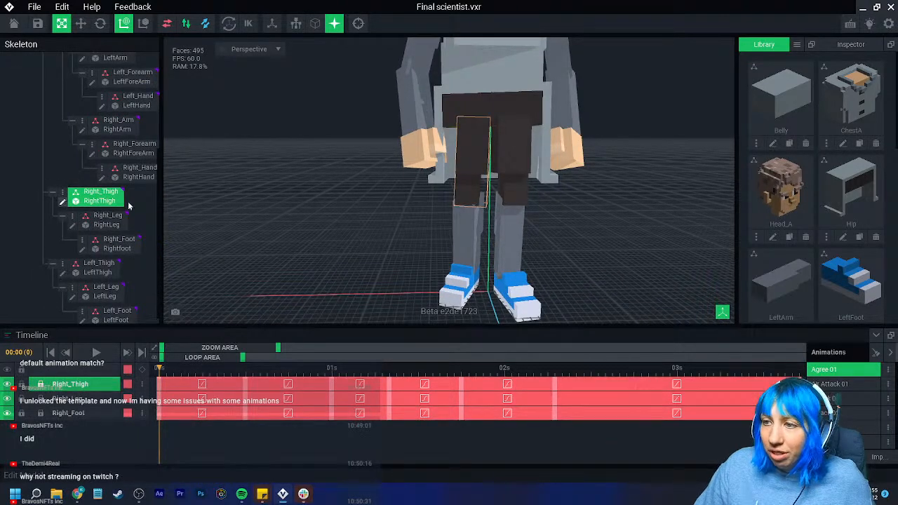
left_click(62, 201)
left_click(9, 301)
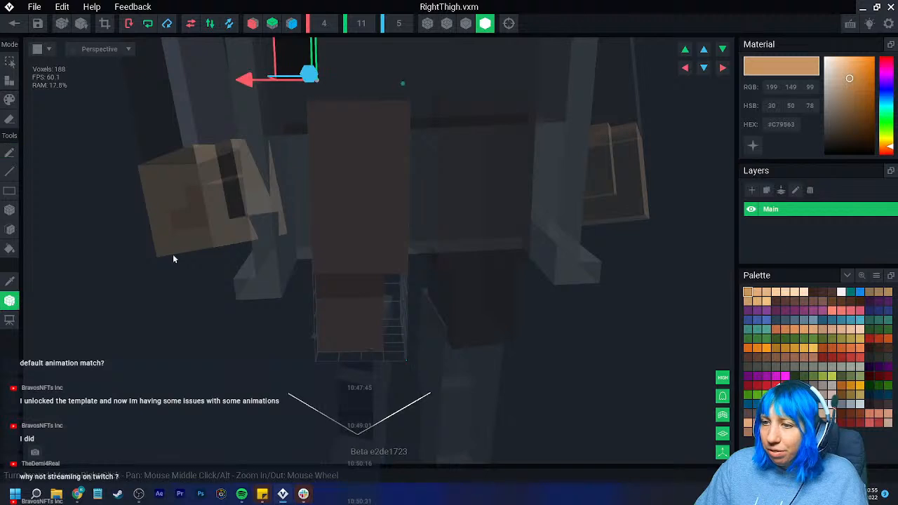
left_click_drag(247, 82, 283, 85)
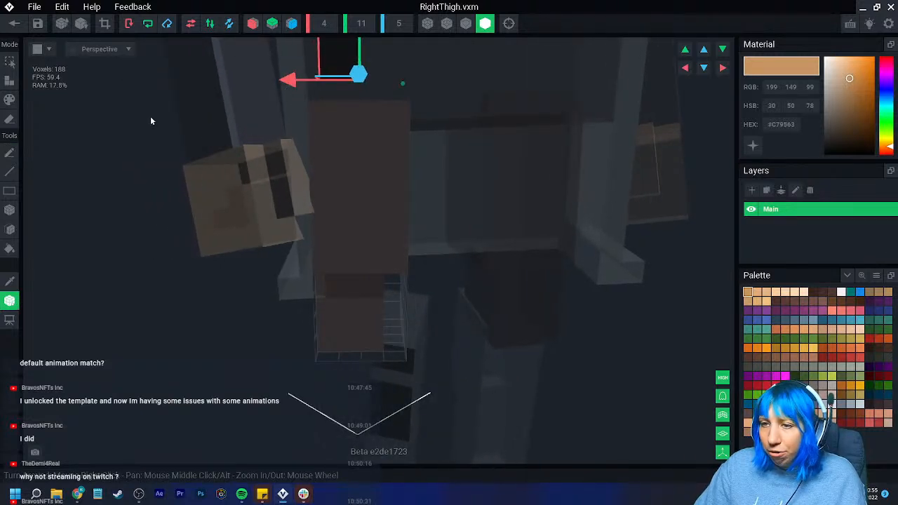
left_click(14, 23)
left_click(449, 178)
- Shift the LeftThigh model's pivot sideways toward the body's centre line and save the model
scroll(435, 161, "up", 5)
left_click(418, 108)
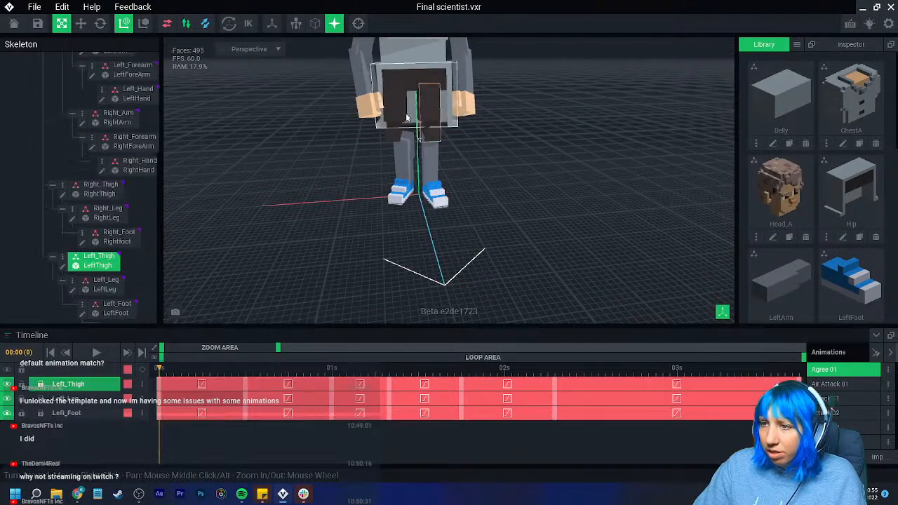
left_click(61, 266)
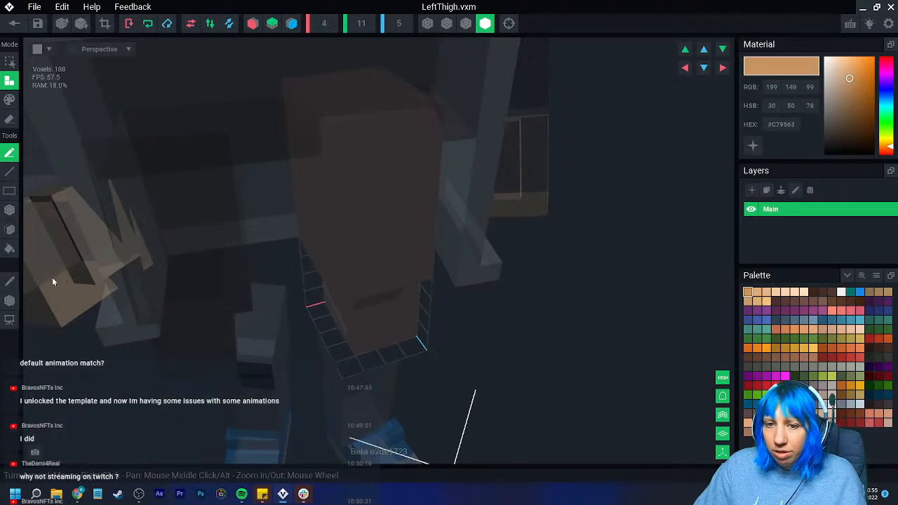
left_click(9, 301)
right_click_drag(274, 274, 368, 153)
left_click_drag(359, 99, 327, 100)
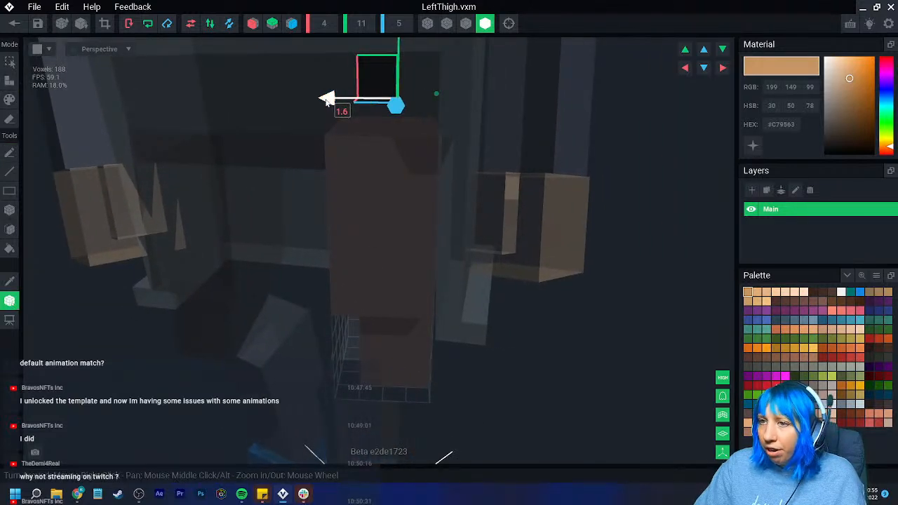
left_click(14, 23)
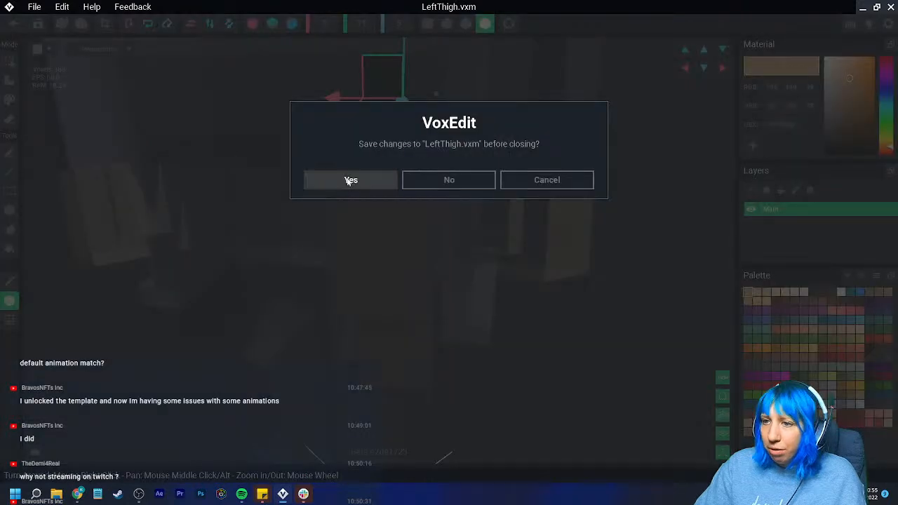
left_click(354, 179)
- Shift the RightLeg model's pivot sideways toward the body's centre line and save the model
scroll(421, 175, "up", 5)
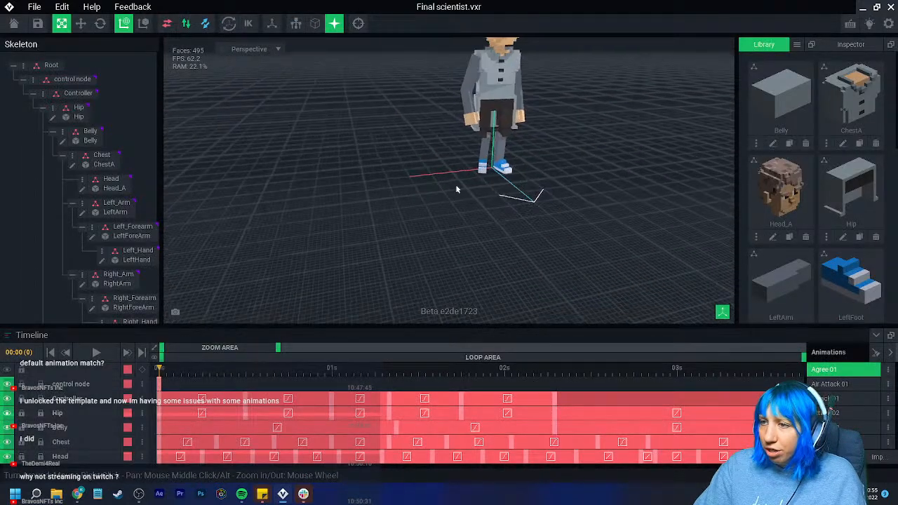
left_click(453, 156)
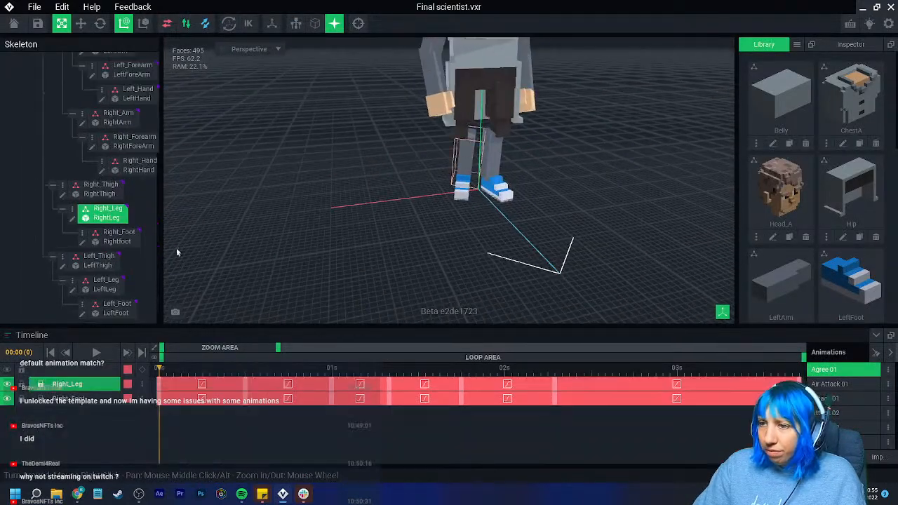
left_click(72, 218)
left_click(9, 300)
left_click_drag(206, 111, 242, 111)
left_click(14, 24)
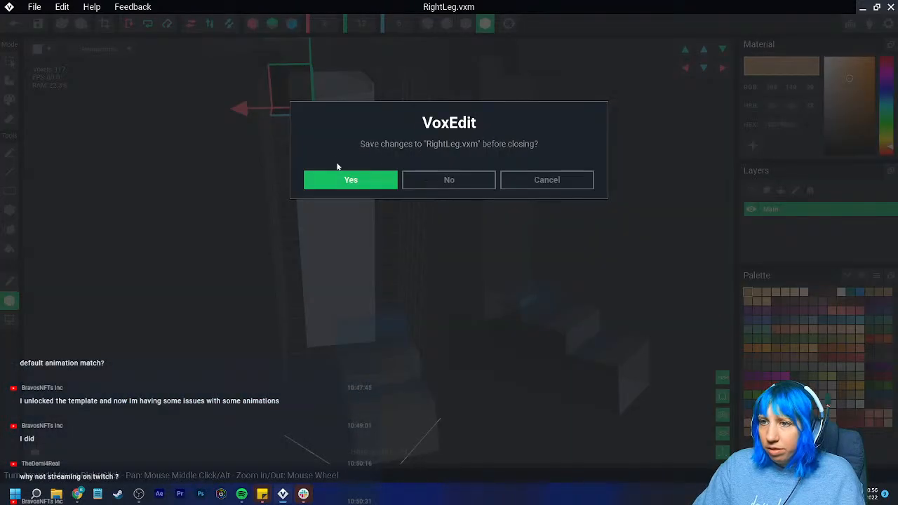
left_click(348, 180)
- Shift the Rightfoot model's pivot sideways toward the other foot and save the model
left_click(433, 166)
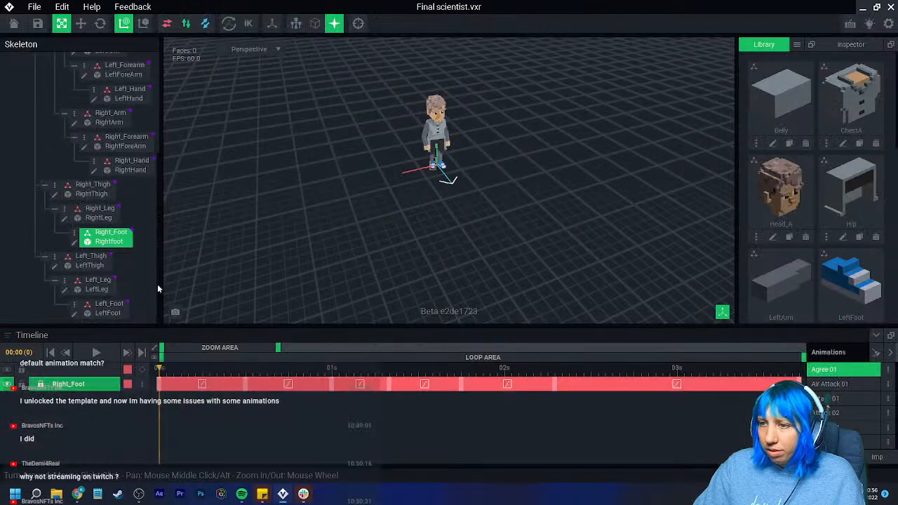
left_click(73, 244)
left_click(10, 301)
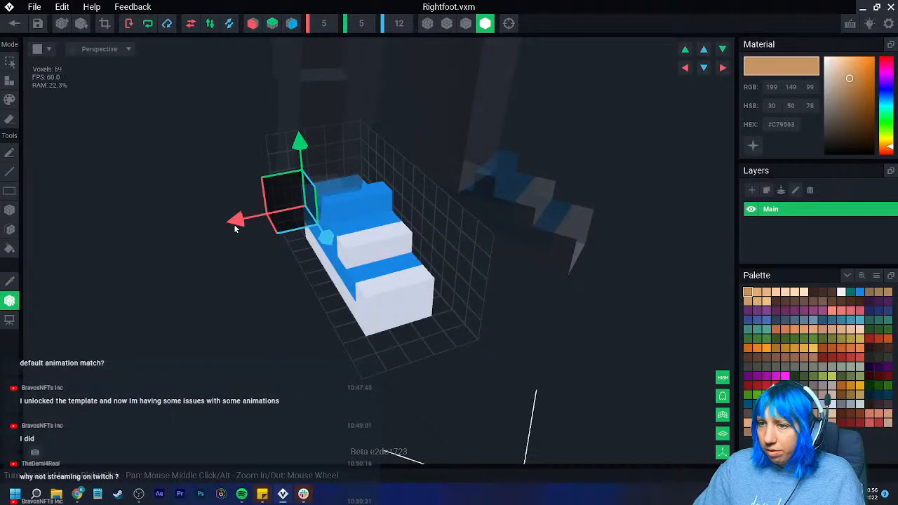
left_click_drag(237, 222, 258, 223)
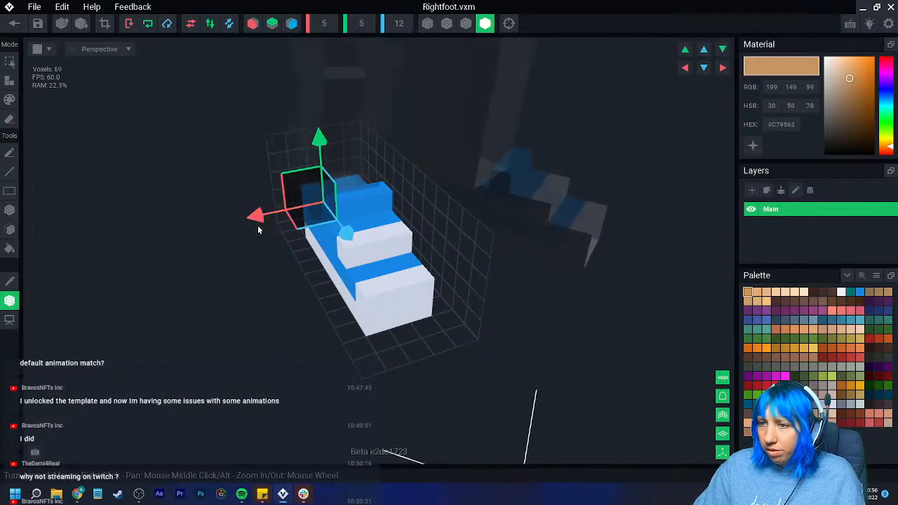
left_click(15, 23)
left_click(349, 181)
- Nudge the RightLeg model's pivot slightly further inward to align the lower leg under the thigh, and save the model
scroll(425, 188, "up", 5)
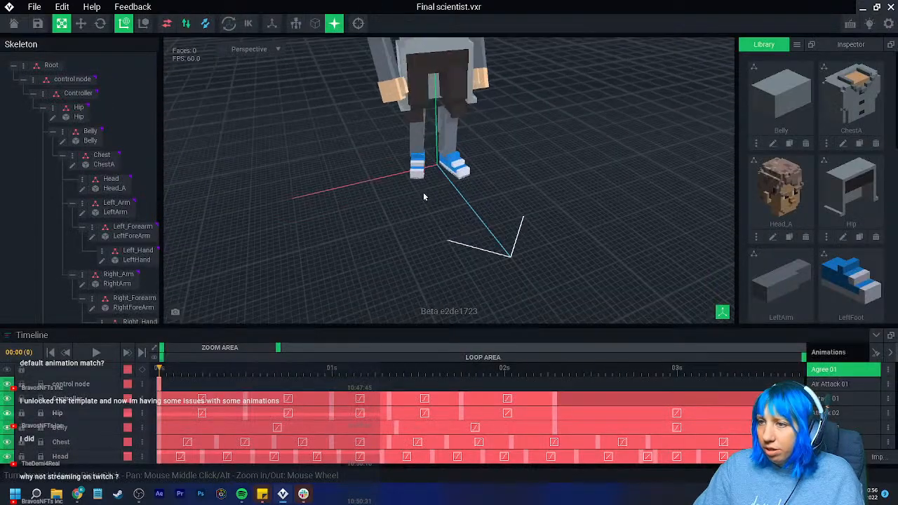
right_click_drag(412, 188, 434, 166)
scroll(429, 190, "up", 3)
scroll(433, 167, "up", 2)
left_click(390, 162)
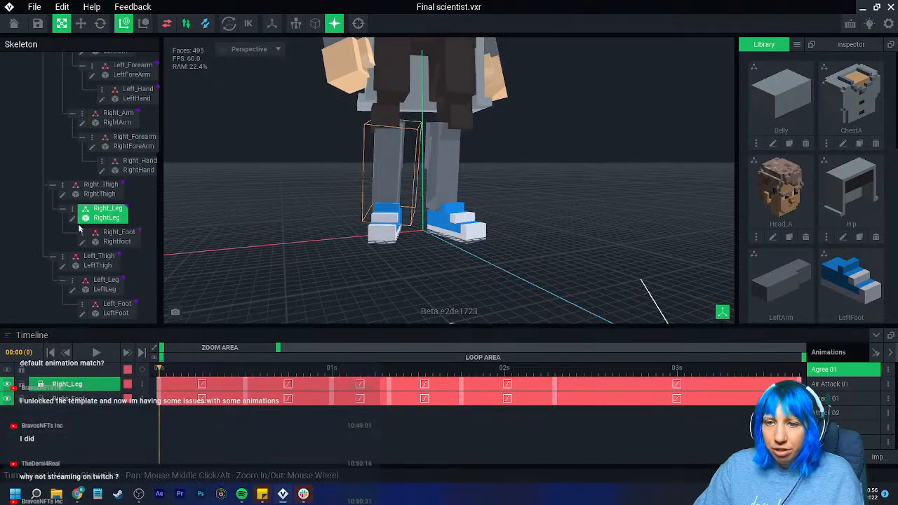
left_click(72, 218)
right_click_drag(308, 219, 313, 176)
left_click(10, 300)
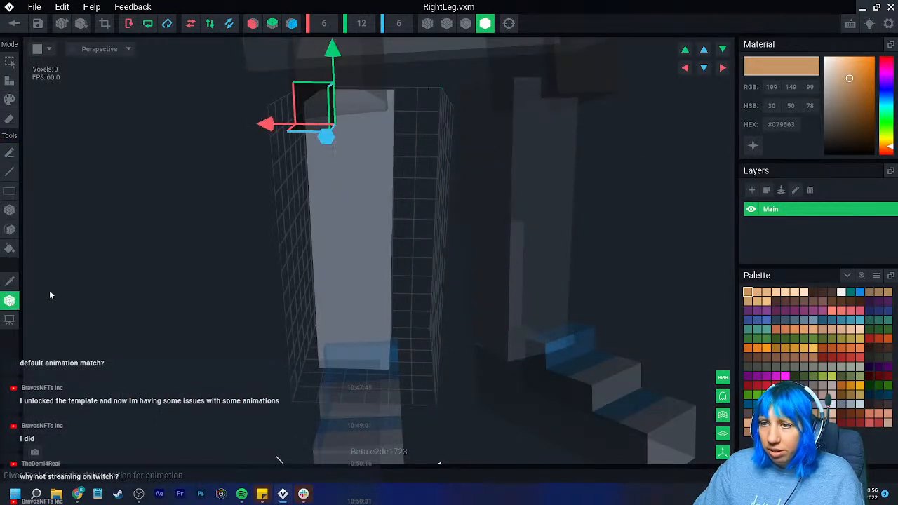
mouse_move(267, 125)
left_mouse_down()
mouse_move(257, 124)
mouse_move(271, 129)
left_mouse_up()
left_click(14, 24)
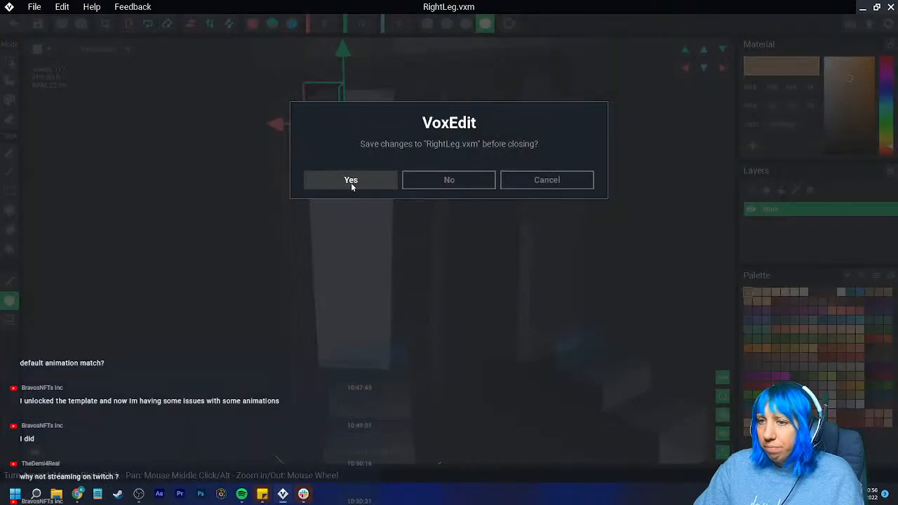
left_click(350, 183)
- Fine-tune the Rightfoot model's sideways pivot position to line the shoe up with the leg, and save the model
left_click(77, 243)
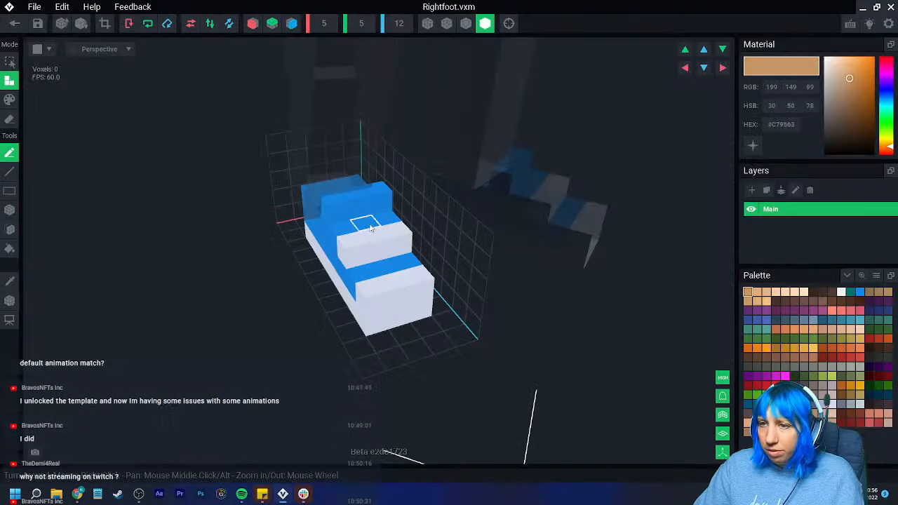
left_click_drag(294, 185, 317, 197)
mouse_move(384, 208)
right_mouse_down()
mouse_move(407, 224)
mouse_move(373, 208)
right_mouse_up()
left_click_drag(313, 191, 318, 195)
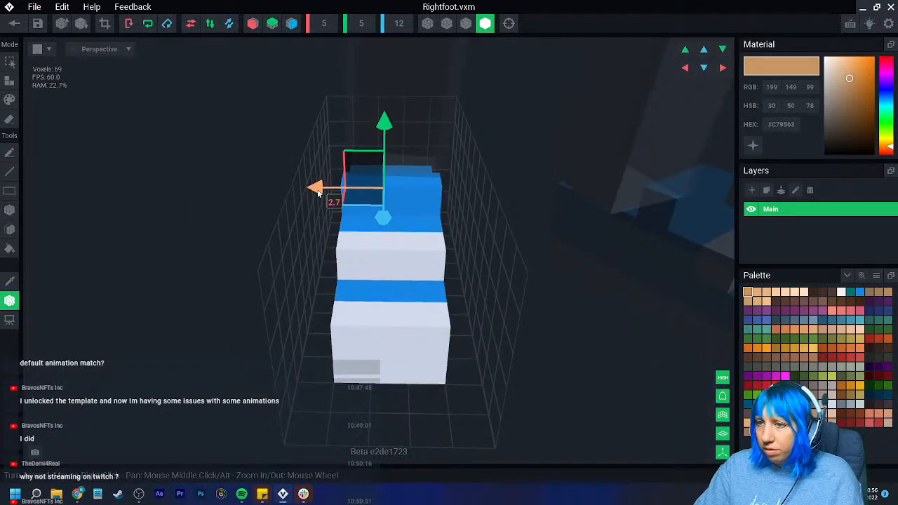
left_click(14, 23)
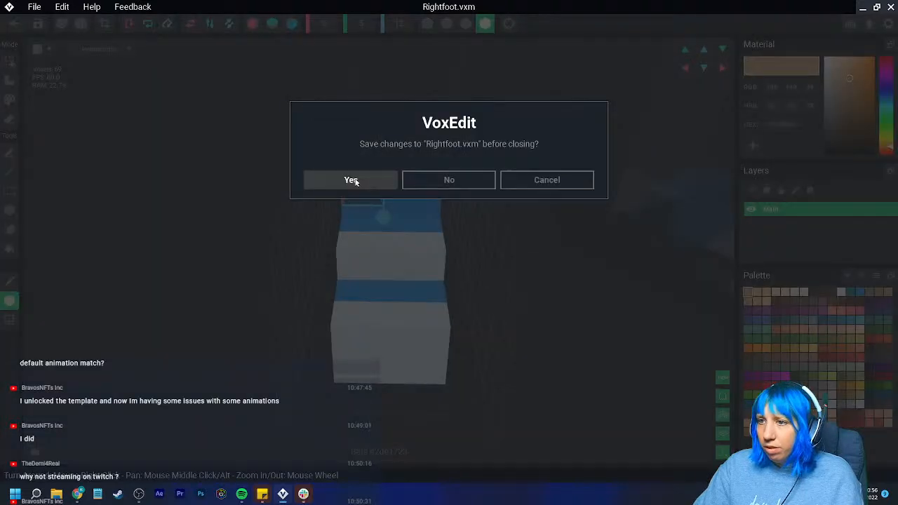
left_click(354, 178)
- Clone the Hip model in the library under the name "robe" and locate the copy there
scroll(416, 158, "up", 5)
scroll(449, 165, "up", 3)
right_click_drag(484, 165, 442, 174)
scroll(452, 154, "up", 2)
middle_click_drag(442, 173, 420, 245)
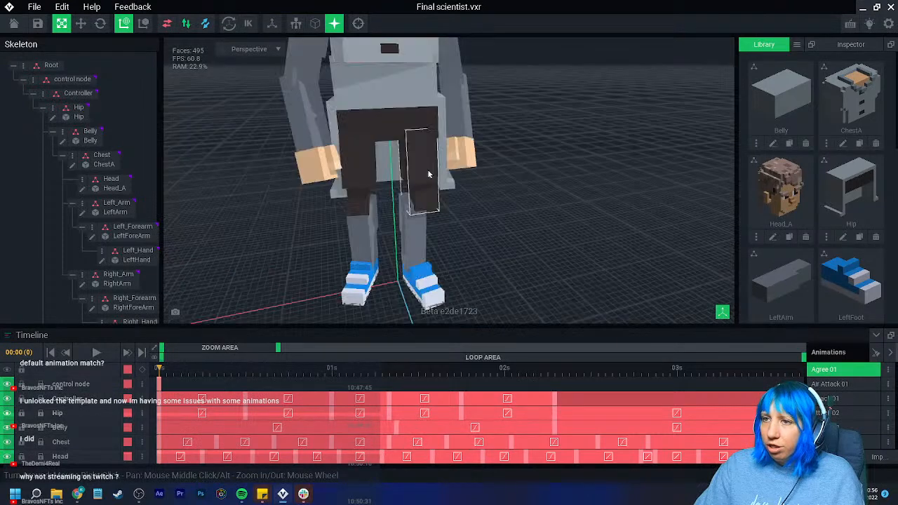
left_click(337, 115)
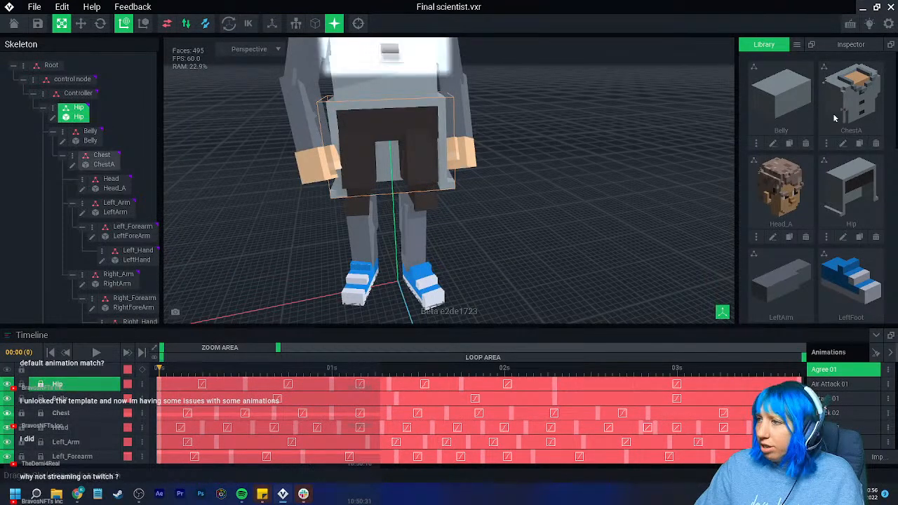
left_click(859, 238)
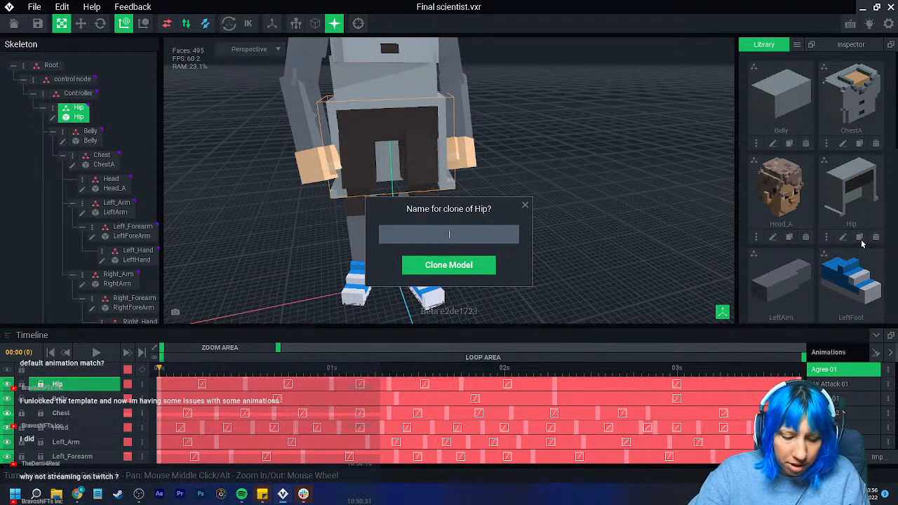
key("Return")
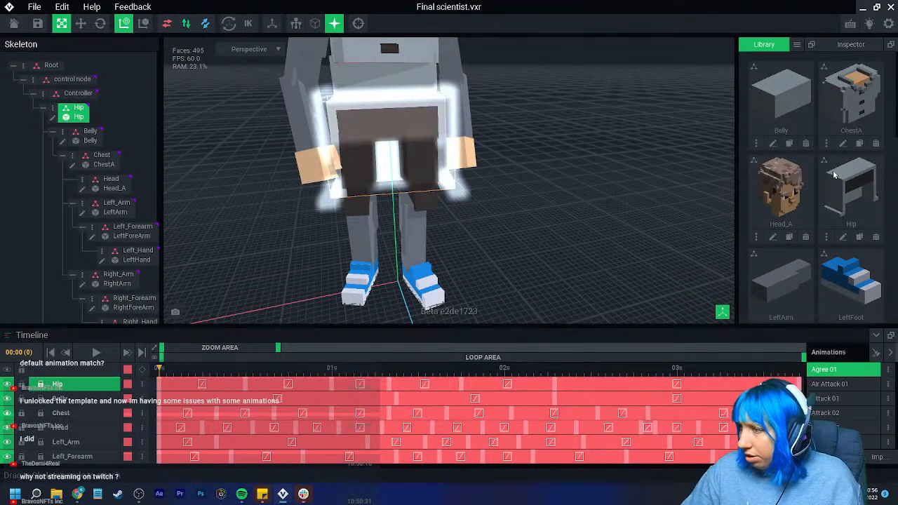
scroll(833, 175, "down", 10)
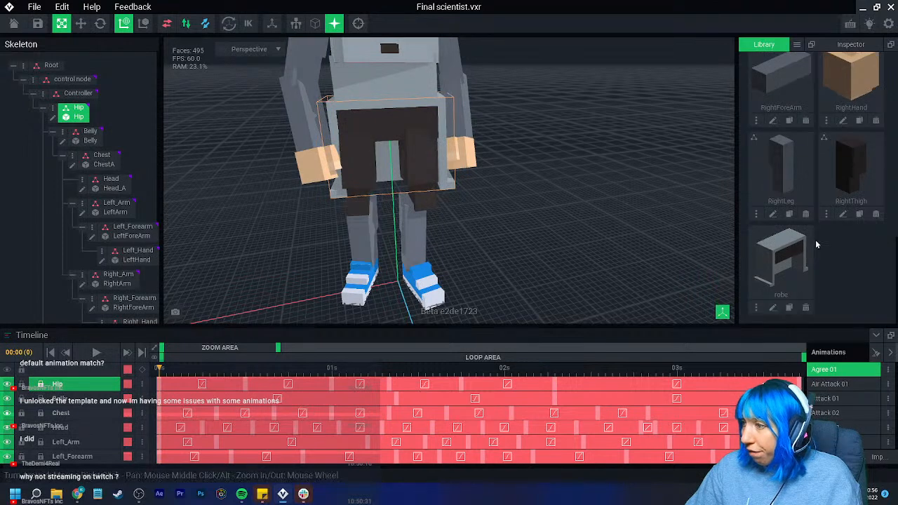
- Erase everything except one side panel from the robe model using the box shape, and crop its volume to that panel
left_click(774, 309)
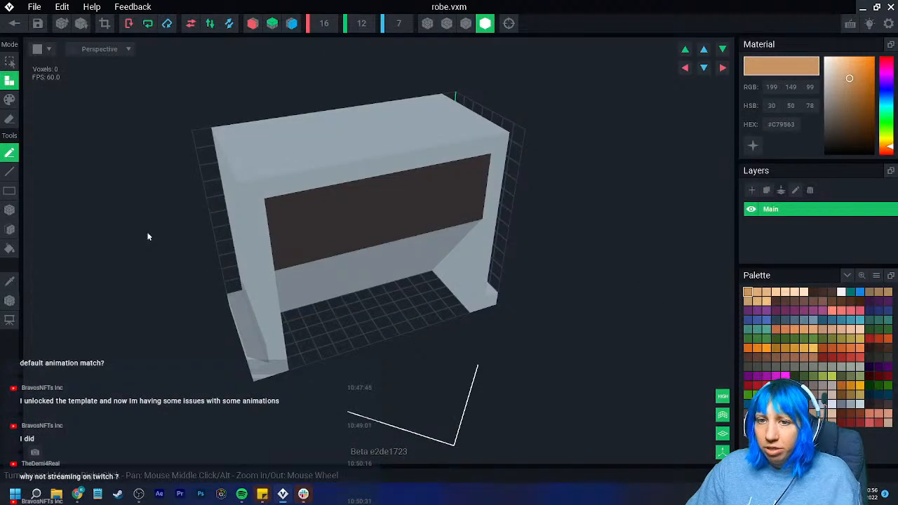
left_click(10, 209)
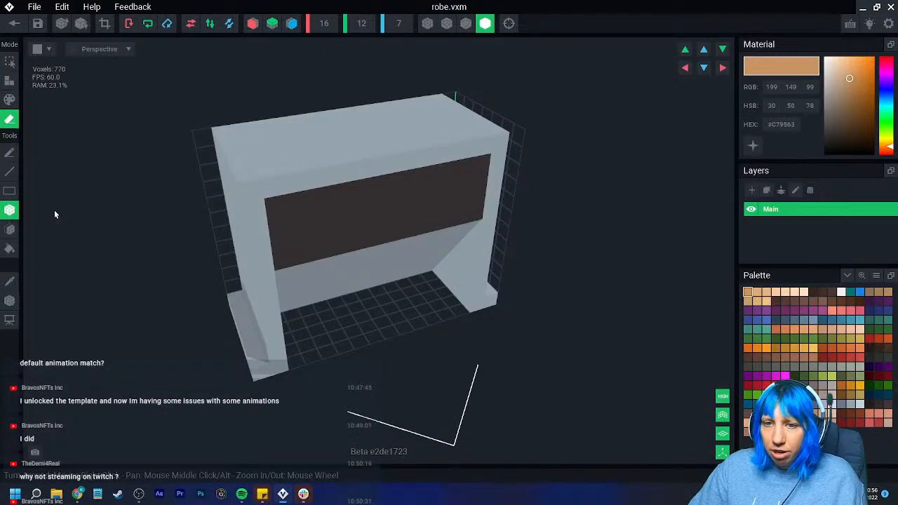
mouse_move(247, 128)
left_mouse_down()
mouse_move(471, 275)
mouse_move(490, 310)
left_mouse_up()
right_click_drag(490, 310, 221, 116)
right_click_drag(222, 165, 190, 155)
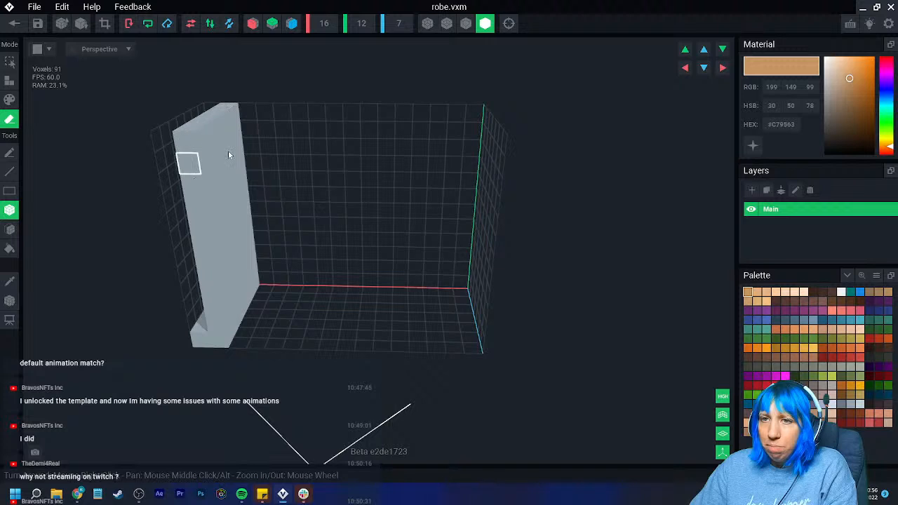
left_click(106, 24)
right_click_drag(145, 113, 200, 265)
- Move the robe model's pivot to the middle of the panel's top edge and return to the rig
left_click(9, 301)
middle_click_drag(375, 141, 383, 158)
left_click_drag(388, 157, 275, 159)
mouse_move(275, 159)
right_mouse_down()
mouse_move(223, 160)
mouse_move(286, 163)
right_mouse_up()
left_click_drag(331, 113, 318, 75)
right_click_drag(315, 116, 307, 200)
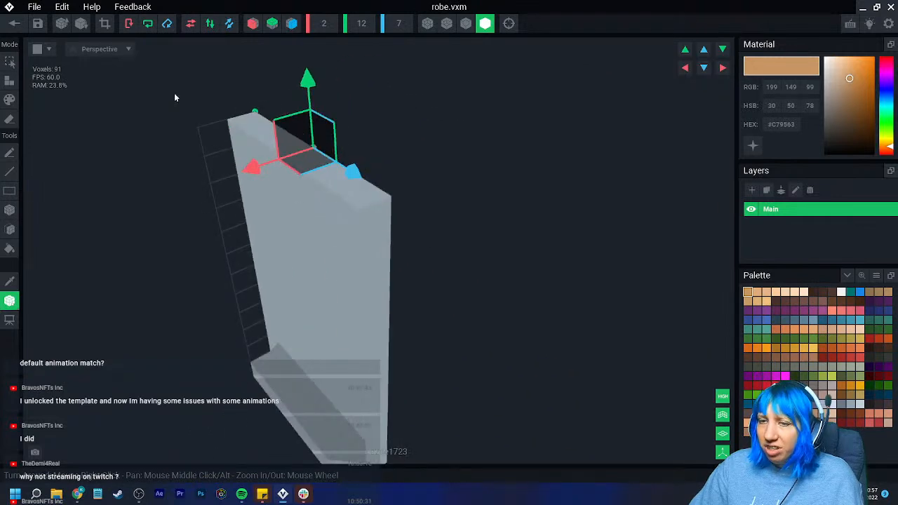
left_click(14, 23)
- Open the Hip model and set up face erasing with voxel outlines shown and symmetry across the X axis
left_click(326, 188)
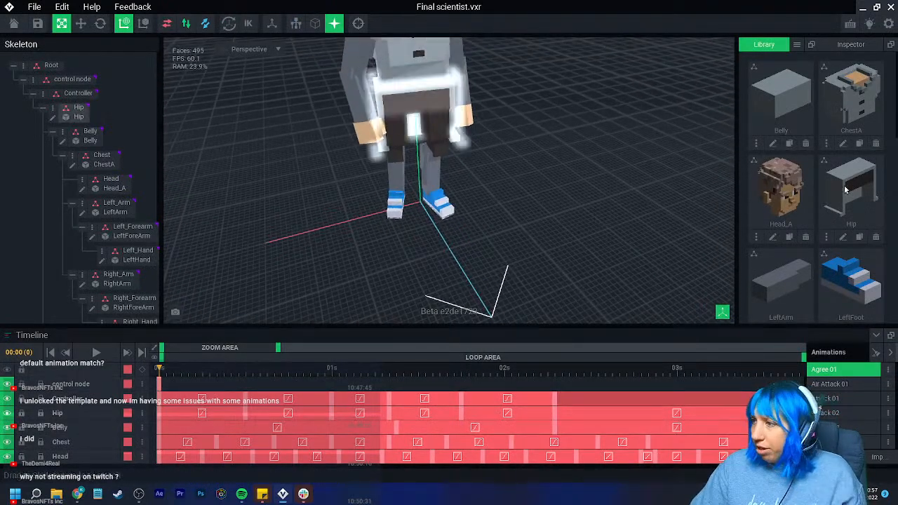
left_click(843, 237)
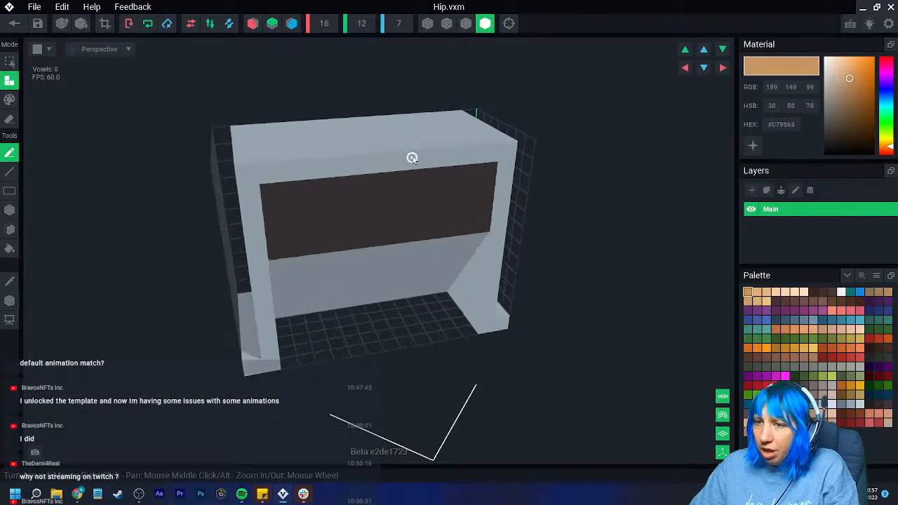
left_click(10, 230)
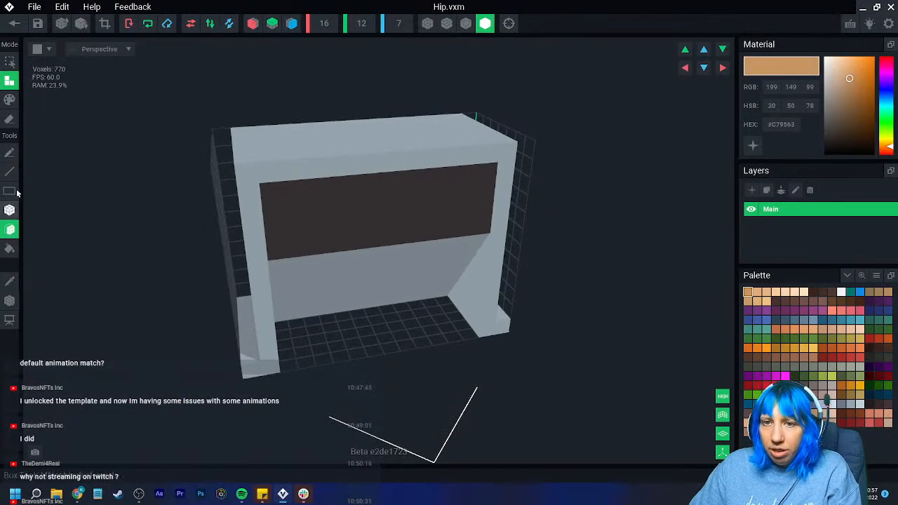
left_click(11, 122)
right_click_drag(105, 220, 244, 226)
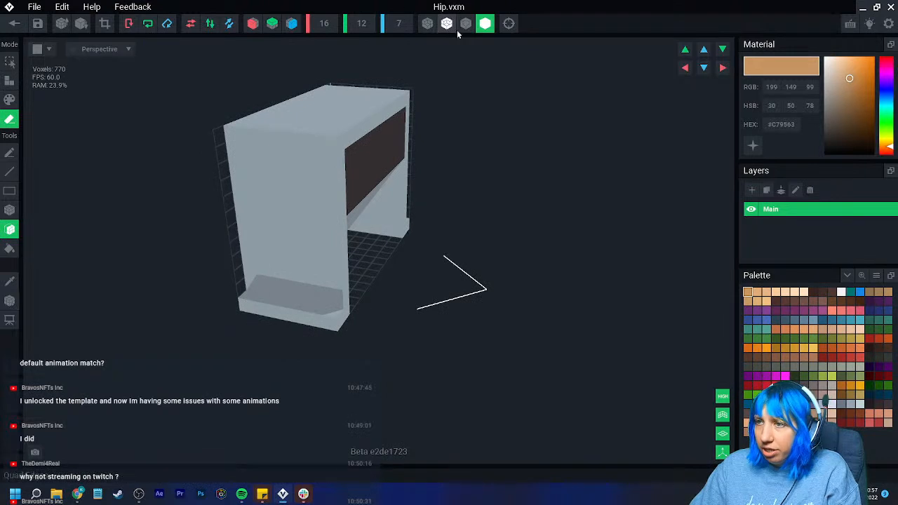
left_click(465, 23)
left_click(253, 23)
- Erase the hanging robe flaps from the Hip model symmetrically, crop its volume to 14 wide by 5 high, and return to the rig
left_click(269, 313)
right_click_drag(262, 305, 286, 282)
left_click(288, 292)
left_click(283, 292)
left_click(289, 285)
left_click(294, 281)
left_click(285, 282)
mouse_move(236, 267)
right_mouse_down()
mouse_move(245, 203)
mouse_move(226, 256)
mouse_move(239, 247)
right_mouse_up()
left_click(240, 245)
left_click(241, 247)
left_click(105, 23)
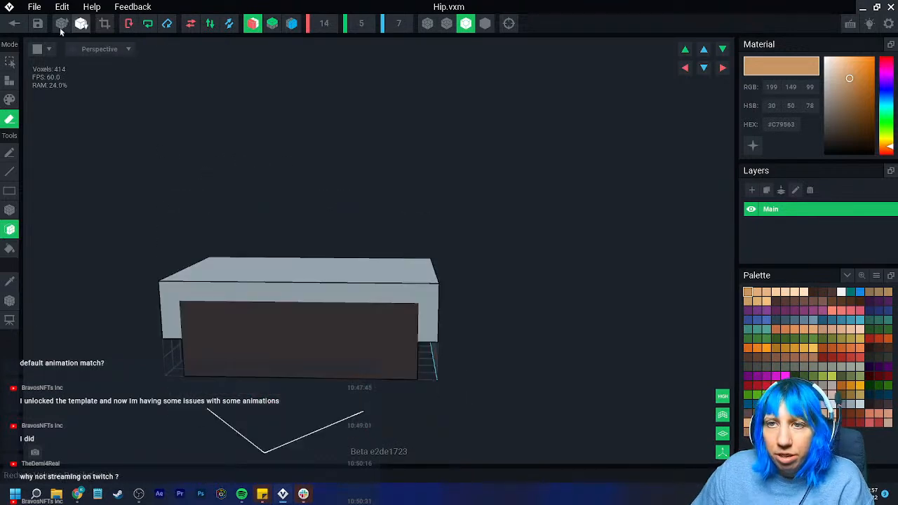
left_click(14, 23)
- Create a child node named "robe" under the Hip node
left_click(315, 178)
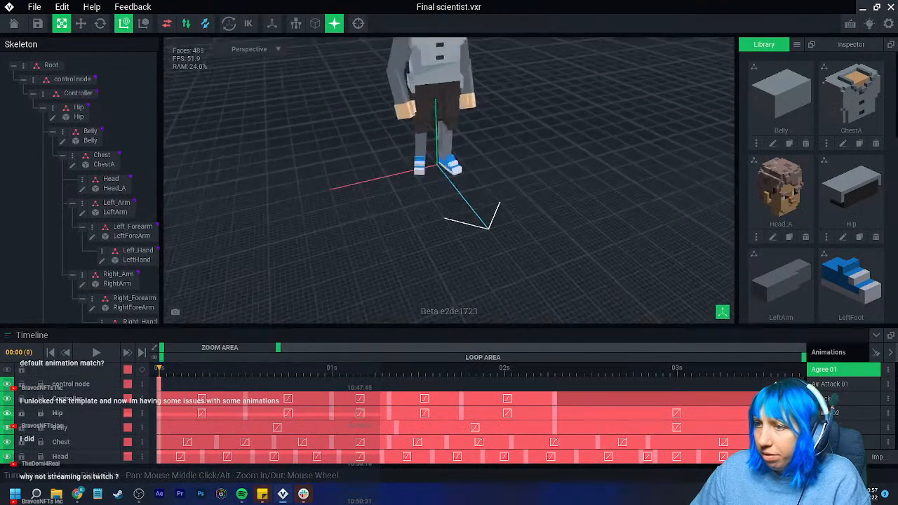
left_click(59, 110)
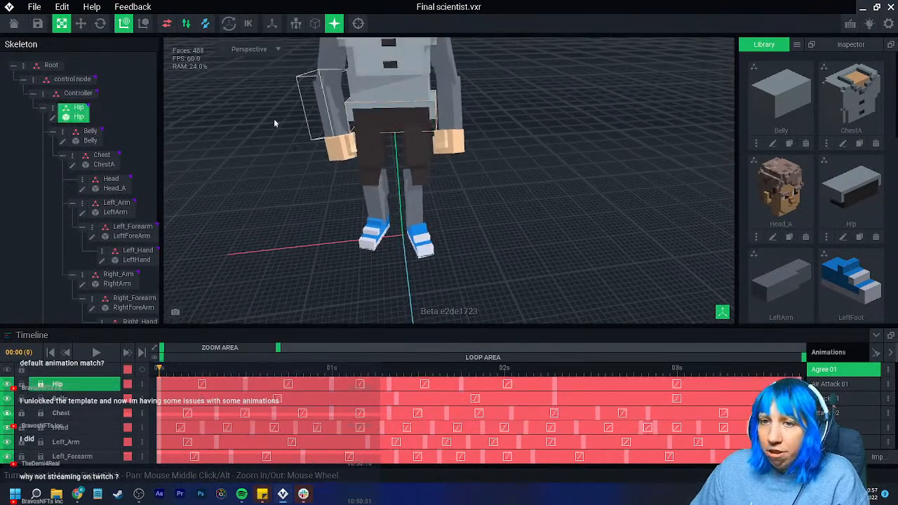
right_click(57, 111)
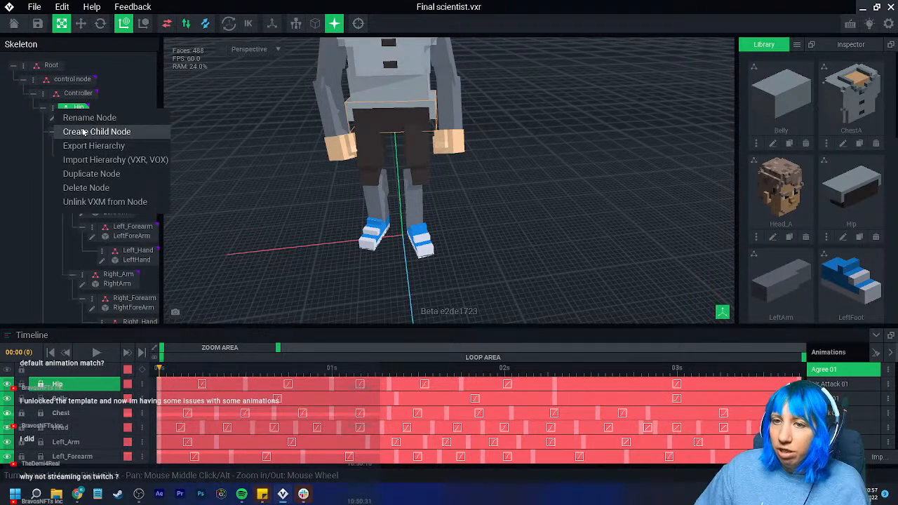
left_click(84, 133)
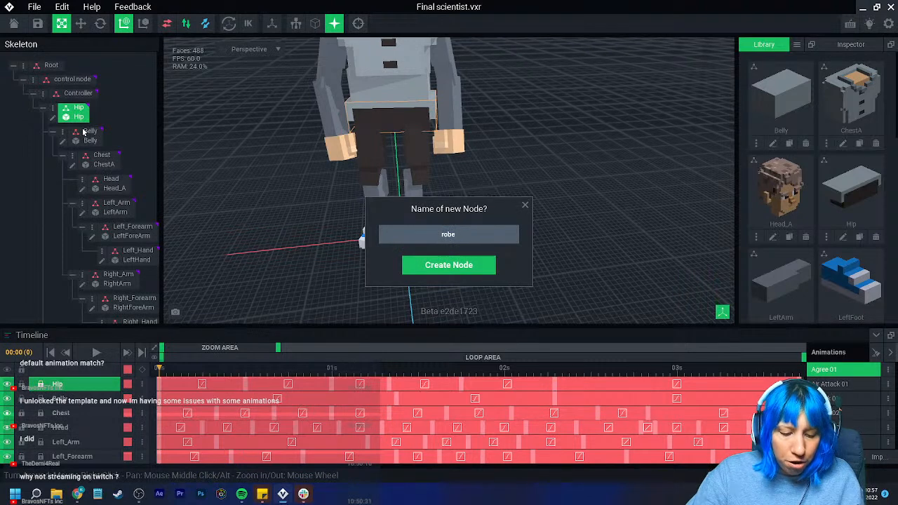
key("Return")
- Collapse the thigh and right arm branches of the skeleton and assign the robe library model to the new robe node
scroll(77, 168, "down", 5)
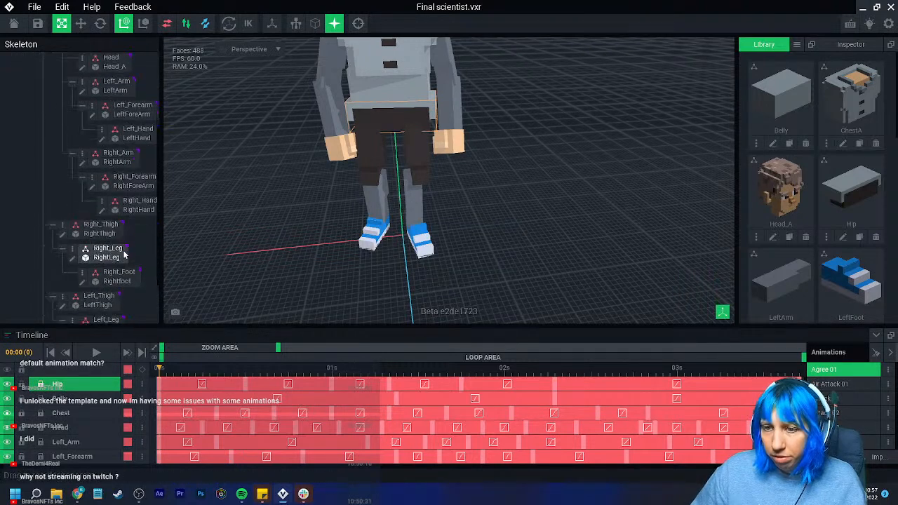
left_click(52, 170)
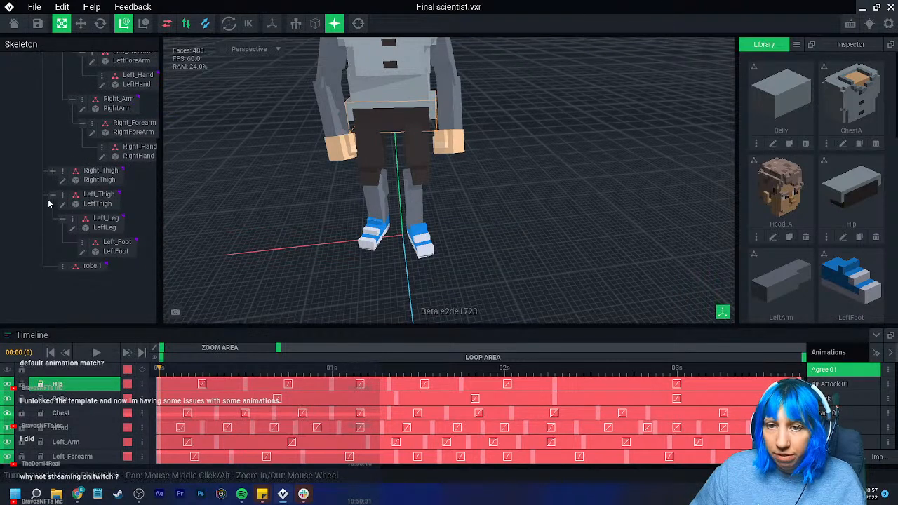
left_click(52, 194)
left_click(72, 99)
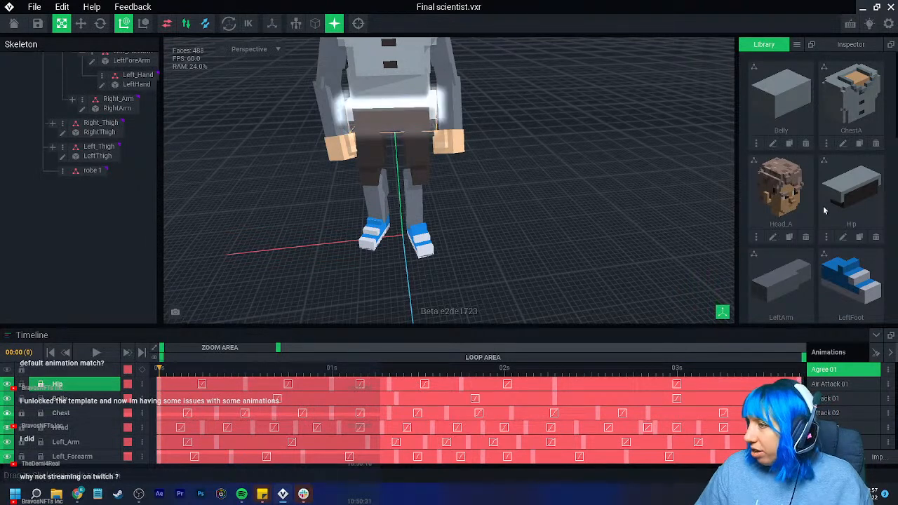
scroll(830, 209, "down", 2)
scroll(828, 214, "down", 4)
left_click_drag(780, 256, 87, 173)
left_click(90, 179)
- Move the robe node sideways so the panel hangs at the outer edge of the character's hip
scroll(331, 174, "up", 3)
middle_click_drag(332, 172, 353, 190)
left_click(81, 23)
left_click_drag(368, 120, 300, 109)
scroll(292, 116, "up", 3)
- Rotate the robe node about its pivot to adjust how the panel hangs beside the thigh
left_click(101, 24)
mouse_move(327, 71)
left_mouse_down()
mouse_move(341, 72)
mouse_move(333, 71)
left_mouse_up()
right_click_drag(374, 123, 374, 122)
left_click_drag(188, 372, 140, 352)
right_click_drag(365, 203, 364, 205)
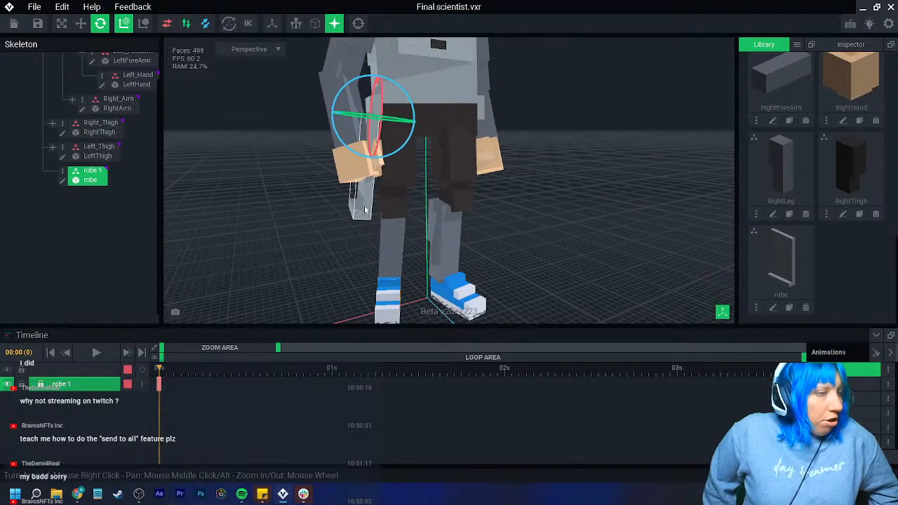
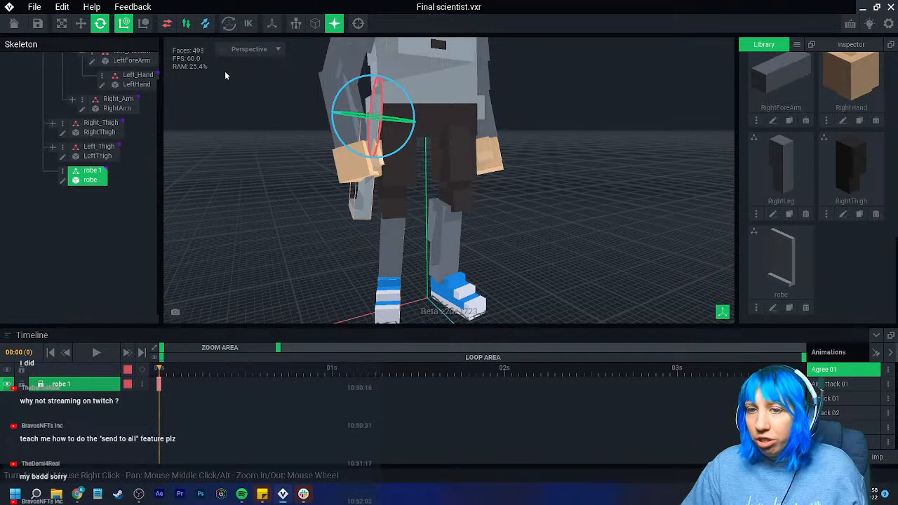
- Duplicate the robe 1 node under the Hip as "robe 2"
right_click(66, 172)
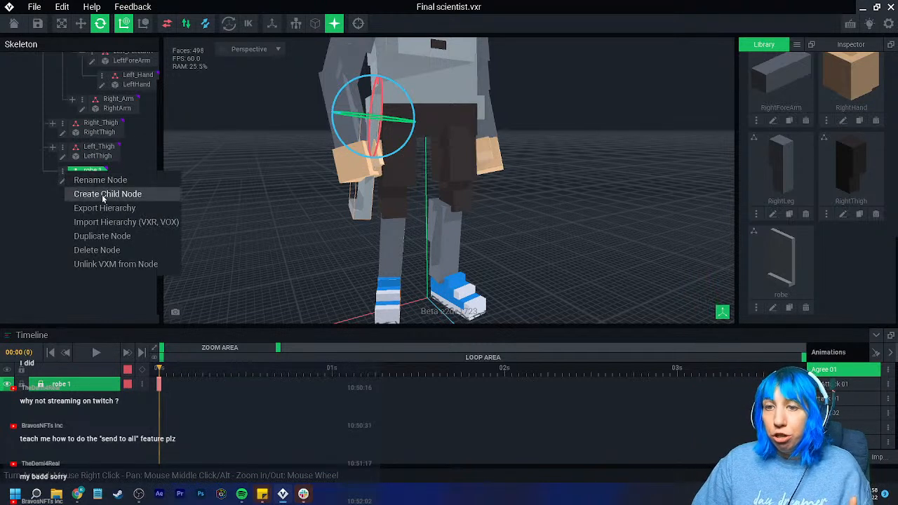
left_click(101, 237)
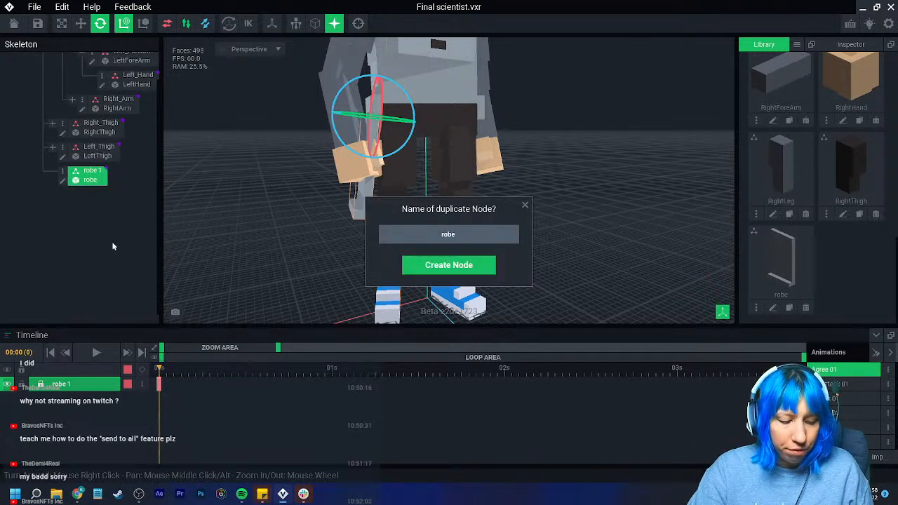
key("Return")
- Move the robe 2 node sideways across the body to the opposite side of the hip
right_click_drag(274, 90, 384, 124)
left_click(359, 25)
scroll(433, 132, "up", 2)
scroll(433, 132, "up", 5)
left_click_drag(413, 72, 406, 69)
right_click_drag(319, 75, 286, 79)
left_click(81, 24)
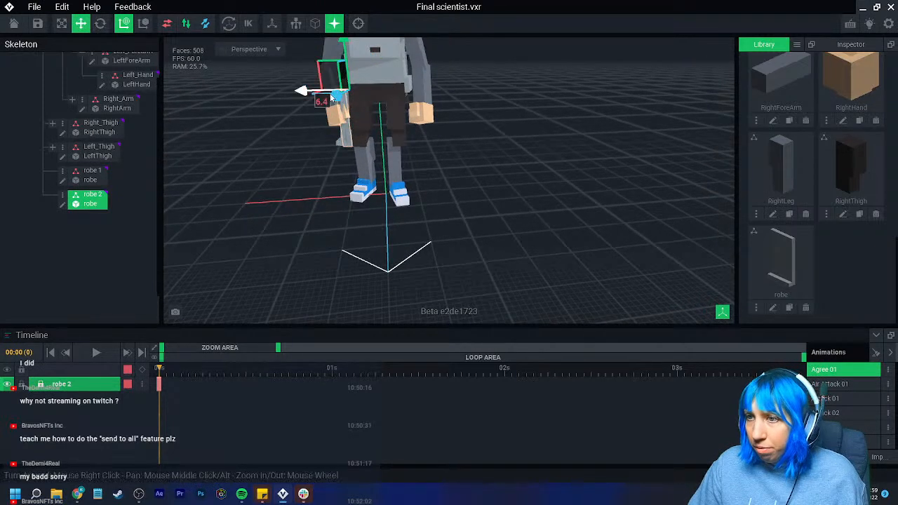
left_click_drag(307, 94, 380, 103)
scroll(380, 105, "up", 5)
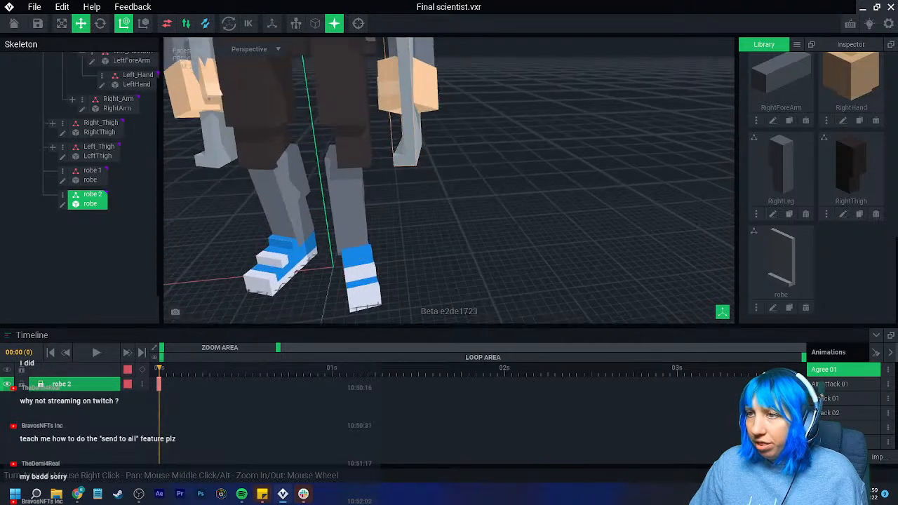
- Rotate the robe 2 node to adjust how the panel hangs on its new side
left_click(101, 24)
left_click_drag(432, 109, 443, 99)
right_click_drag(442, 98, 238, 171)
middle_click_drag(239, 171, 327, 165)
left_click_drag(264, 177, 261, 180)
- Move the robe 2 node inward to about 6.6 so it sits against the hip's edge opposite robe 1
left_click(80, 24)
right_click_drag(270, 134, 175, 143)
middle_click_drag(176, 144, 288, 151)
middle_click_drag(178, 193, 228, 176)
right_click_drag(228, 176, 201, 178)
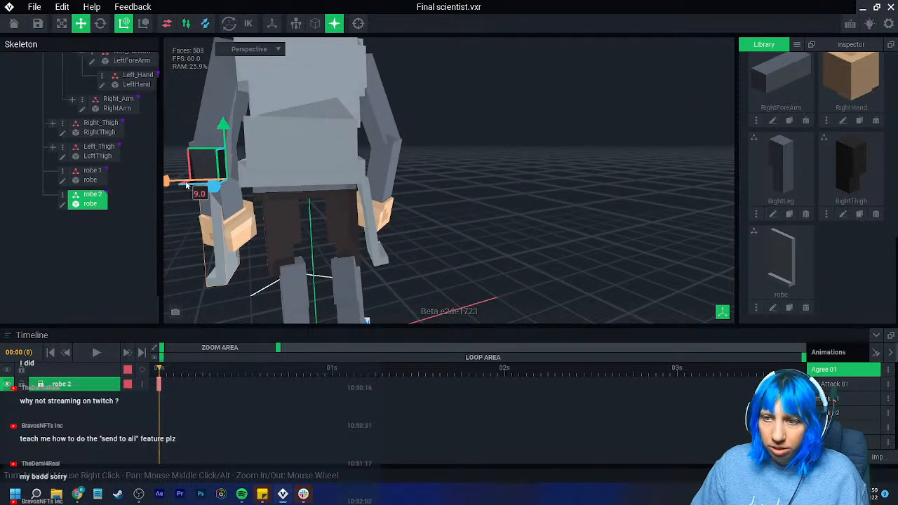
left_click_drag(183, 185, 203, 185)
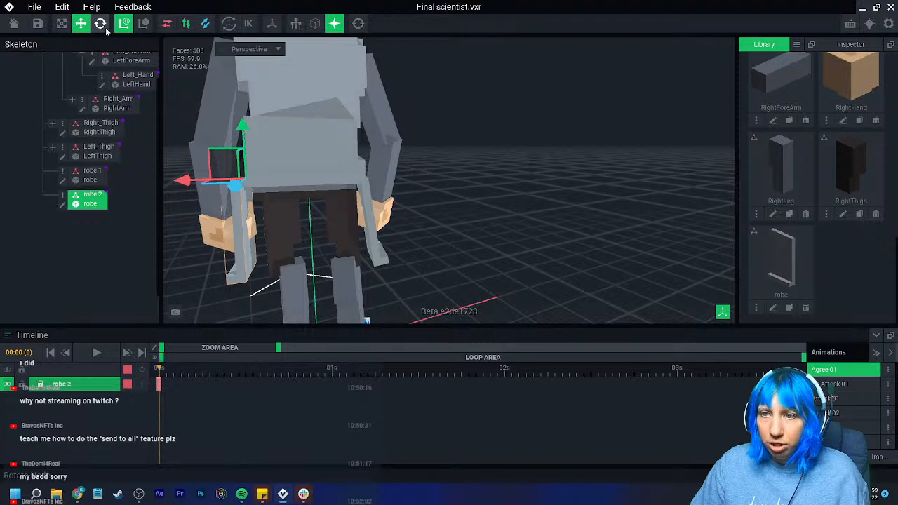
scroll(293, 195, "up", 6)
right_click_drag(294, 194, 257, 195)
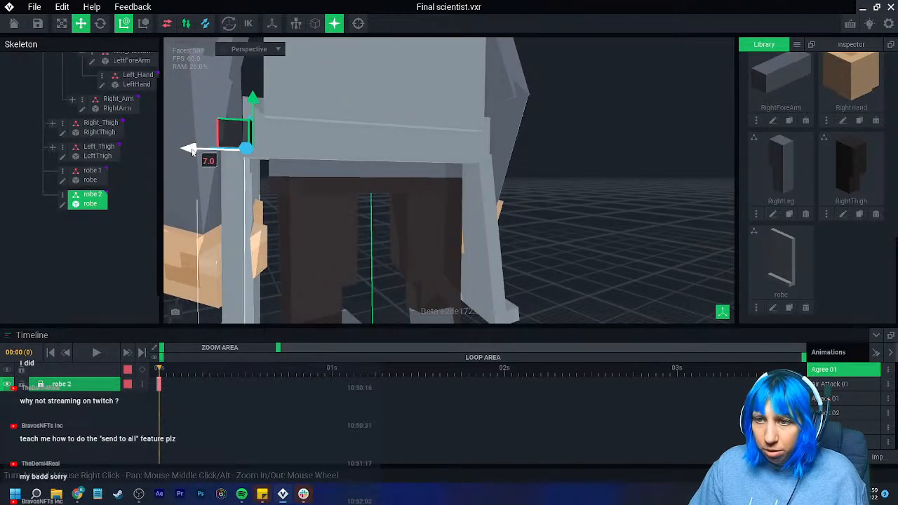
left_click(491, 156)
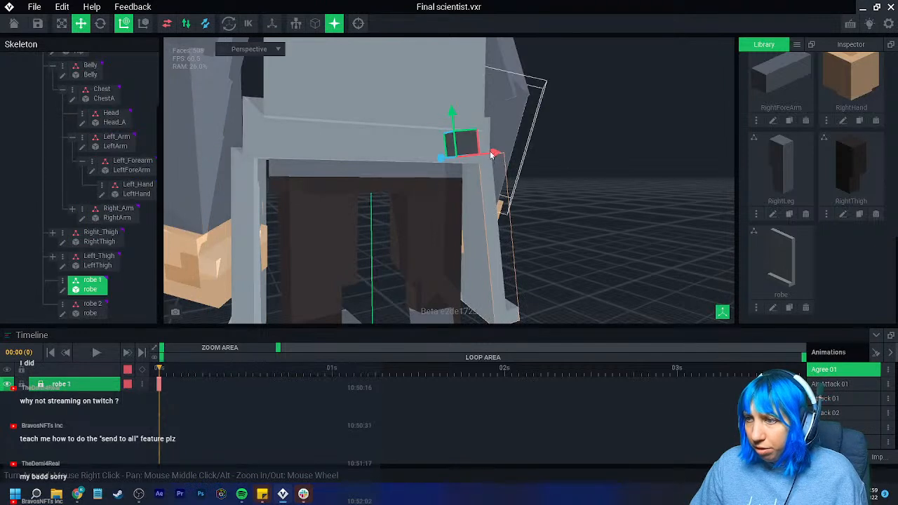
left_click(258, 225)
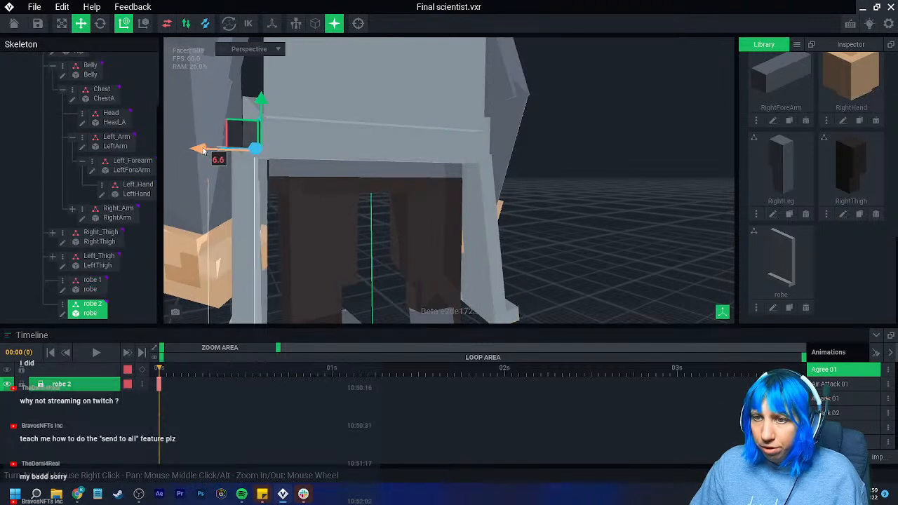
- Rotate the robe 2 node outward so its tilt mirrors the robe 1 panel
key("e")
left_click_drag(269, 111, 251, 108)
scroll(315, 223, "down", 3)
right_click_drag(315, 223, 324, 229)
right_click_drag(411, 263, 414, 264)
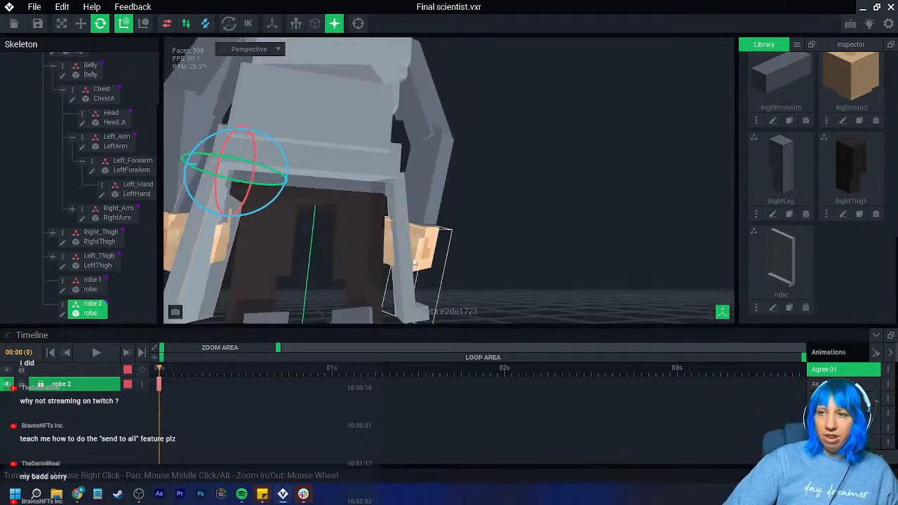
- Open the Hip node's model for voxel editing
left_click(341, 156)
left_click(51, 119)
right_click_drag(284, 205, 285, 205)
middle_click_drag(240, 194, 323, 187)
left_click(10, 230)
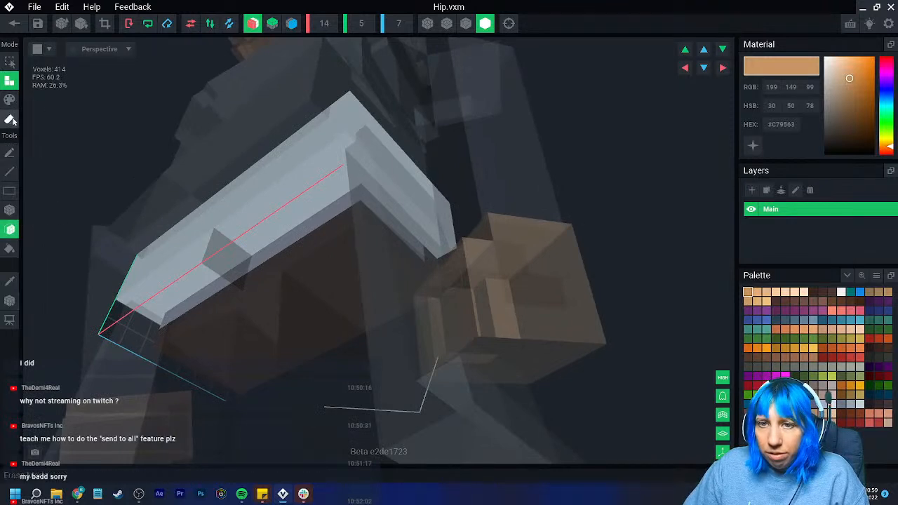
left_click(190, 263)
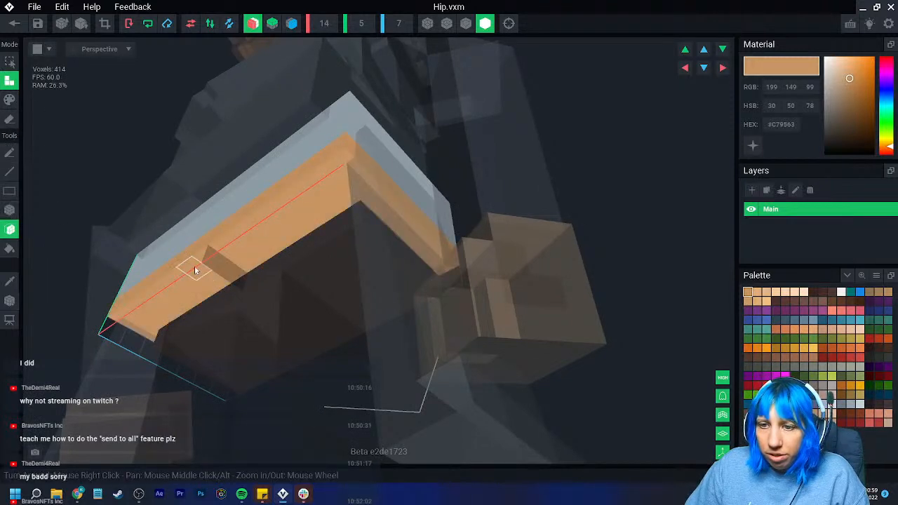
key("ctrl+z")
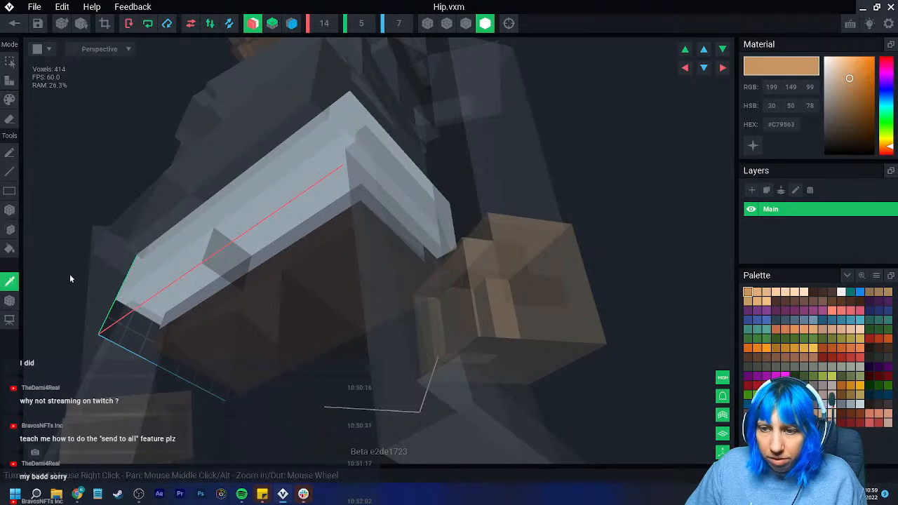
- Sample the hip's grey color #96A4AE, try extruding the underside face with it, and undo the extrusion
left_click(194, 264)
left_click_drag(195, 265, 202, 285)
right_click_drag(210, 297, 162, 242)
key("ctrl+z")
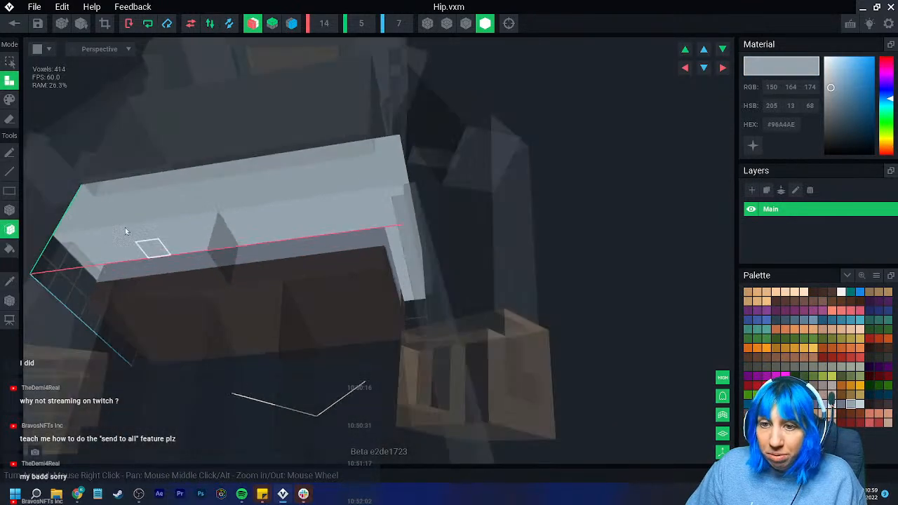
- Fill the hip's lower back edge with grey voxels using the Box tool, save the Hip model and return to the rig
left_click(10, 211)
left_click_drag(130, 257, 196, 259)
right_click_drag(203, 285, 204, 285)
left_click(36, 25)
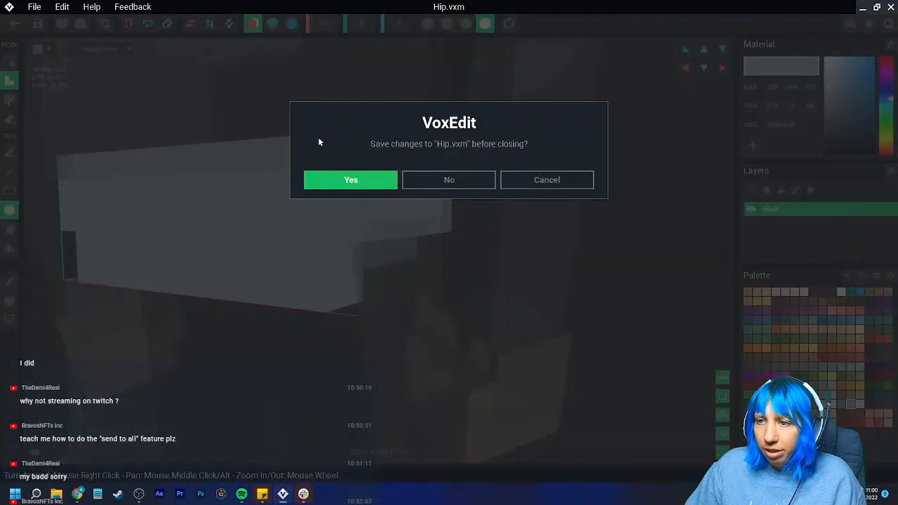
left_click(372, 180)
- Create a new library model named "back robe"
right_click_drag(414, 156, 419, 153)
scroll(419, 154, "up", 5)
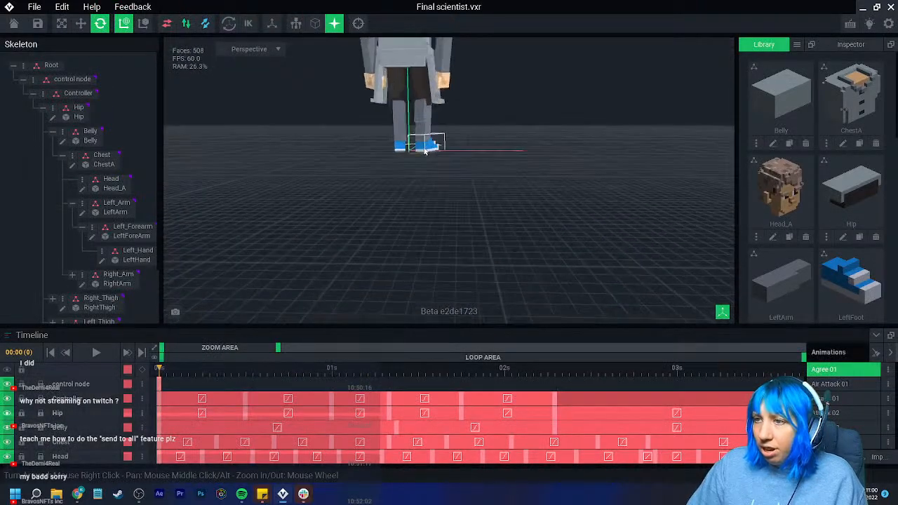
scroll(372, 133, "up", 5)
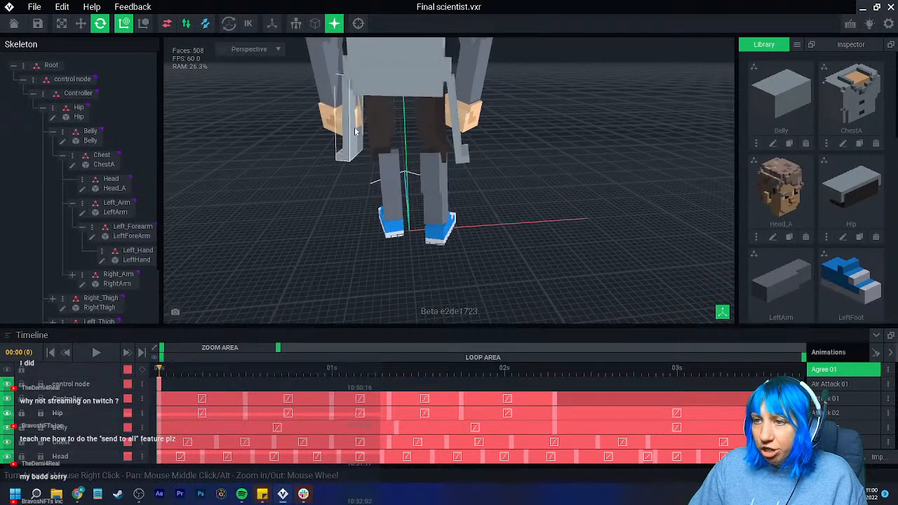
right_click_drag(353, 129, 346, 126)
scroll(346, 127, "down", 2)
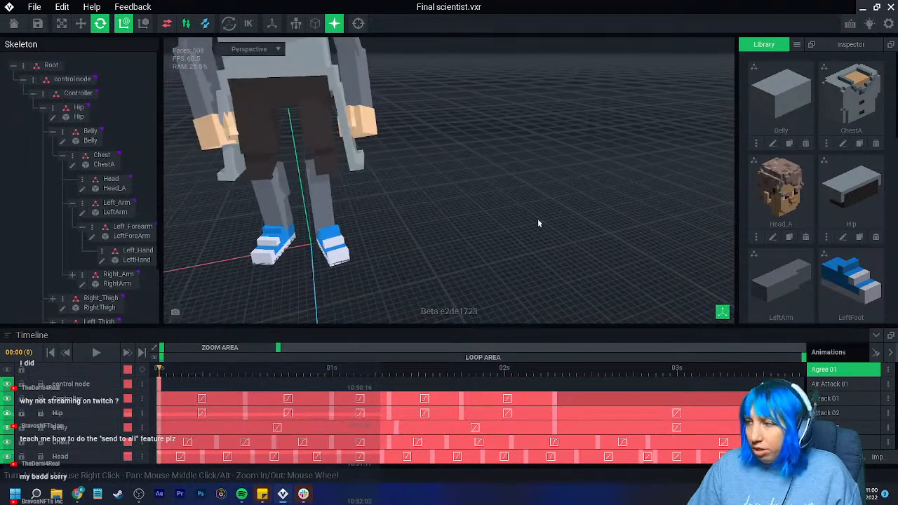
scroll(855, 226, "down", 4)
scroll(849, 222, "down", 5)
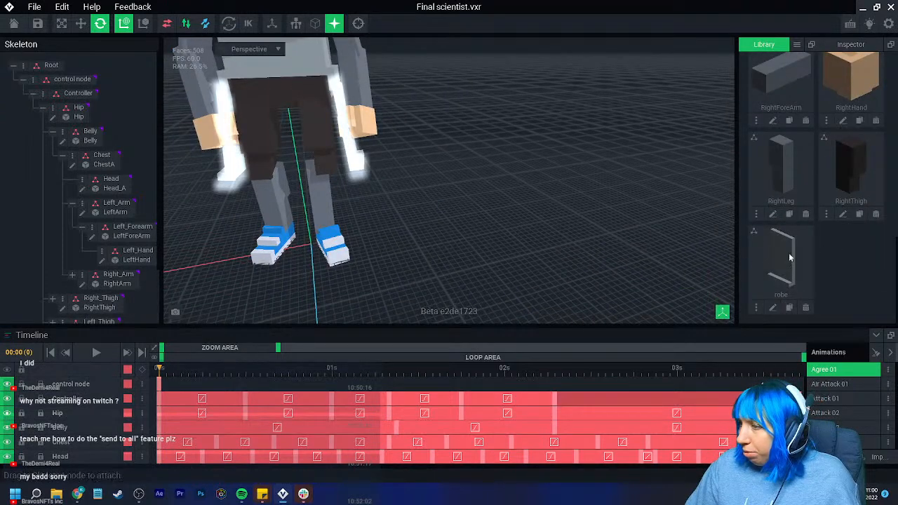
left_click(797, 44)
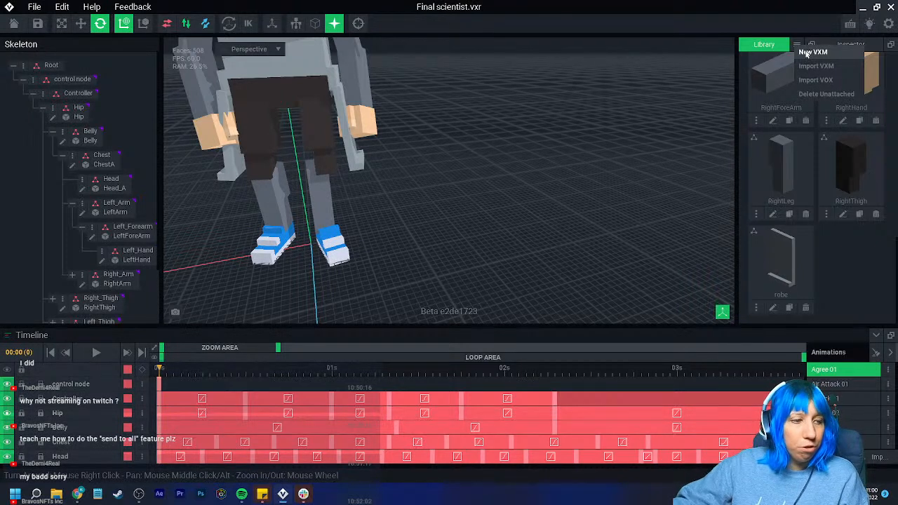
left_click(811, 52)
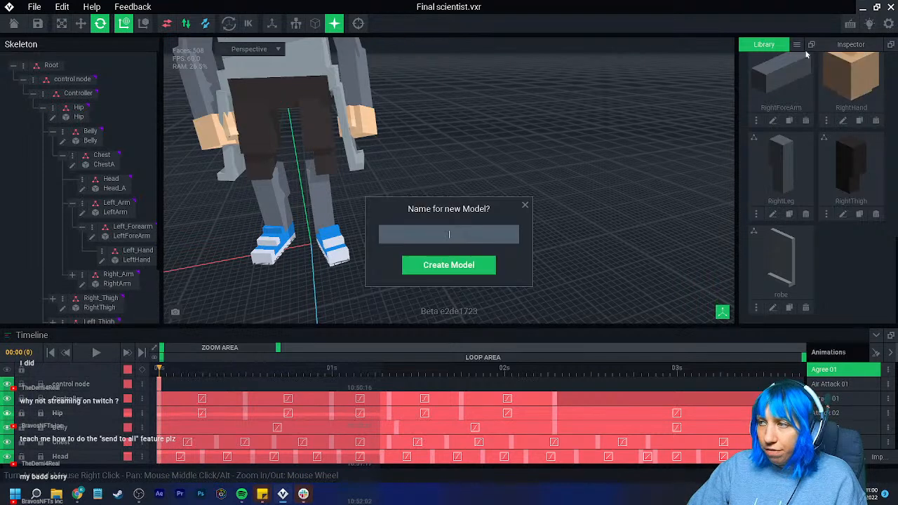
type("back r")
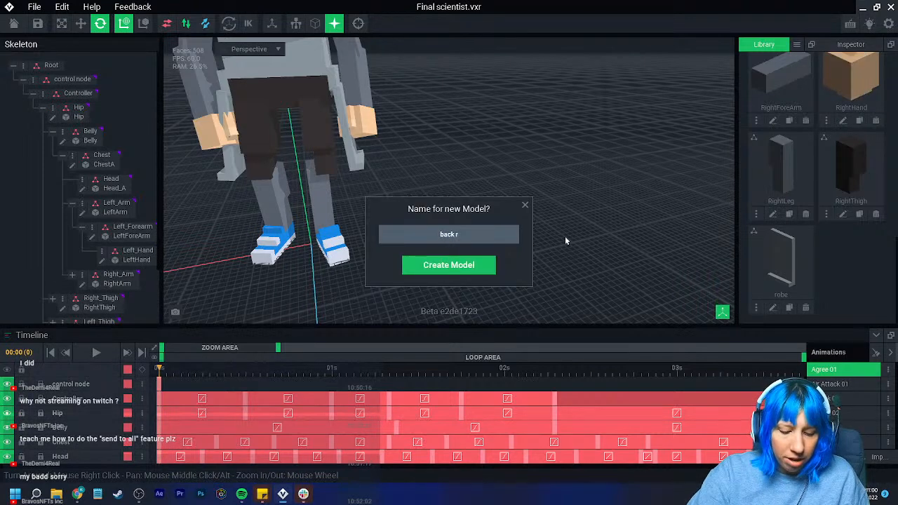
type("obe")
key("Return")
- Load a PNG color palette from the Downloads folder into the back robe model
left_click(876, 275)
left_click(863, 304)
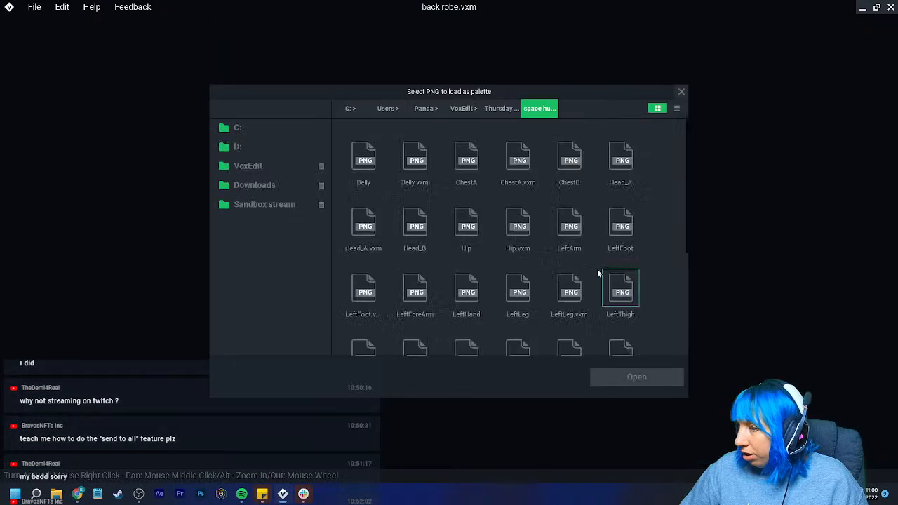
left_click(266, 166)
left_click(266, 185)
double_click(619, 172)
left_click(466, 156)
left_click(636, 377)
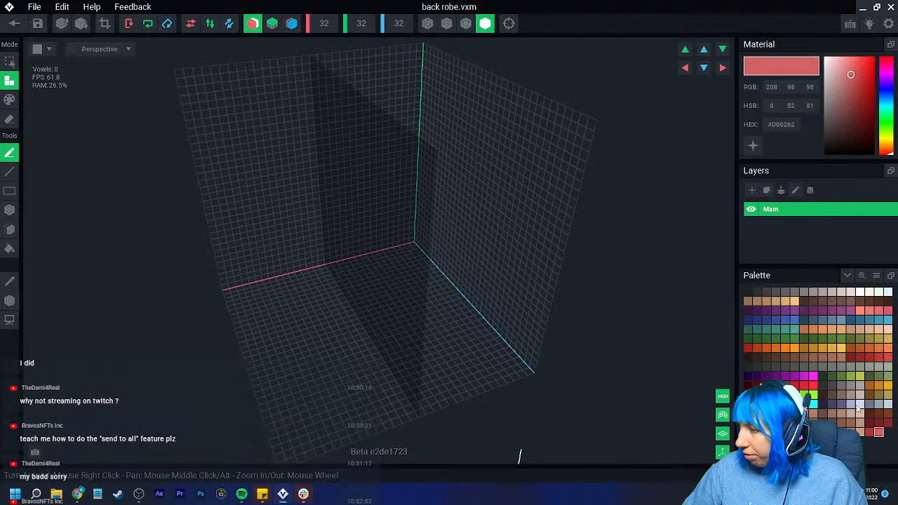
- Draw a flat 16 by 8 by 1 voxel panel in grey #96A4AE with the Box tool and trim the volume to it
left_click(878, 404)
right_click_drag(414, 284, 333, 297)
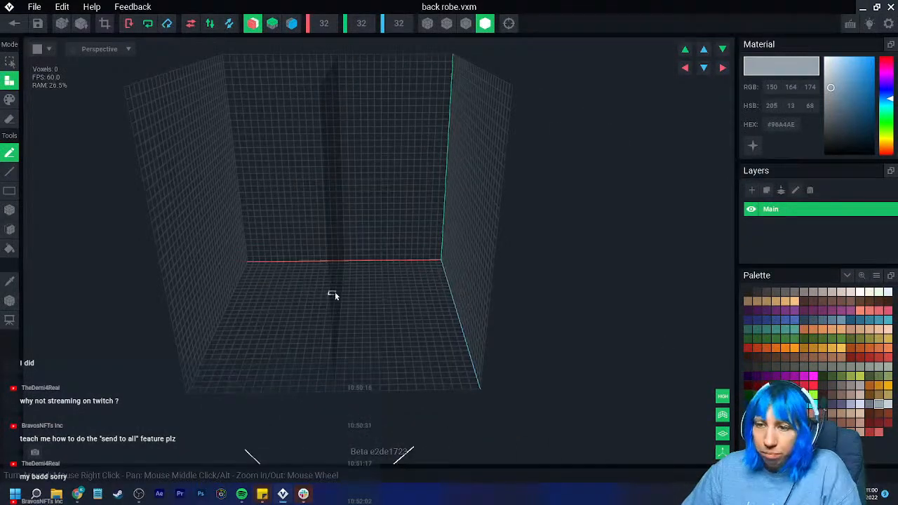
left_click(9, 210)
scroll(302, 216, "up", 5)
middle_click_drag(301, 216, 333, 233)
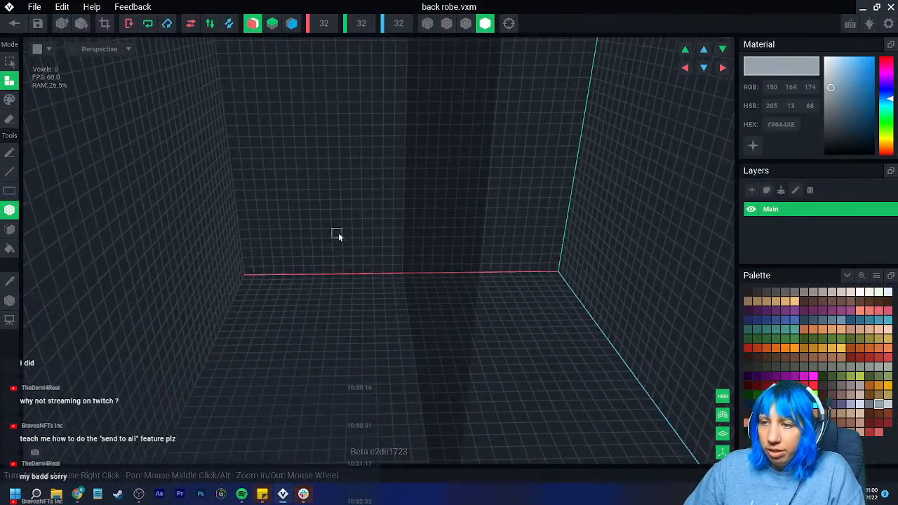
left_click_drag(399, 272, 326, 207)
right_click_drag(283, 194, 338, 206)
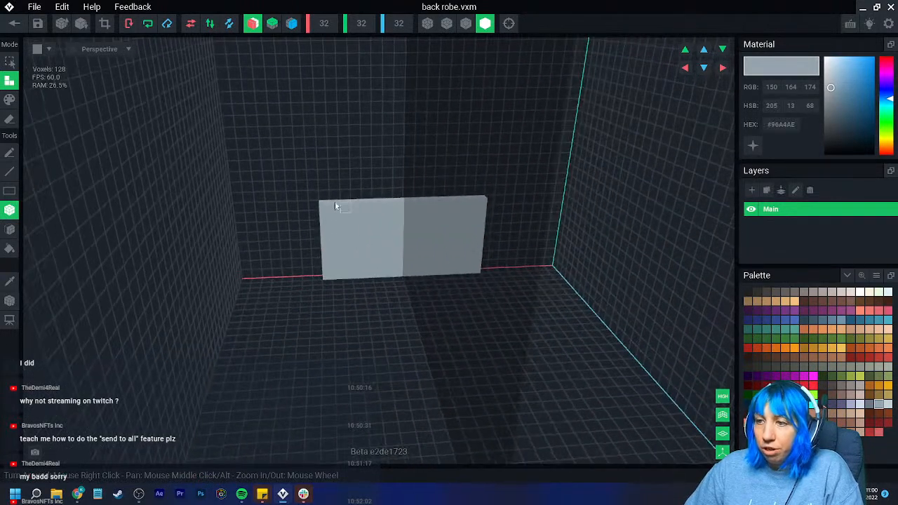
left_click(104, 24)
- Move the back robe's pivot to depth 1.0 and up to the panel's top edge, save the model and return to the rig
left_click(10, 300)
right_click_drag(338, 255, 415, 235)
mouse_move(435, 222)
left_mouse_down()
mouse_move(427, 223)
mouse_move(445, 223)
mouse_move(436, 223)
left_mouse_up()
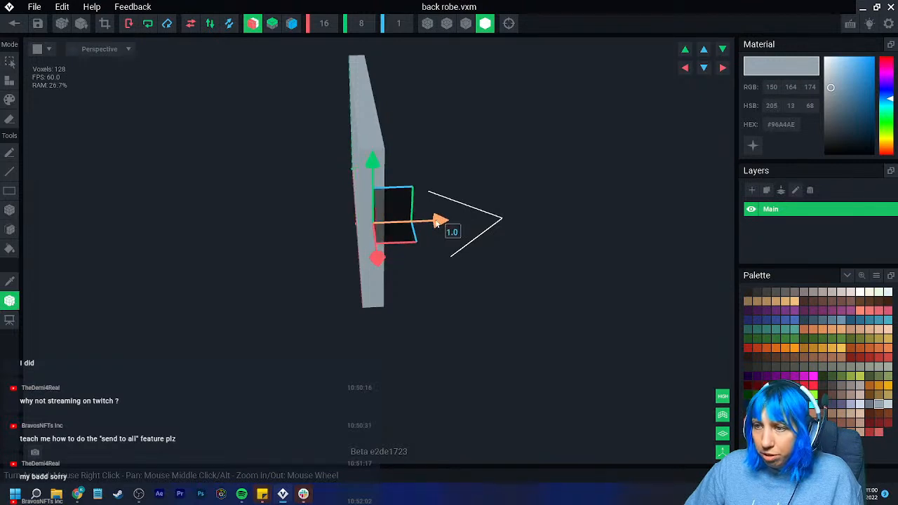
left_click_drag(373, 172, 362, 22)
middle_click_drag(369, 39, 366, 47)
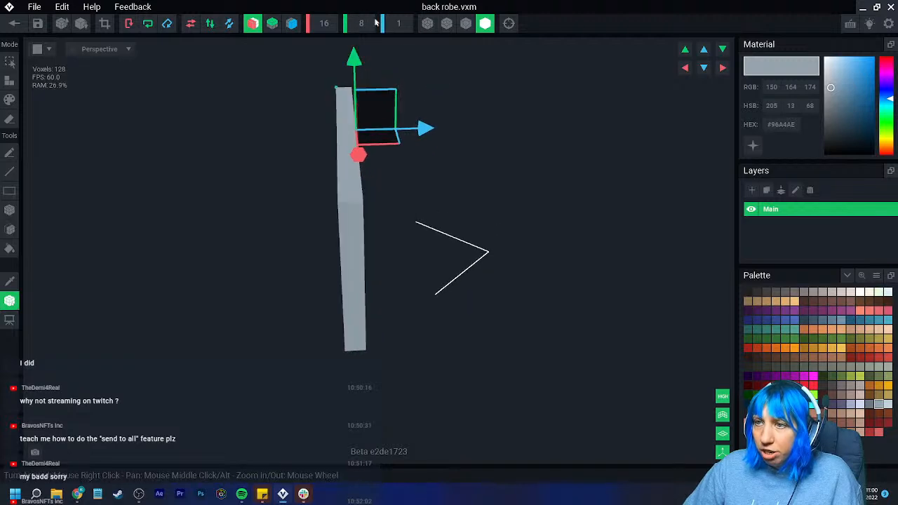
left_click(15, 25)
left_click(355, 180)
- Create a child node named "back robe" under the Hip node
scroll(431, 170, "up", 4)
right_click_drag(431, 169, 429, 165)
scroll(424, 167, "up", 3)
middle_click_drag(419, 168, 385, 196)
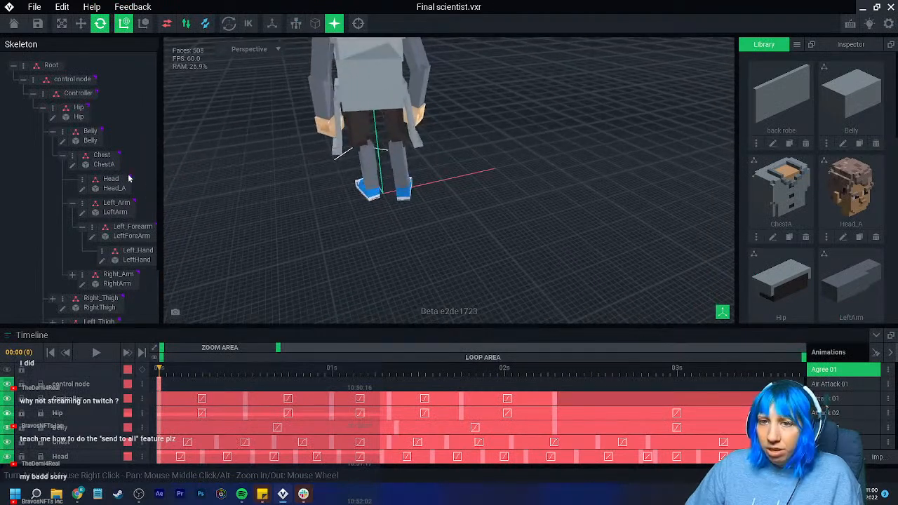
left_click(382, 110)
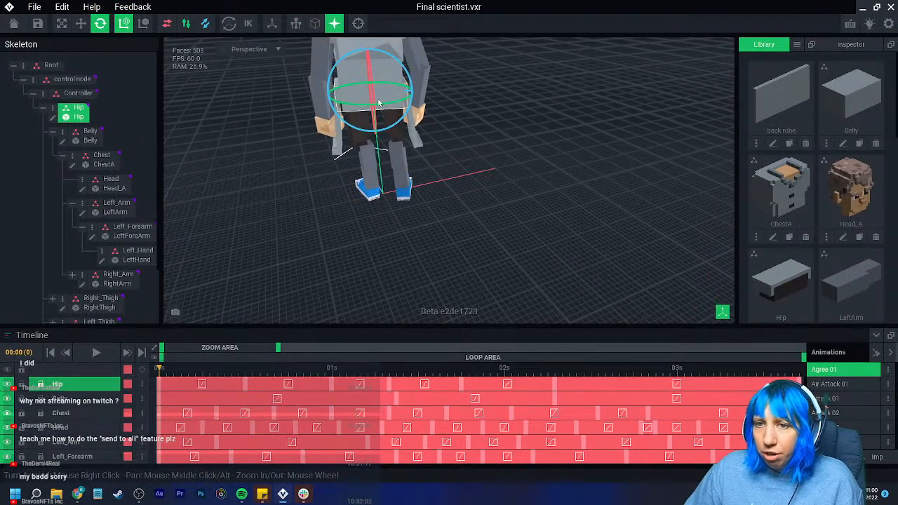
left_click(53, 110)
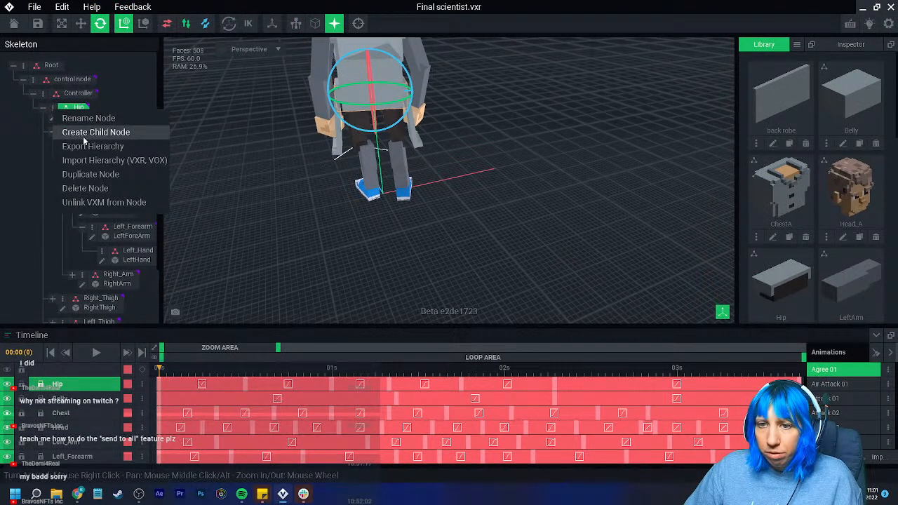
left_click(84, 132)
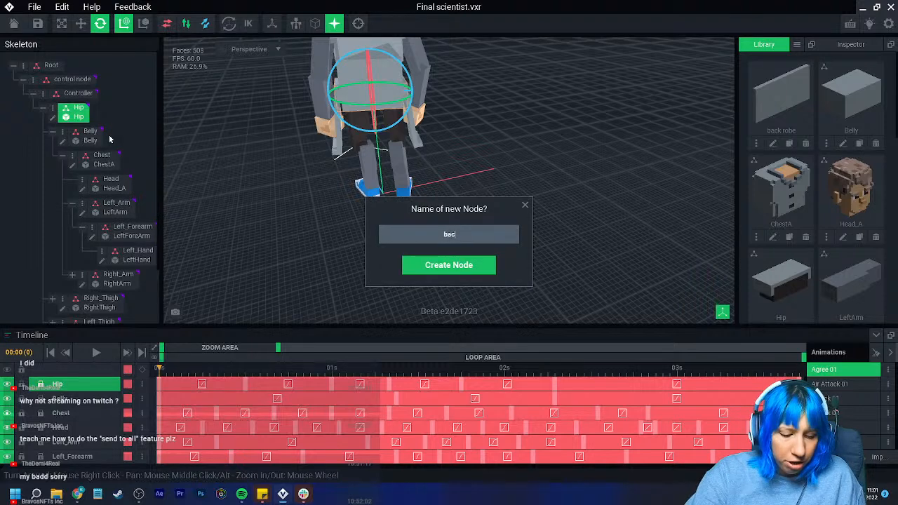
key("Return")
- Assign the back robe library model to the new back robe node
scroll(103, 149, "down", 1)
scroll(823, 192, "down", 1)
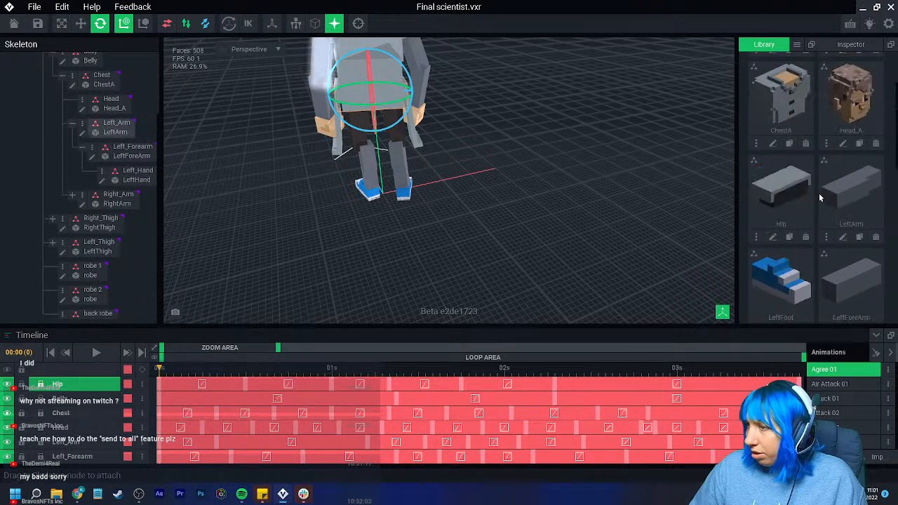
scroll(819, 197, "up", 1)
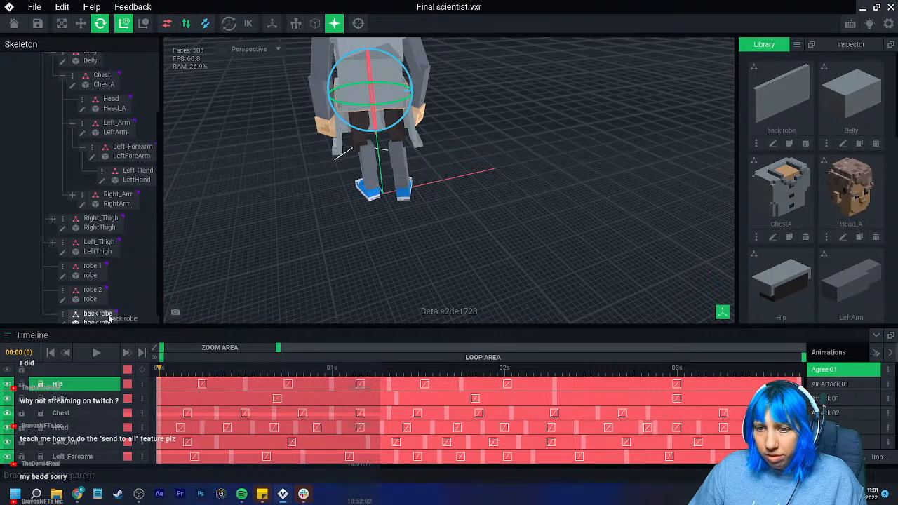
- Move the back robe node so the panel hangs from the back of the hip, tight against the rear of the body
left_click(98, 314)
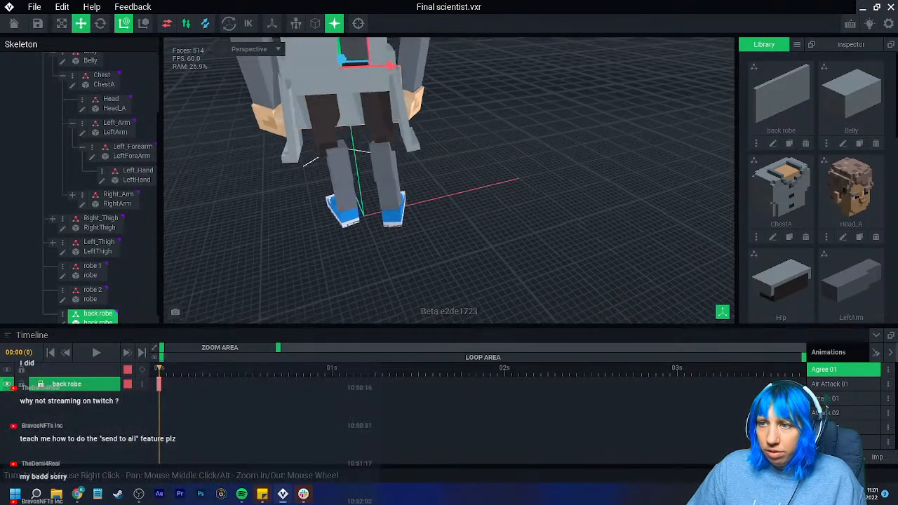
mouse_move(339, 83)
left_mouse_down()
mouse_move(340, 107)
mouse_move(337, 92)
left_mouse_up()
right_click_drag(337, 91, 242, 79)
scroll(353, 126, "up", 5)
middle_click_drag(353, 128, 431, 132)
left_click_drag(446, 95, 462, 93)
right_click_drag(463, 93, 433, 120)
left_click_drag(388, 84, 384, 117)
right_click_drag(379, 143, 379, 139)
left_click_drag(382, 110, 382, 113)
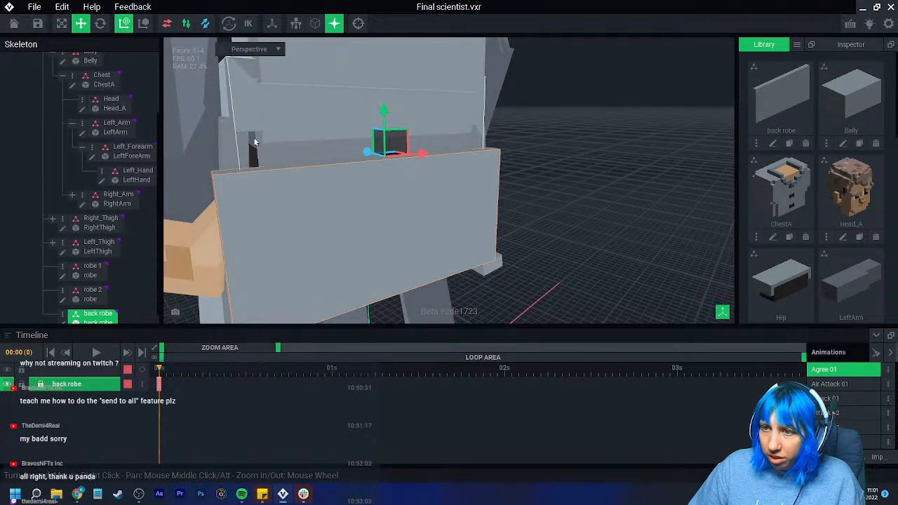
left_click_drag(374, 153, 361, 155)
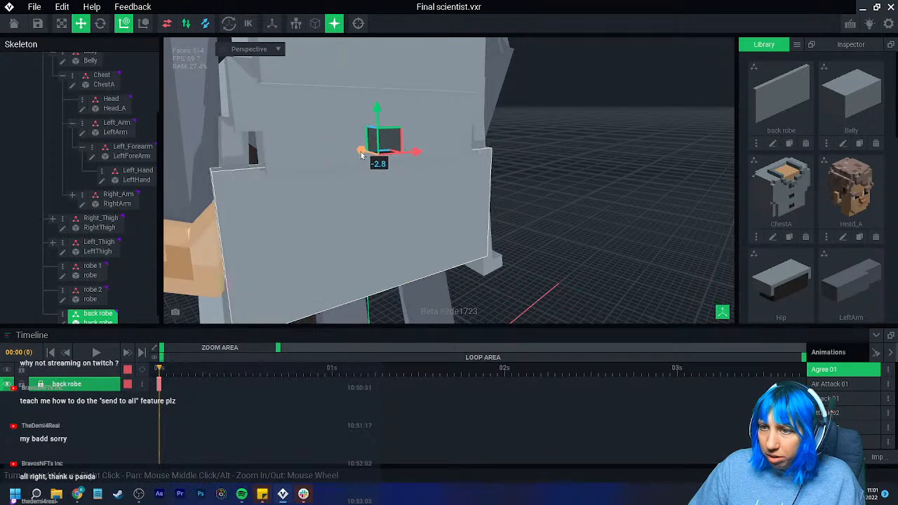
- Fill the notches along the Hip model's lower side edges with grey #96A4AE voxels, then save and return to the rig
scroll(377, 172, "down", 2)
middle_click_drag(380, 191, 397, 159)
right_click_drag(397, 159, 400, 158)
left_click(323, 92)
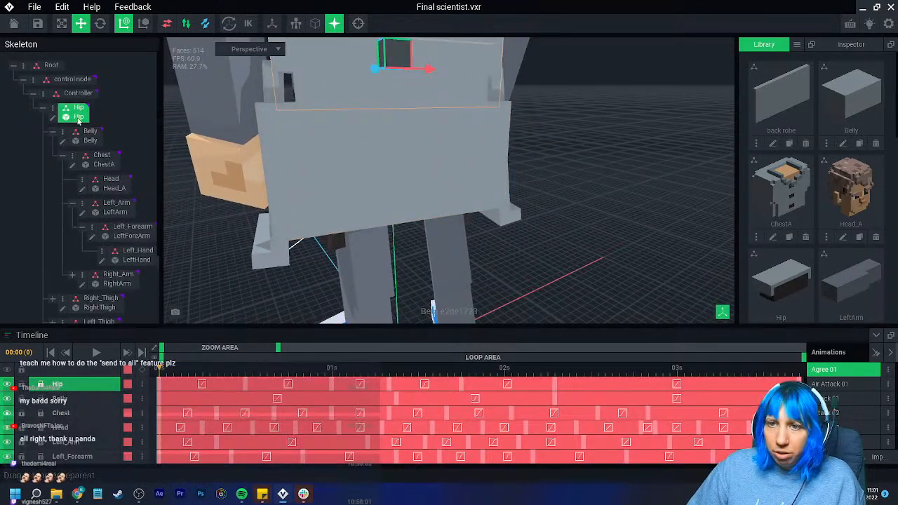
left_click(52, 120)
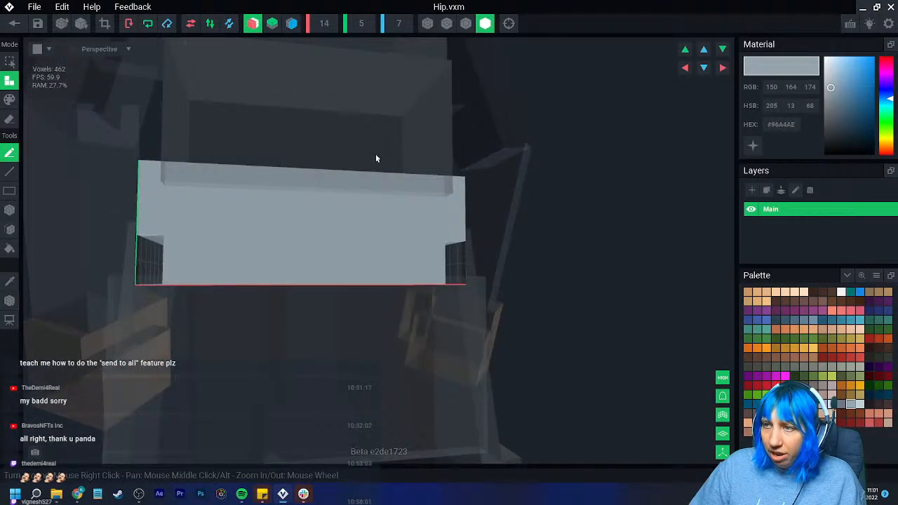
left_click(466, 25)
right_click_drag(211, 226, 194, 246)
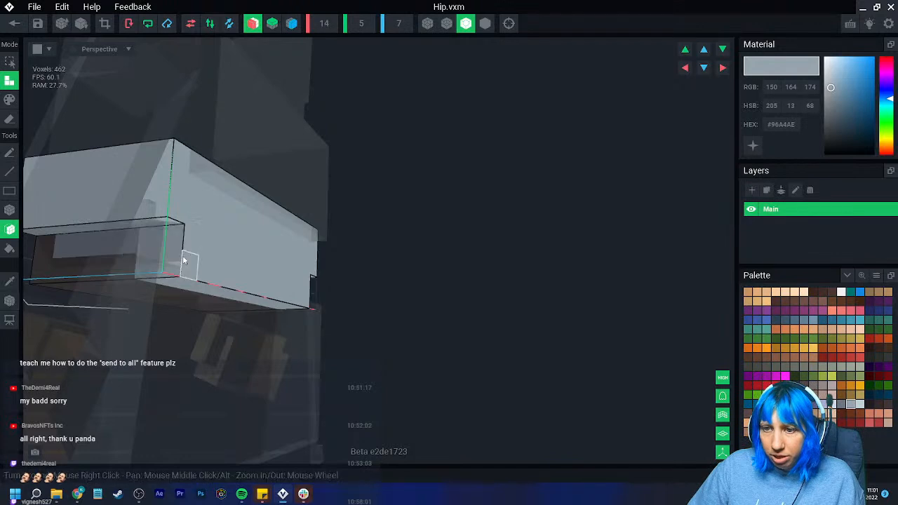
right_click_drag(175, 260, 179, 273)
left_click(15, 24)
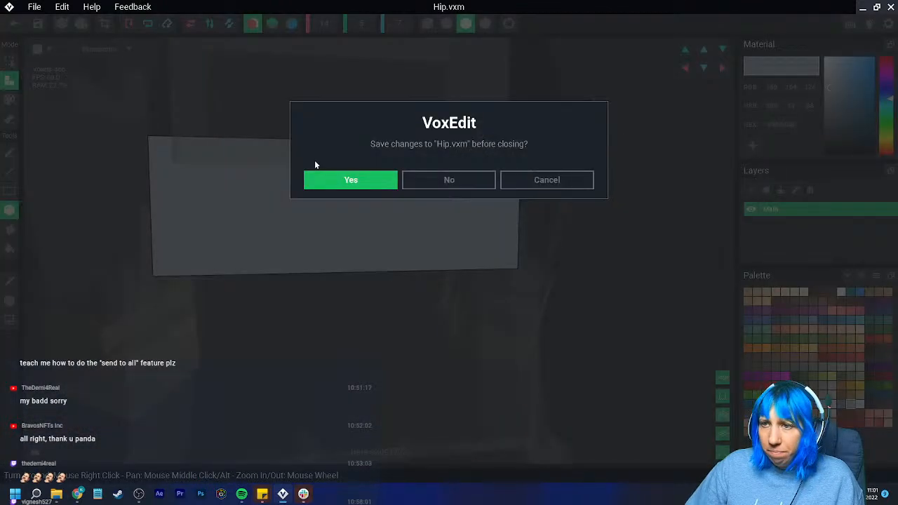
left_click(358, 174)
- Set the back robe model's Y height to 11 and shift its voxels up against the upper end of the volume
scroll(392, 163, "up", 4)
right_click_drag(383, 166, 436, 131)
left_click(436, 131)
left_click(63, 315)
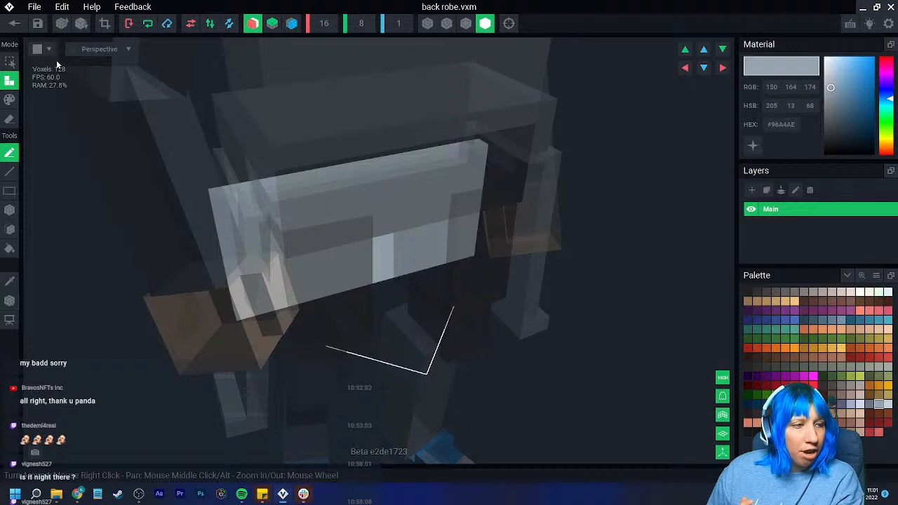
right_click_drag(354, 229, 355, 252)
scroll(354, 234, "up", 3)
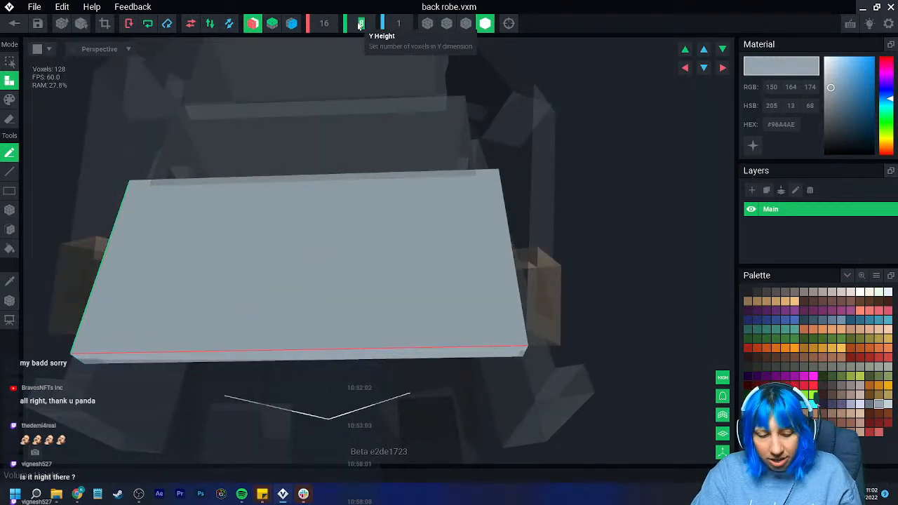
type("11")
key("Return")
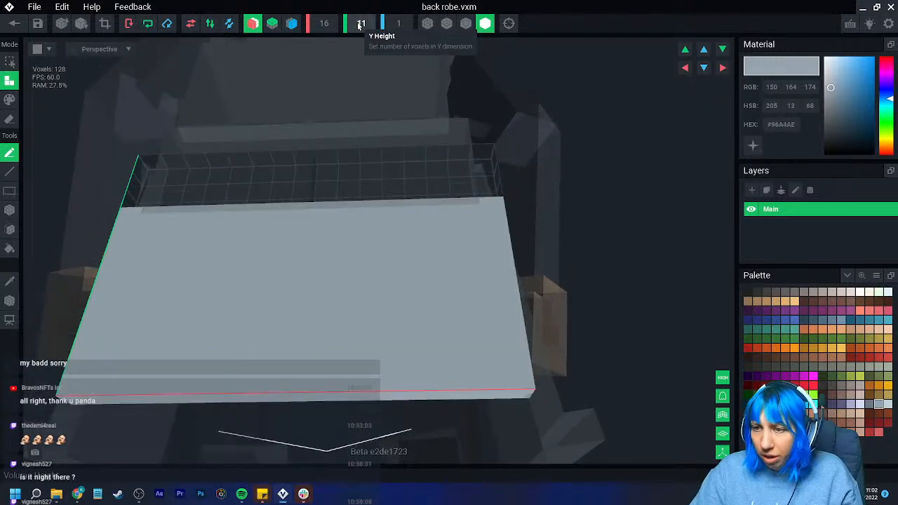
left_click(684, 49)
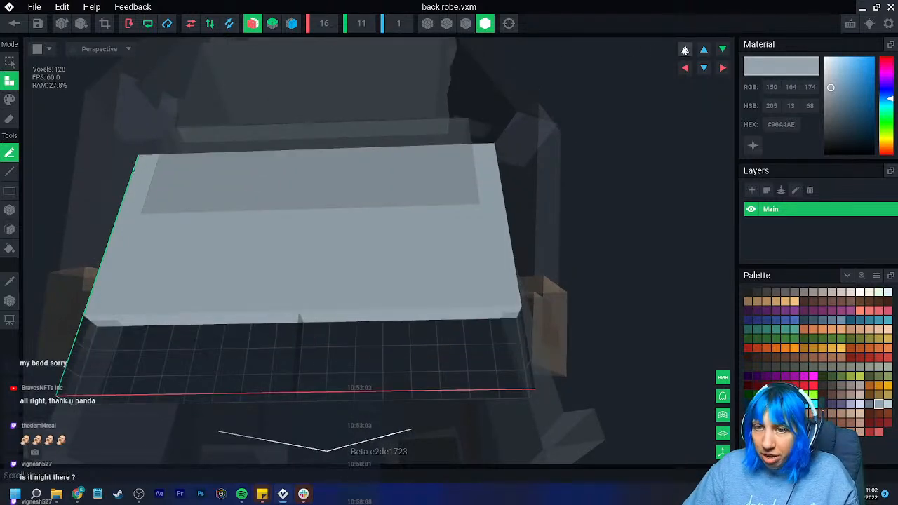
- Move the back robe model's pivot up to the top edge of the raised panel
left_click(10, 301)
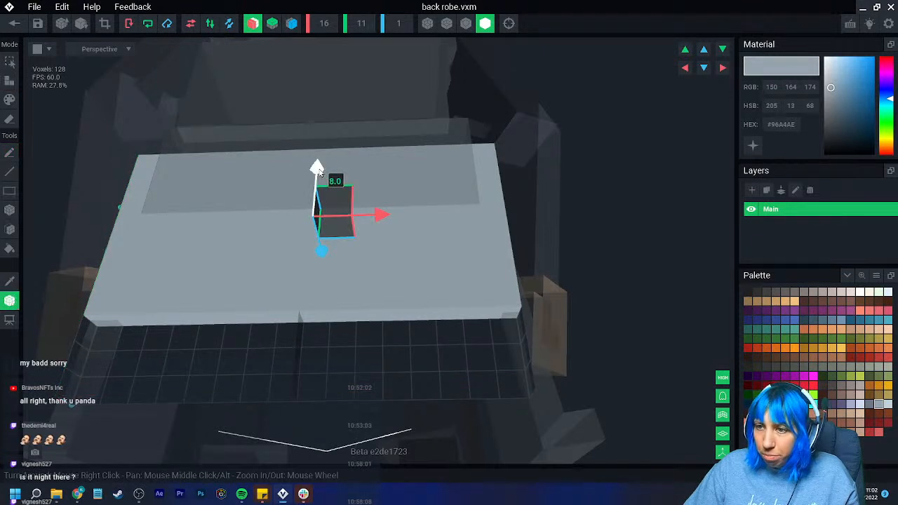
left_click_drag(317, 172, 326, 122)
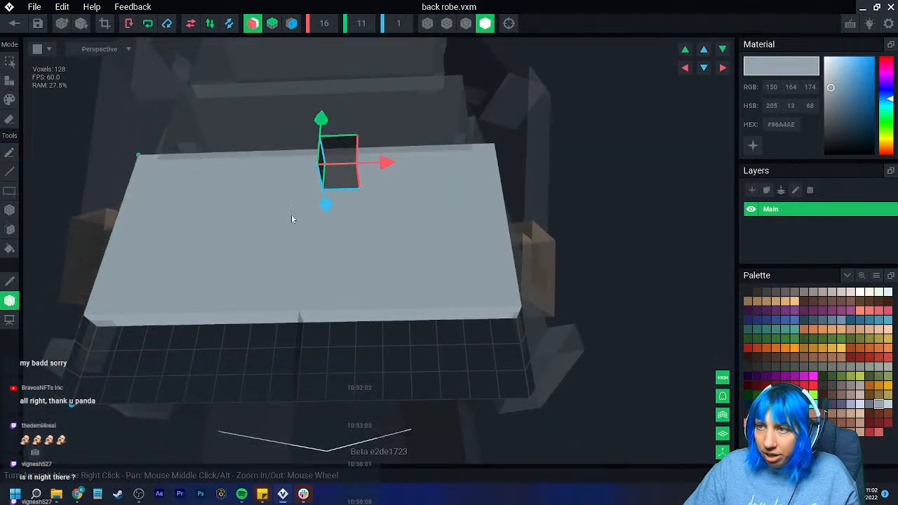
middle_click_drag(188, 369, 204, 346)
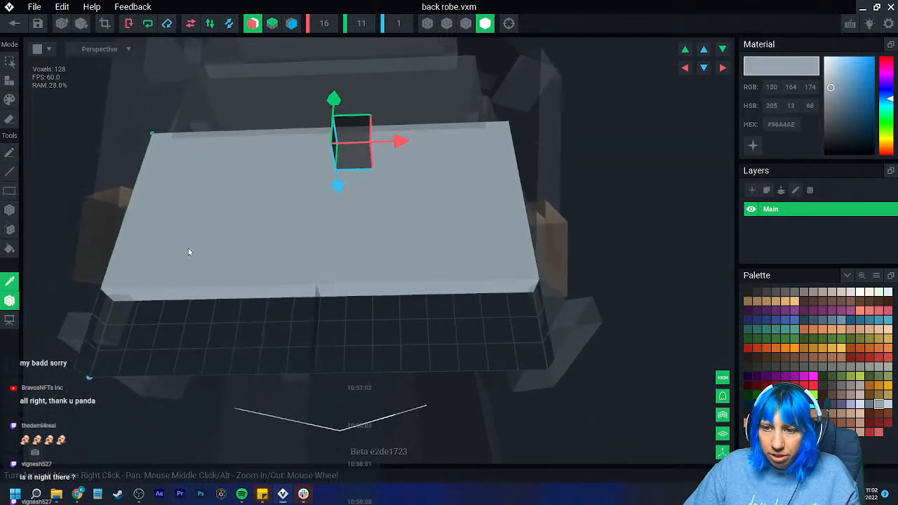
left_click(10, 301)
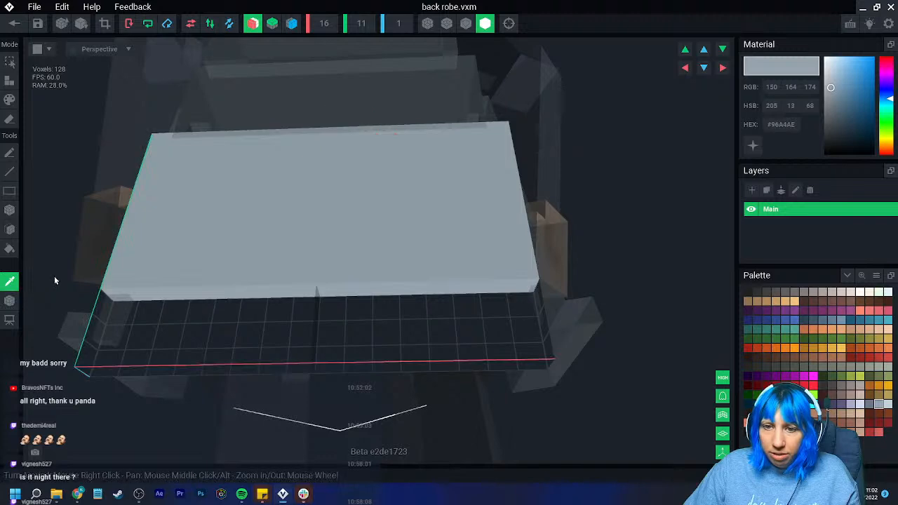
- Extend the back robe panel downward by two voxel rows with the Box tool, then save and return to the rig
left_click(9, 210)
left_click_drag(118, 295, 365, 327)
mouse_move(257, 322)
right_mouse_down()
mouse_move(207, 348)
mouse_move(280, 347)
mouse_move(150, 363)
mouse_move(250, 363)
mouse_move(229, 360)
right_mouse_up()
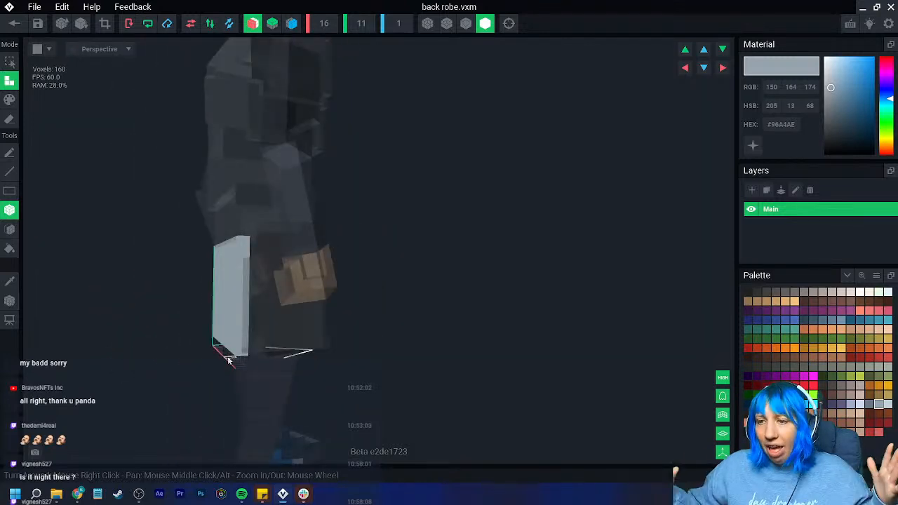
mouse_move(208, 332)
right_mouse_down()
mouse_move(234, 339)
mouse_move(226, 355)
mouse_move(233, 397)
right_mouse_up()
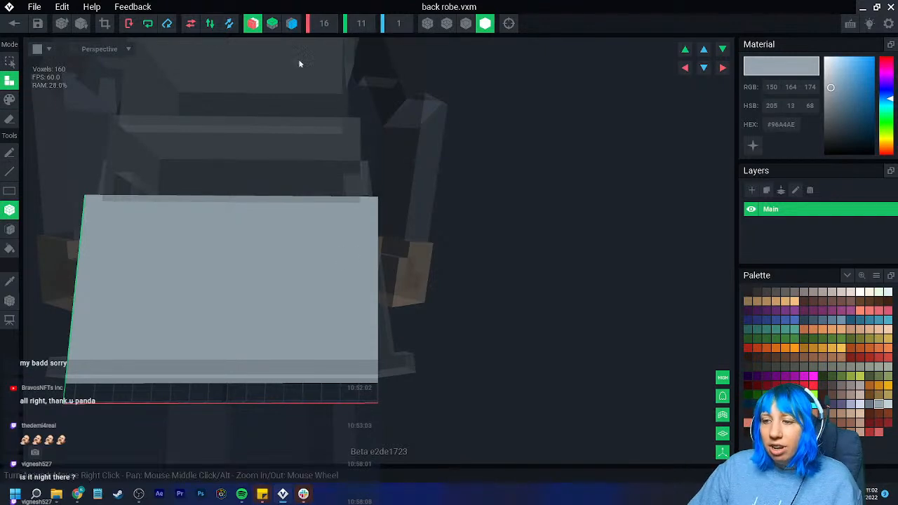
left_click(14, 23)
left_click(340, 178)
- Erase one voxel layer from the back face of the Belly model, then save and return to the rig
scroll(369, 169, "up", 5)
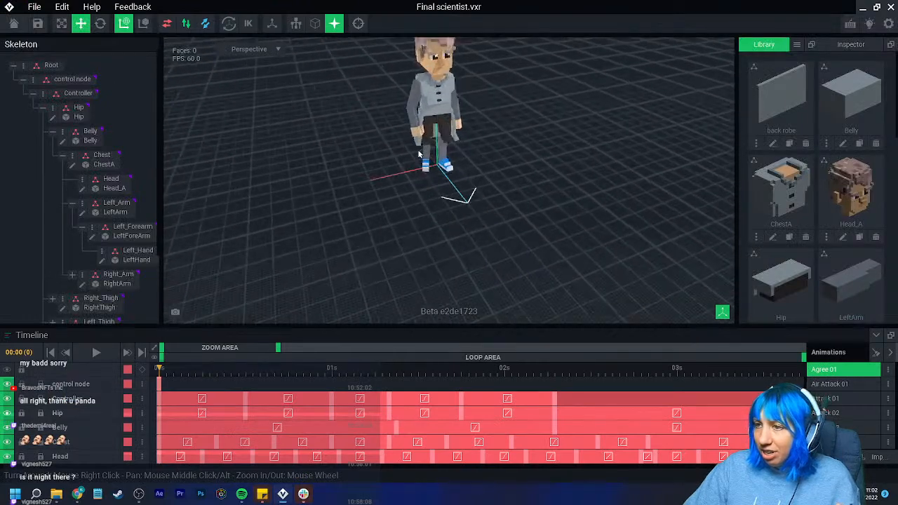
scroll(464, 145, "up", 5)
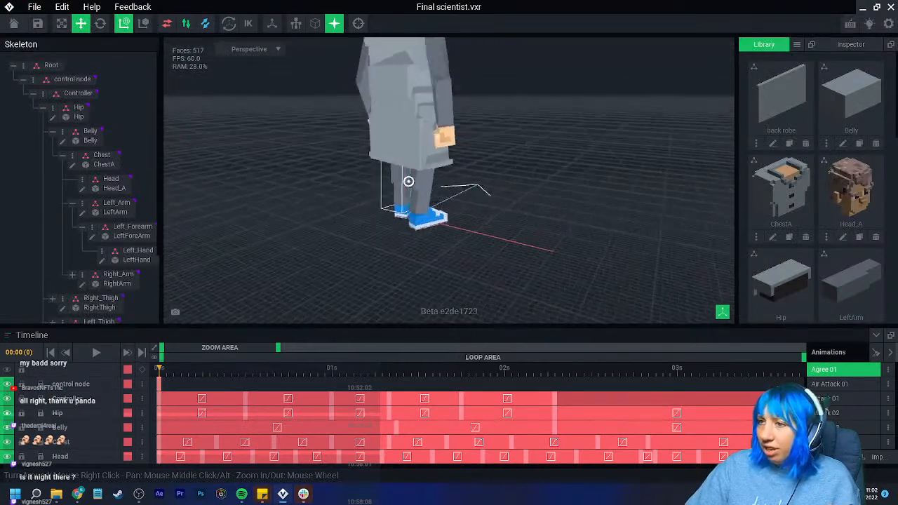
right_click_drag(375, 182, 358, 197)
scroll(373, 194, "down", 4)
right_click_drag(410, 153, 409, 154)
left_click(89, 135)
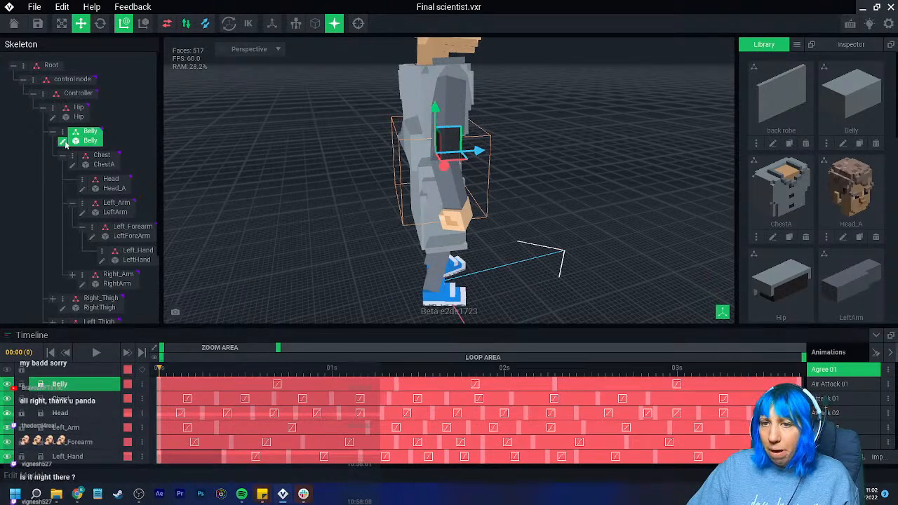
left_click(64, 143)
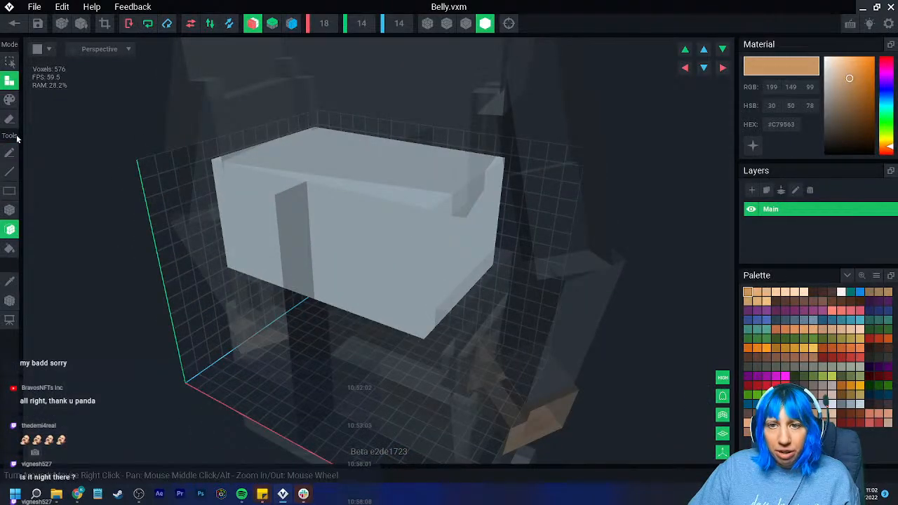
left_click(260, 226)
left_click(15, 25)
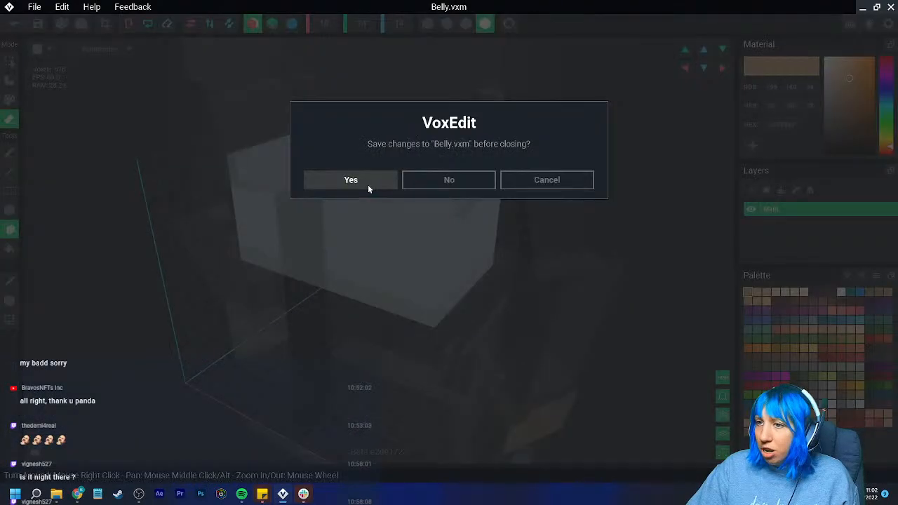
left_click(351, 180)
- Scrub through the start of the Agree 01 animation and examine how the robe panels fit around the legs and hands
mouse_move(424, 162)
right_mouse_down()
mouse_move(426, 154)
mouse_move(408, 158)
mouse_move(416, 159)
right_mouse_up()
scroll(348, 146, "up", 3)
scroll(343, 107, "up", 4)
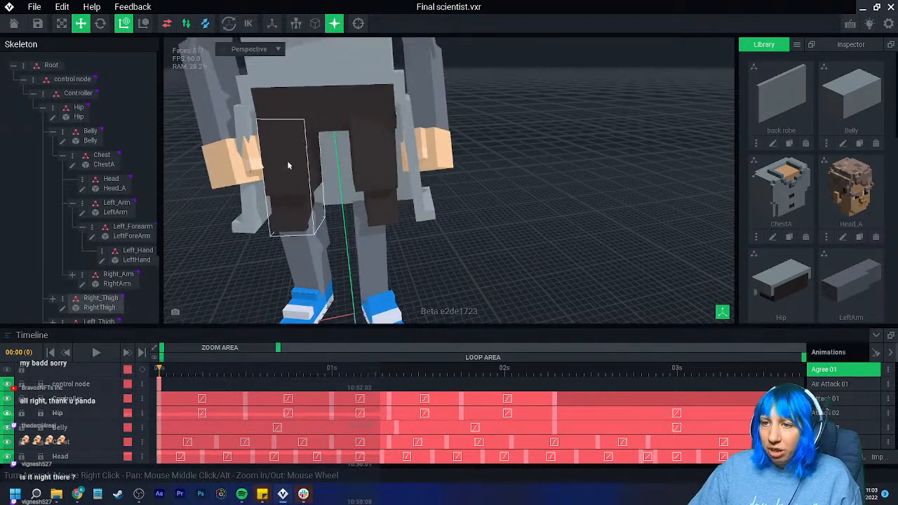
left_click_drag(161, 381, 391, 397)
mouse_move(332, 269)
right_mouse_down()
mouse_move(341, 255)
mouse_move(329, 269)
right_mouse_up()
left_click_drag(162, 375, 158, 376)
mouse_move(308, 245)
right_mouse_down()
mouse_move(271, 253)
mouse_move(256, 280)
mouse_move(313, 240)
right_mouse_up()
scroll(470, 147, "down", 2)
middle_click_drag(470, 147, 547, 210)
- Open the RightArm model for inspection, then save it and return to the rig
left_click(435, 189)
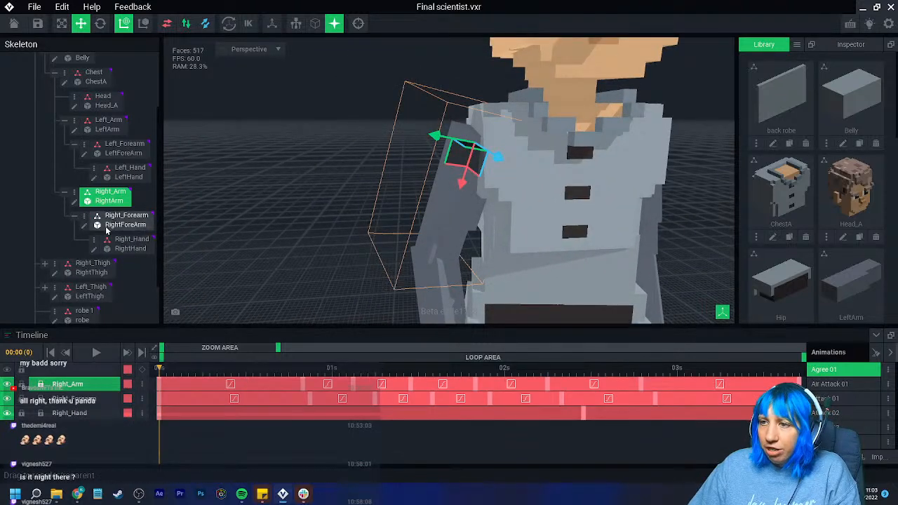
left_click(74, 202)
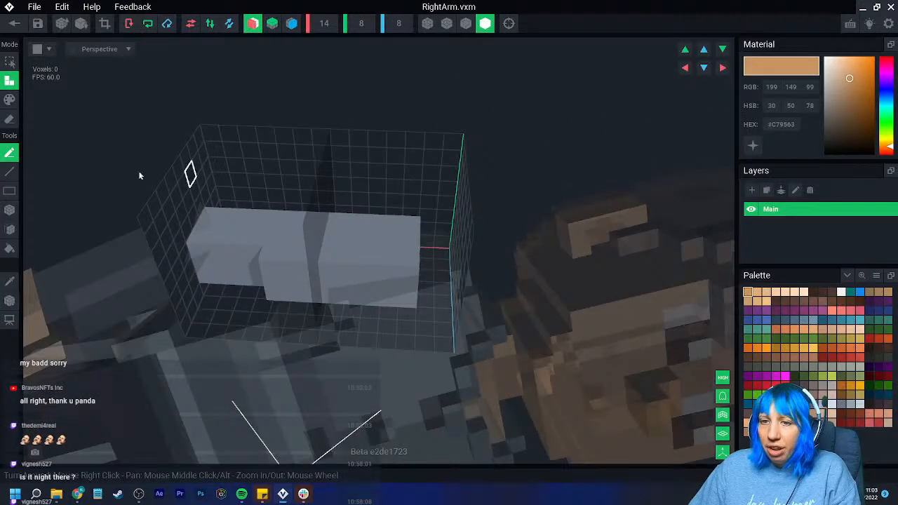
left_click(13, 26)
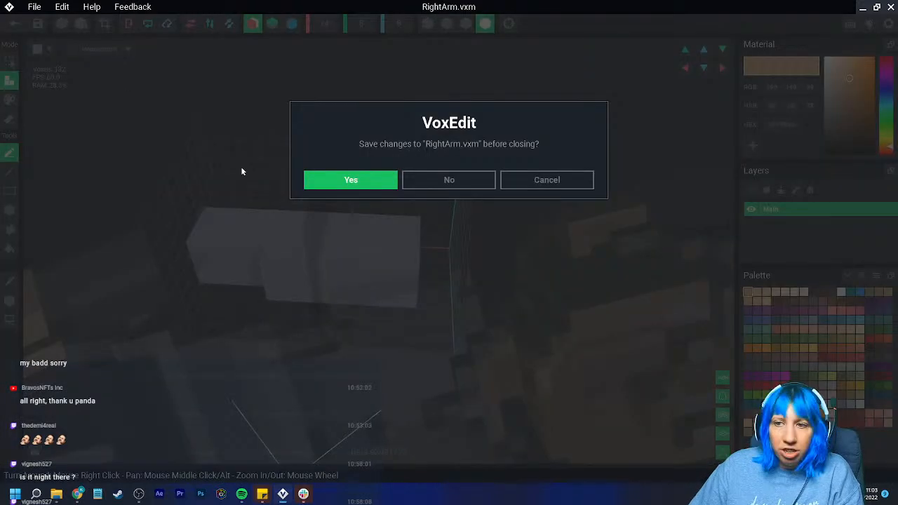
left_click(344, 180)
- Select the Right_Forearm node, extend the timeline's visible range past the end of the Agree 01 loop and return the playhead to 0
scroll(424, 128, "up", 10)
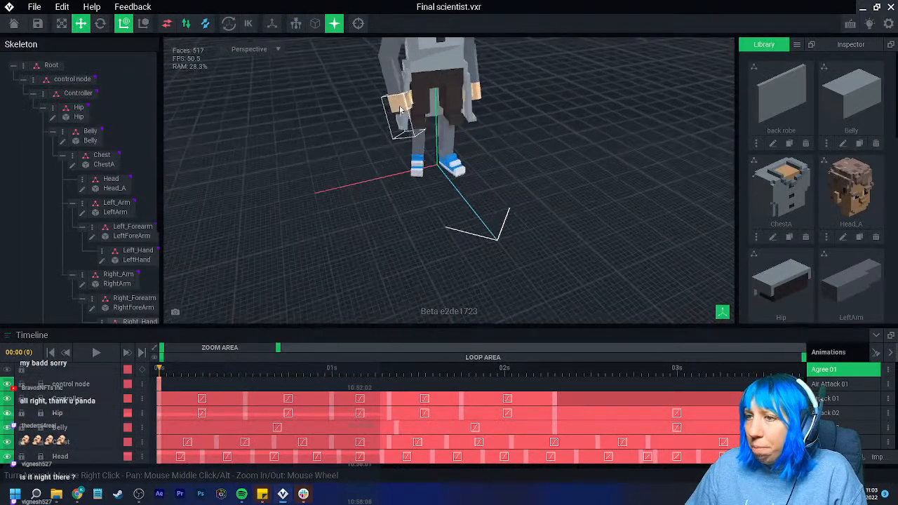
left_click(359, 81)
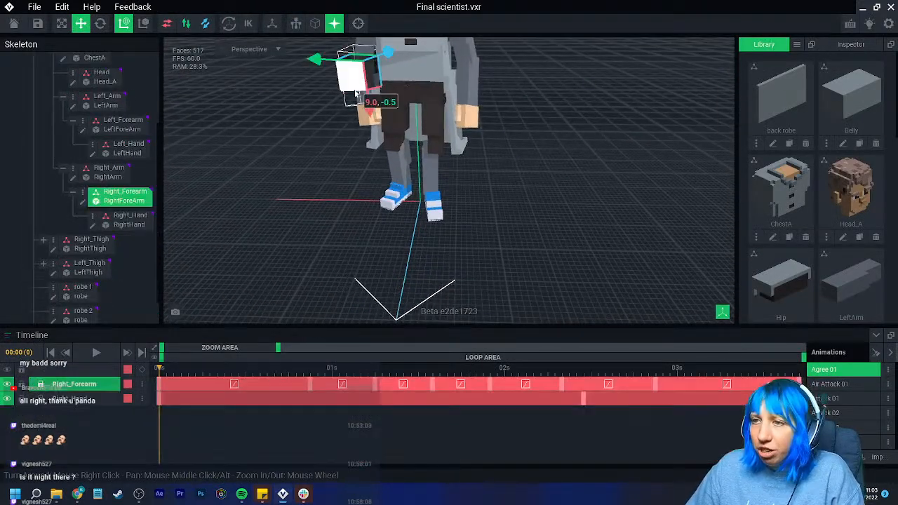
scroll(356, 140, "up", 5)
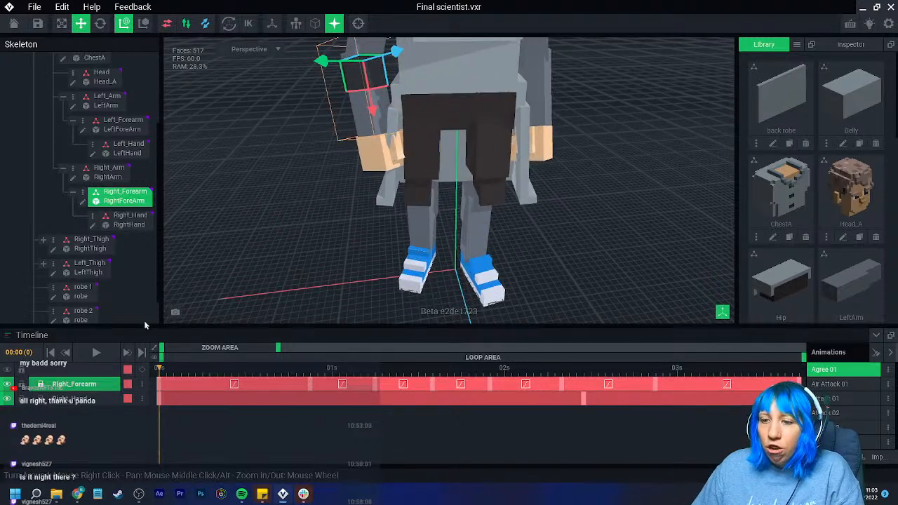
left_click_drag(279, 350, 247, 357)
left_click_drag(168, 370, 130, 374)
scroll(287, 184, "up", 4)
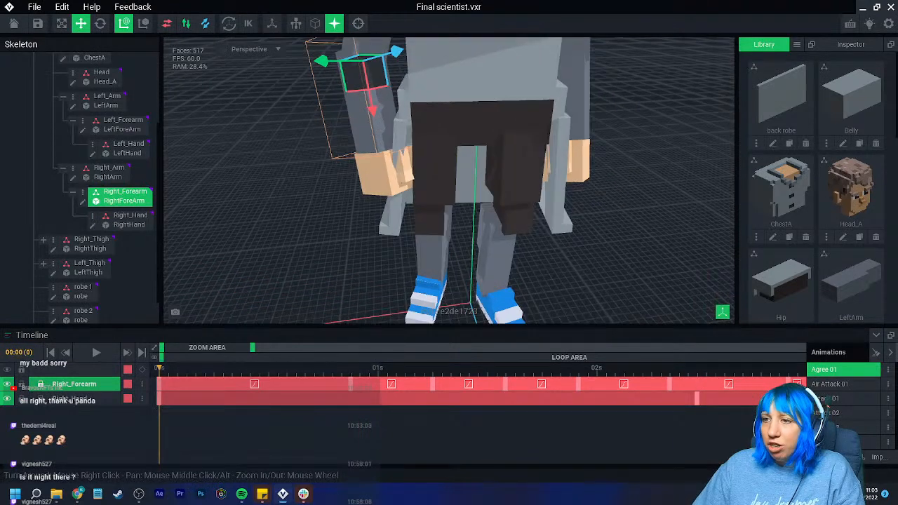
left_click_drag(270, 348, 358, 348)
left_click(583, 370)
left_click_drag(584, 375, 157, 366)
- Rotate the Right_Forearm at the first frame so the hand moves clear of the side robe panel
left_click(100, 23)
scroll(360, 116, "up", 3)
right_click_drag(338, 82, 336, 89)
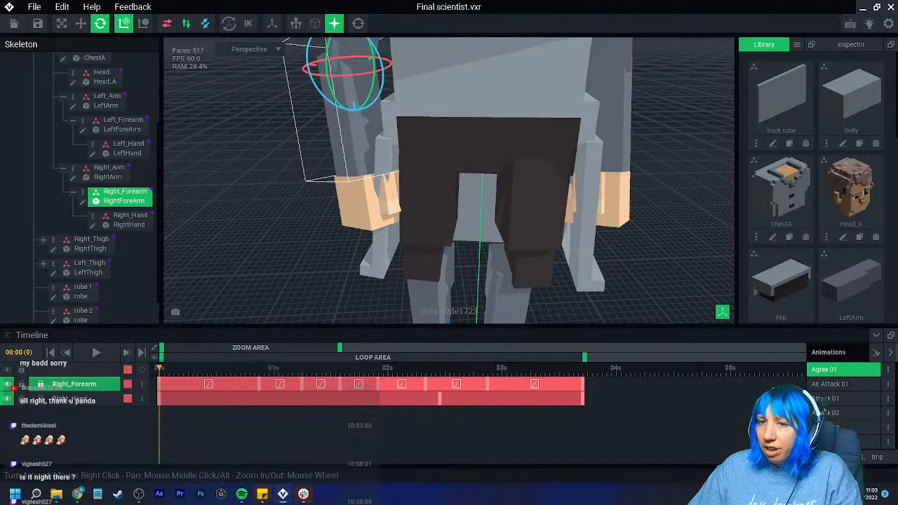
scroll(335, 90, "down", 2)
left_click_drag(334, 64, 326, 64)
right_click_drag(341, 98, 491, 92)
left_click_drag(527, 91, 526, 112)
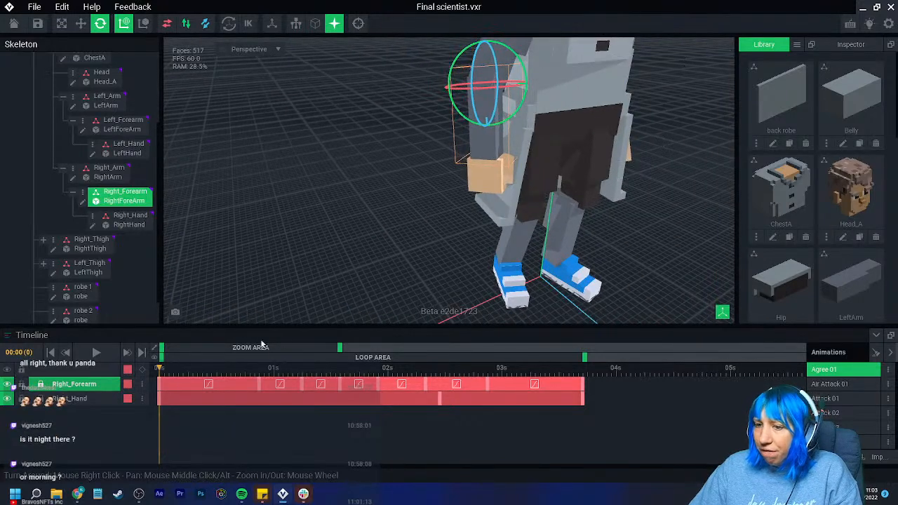
- Copy the Right_Forearm's first keyframe onto its last keyframe and scrub the animation to check the loop
right_click(159, 383)
left_click(190, 282)
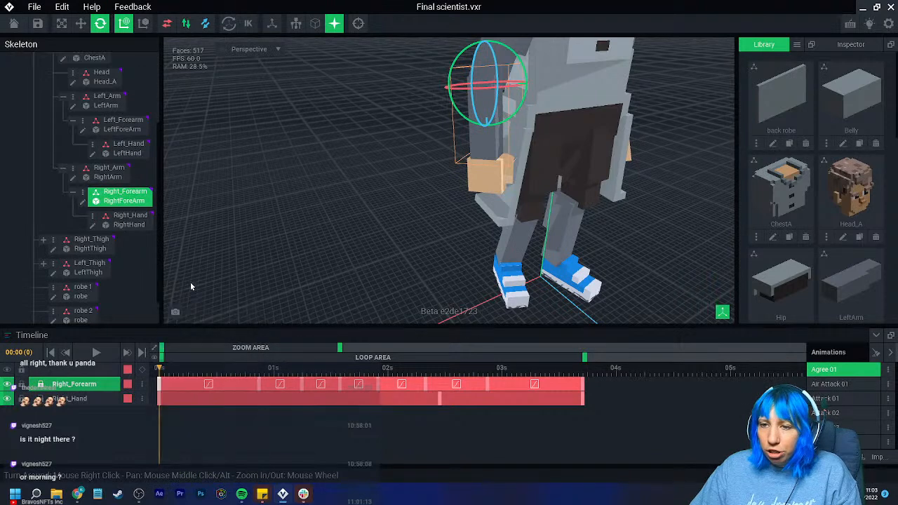
left_click(583, 383)
right_click(583, 384)
left_click(627, 300)
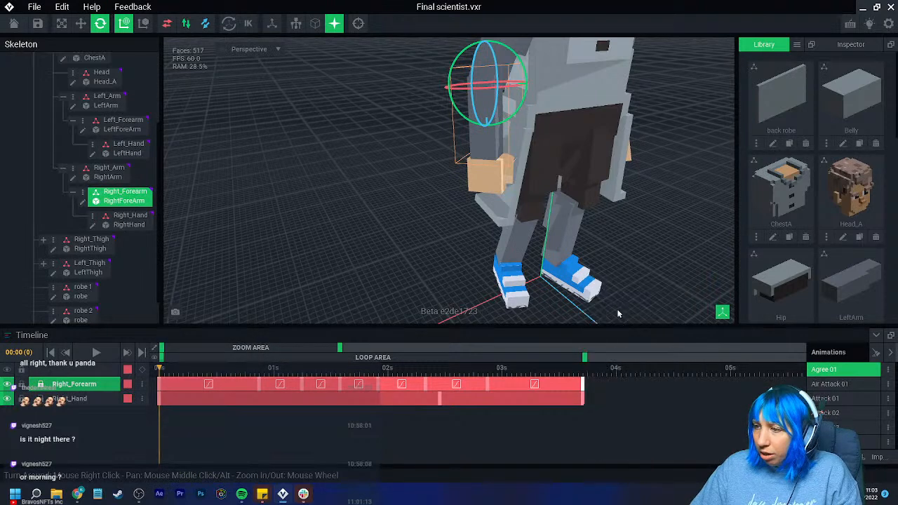
right_click_drag(483, 223, 477, 222)
left_click_drag(195, 373, 591, 386)
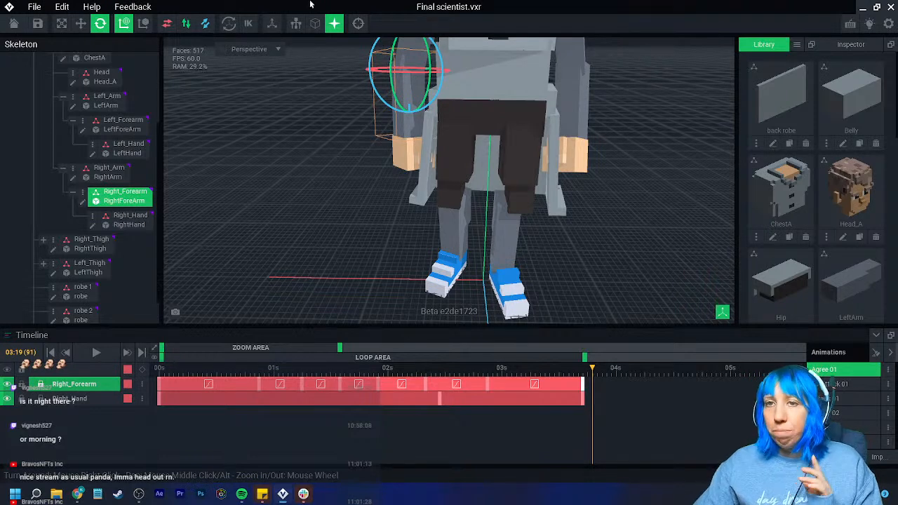
- Save the Final scientist rig, close it to the welcome screen and reopen it
left_click(37, 25)
left_click(15, 25)
left_click(369, 180)
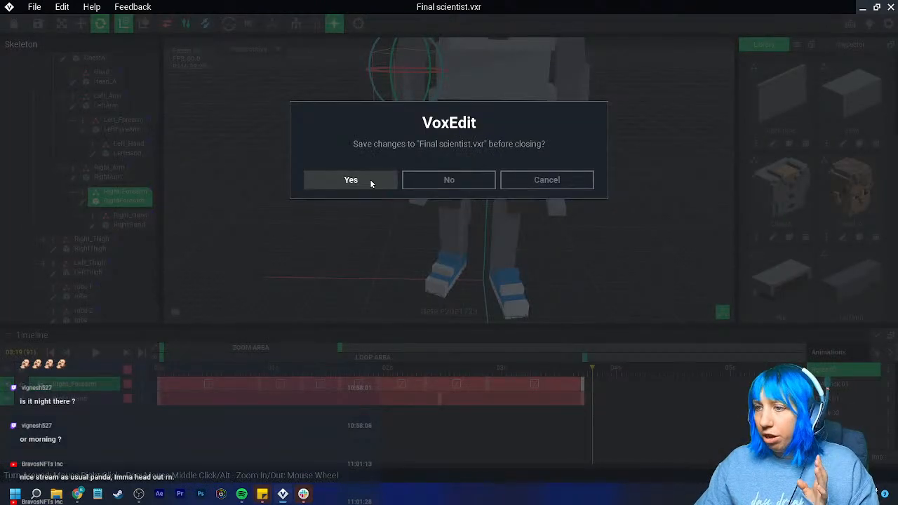
left_click(186, 180)
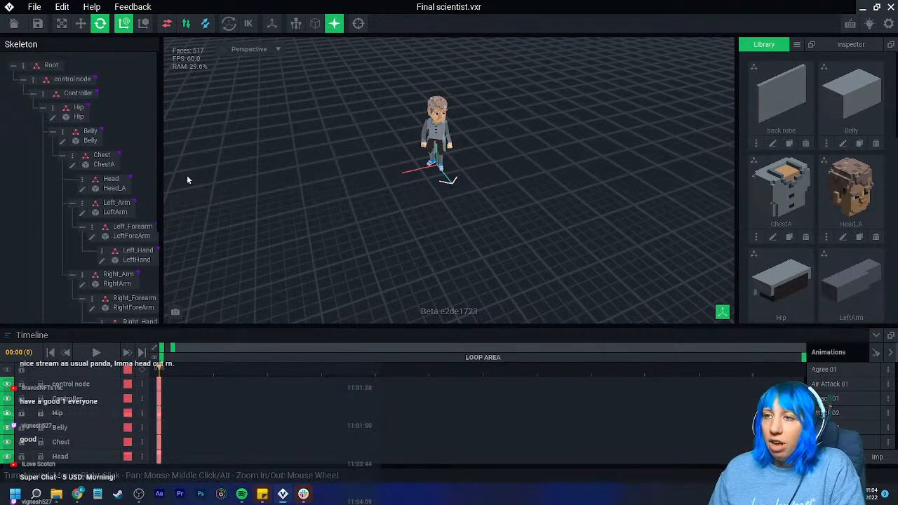
- Examine the scientist's robe panels around the hip and legs up close, then select the robe 2 node
right_click_drag(445, 184, 423, 176)
scroll(427, 175, "up", 5)
scroll(418, 177, "up", 6)
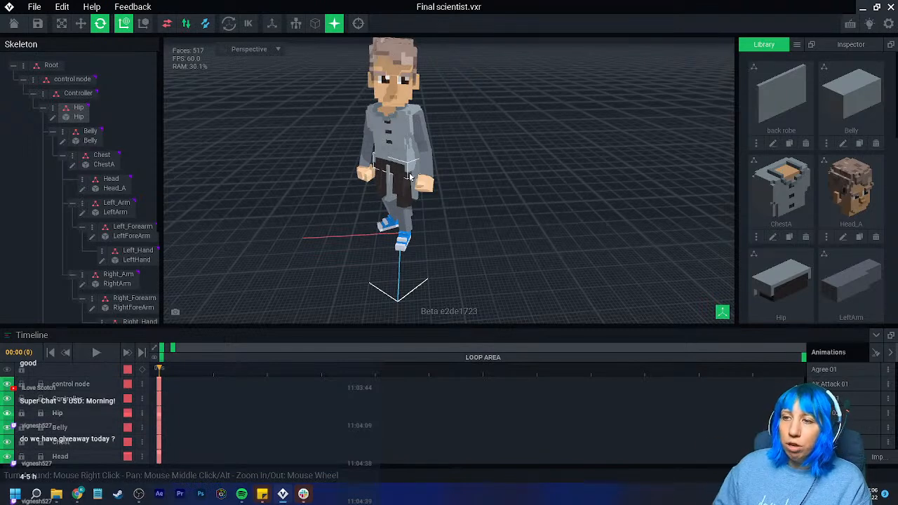
right_click_drag(410, 176, 406, 179)
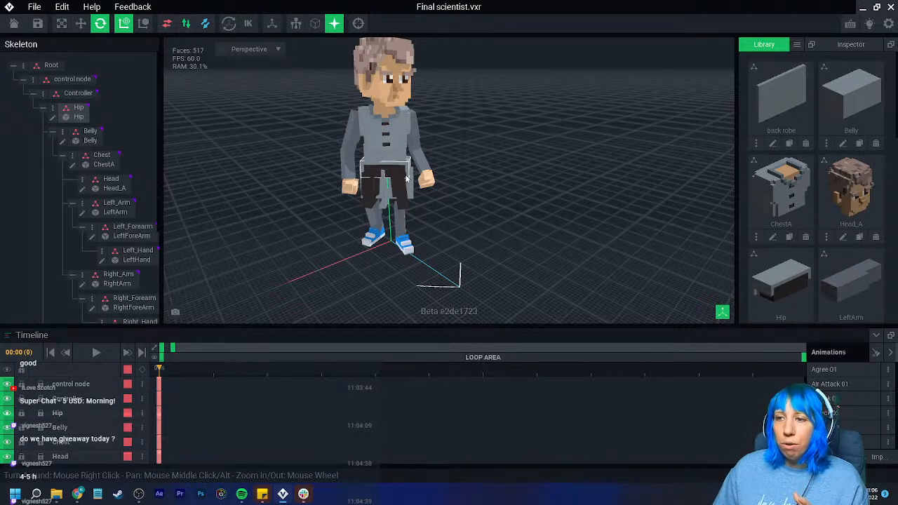
right_click_drag(407, 180, 443, 207)
scroll(443, 207, "up", 8)
right_click_drag(512, 224, 512, 226)
scroll(482, 215, "up", 3)
left_click(422, 182)
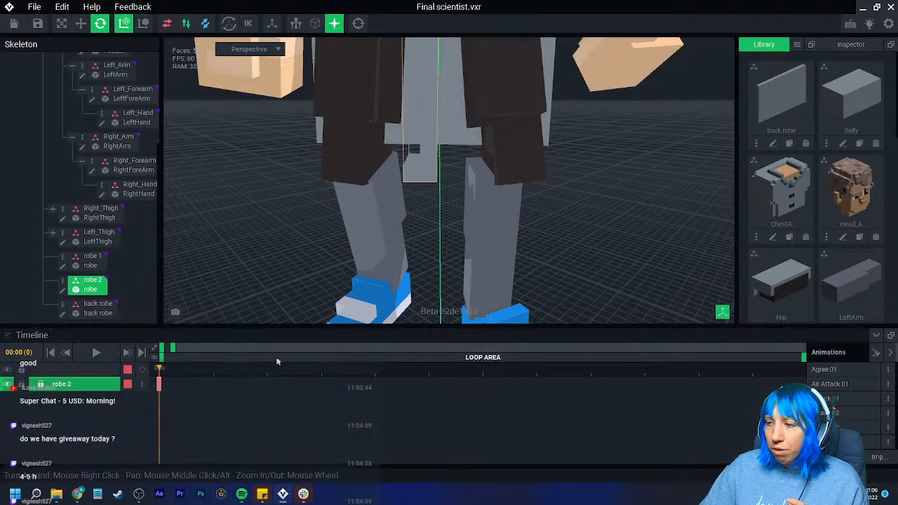
- Look through the listed animations and examine how the robe panels sit against the legs and hands
scroll(722, 320, "up", 2)
scroll(835, 400, "down", 2)
scroll(841, 414, "down", 2)
scroll(849, 419, "down", 3)
scroll(850, 418, "down", 5)
scroll(845, 415, "down", 2)
left_click(841, 423)
left_click(841, 420)
left_click(842, 430)
left_click(842, 420)
scroll(503, 265, "down", 5)
right_click_drag(502, 266, 495, 255)
scroll(821, 394, "up", 1)
scroll(828, 395, "up", 3)
scroll(859, 395, "up", 4)
scroll(853, 389, "up", 5)
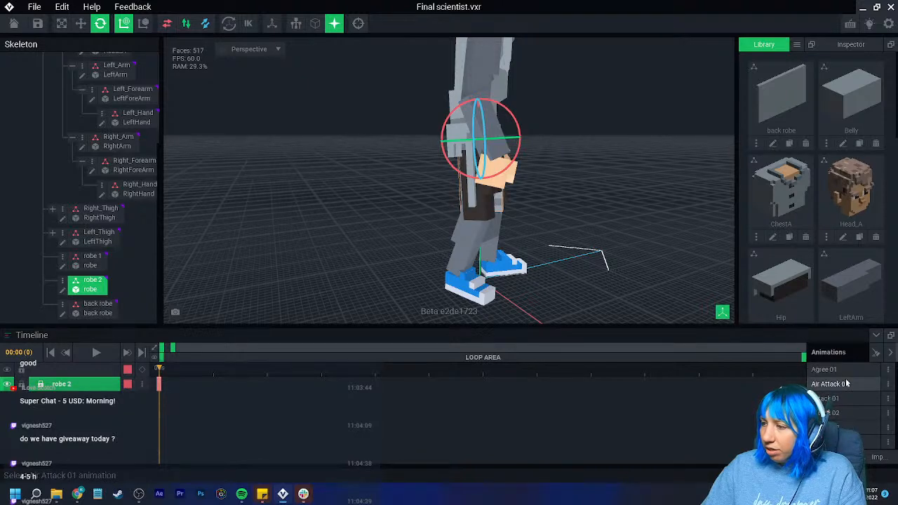
- Send robe 2's first keyframe in the Agree 01 animation to all animations
left_click(824, 369)
right_click_drag(626, 258, 555, 247)
scroll(453, 258, "up", 3)
right_click(159, 384)
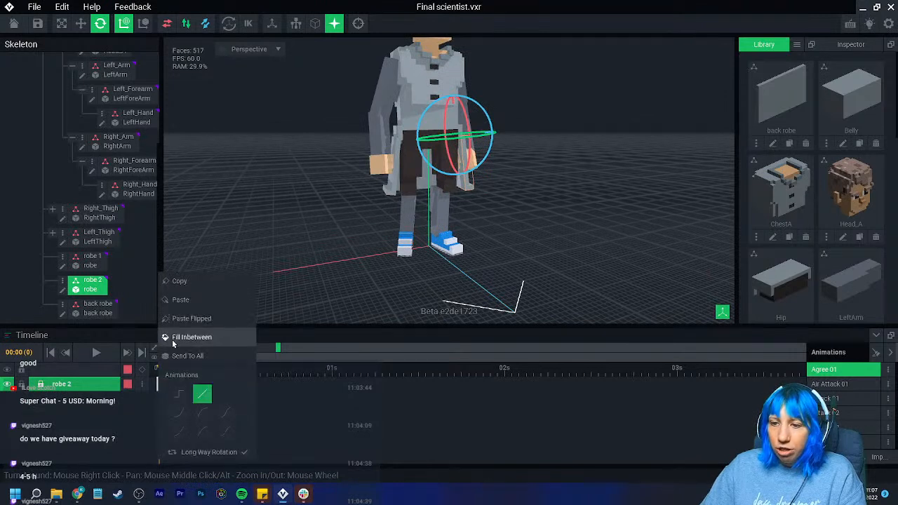
left_click(383, 268)
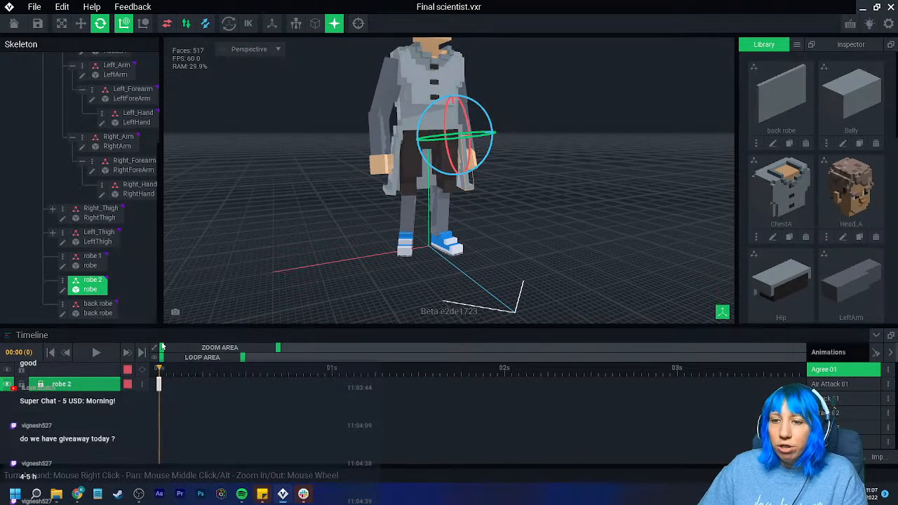
right_click(159, 383)
left_click(180, 353)
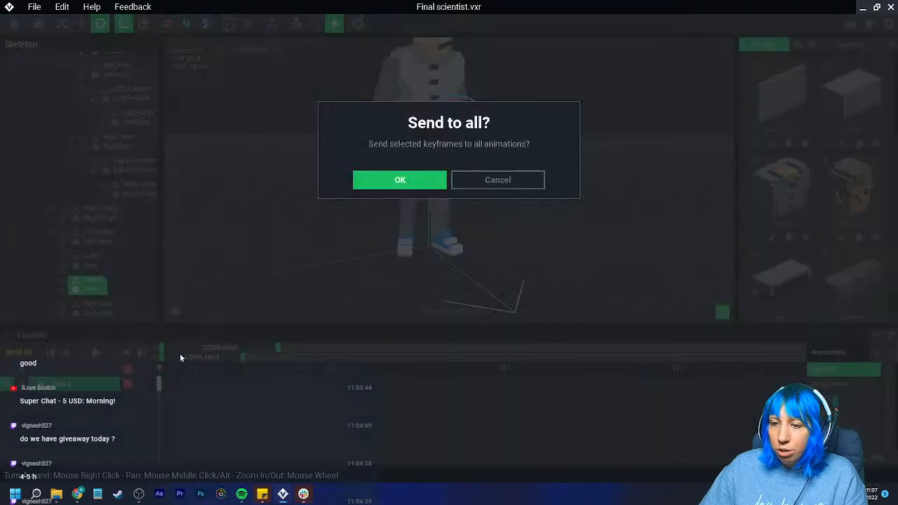
left_click(399, 180)
- Send robe 1's first keyframe in Agree 01 to all animations
left_click(91, 257)
right_click(159, 385)
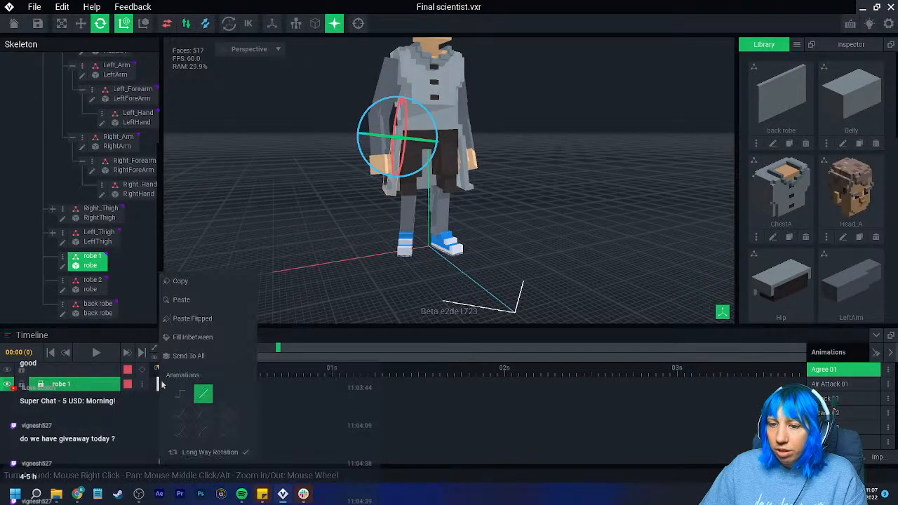
left_click(194, 355)
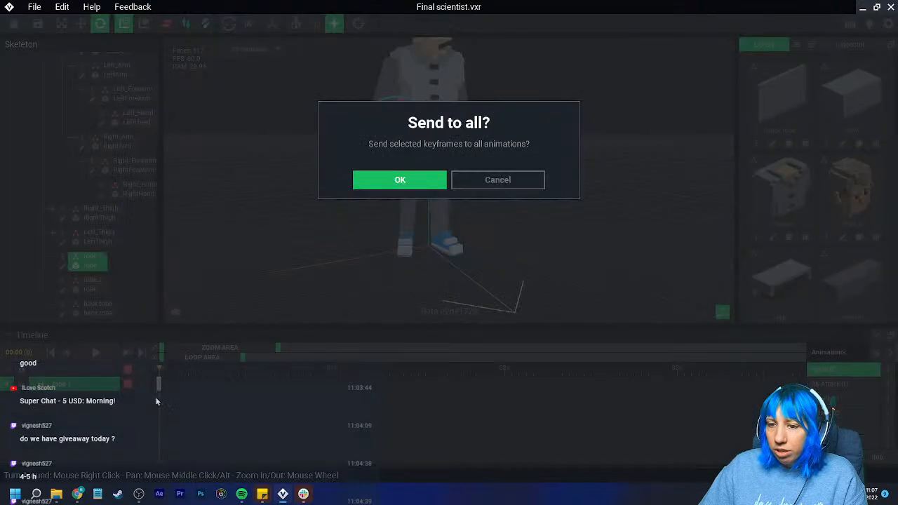
left_click(399, 180)
- Send the back robe's first keyframe in Agree 01 to all animations
left_click(98, 308)
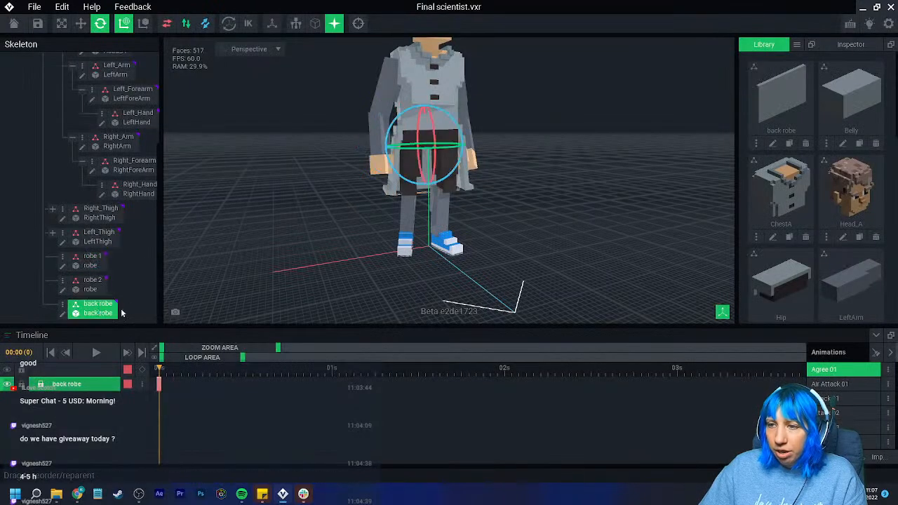
right_click(160, 384)
left_click(200, 355)
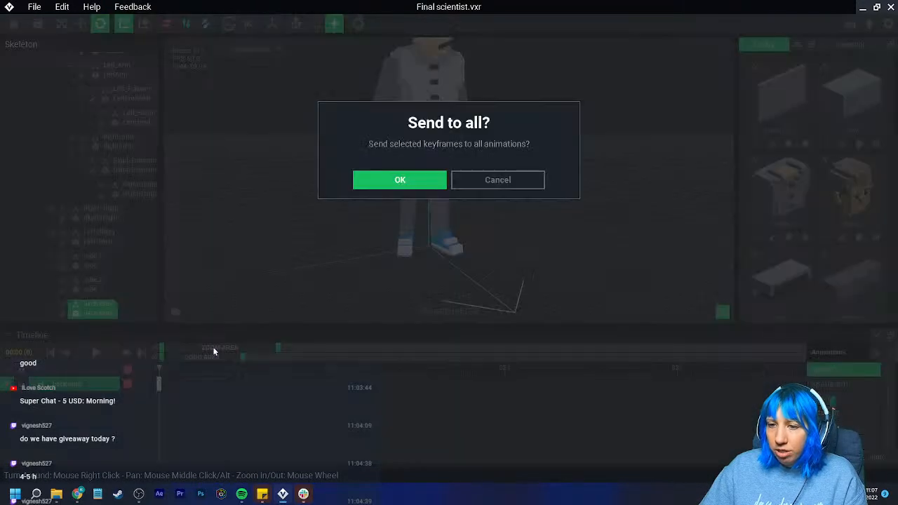
left_click(390, 180)
- In the Run 01 animation, rotate the back robe outward at frame 0 to follow the trailing leg
left_click(846, 412)
scroll(844, 421, "down", 2)
left_click(845, 415)
right_click_drag(523, 233, 450, 209)
scroll(451, 209, "up", 5)
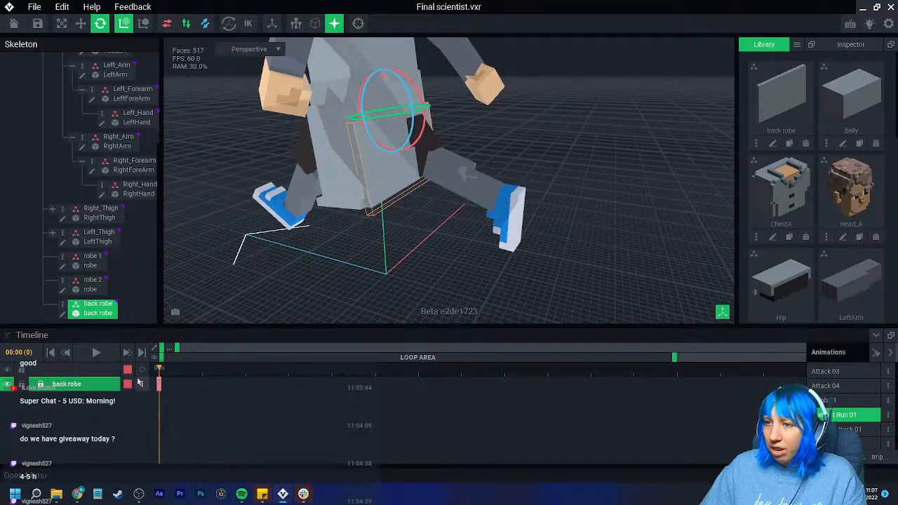
right_click_drag(389, 164, 452, 117)
scroll(452, 117, "up", 2)
left_click_drag(418, 84, 400, 76)
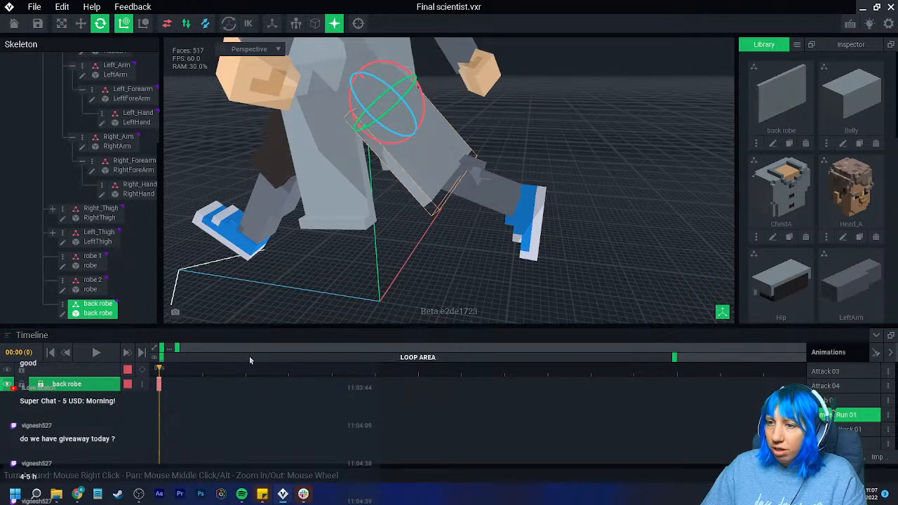
left_click_drag(280, 370, 167, 388)
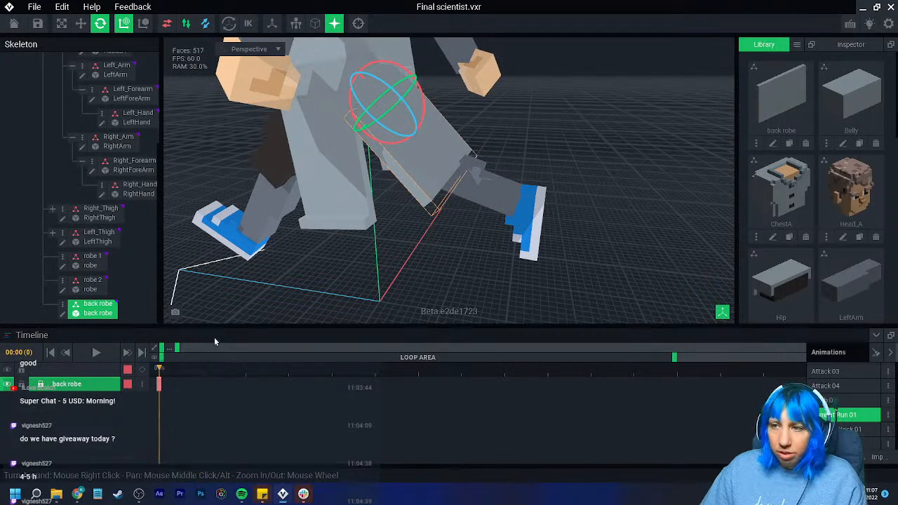
scroll(313, 276, "down", 2)
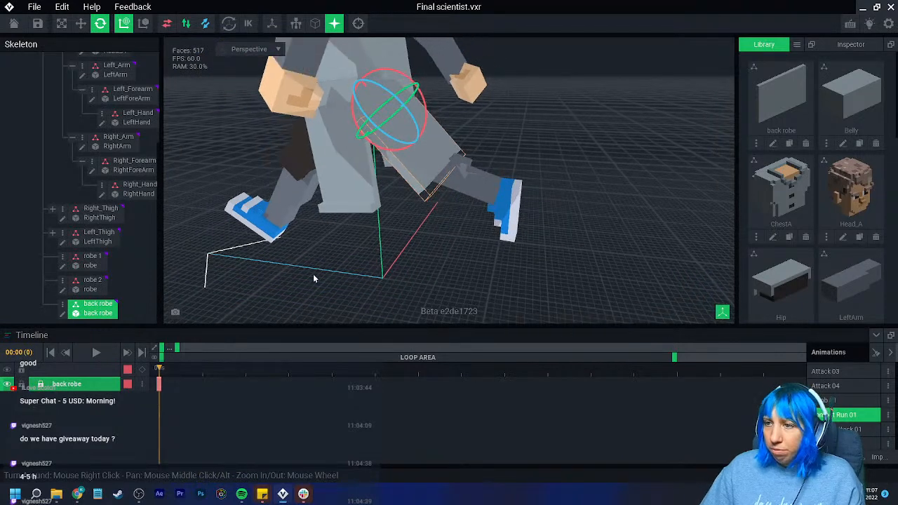
- Save the rig while returning to the welcome screen, then reopen Final scientist.vxr
left_click(17, 24)
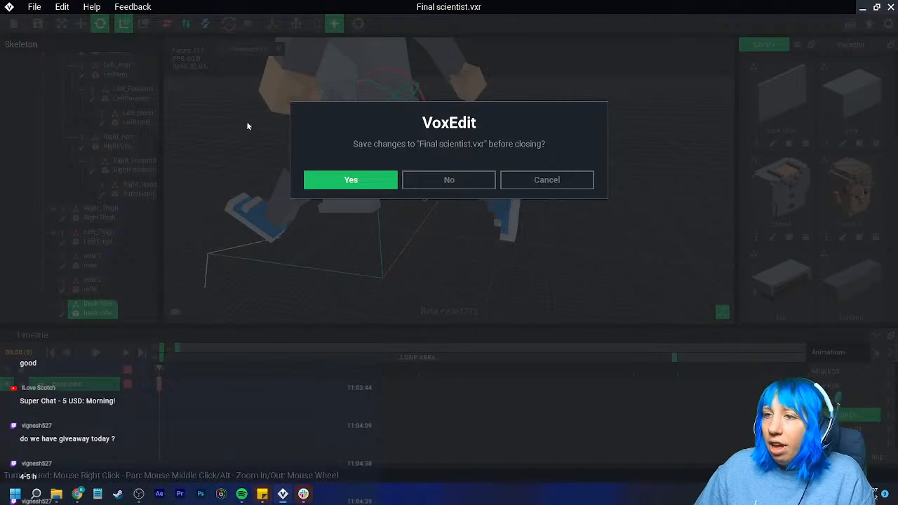
left_click(366, 184)
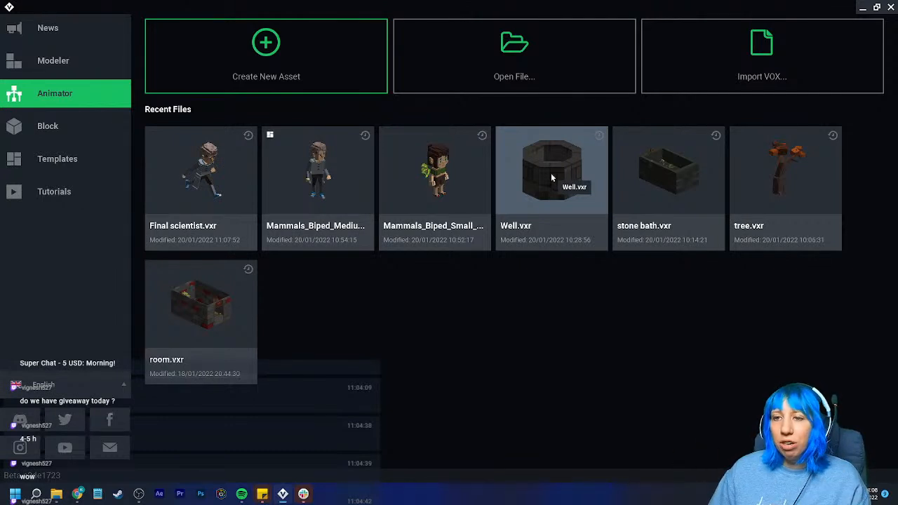
left_click(229, 188)
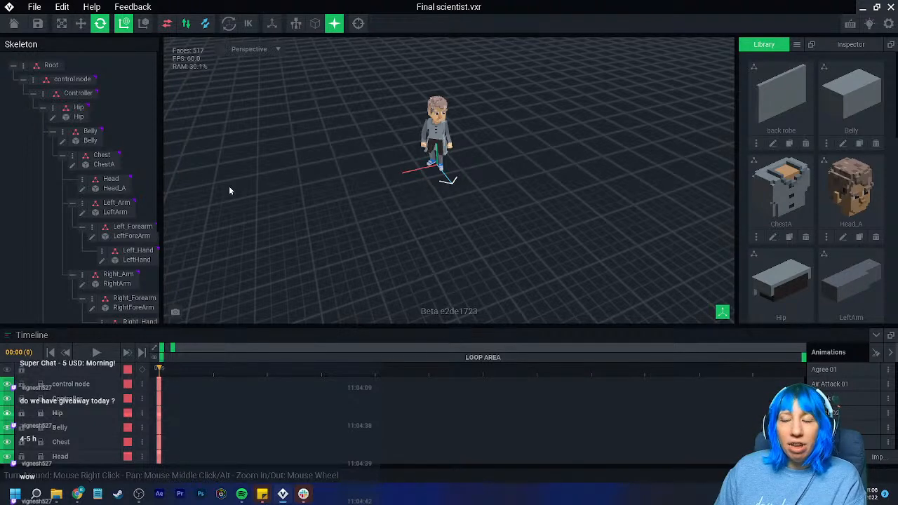
scroll(460, 193, "up", 5)
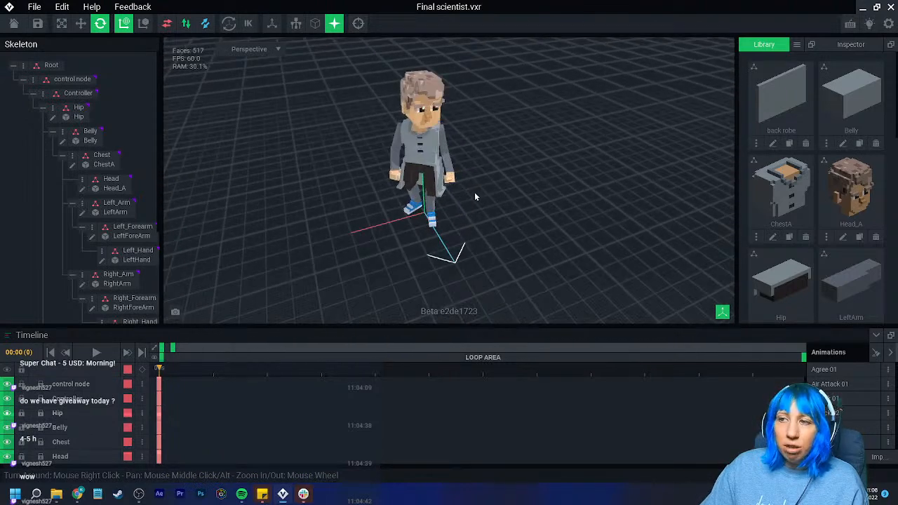
scroll(473, 196, "up", 2)
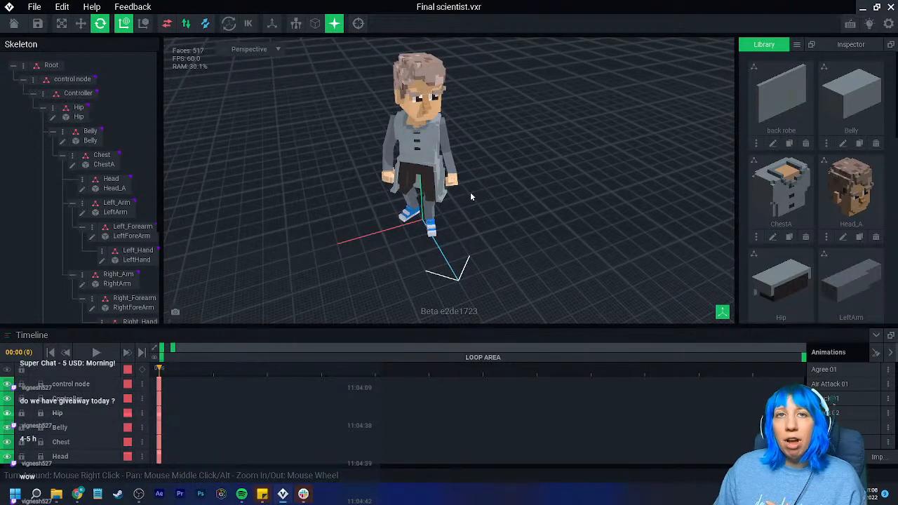